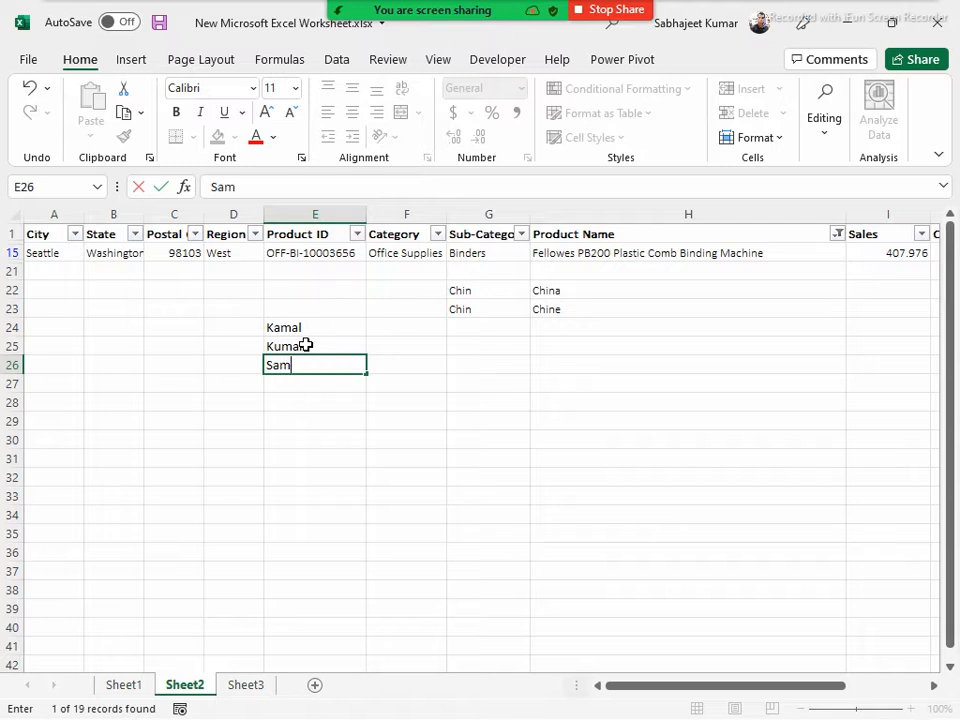
Add two more sample first names to the list in column E, in cells E27 and E28
type("Krisha")
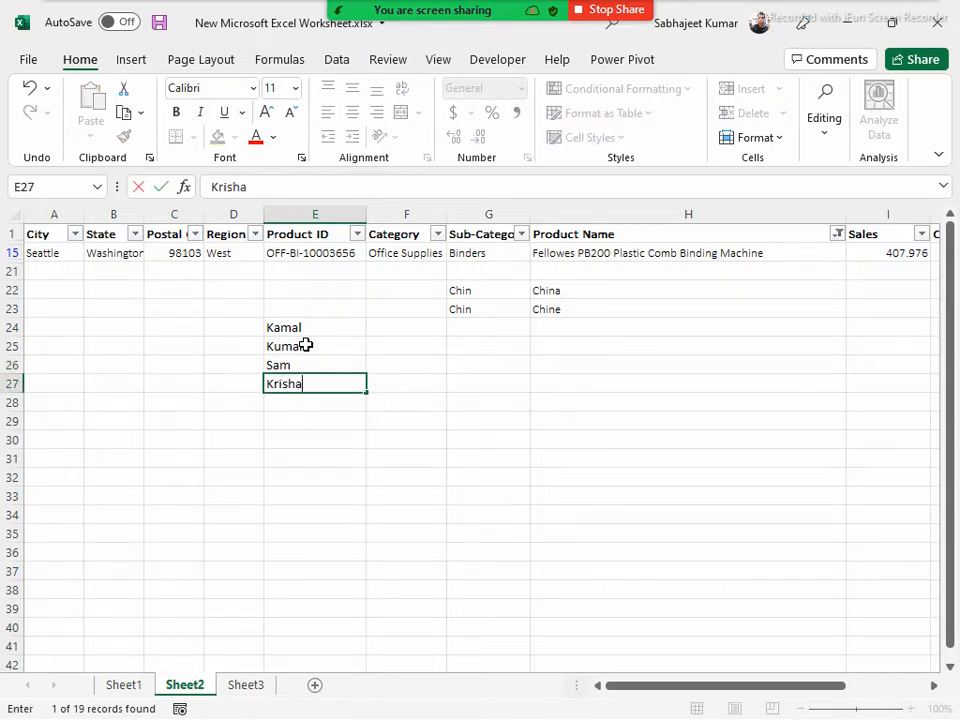
key("BackSpace")
type("na")
key("Return")
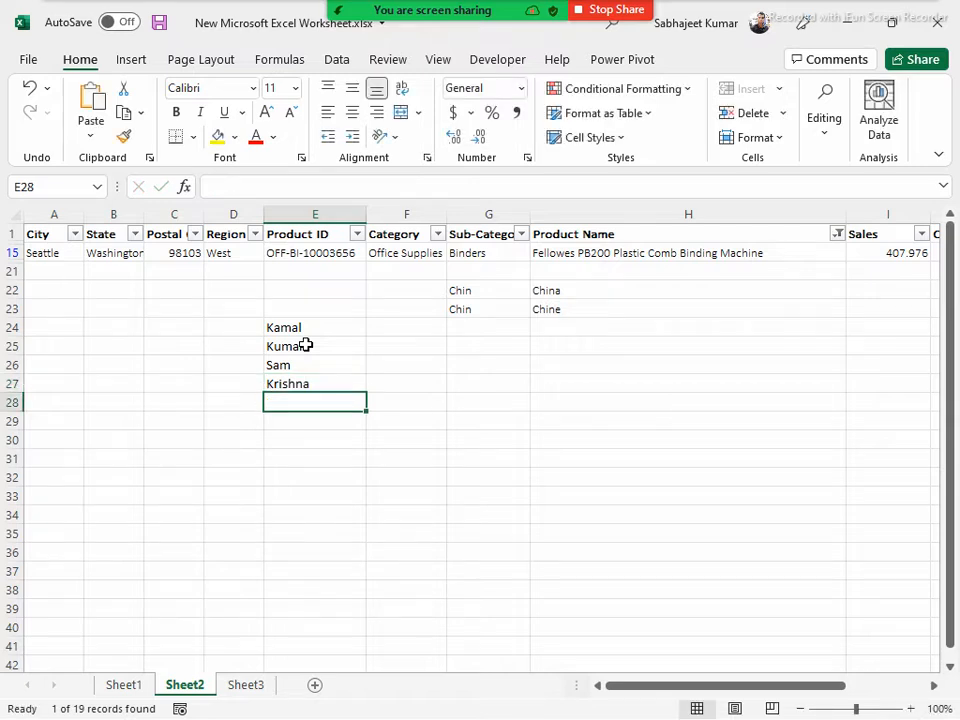
type("K")
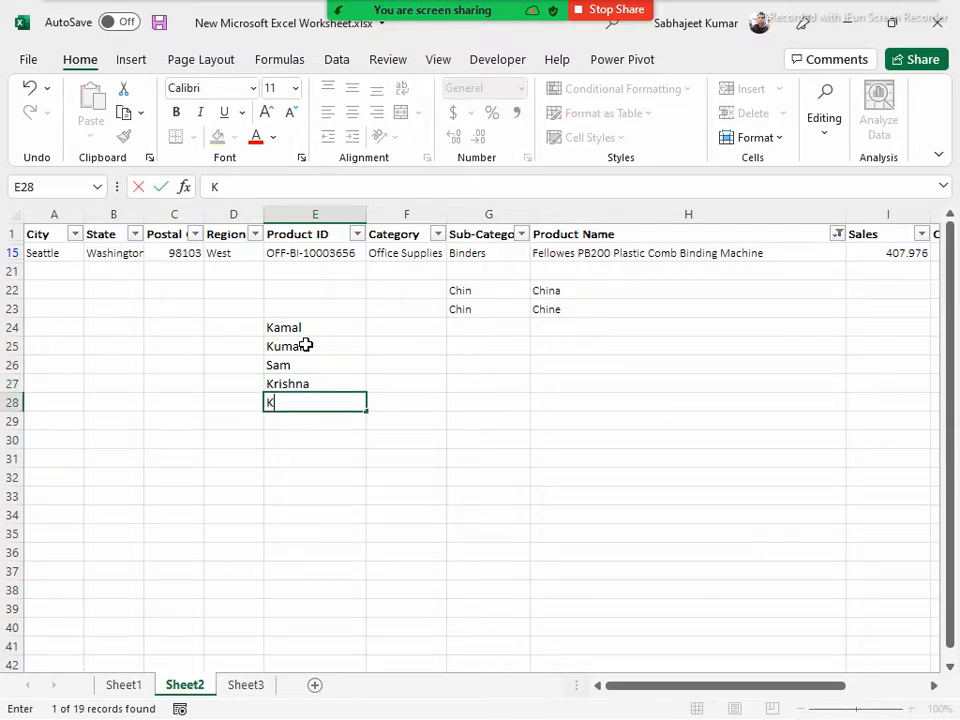
type("amlesh")
key("Return")
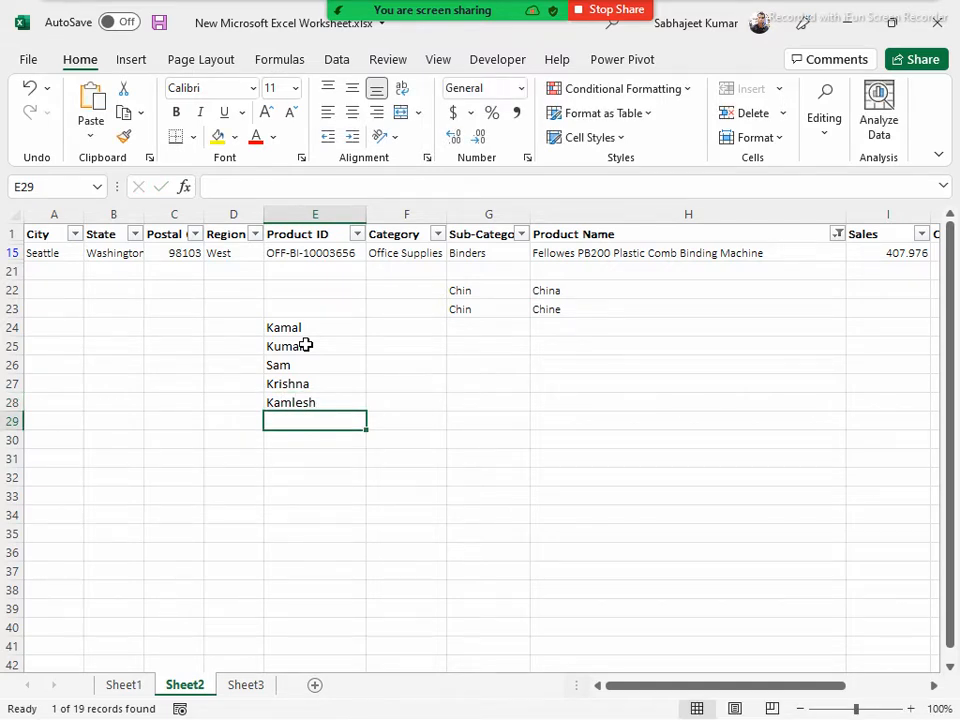
Continue the name list in column E with sample first names in cells E29 and E30
type("m")
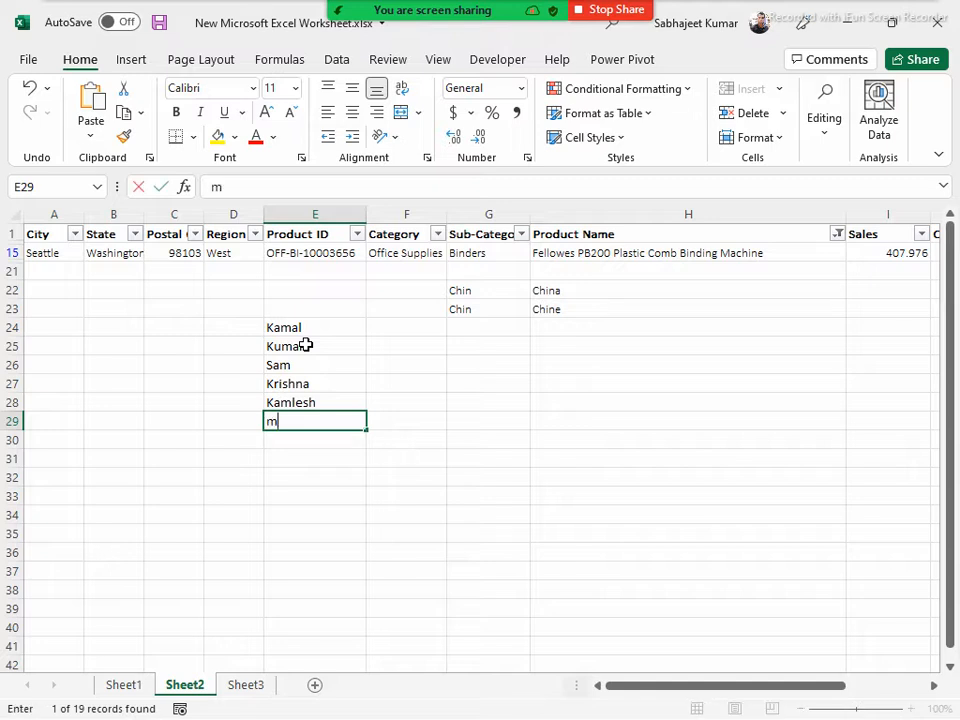
key("Escape")
type("Muskan")
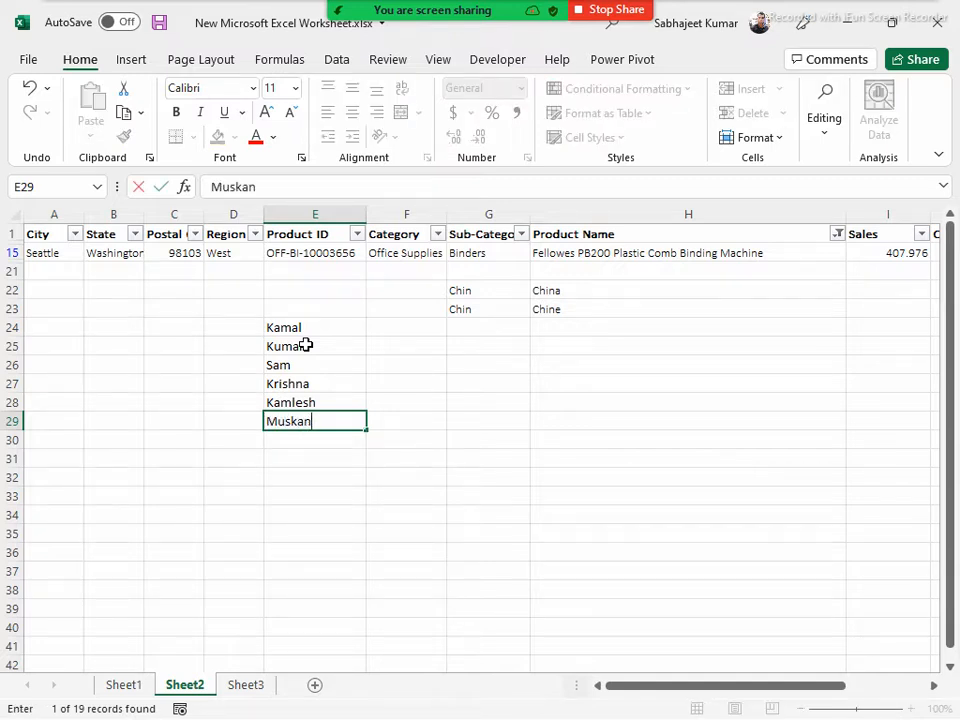
key("Return")
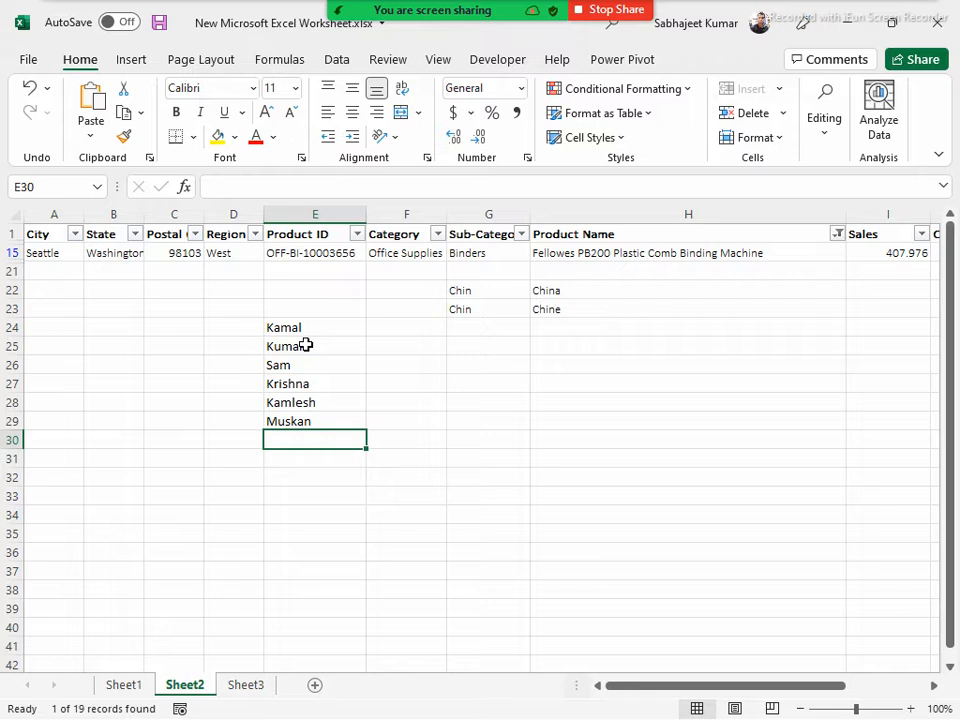
type("Nitsh")
key("BackSpace")
key("BackSpace")
type("esj")
key("BackSpace")
type("h")
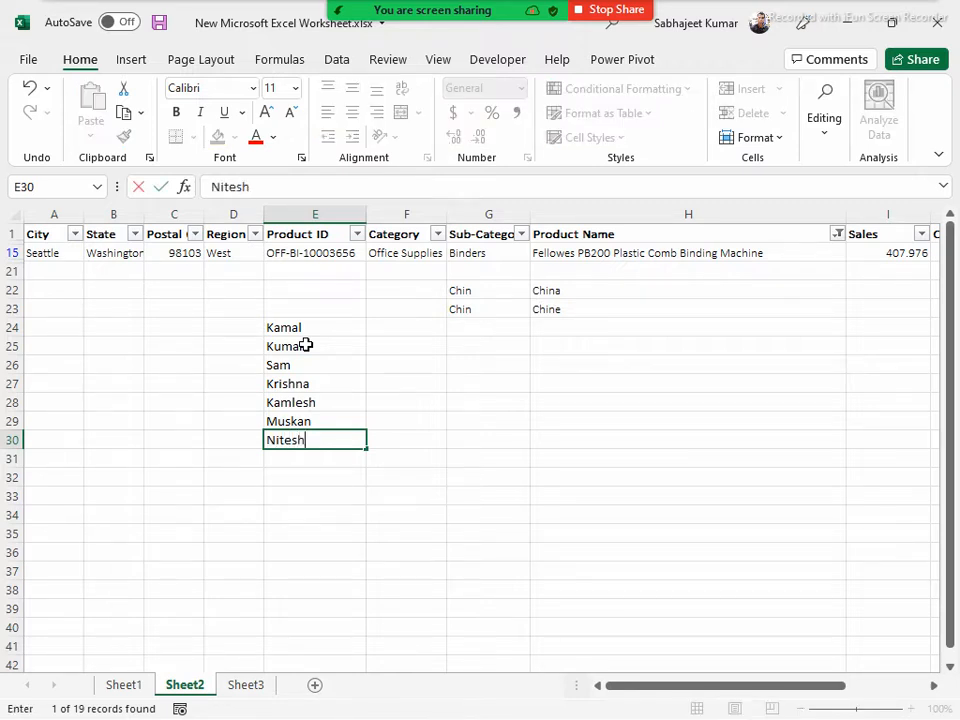
key("Return")
Finish the name list with a repeat of the E26 name in E31 and a lowercase sample name in E32
type("Sam")
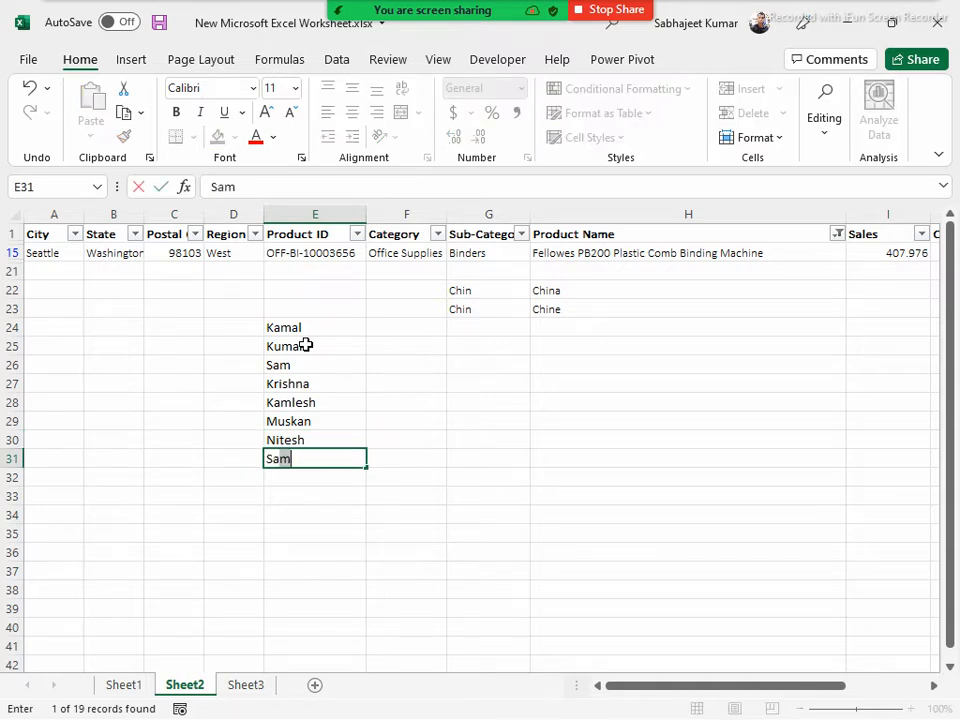
key("Return")
type("hamson")
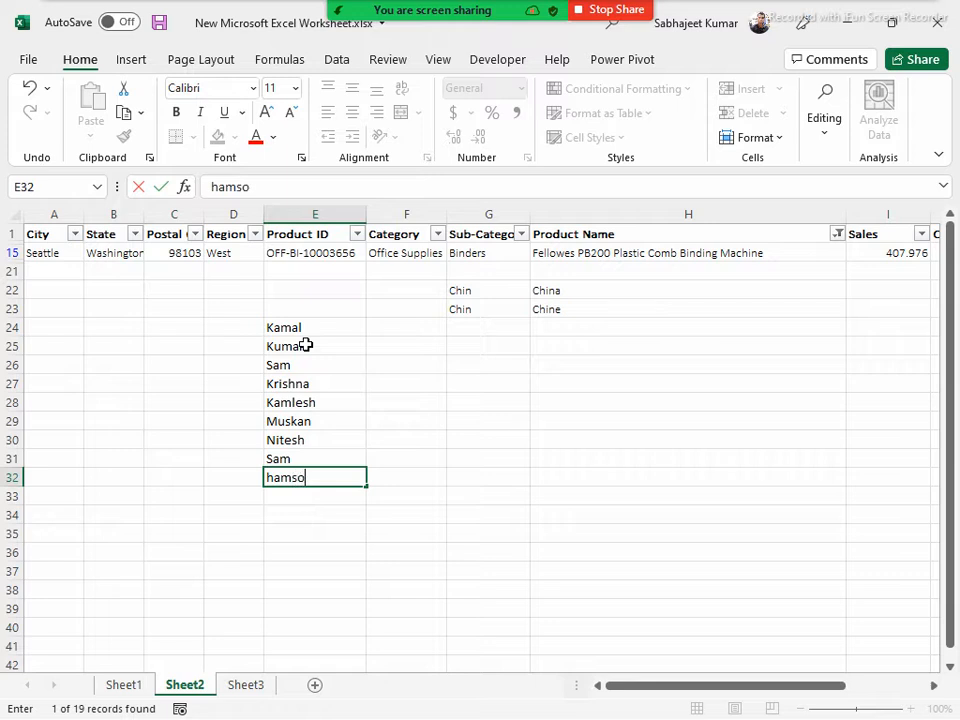
key("Return")
key("Up")
key("Up")
key("Up")
key("Up")
key("Up")
key("Up")
key("Up")
key("Up")
key("Up")
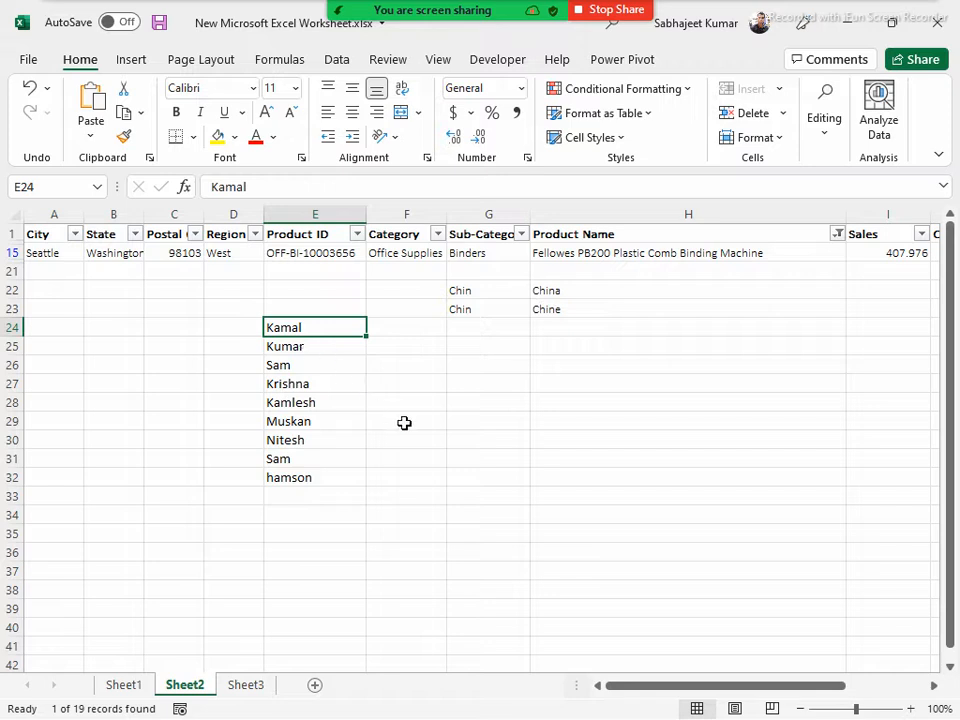
Enter the wildcard pattern *S? in the empty cell F34 below the name list
left_click(429, 511)
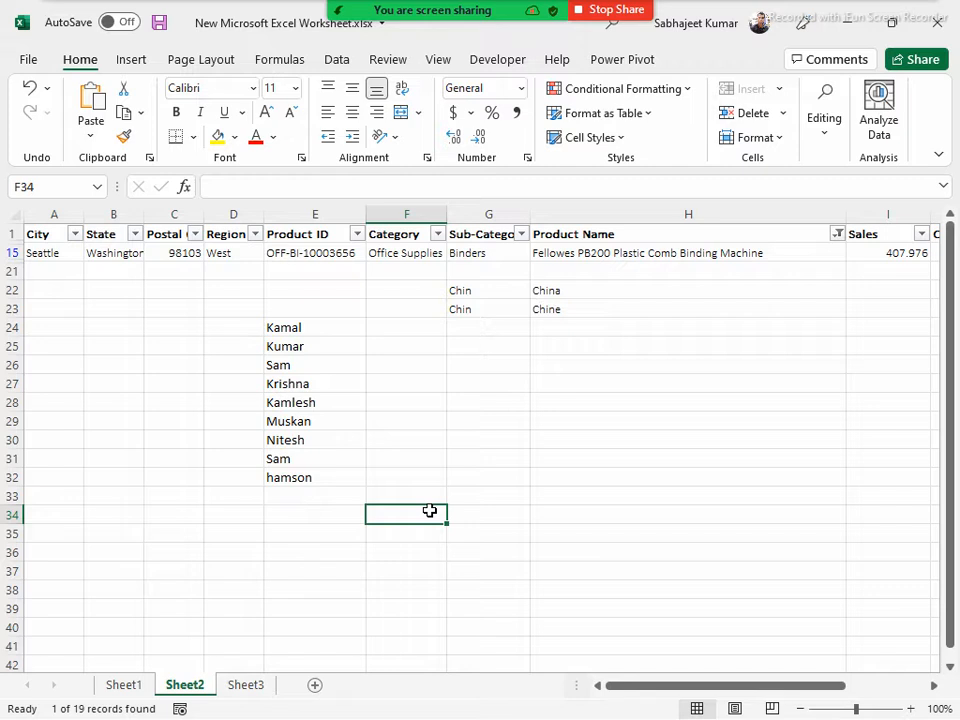
type("s")
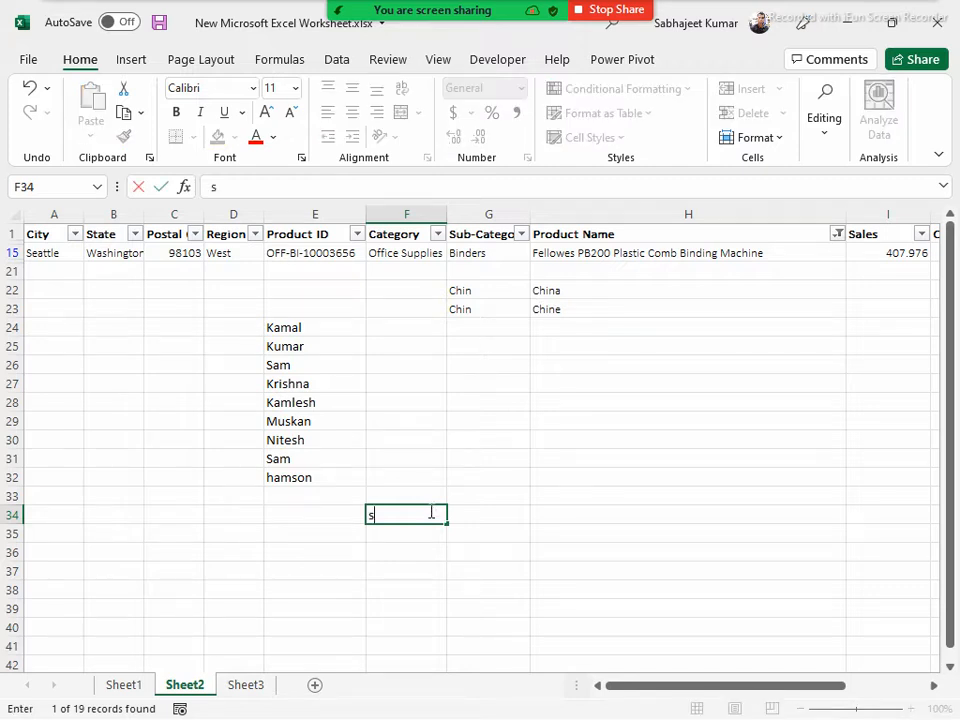
key("Escape")
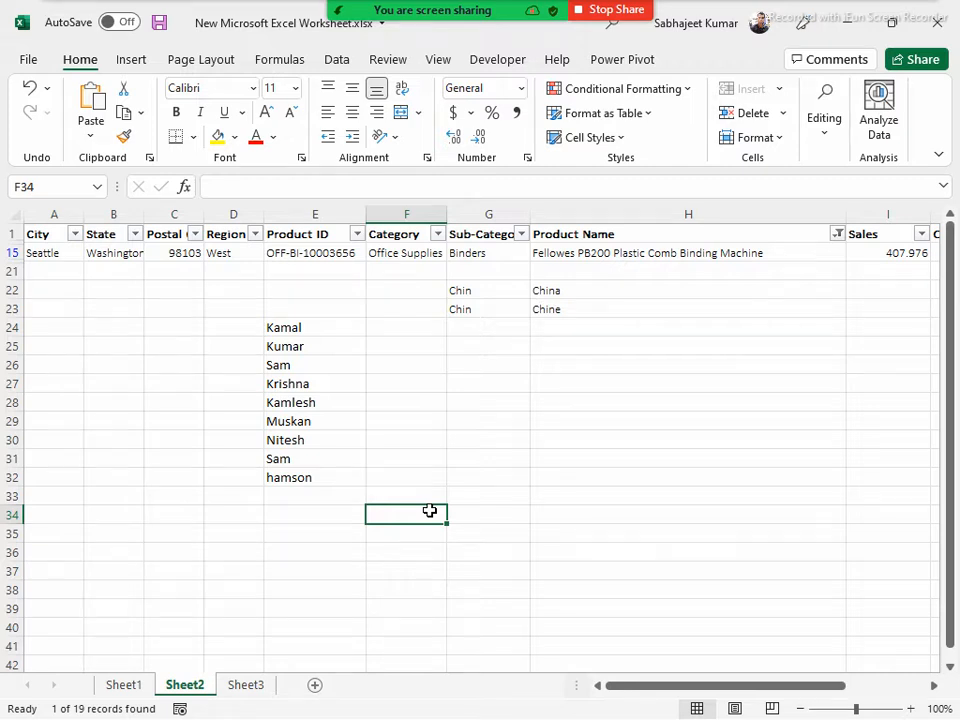
type("*S?")
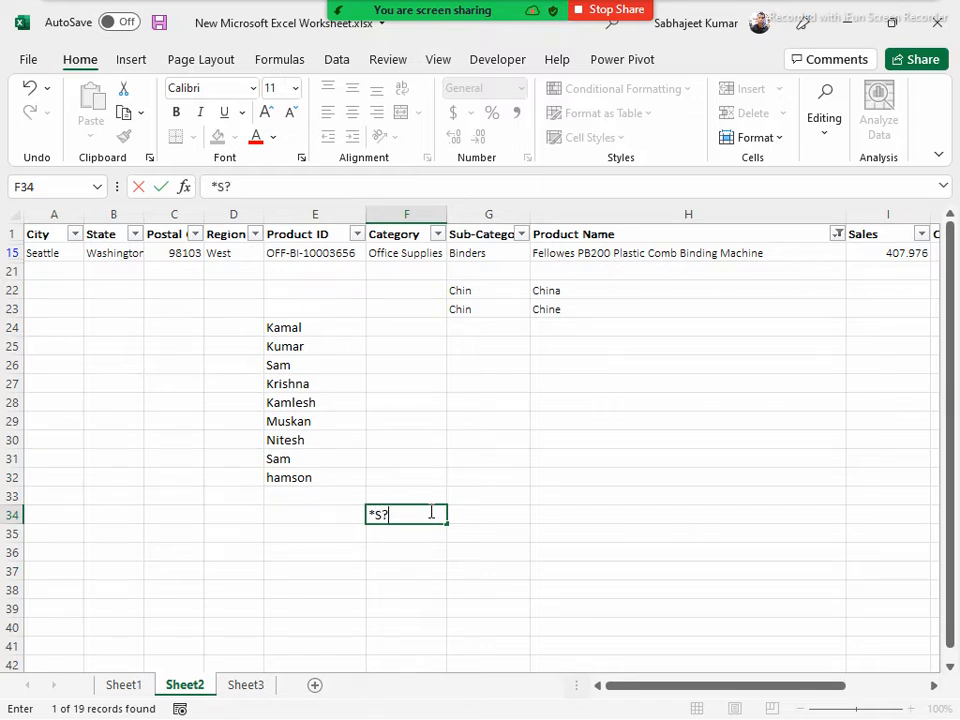
key("Return")
left_click(430, 511)
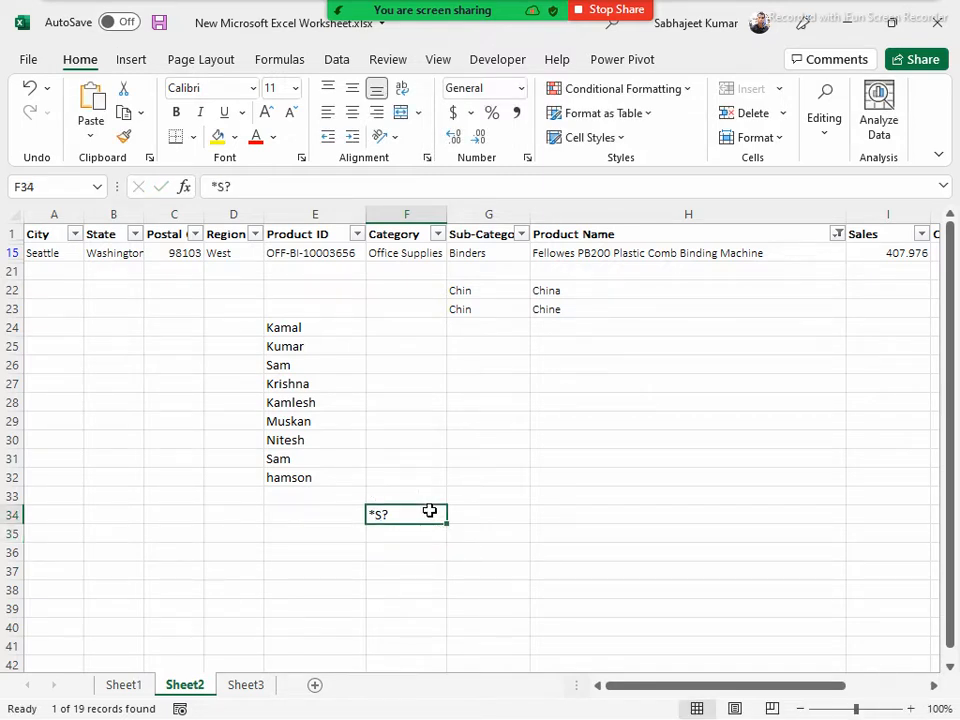
Mark the names in E30 and E28 in bold as examples, and clear the bold from E28:E31 again
left_click(323, 439)
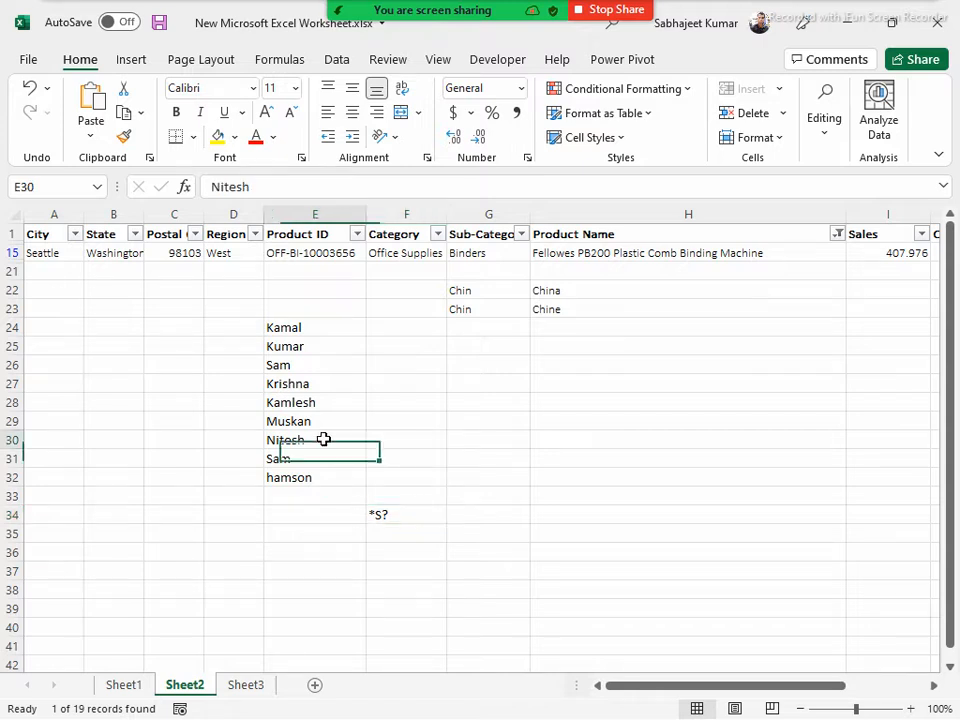
key("ctrl+b")
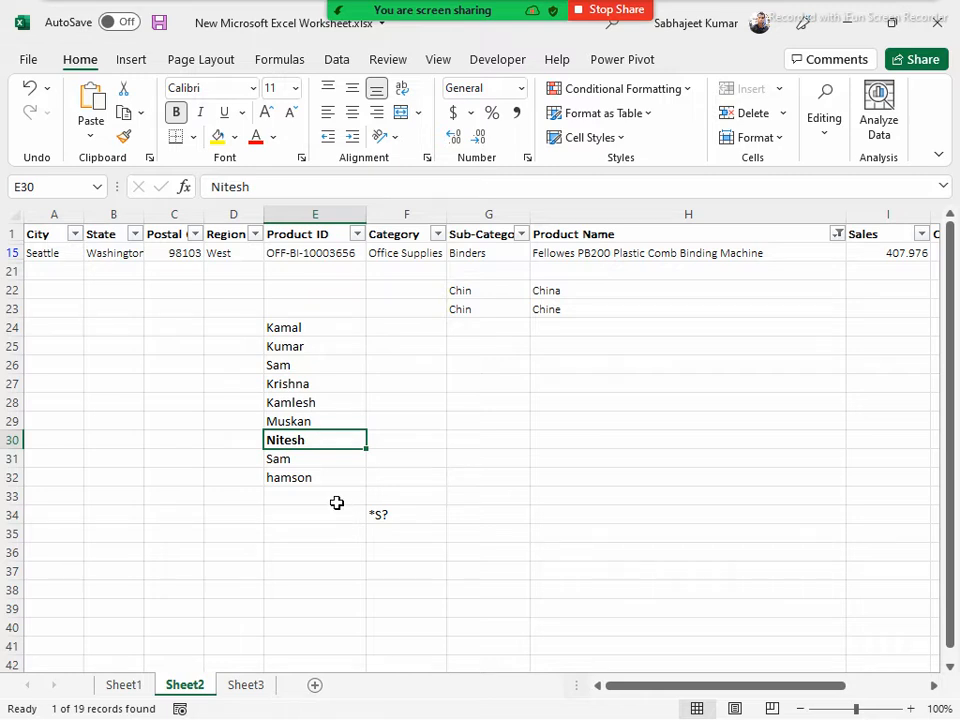
left_click(334, 404)
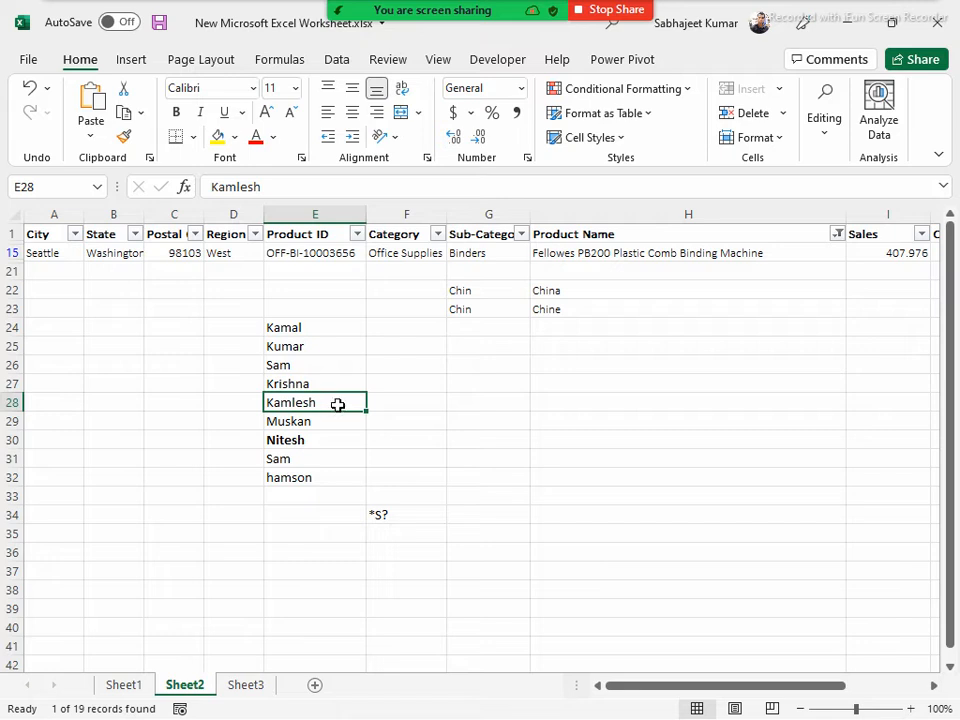
key("ctrl+b")
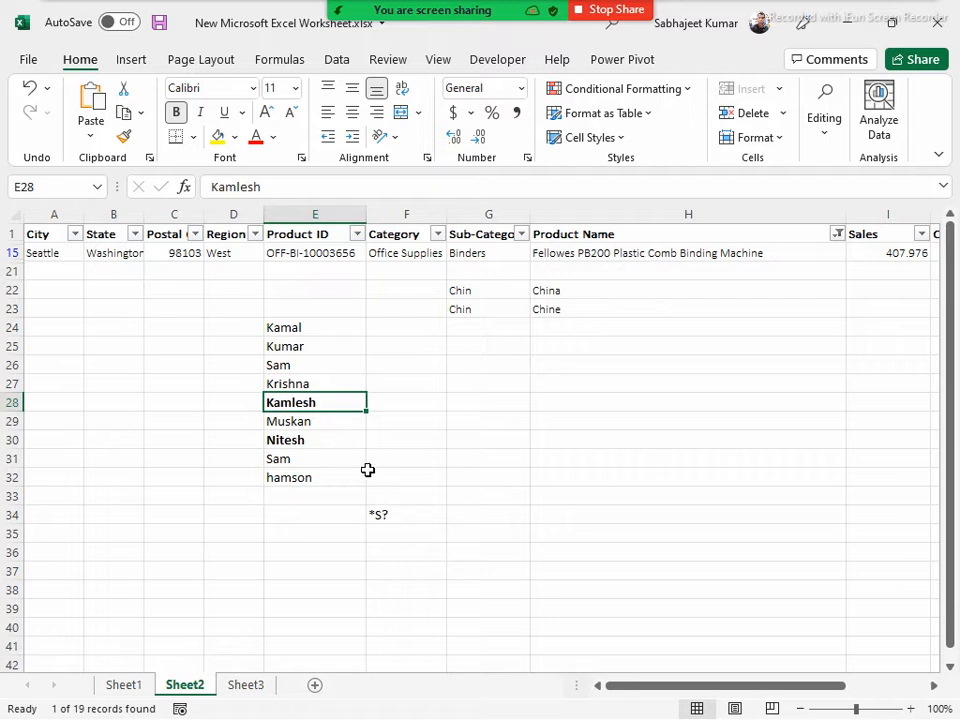
left_click_drag(313, 400, 317, 459)
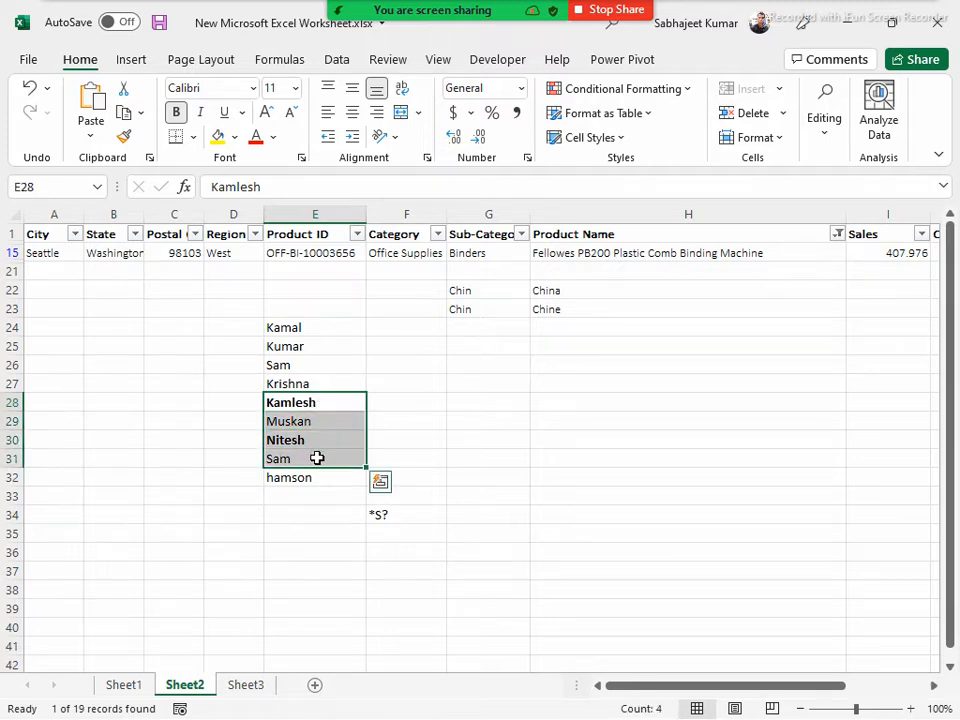
key("ctrl+b")
Replace the wildcard pattern in cell F34 with ??m
left_click(385, 515)
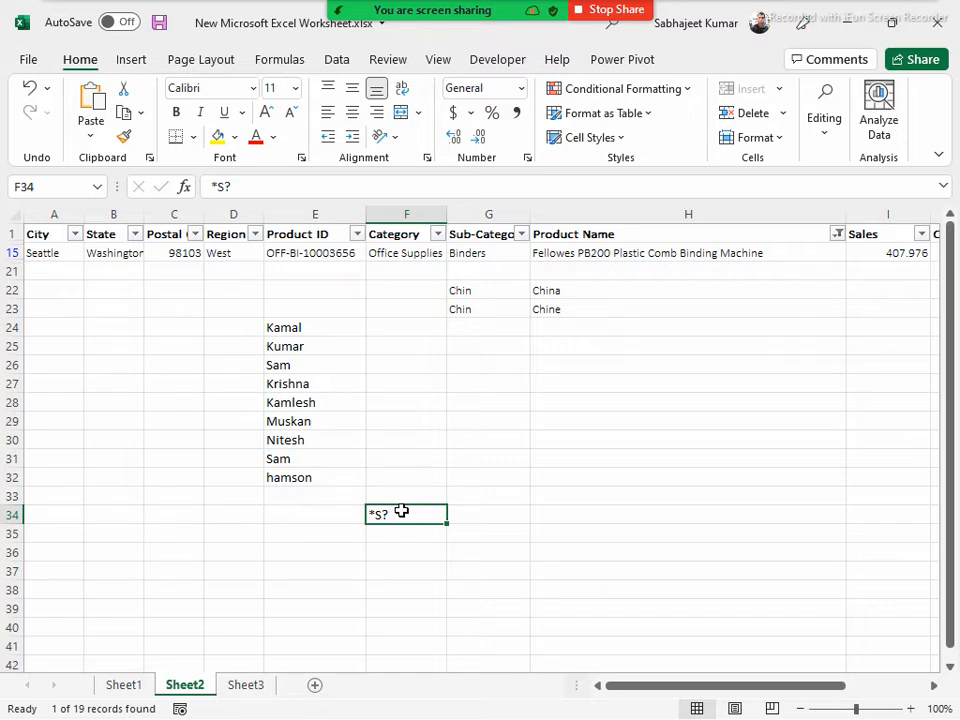
type("??")
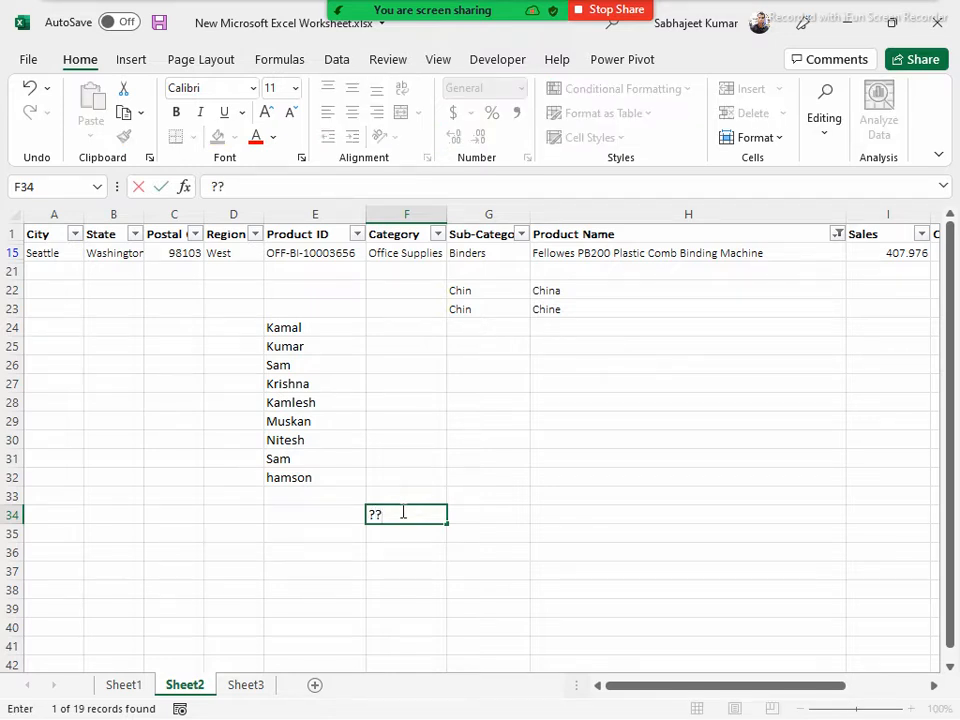
type("m")
key("Return")
left_click(401, 511)
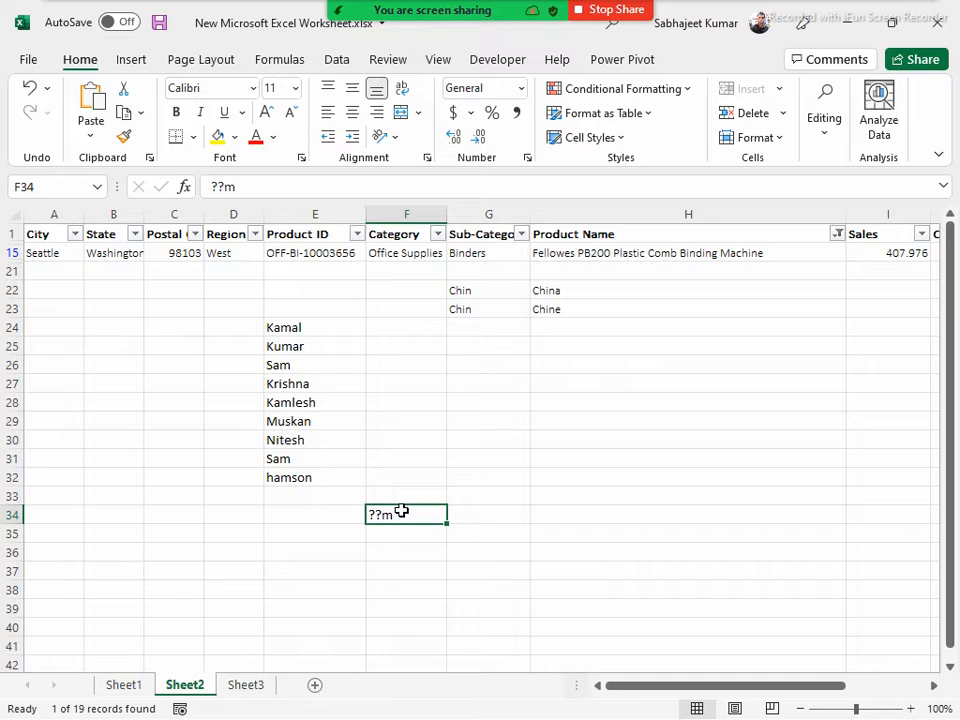
Append an asterisk to the wildcard pattern in cell F34 so it reads ??m*
double_click(401, 511)
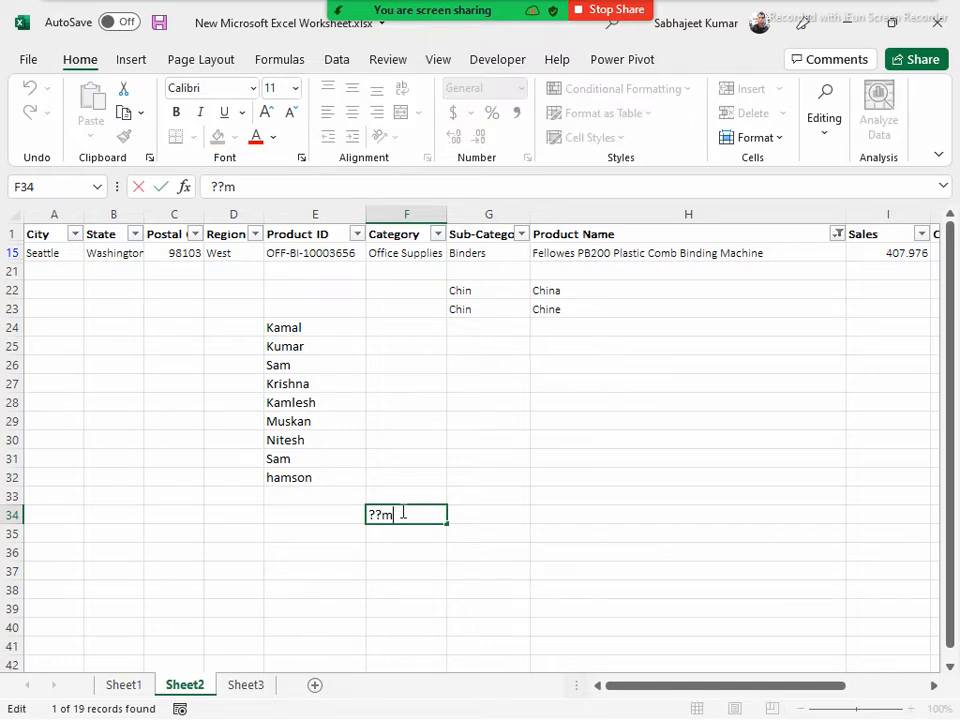
type("*")
key("Return")
left_click(401, 511)
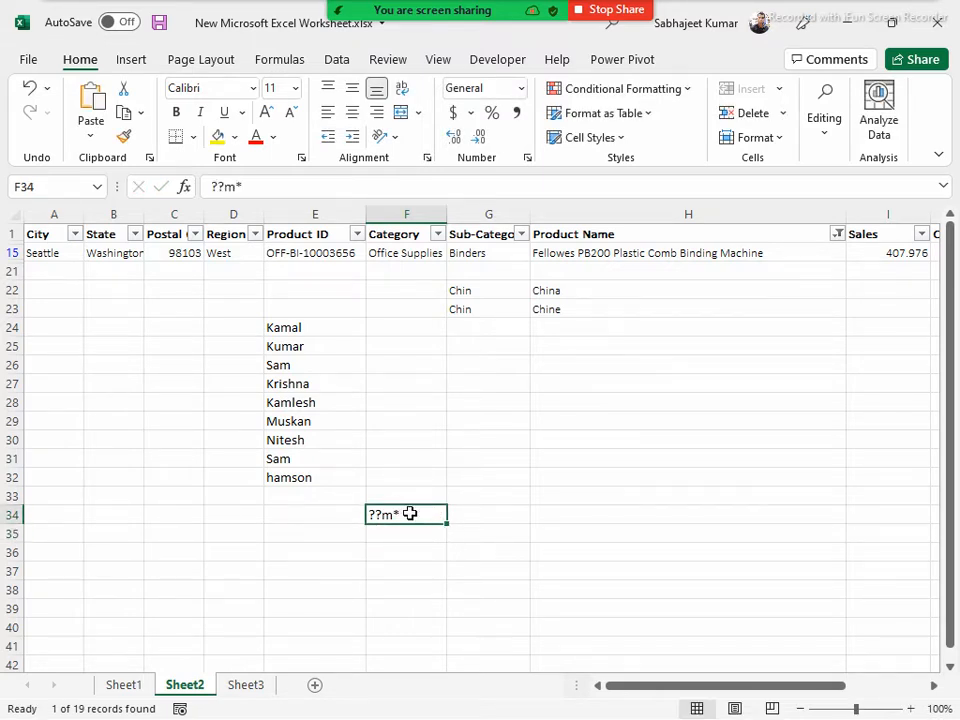
Bold the names whose third letter is m, in cells E31, E26, E24:E25, E32 and E28
left_click(288, 457)
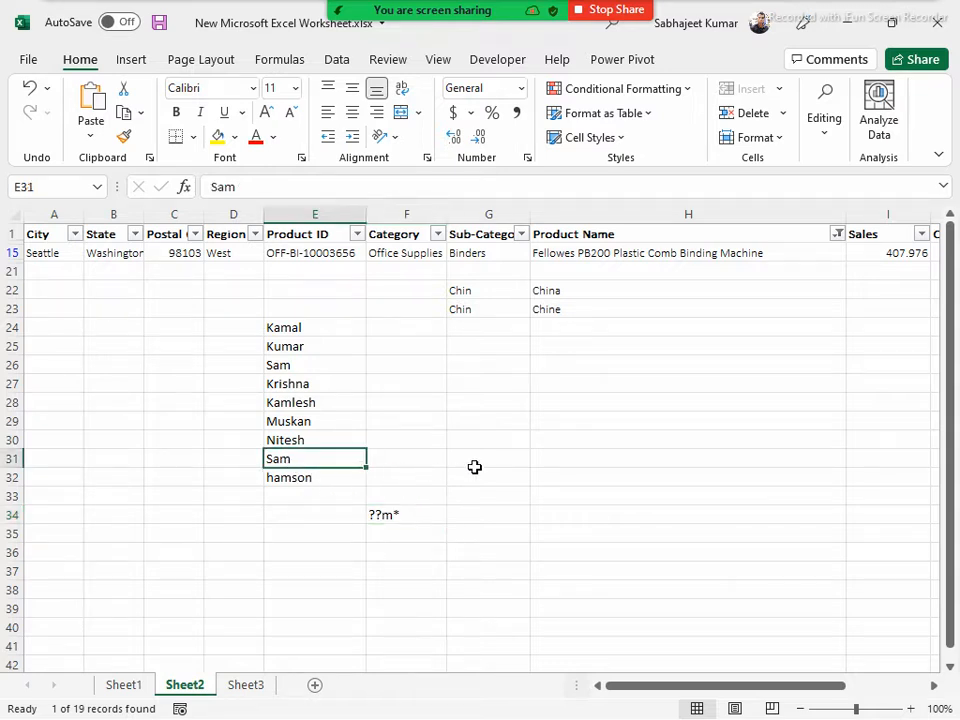
key("ctrl+b")
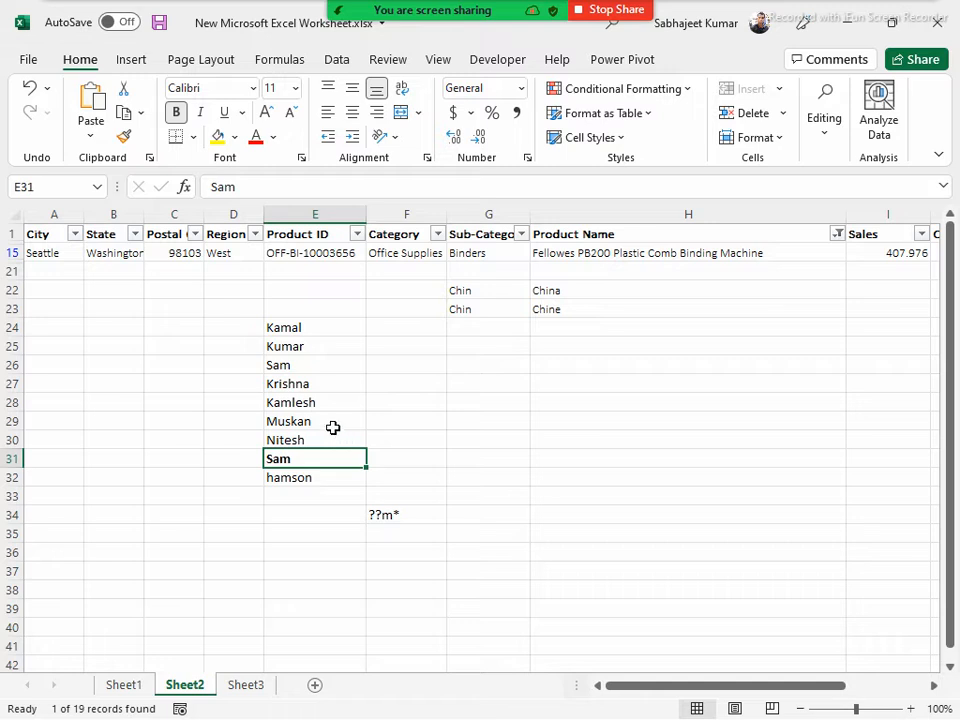
left_click(318, 369)
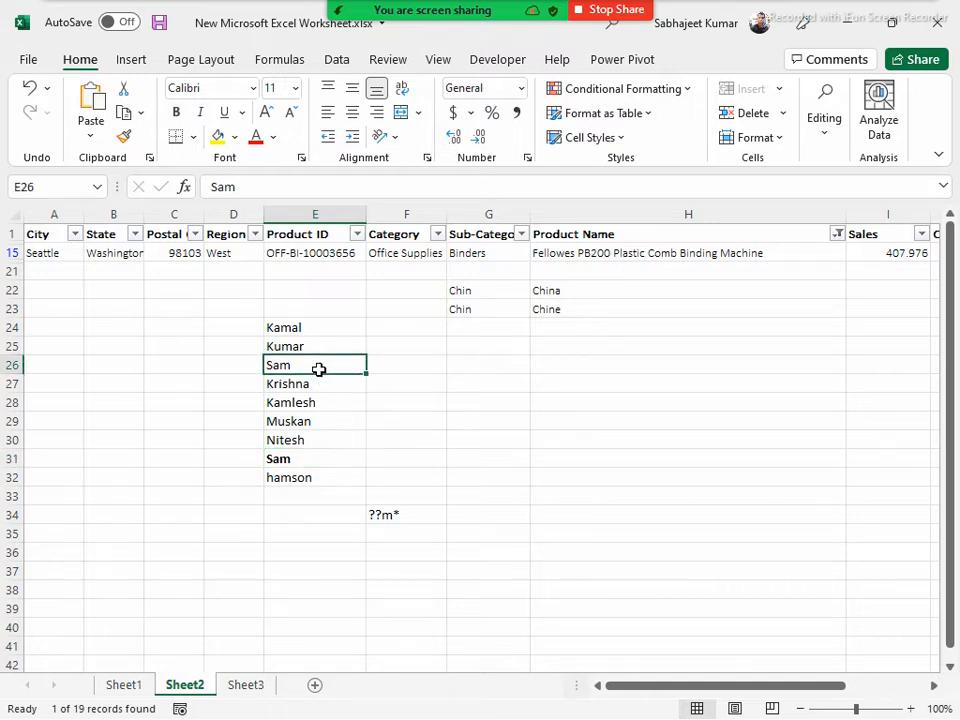
key("ctrl+b")
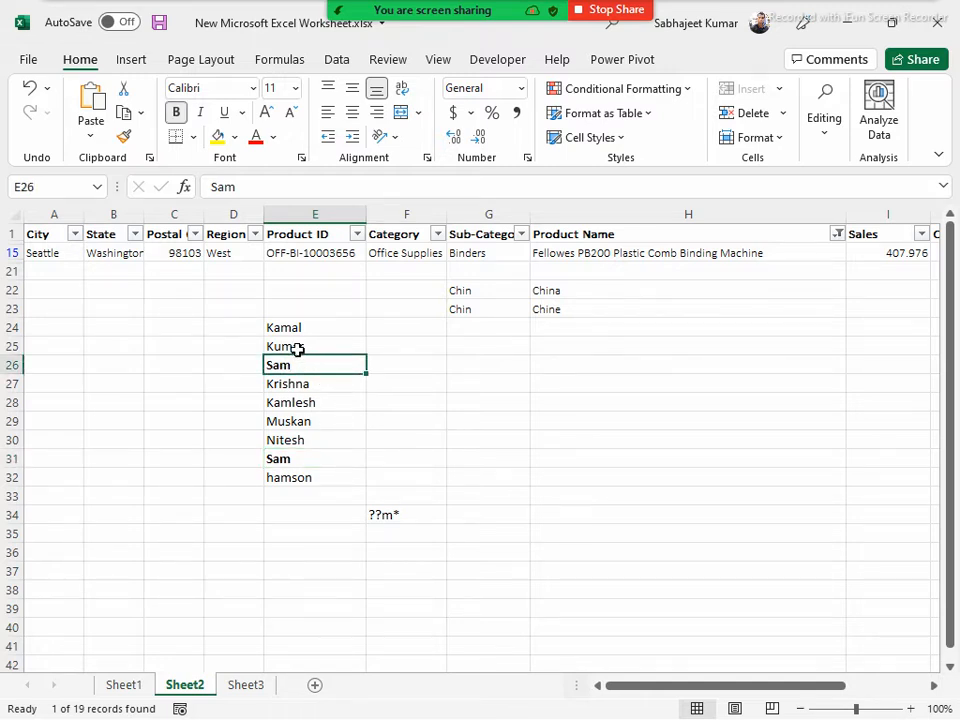
left_click_drag(290, 327, 300, 343)
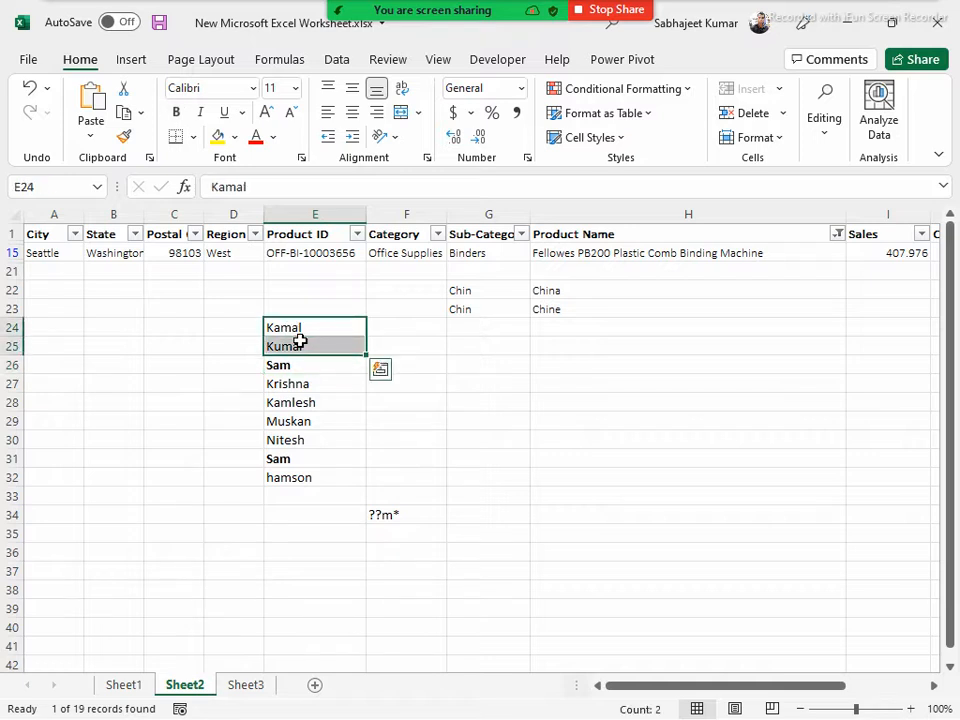
key("ctrl+b")
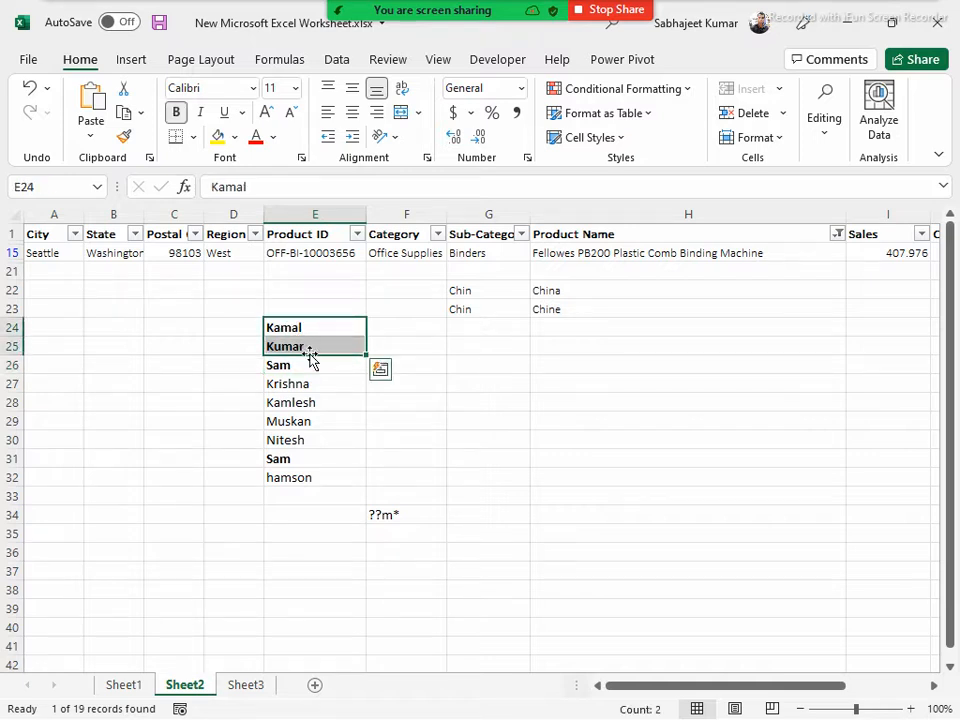
left_click(303, 483)
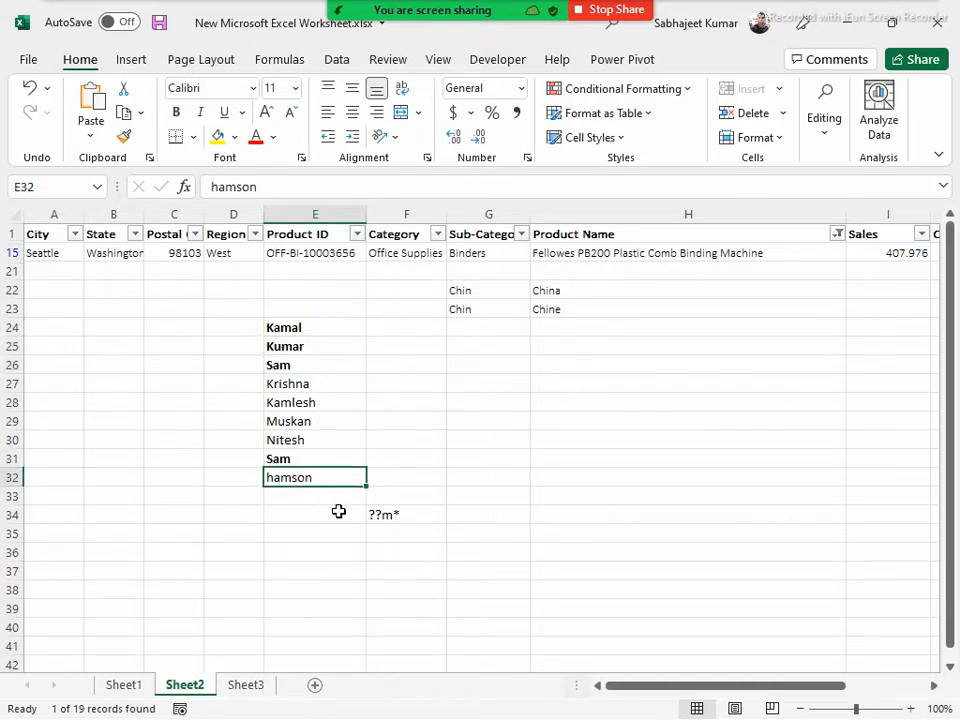
key("ctrl+b")
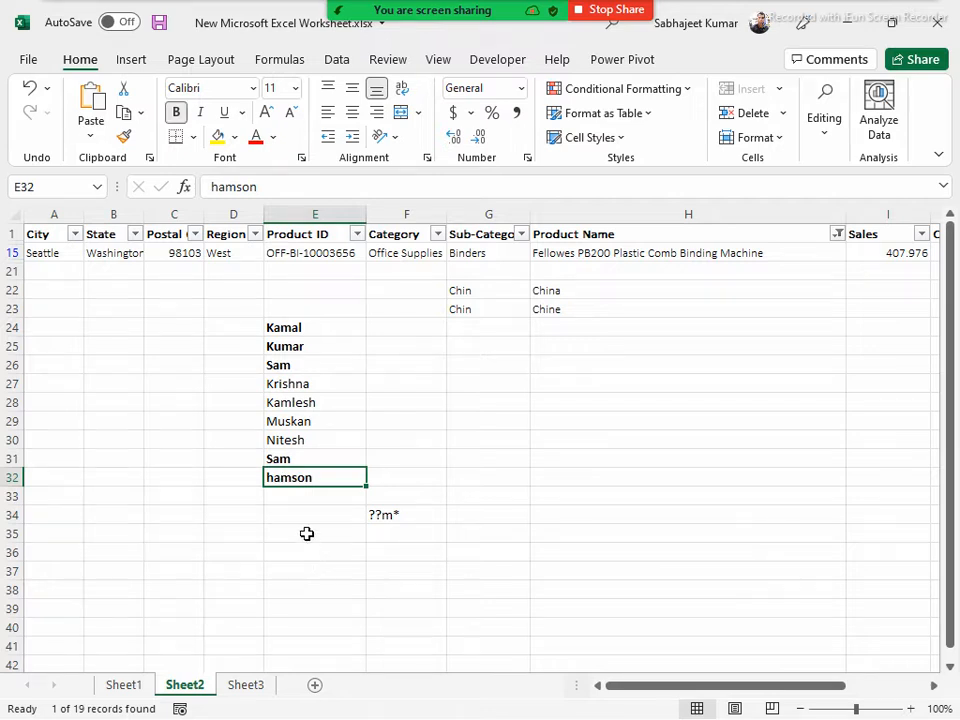
left_click(297, 403)
key("ctrl+b")
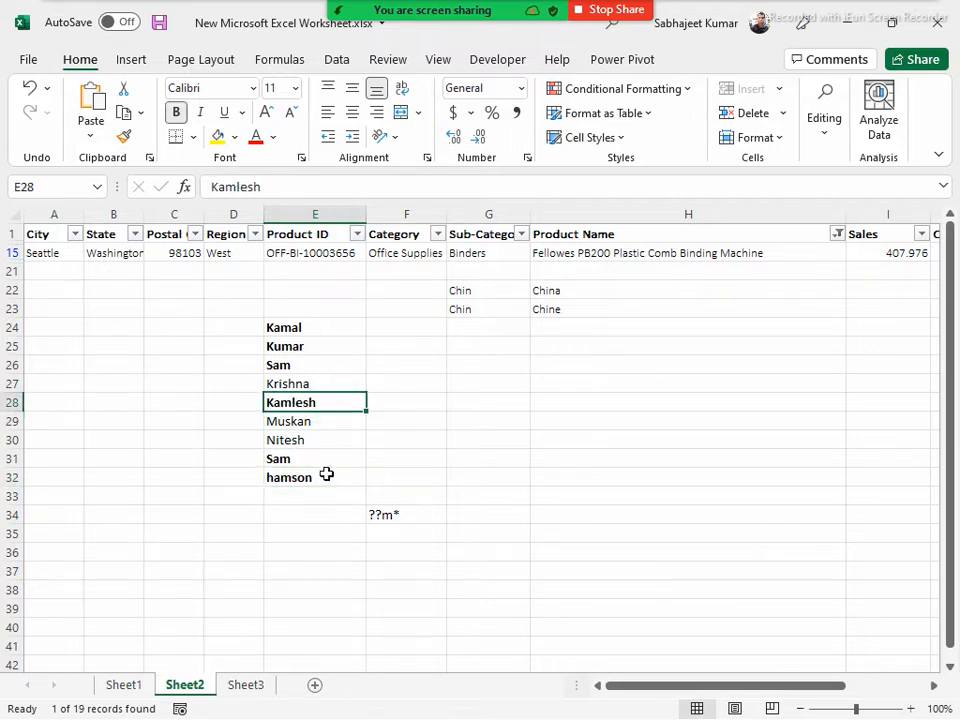
Replace the first character of the wildcard pattern in cell F34 with k so it reads k?m*
left_click(390, 513)
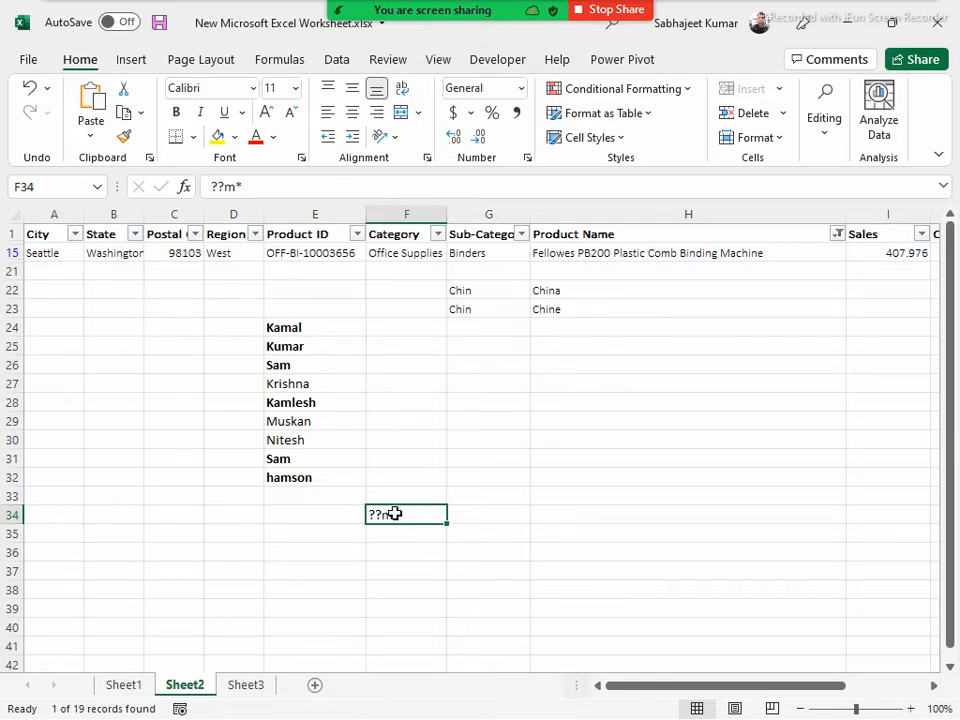
double_click(395, 513)
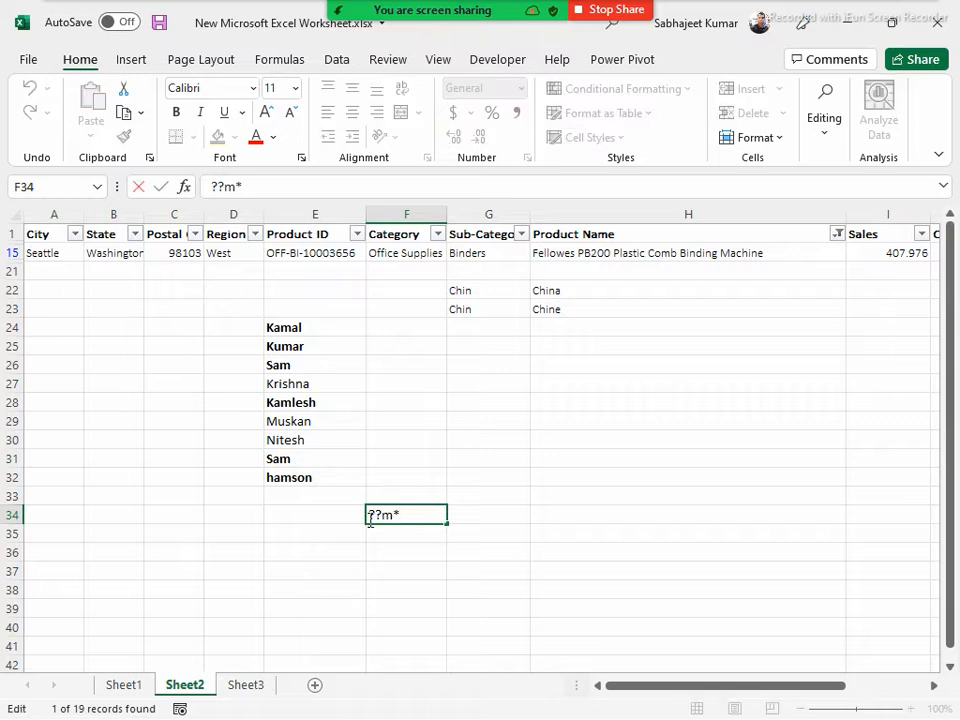
key("Delete")
type("k")
key("Return")
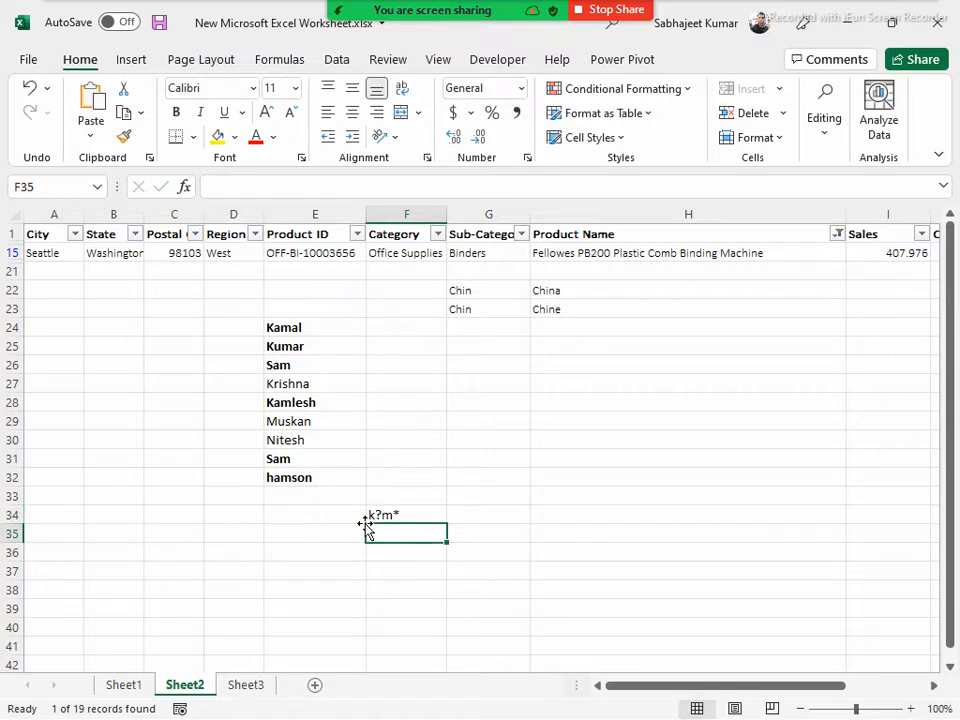
key("Up")
Clear the bold from all the names in E24:E32
left_click_drag(279, 326, 327, 477)
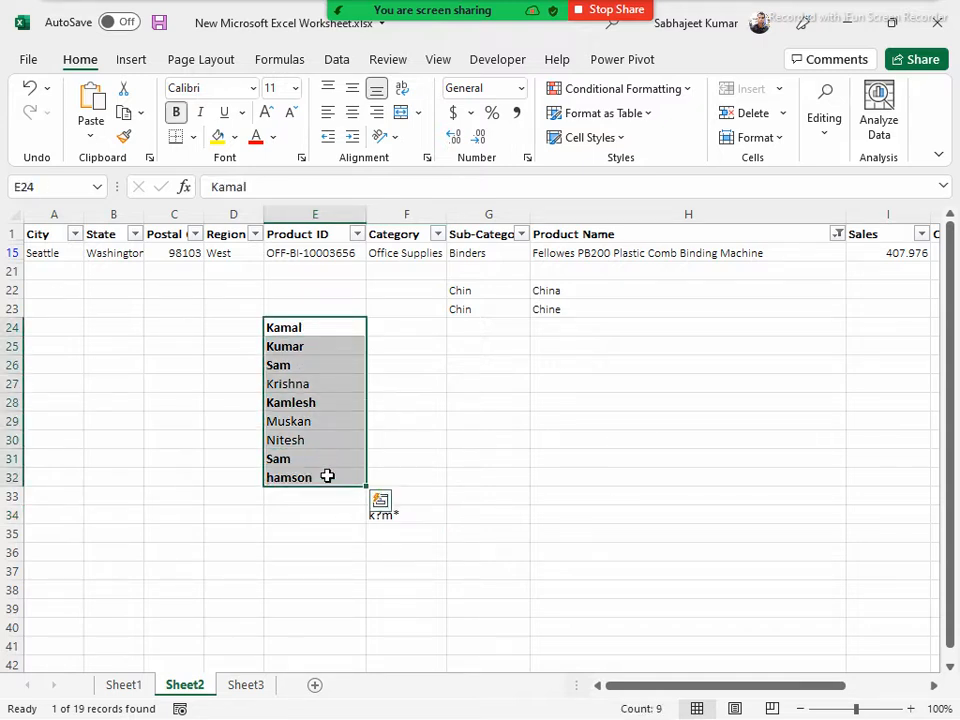
key("ctrl+b")
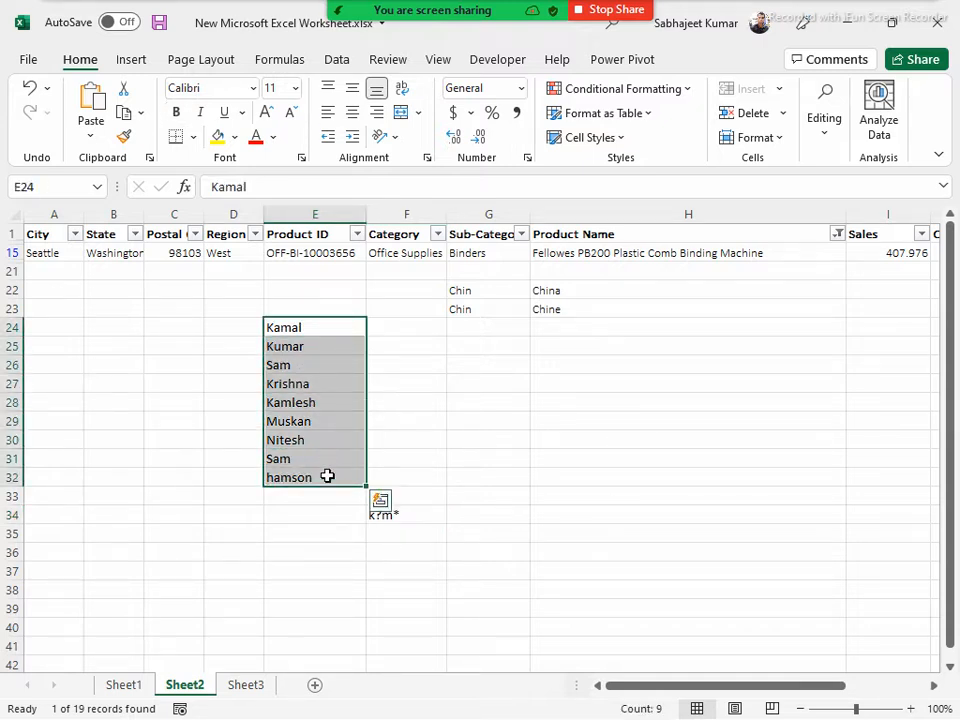
left_click(387, 537)
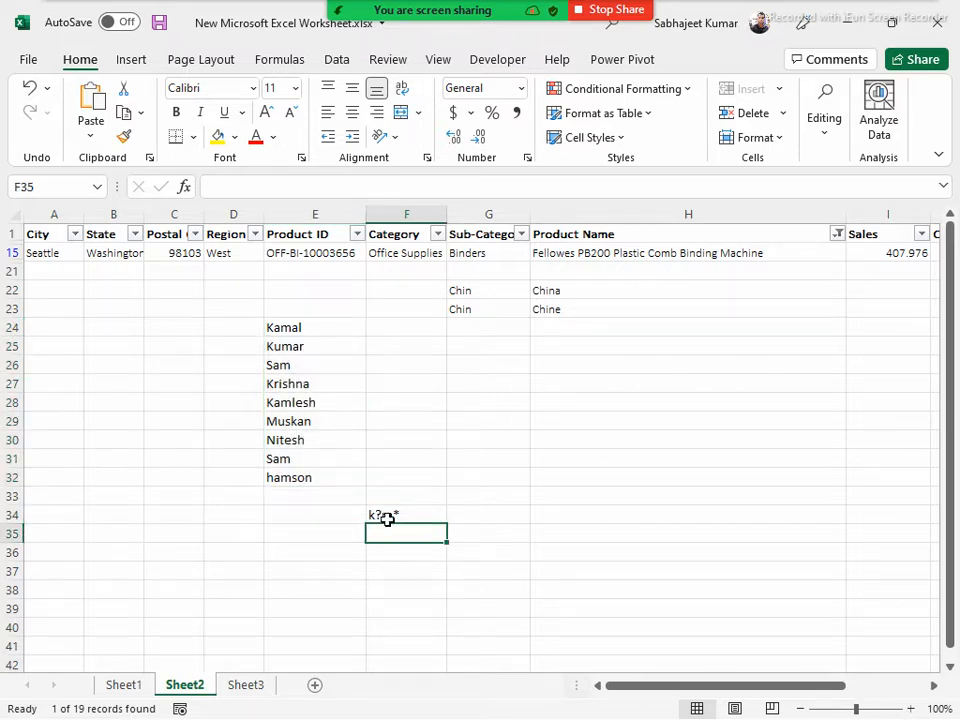
Bold the names that start with K and have m as third letter, in cells E24, E25 and E28
left_click(306, 331)
key("ctrl+b")
left_click(313, 346)
key("ctrl+b")
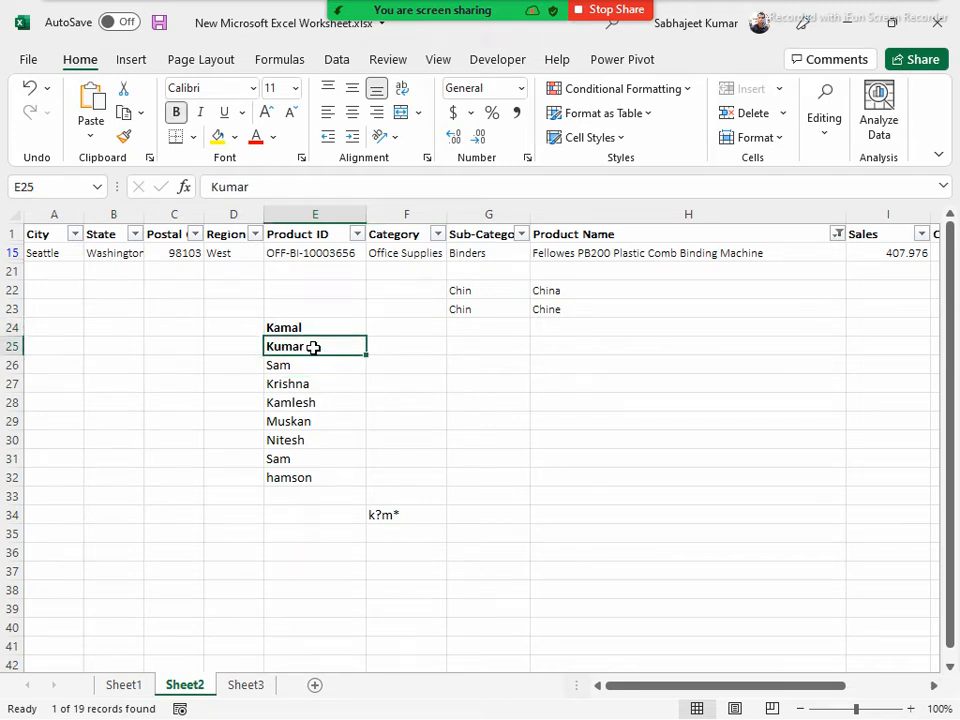
left_click(321, 403)
key("ctrl+b")
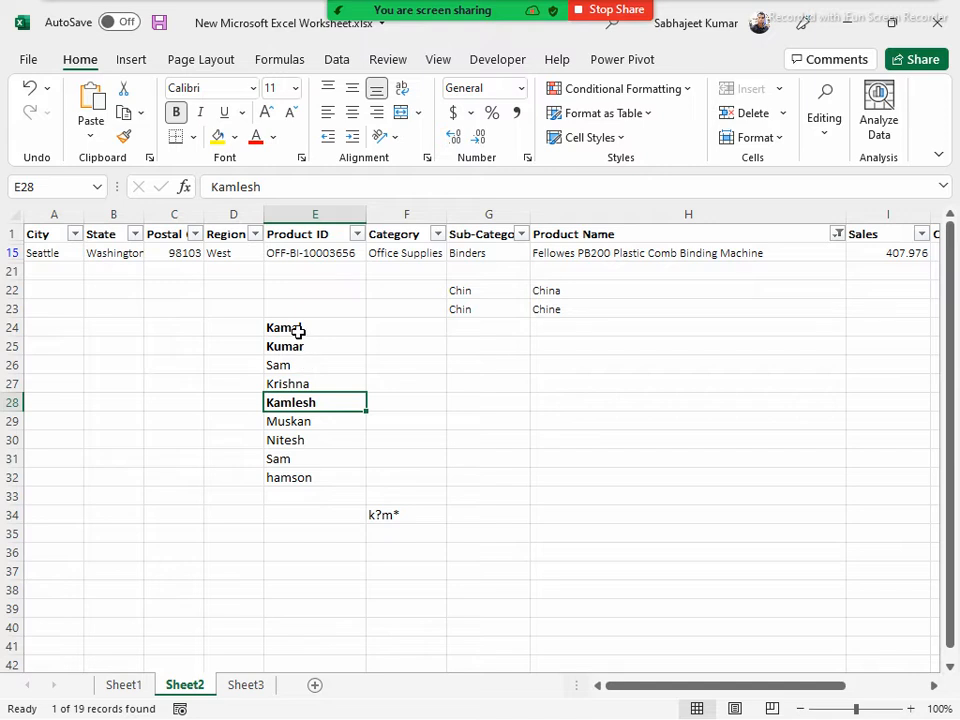
Clear all bold formatting from E22:H34 and narrow the Product Name column so the columns through Profit fit in view
left_click_drag(285, 313, 456, 512)
left_click_drag(300, 286, 595, 508)
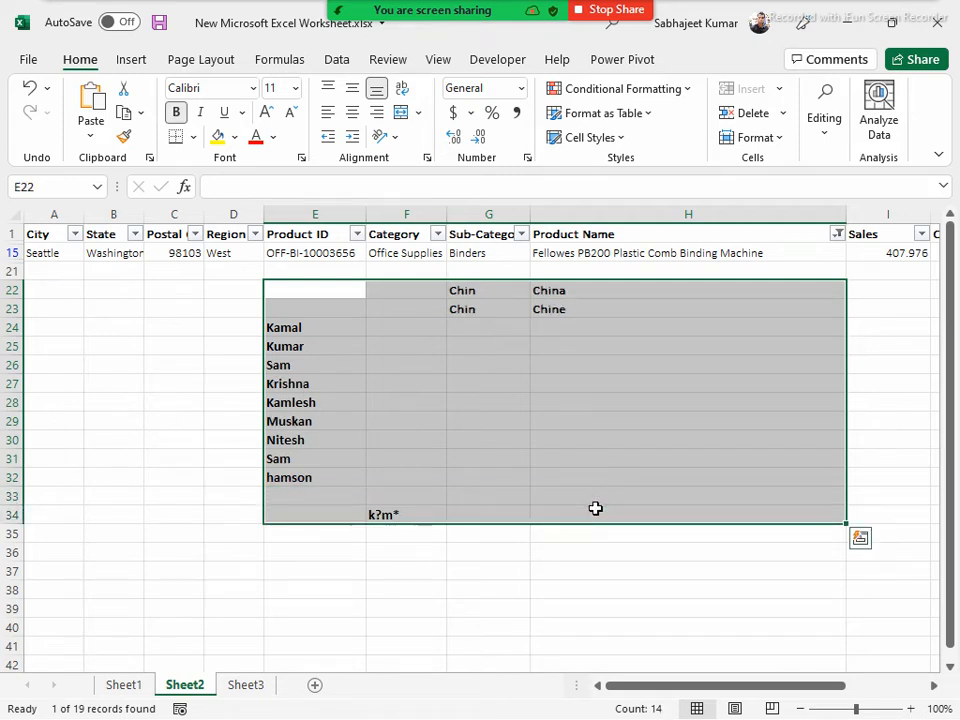
key("ctrl+b")
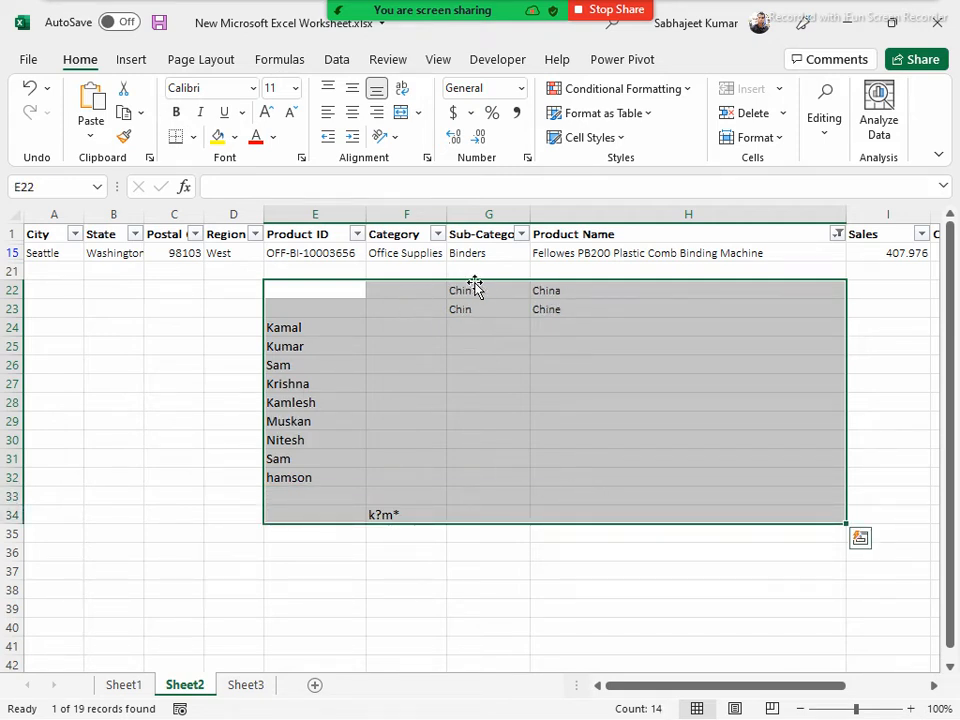
left_click_drag(470, 291, 546, 300)
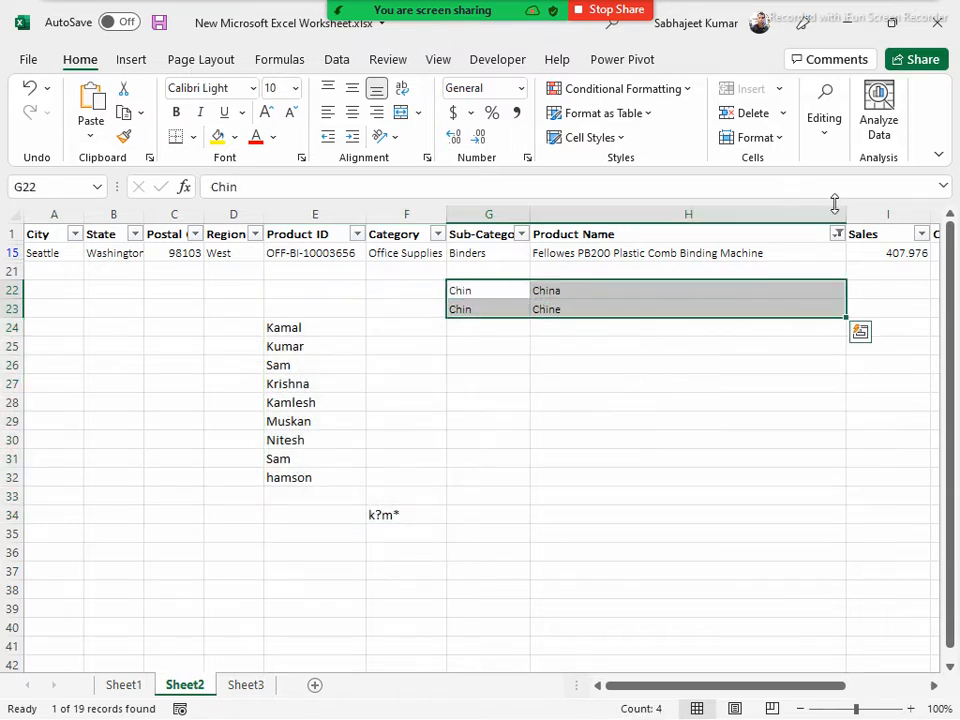
left_click_drag(845, 210, 656, 221)
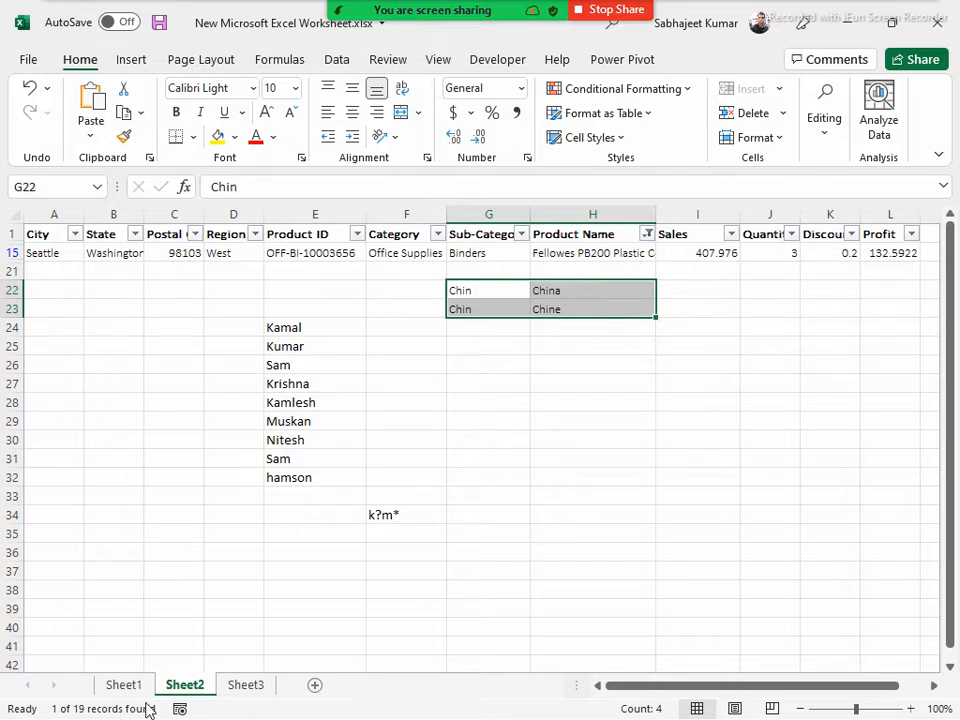
Switch to the Word document Contents.docx to check the Module 1 topic list, and return to the Excel workbook
key("alt+Tab")
key("alt+Tab")
key("alt+Tab")
key("alt+Tab")
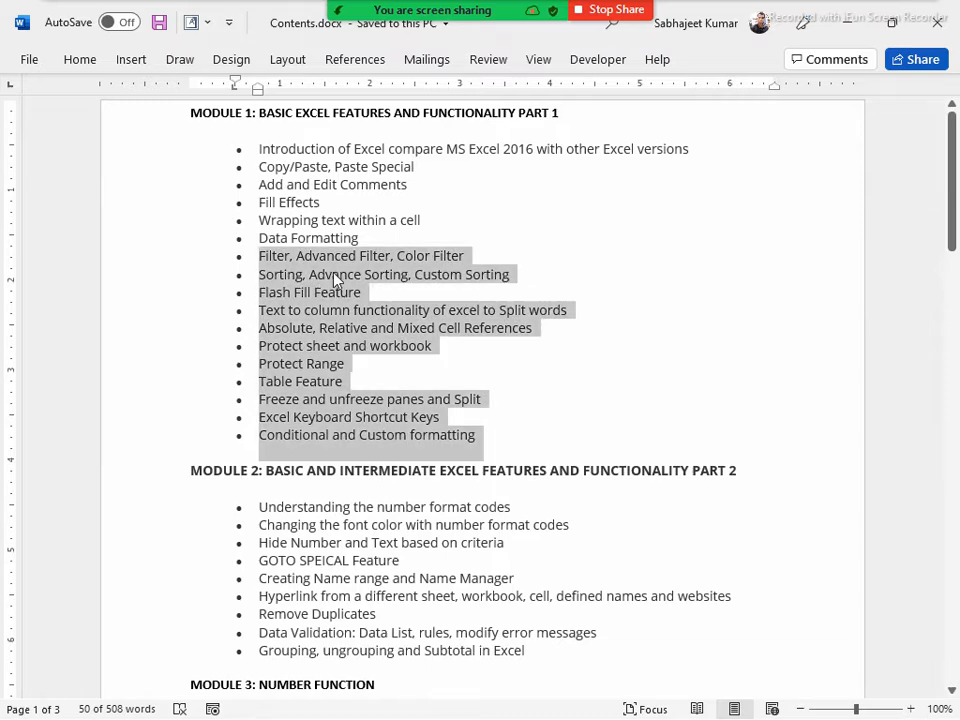
key("alt+Tab")
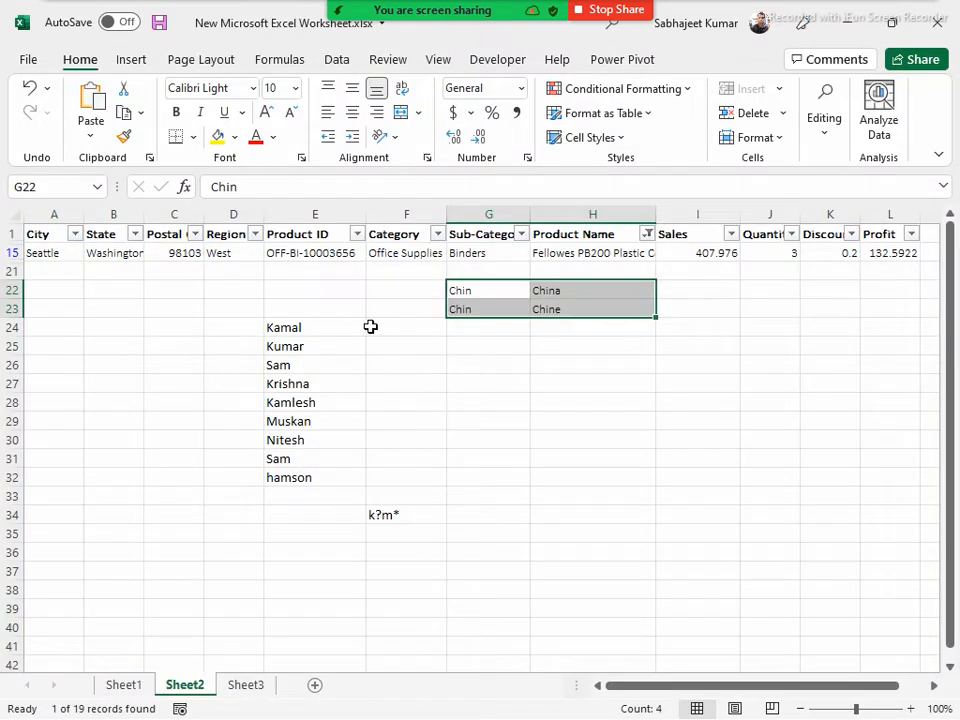
Delete the sample entries in D22:H35 and remove the filter from the data table
left_click(259, 302)
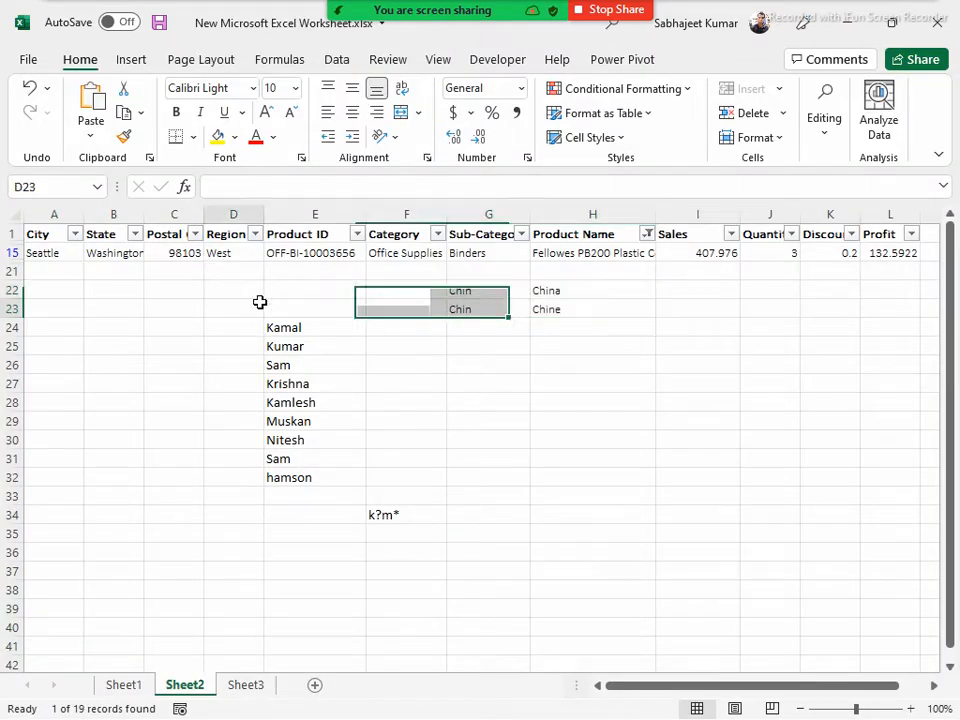
left_click_drag(264, 287, 568, 538)
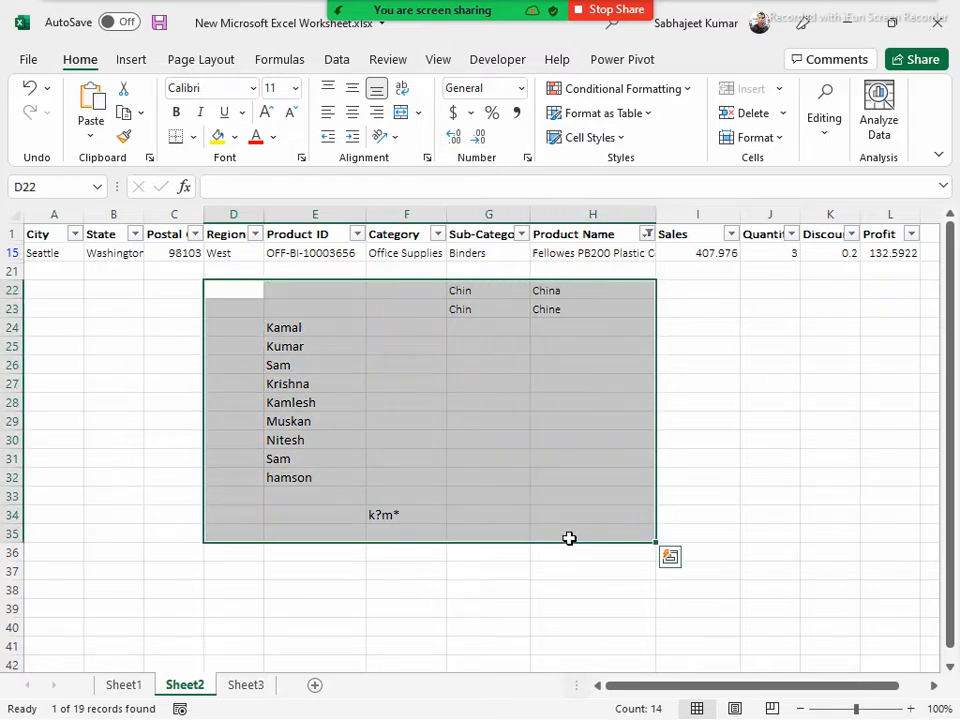
key("Delete")
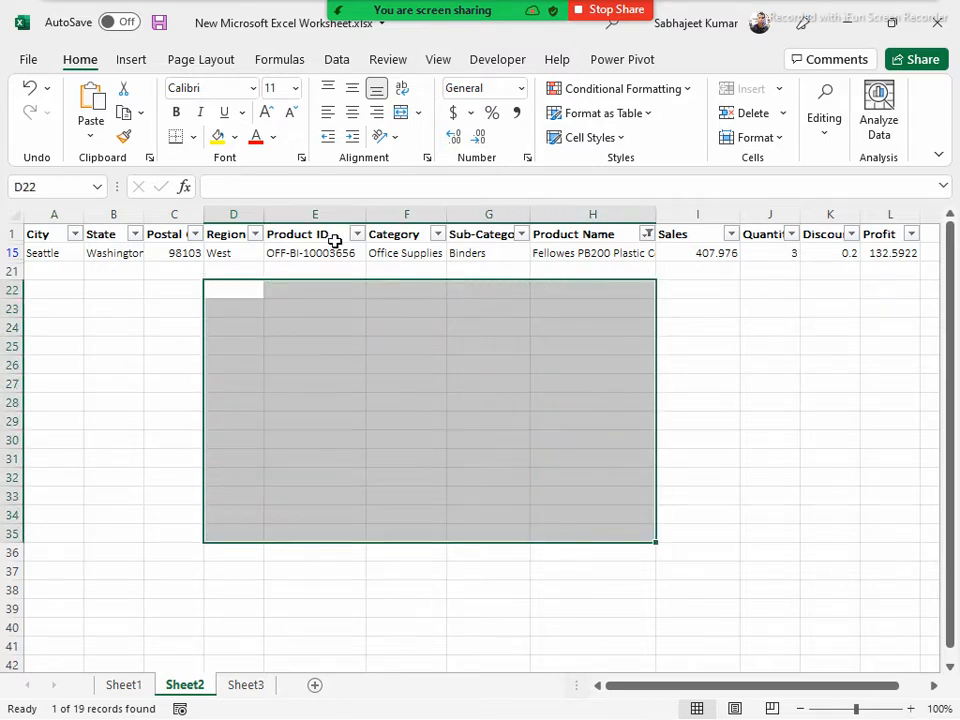
left_click(332, 240)
key("ctrl+shift+l")
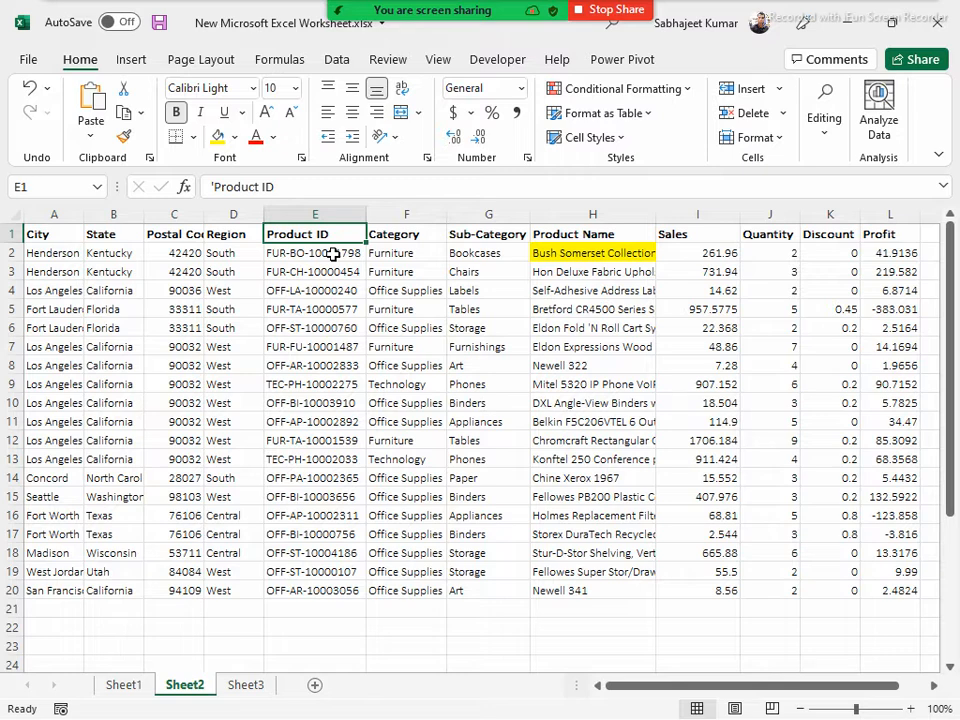
Replace the yellow fill of cell H2 with white and turn the filter back on for the table headers
left_click(632, 253)
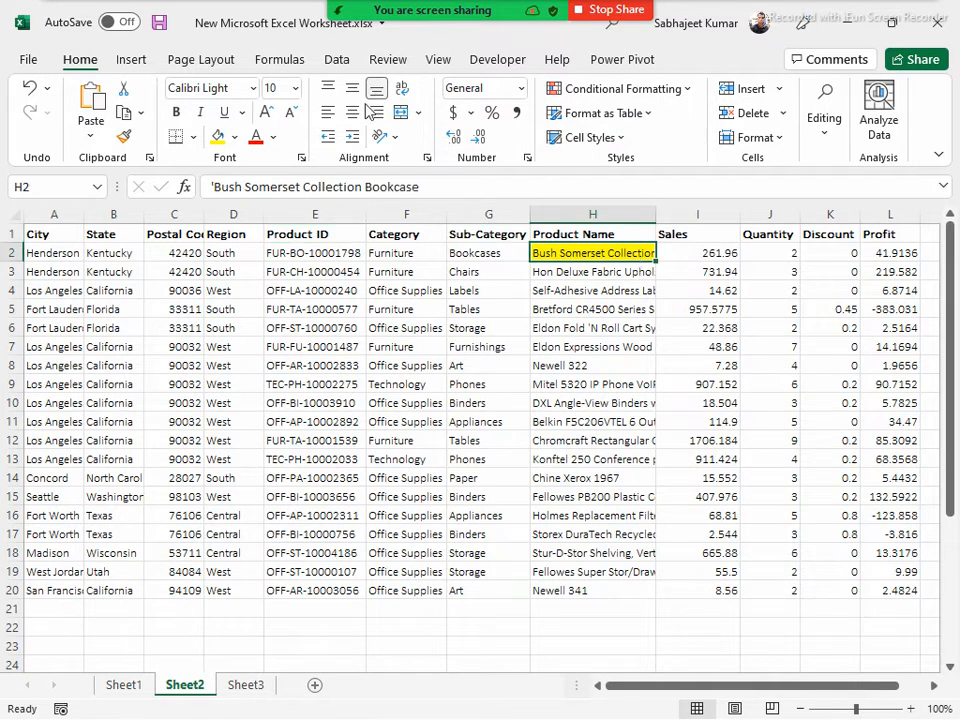
left_click(234, 139)
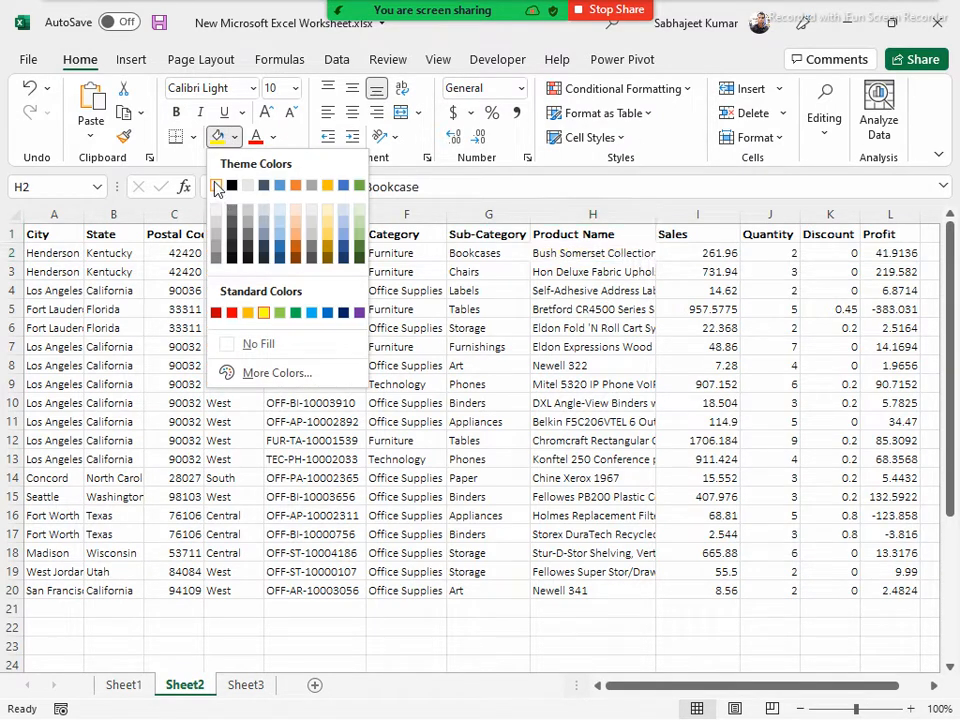
left_click(223, 186)
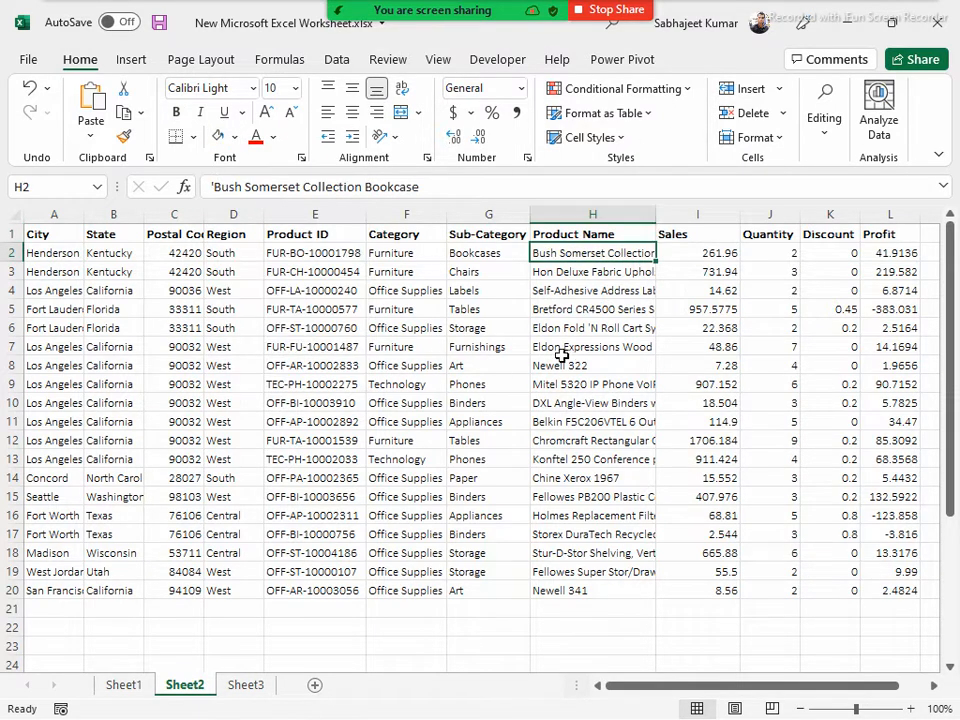
left_click(334, 59)
left_click(515, 112)
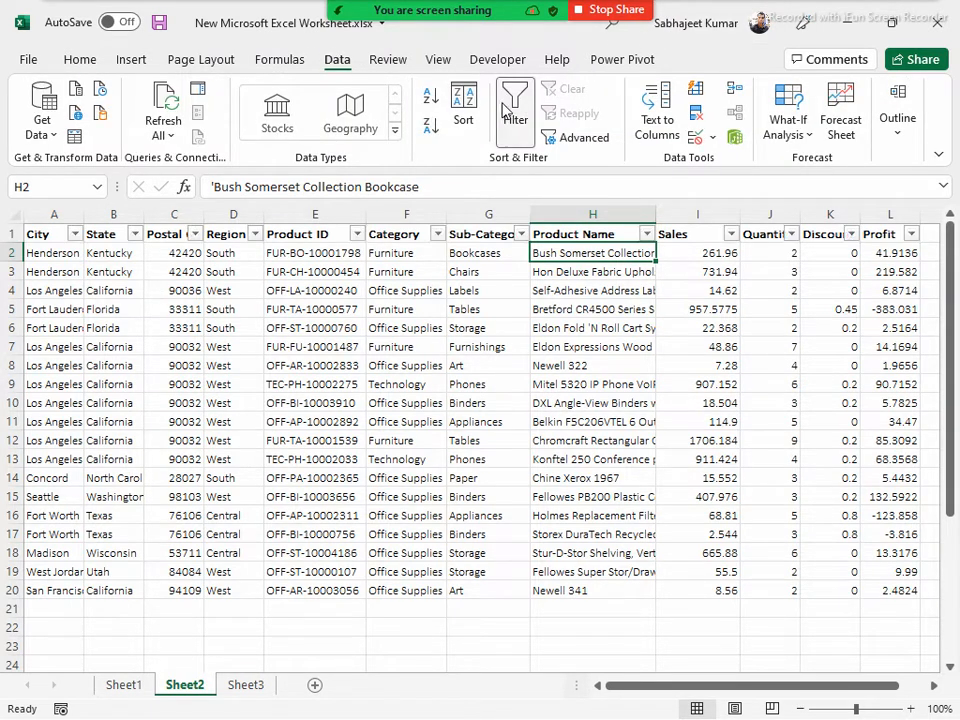
Try a Product Name text filter for the value case, with the conditions ends with and is less than or equal to, and discard it
left_click(646, 234)
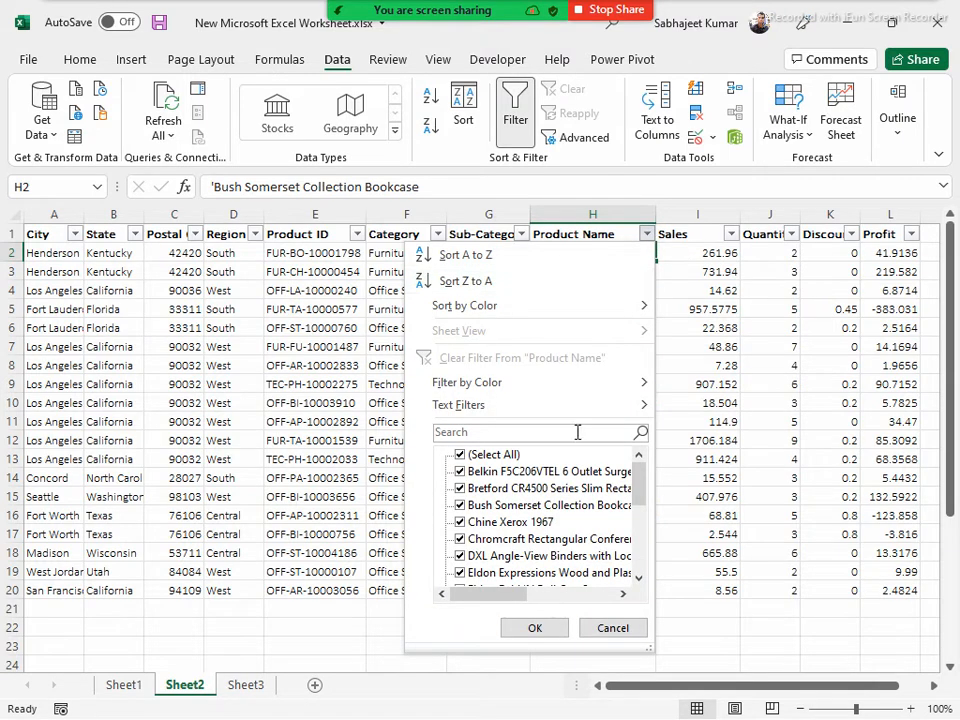
mouse_move(636, 405)
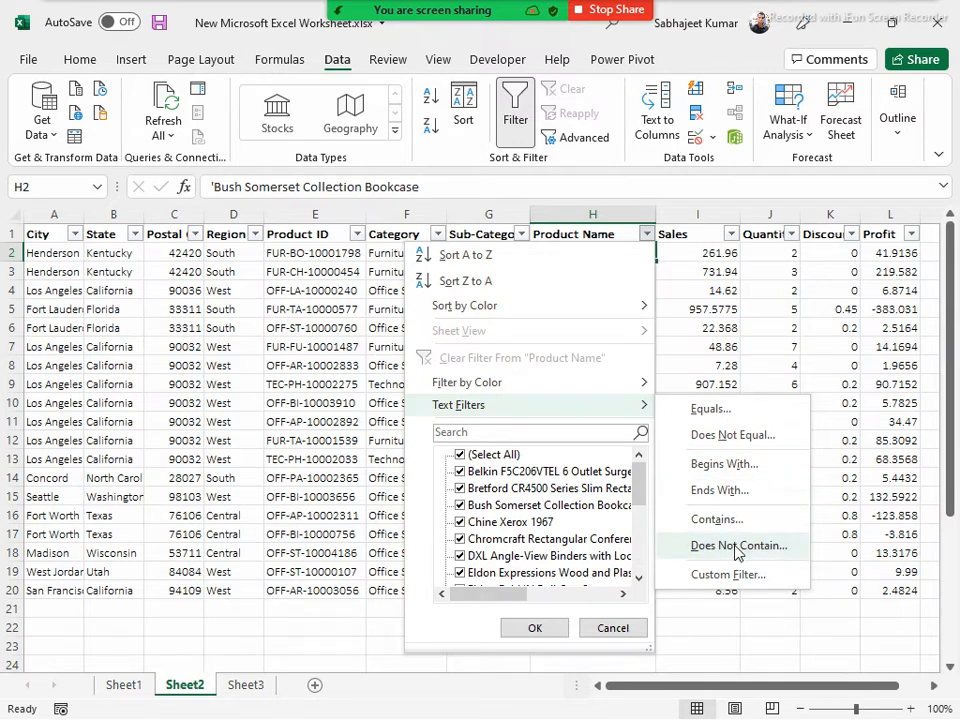
left_click(716, 493)
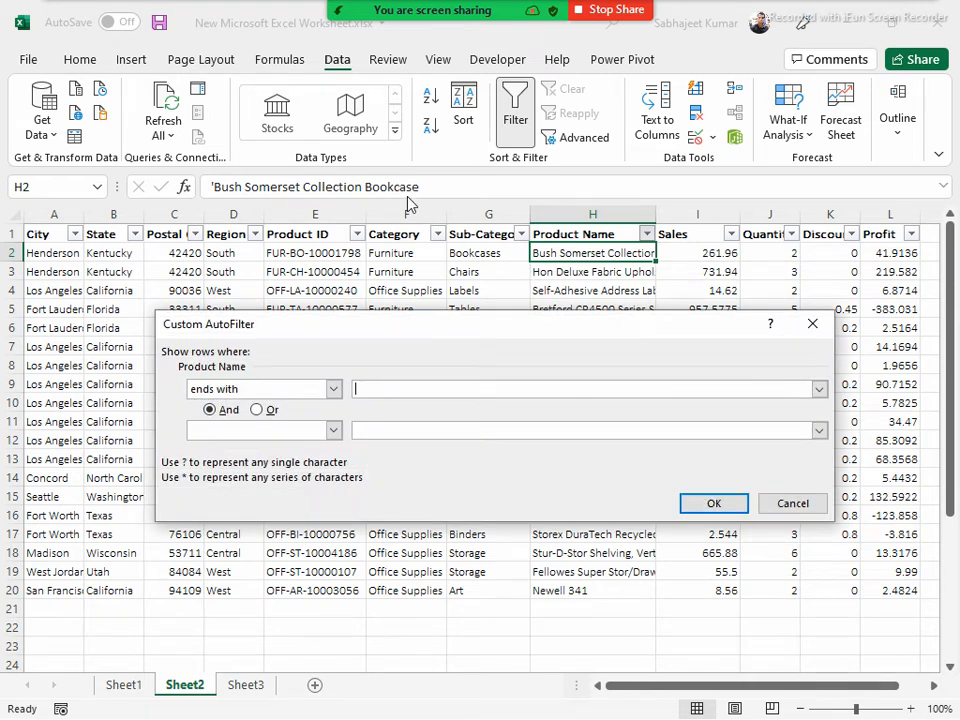
type("case")
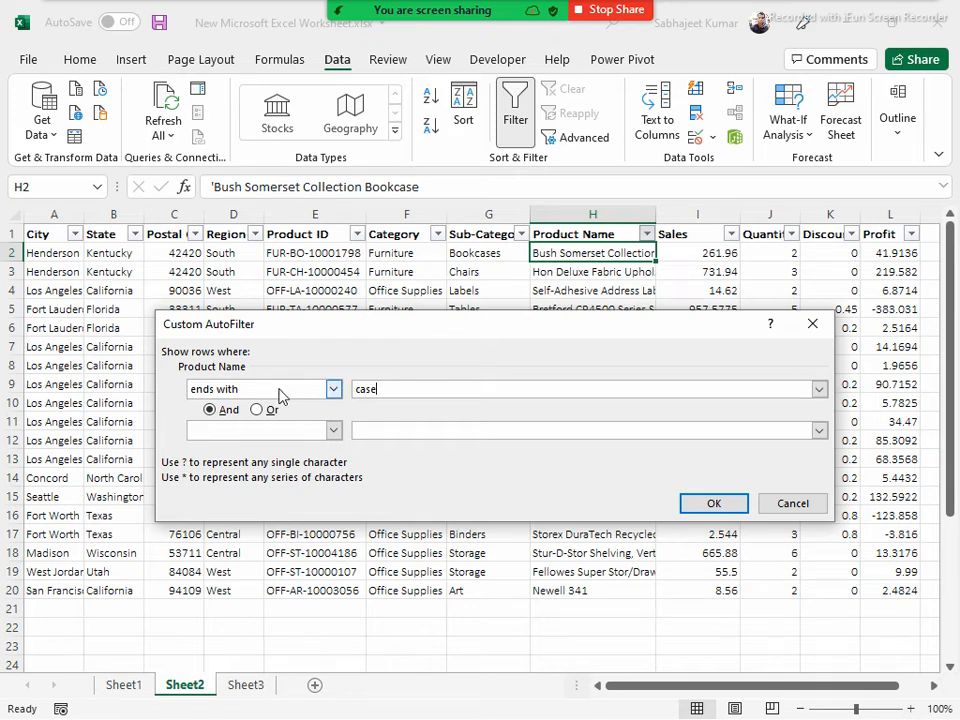
left_click(333, 390)
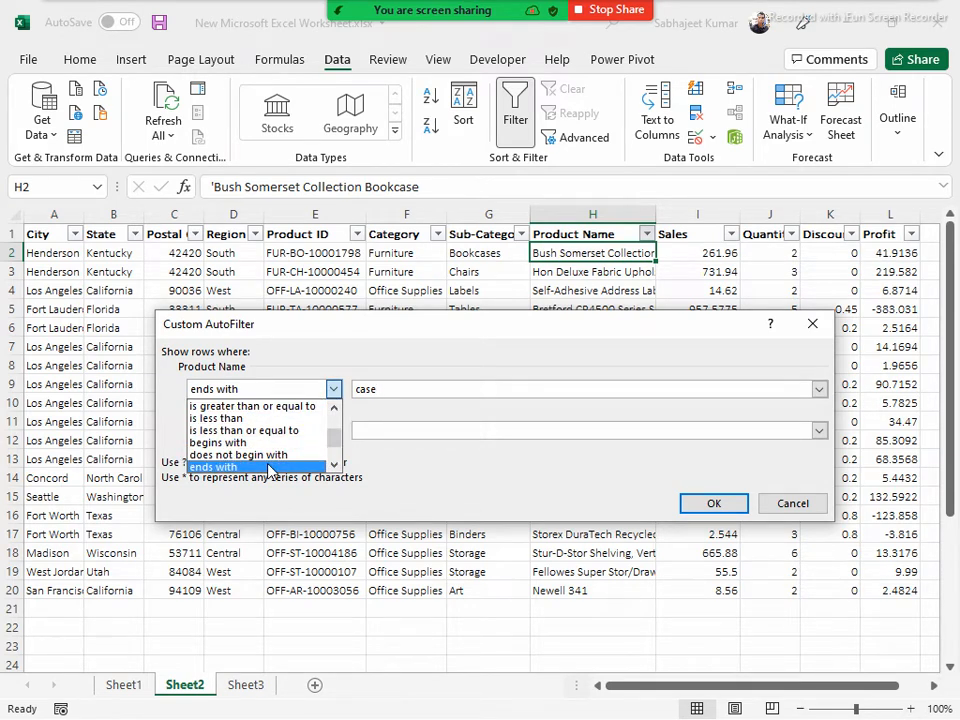
left_click(250, 430)
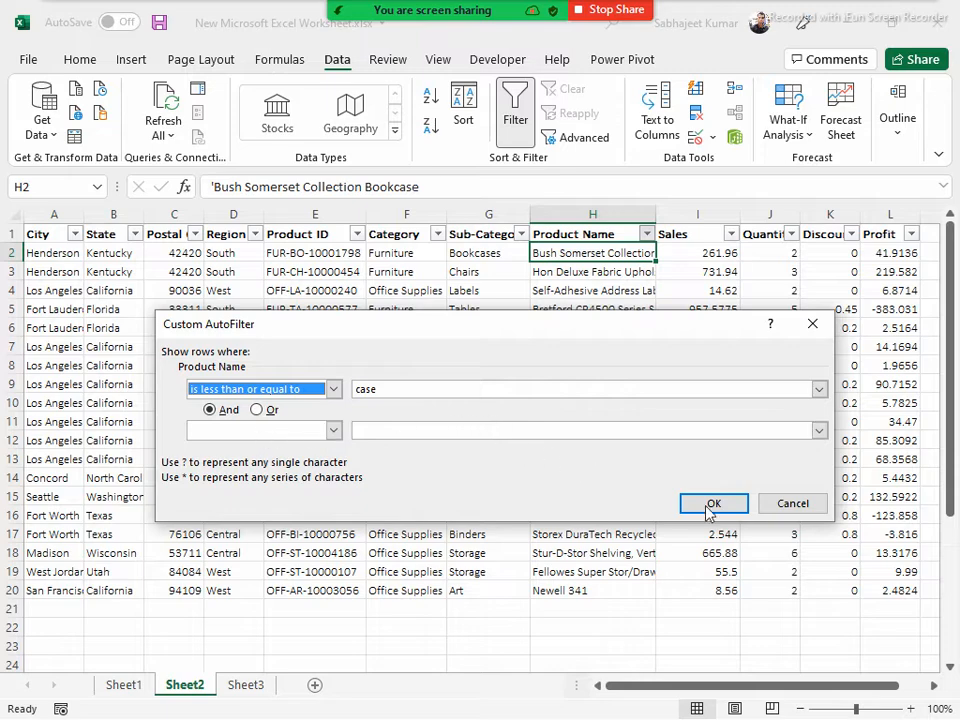
left_click(793, 505)
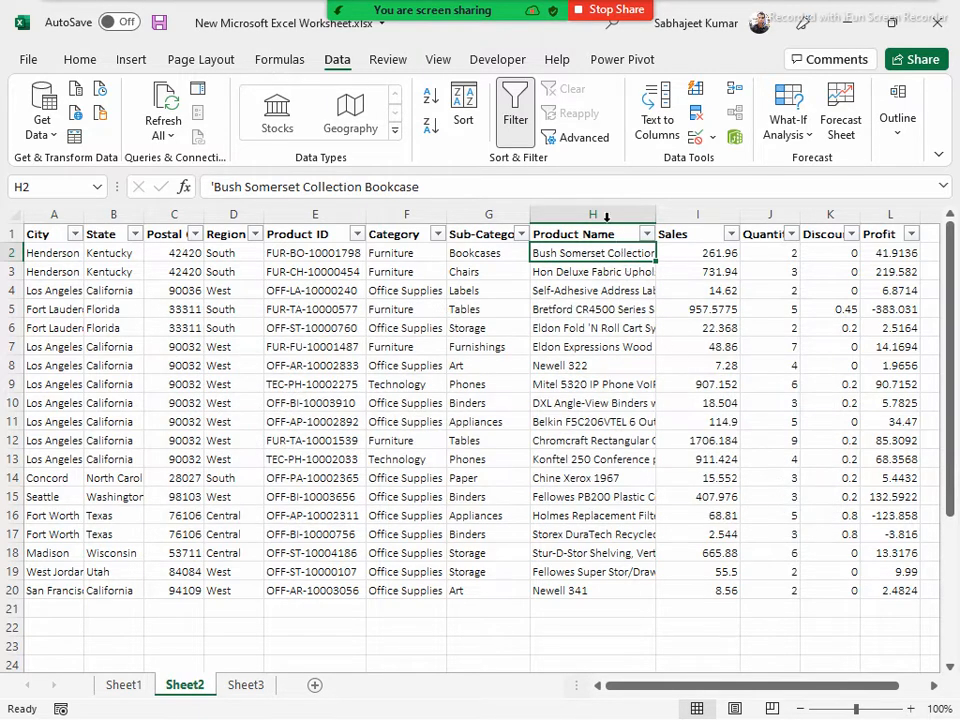
key("Up")
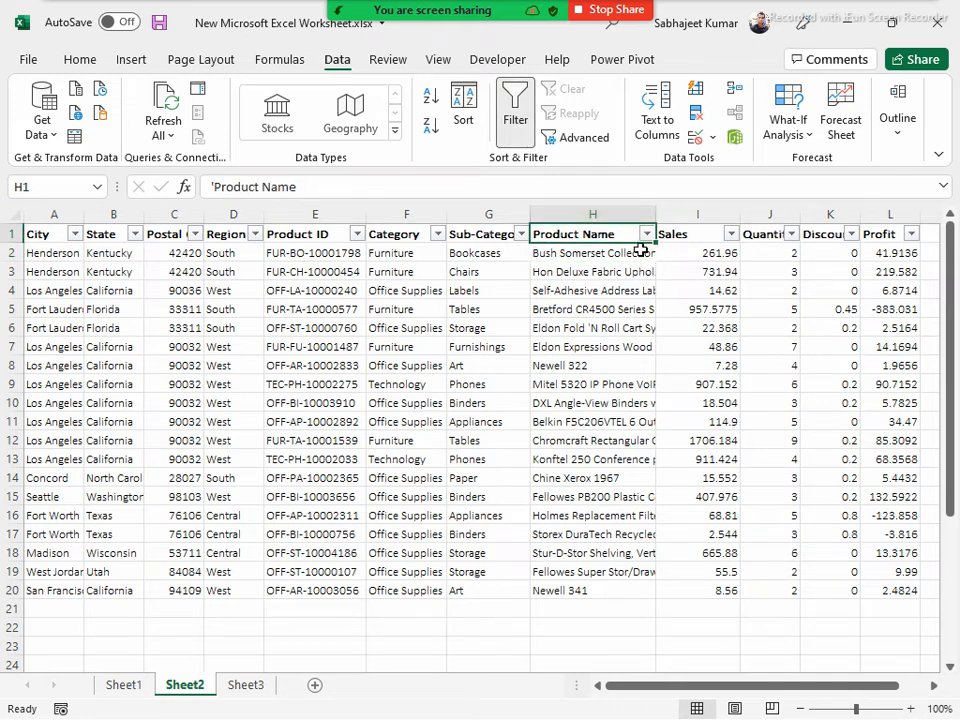
key("Right")
key("Right")
key("Right")
key("Right")
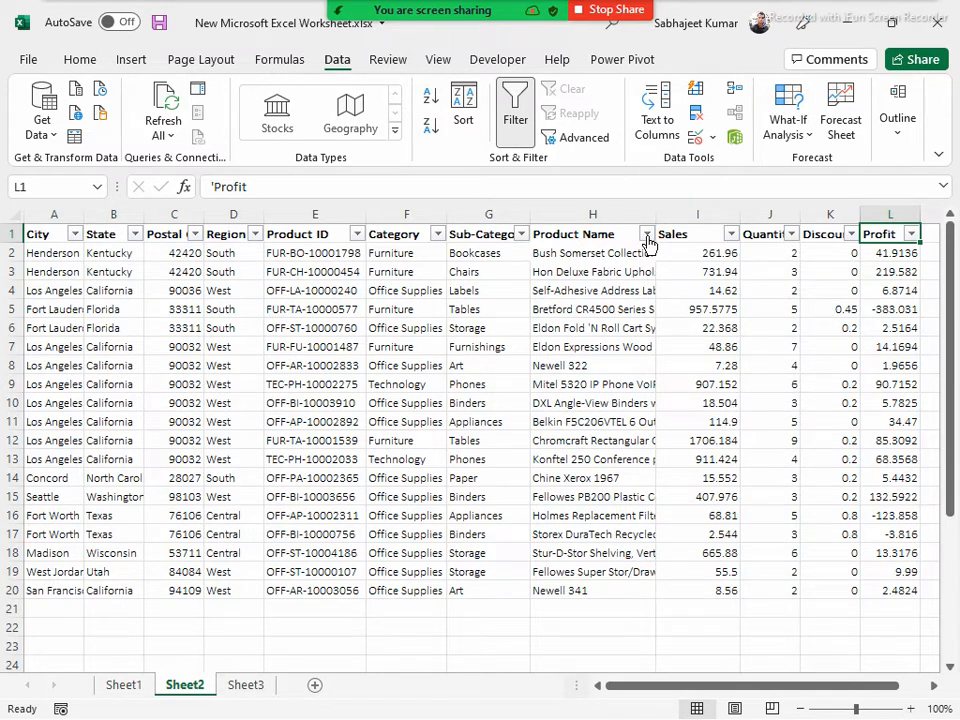
Open the custom text filter for Product Name to view its condition options, and close it without applying a filter
left_click(644, 236)
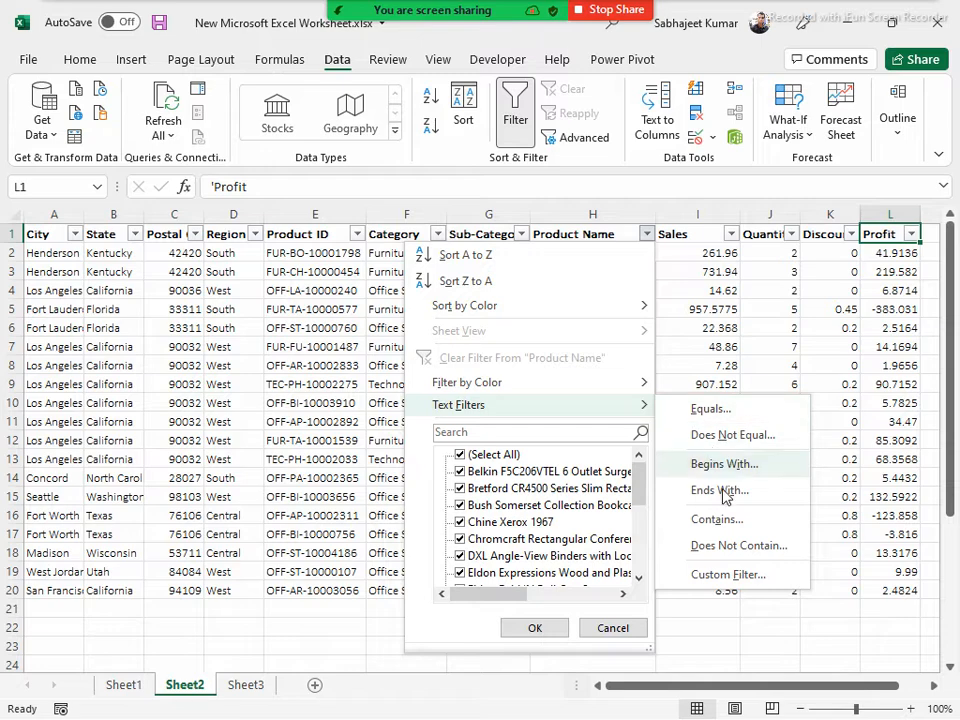
left_click(750, 576)
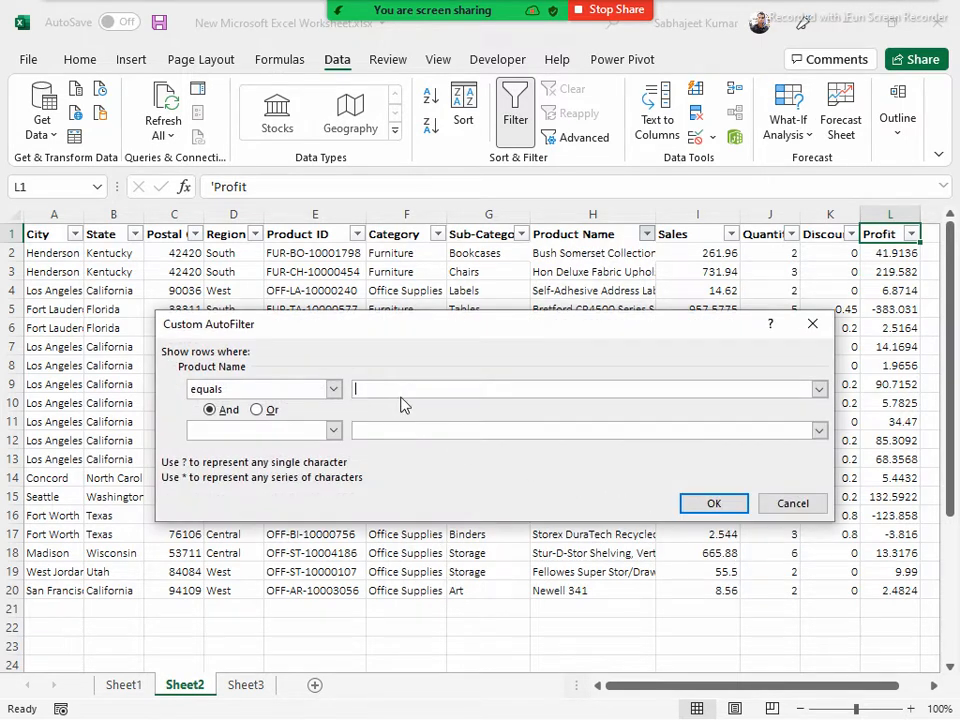
left_click(792, 504)
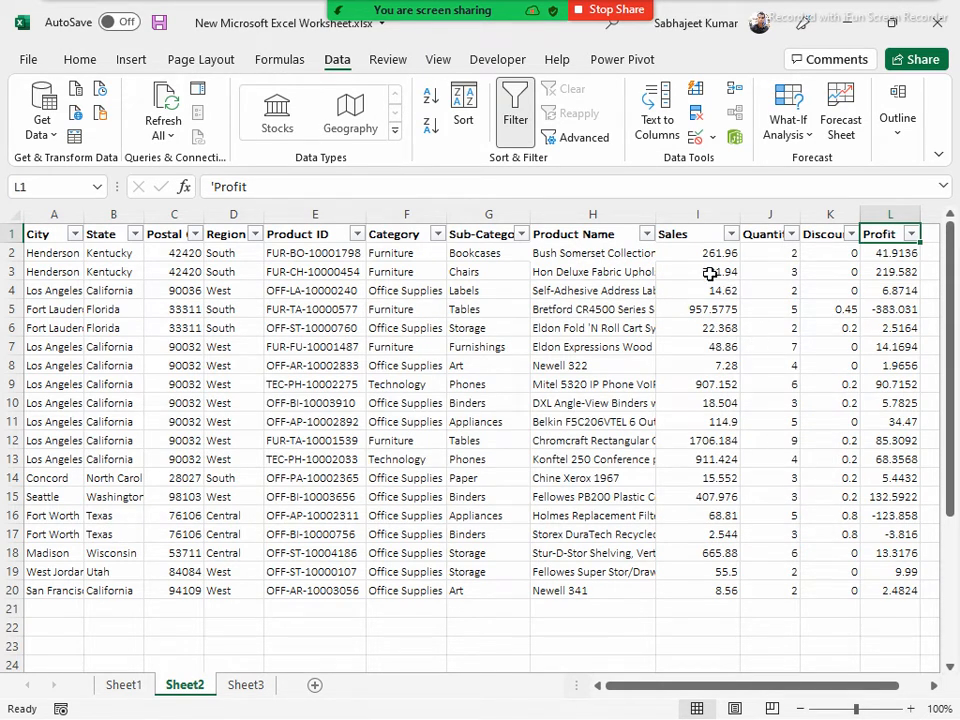
left_click(317, 236)
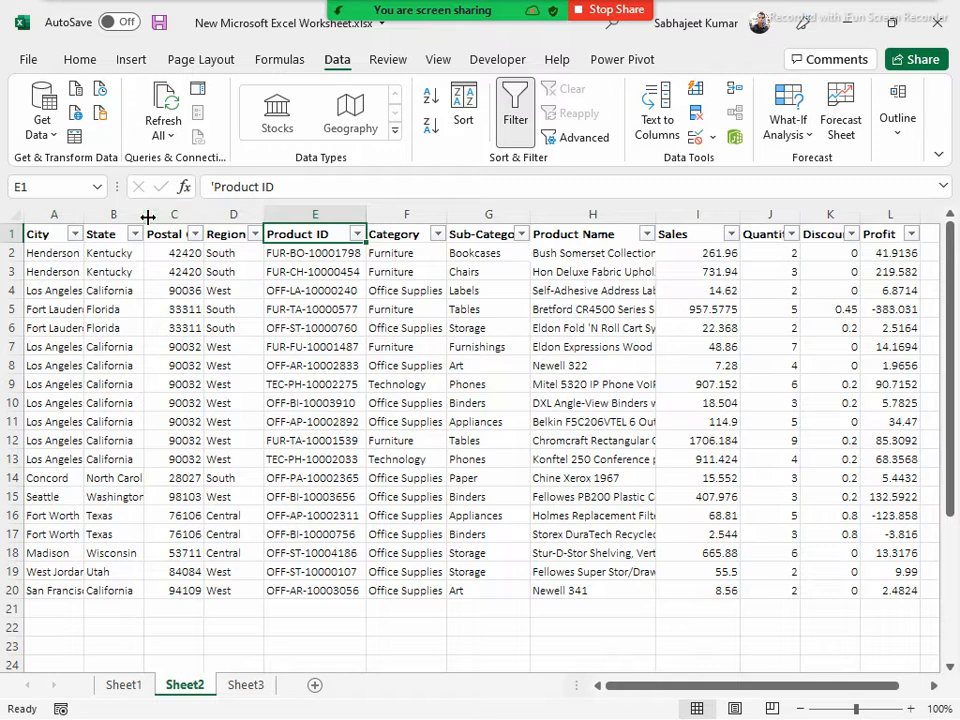
Narrow column A slightly and review the header row of the data table across to Profit
left_click_drag(82, 218, 78, 219)
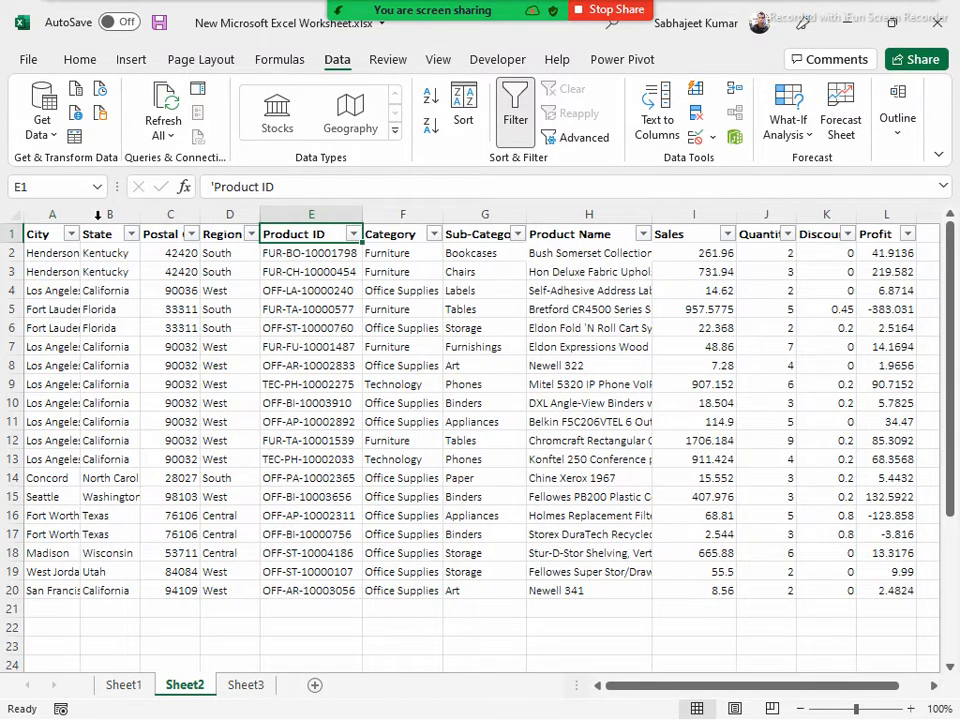
left_click(218, 236)
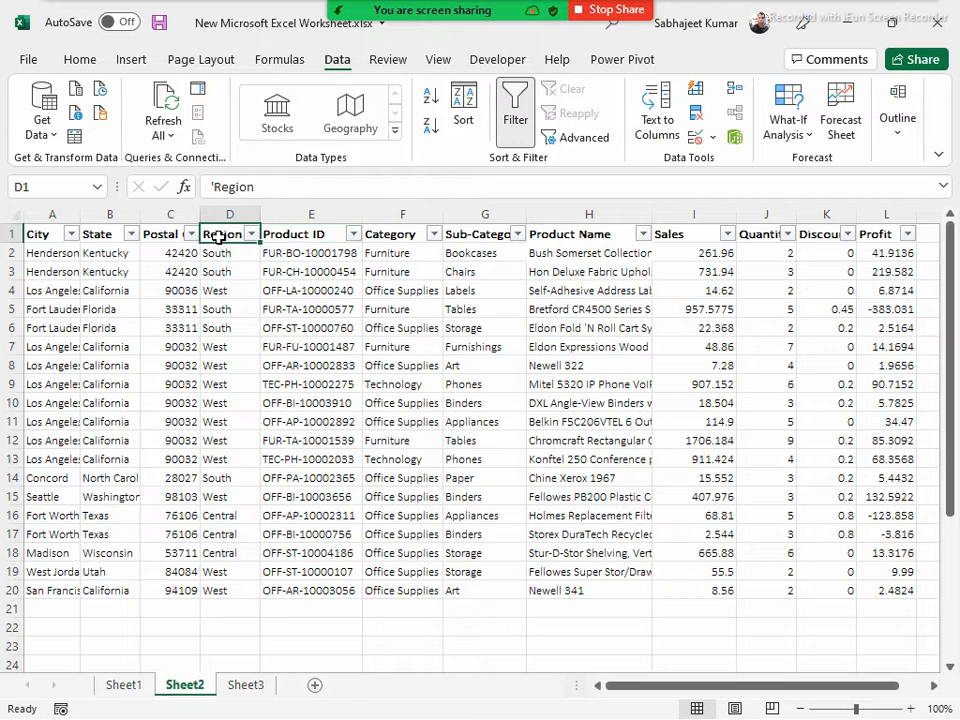
key("Right")
key("Right")
key("Right")
key("Right")
key("Right")
key("Right")
key("Right")
key("Right")
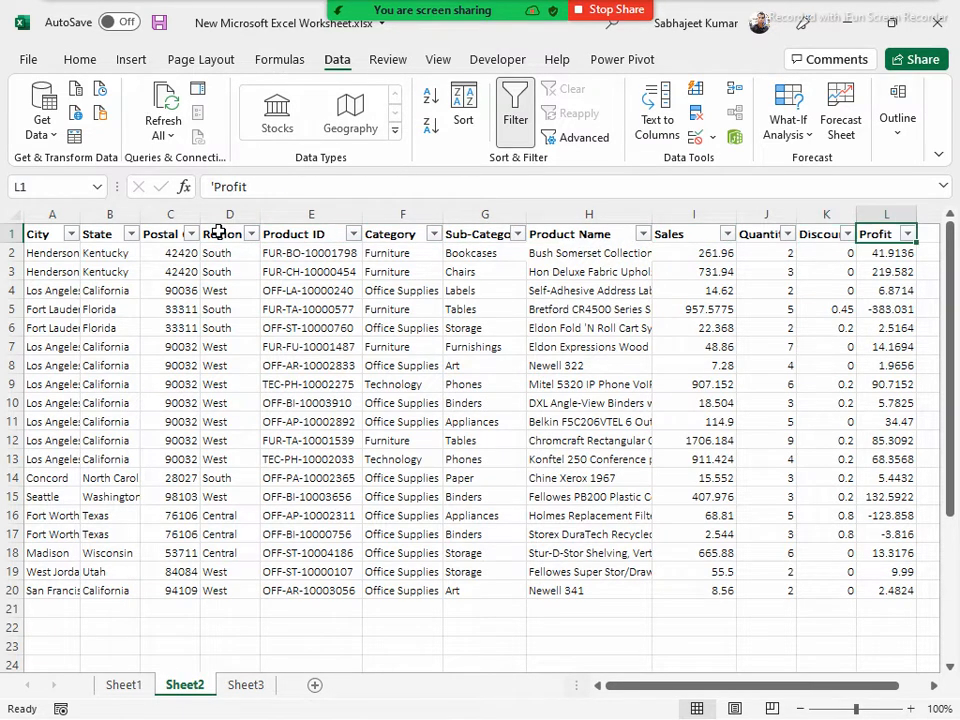
key("Right")
key("Right")
key("Right")
key("Left")
key("Left")
key("Left")
key("Left")
key("Left")
key("Left")
key("Left")
key("Left")
key("Left")
key("Left")
key("Right")
key("Right")
key("Right")
key("Right")
key("Right")
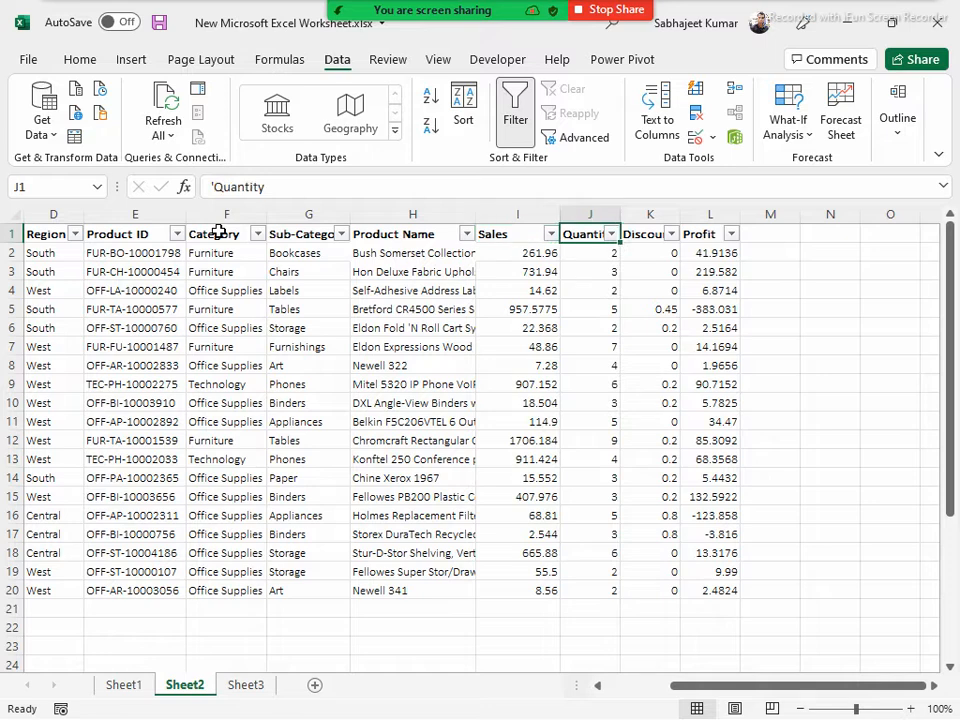
key("Right")
key("Right")
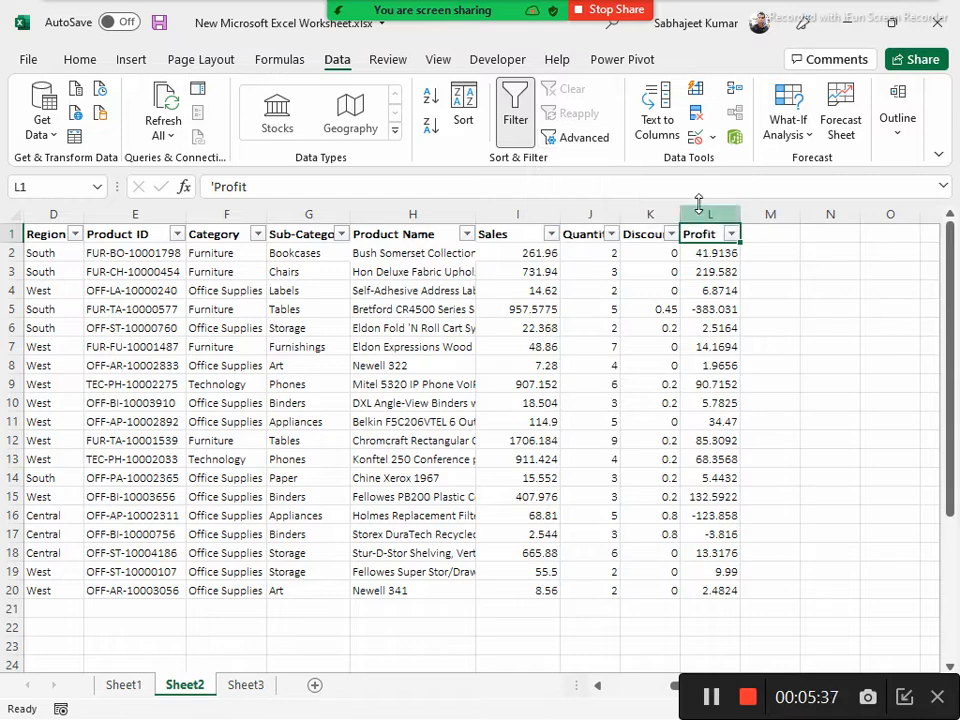
View the Advanced Filter options for the table range A1:L20, including unique records only, and close them without applying a filter
left_click(576, 139)
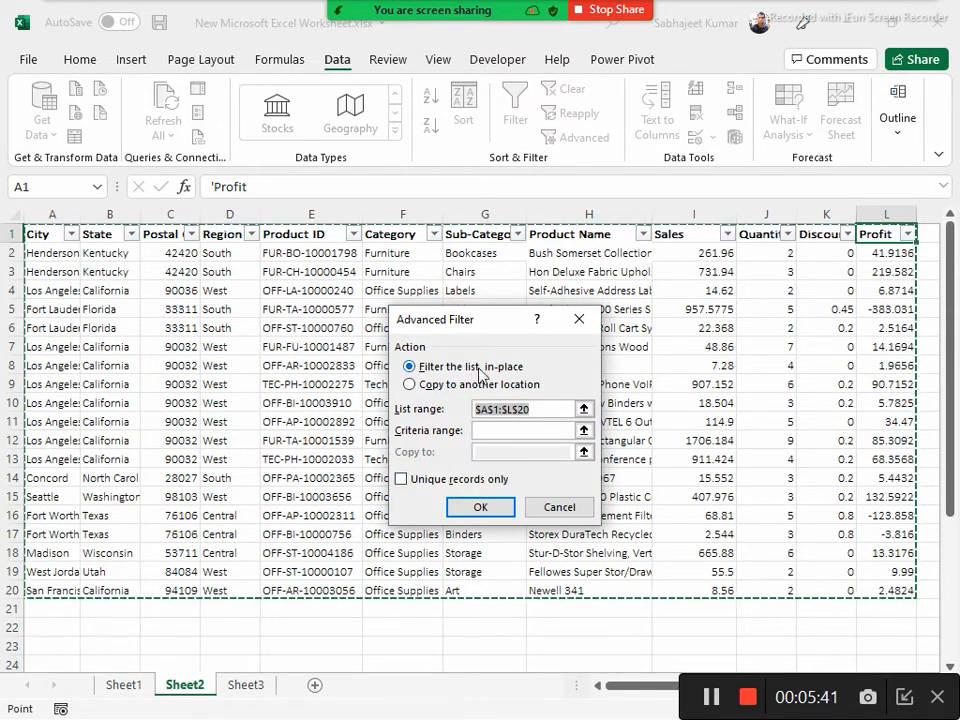
left_click(578, 507)
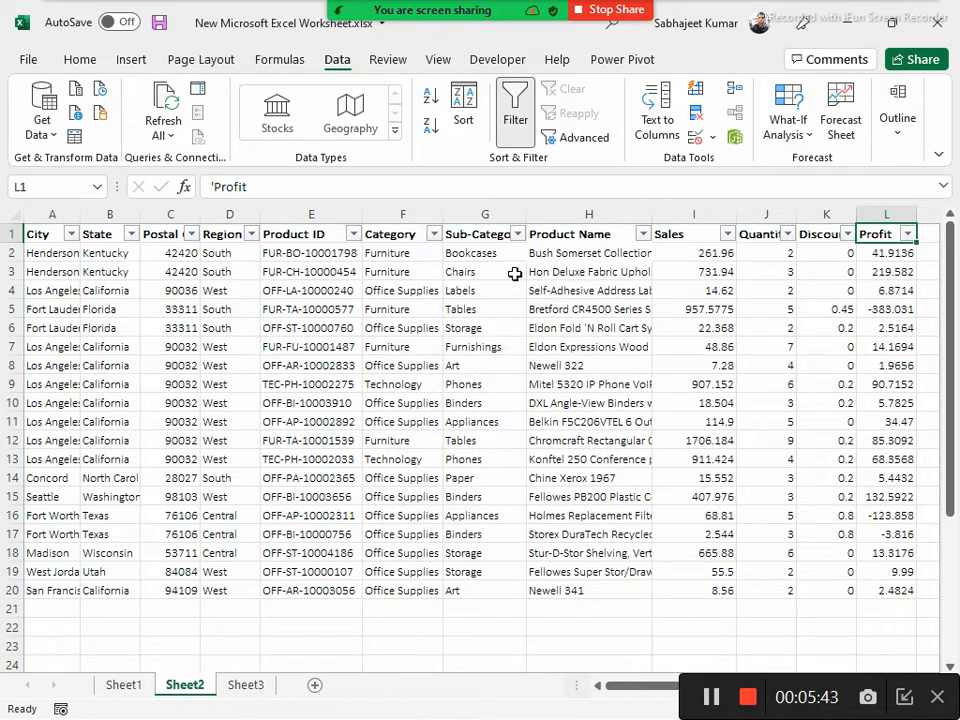
left_click(463, 272)
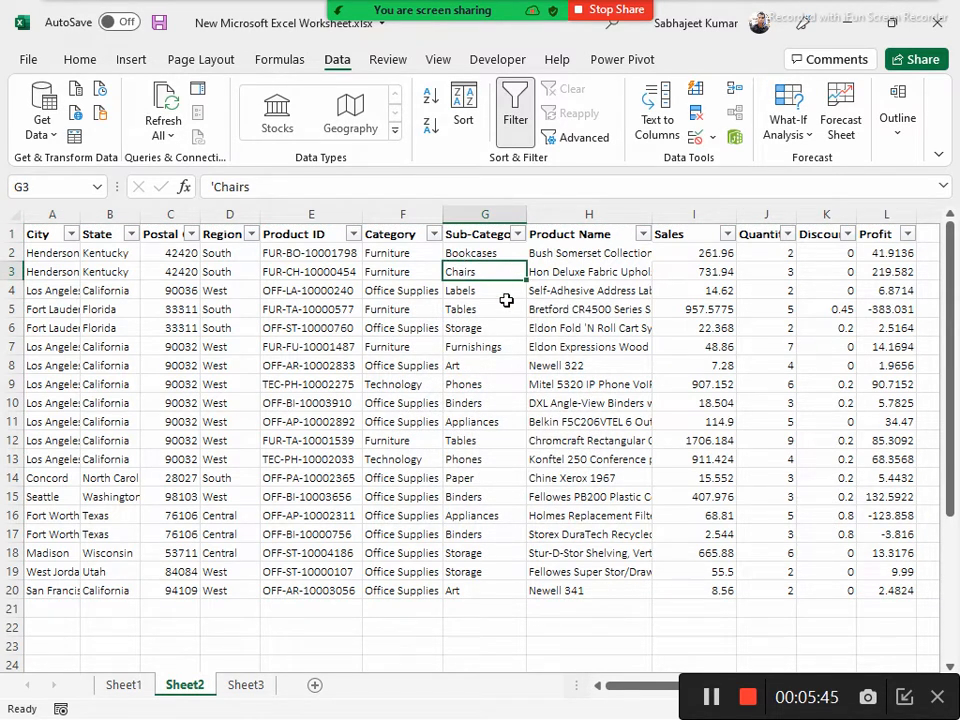
left_click(348, 287)
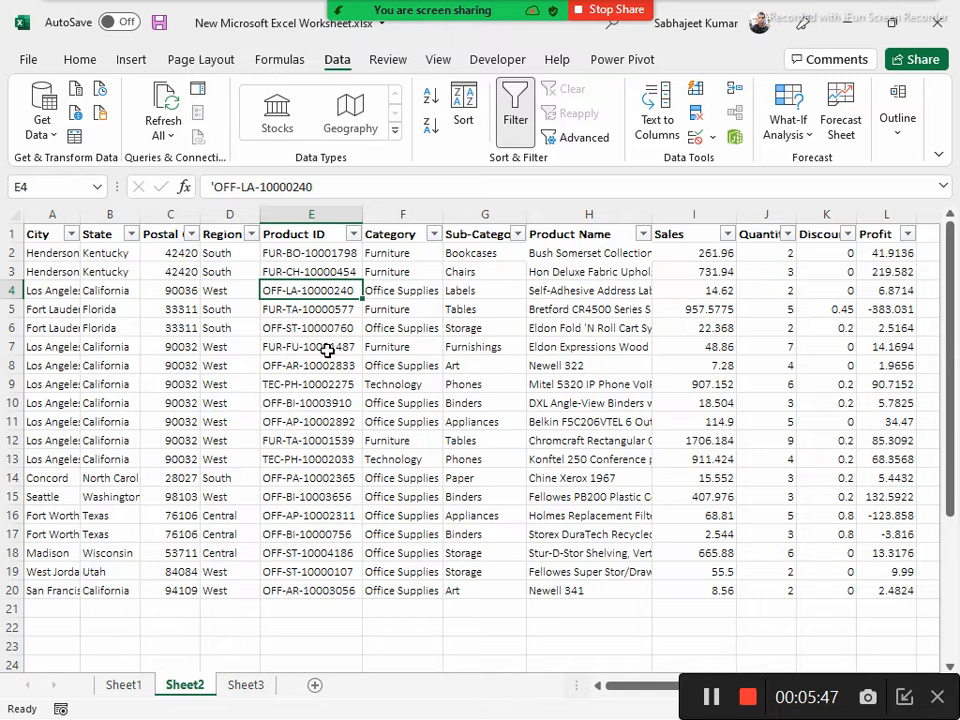
key("ctrl+a")
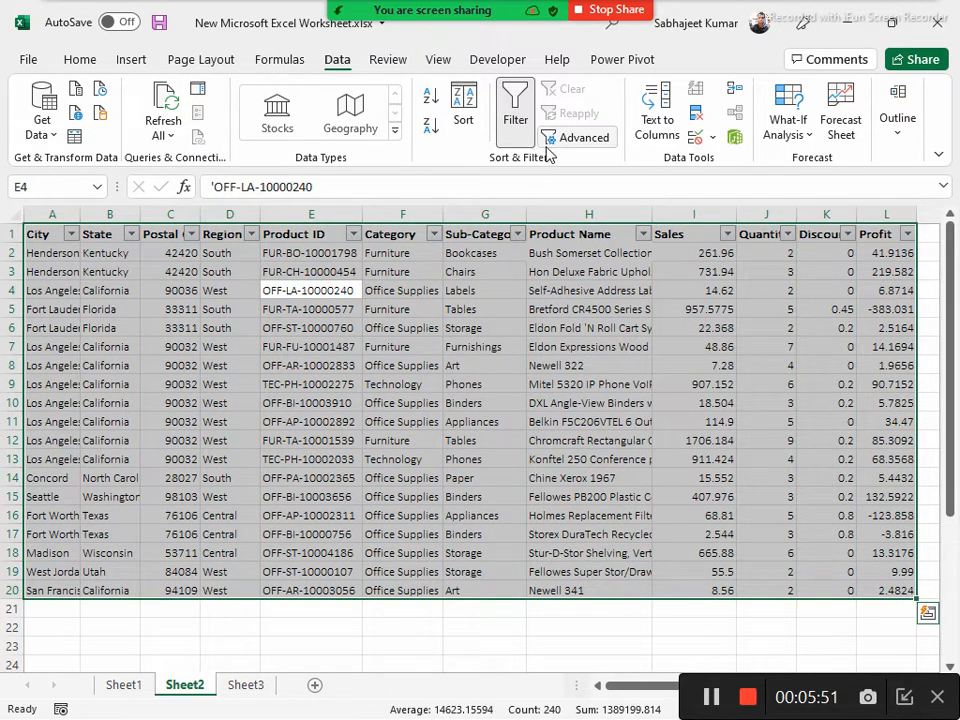
left_click(585, 139)
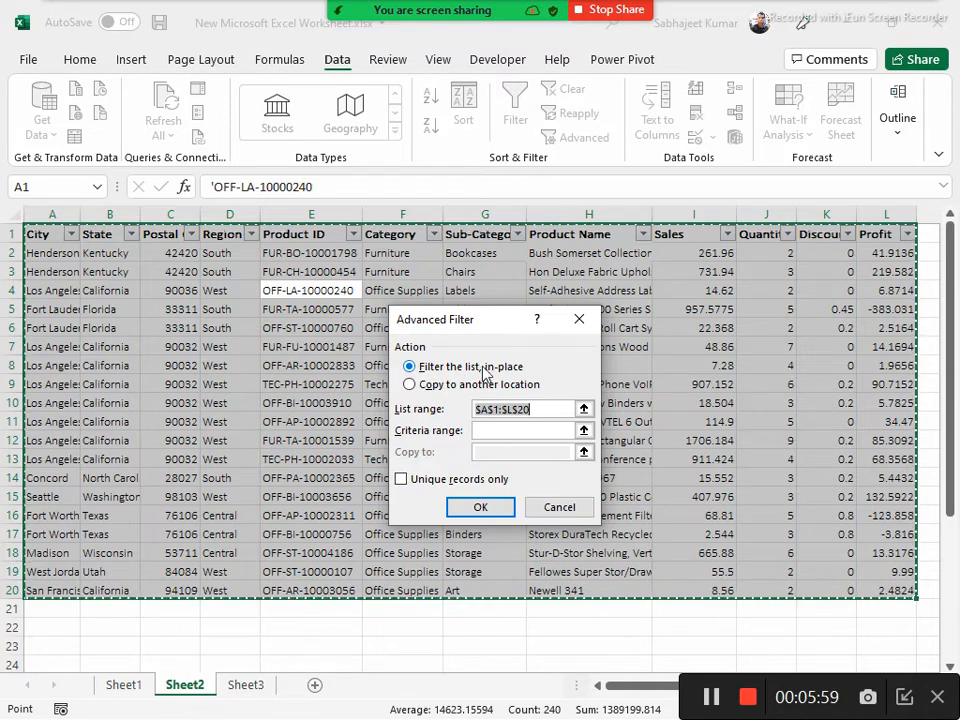
left_click_drag(461, 318, 446, 271)
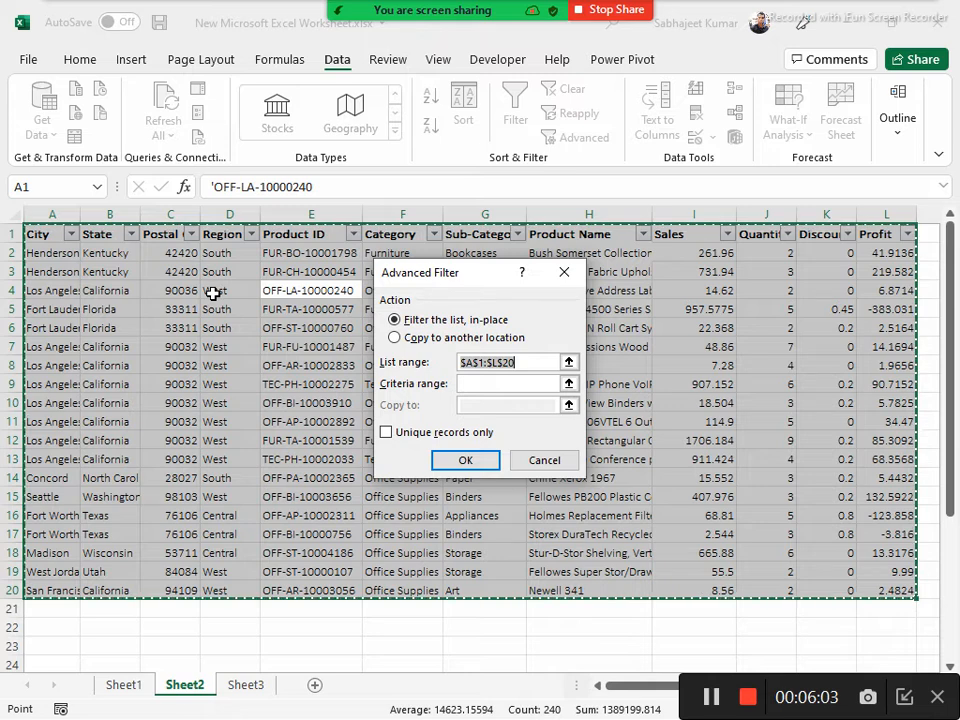
left_click(482, 384)
left_click(385, 436)
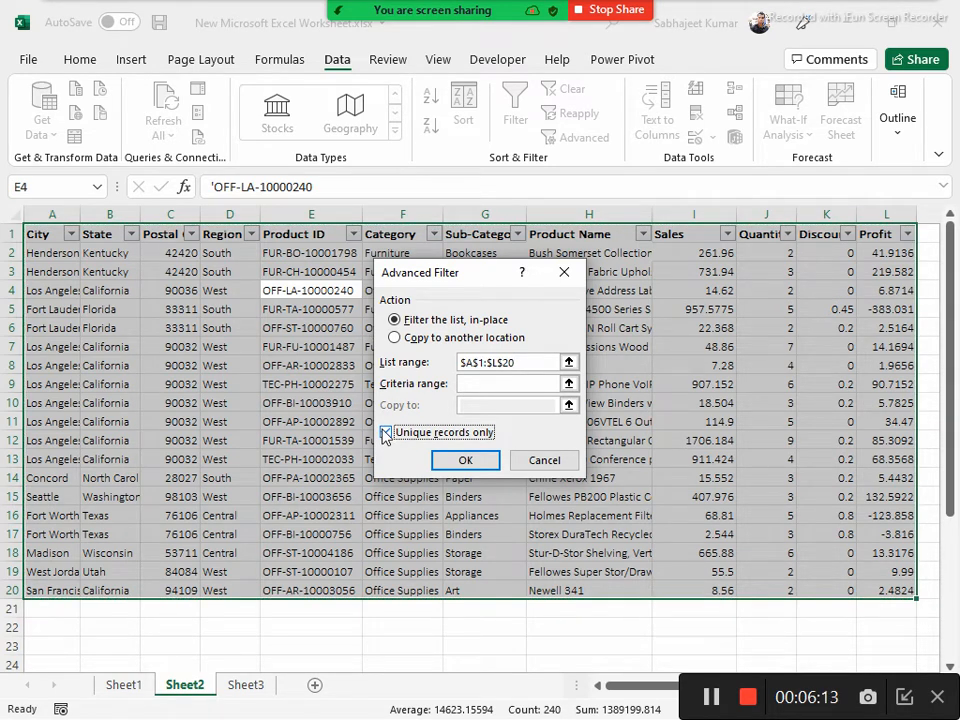
left_click(546, 465)
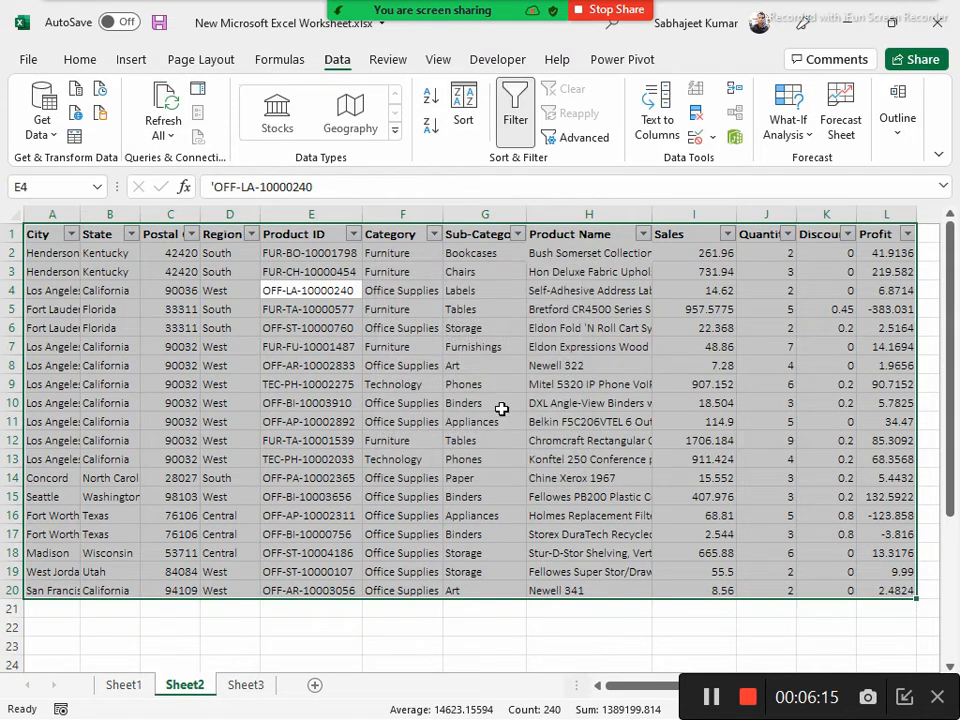
Copy the header row A1:L1 to the cells starting at N1 as headers for a criteria range
left_click_drag(31, 237, 279, 231)
left_click_drag(122, 234, 127, 243)
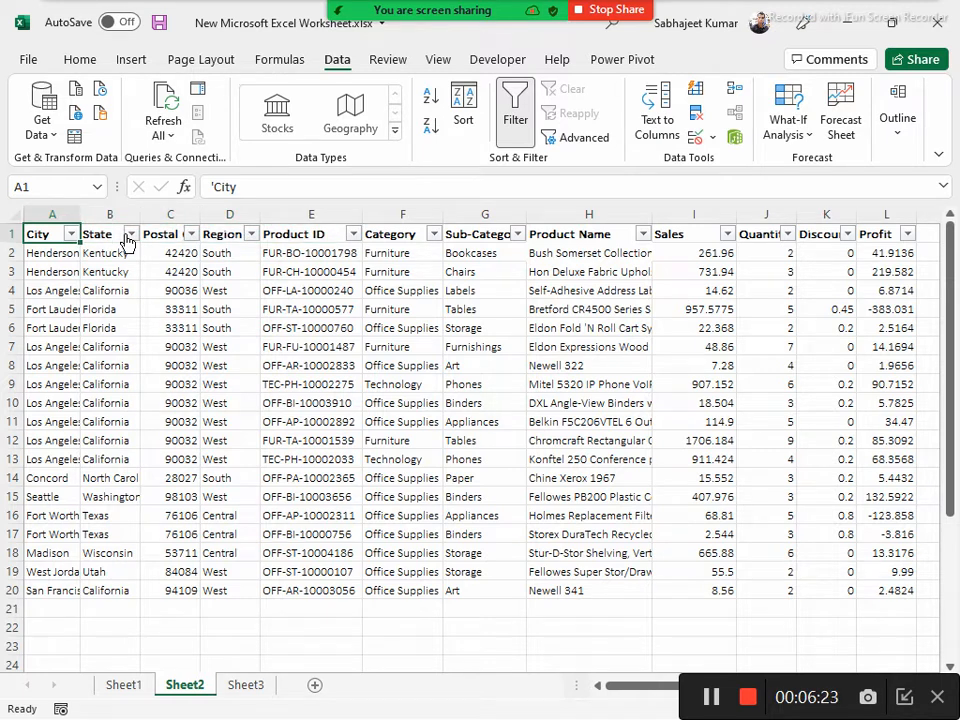
key("ctrl+shift+Right")
key("ctrl+c")
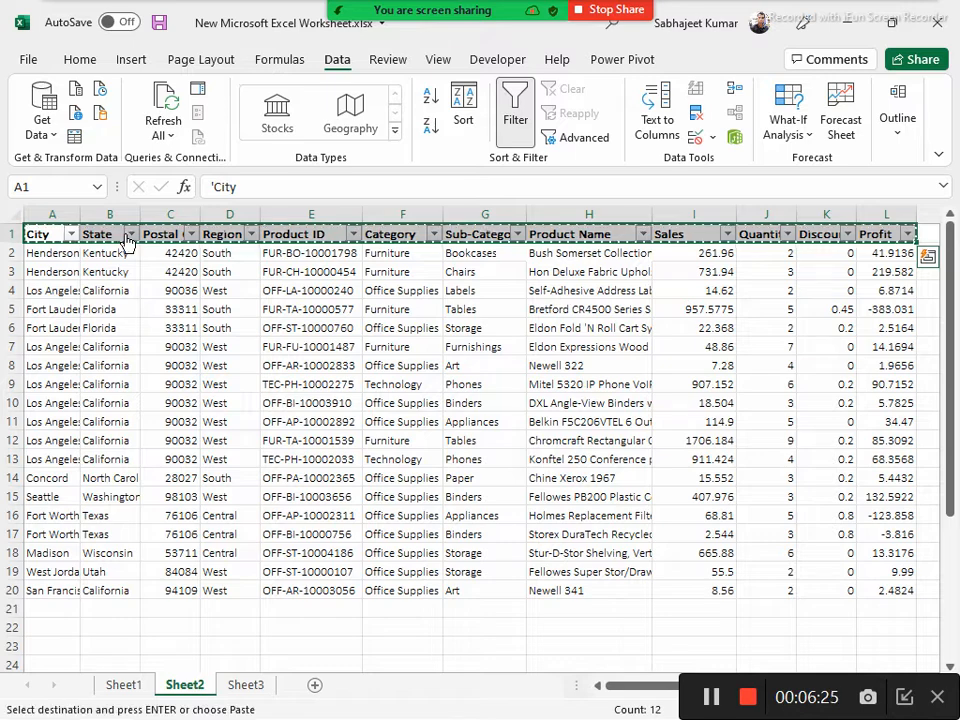
key("ctrl+Right")
key("Right")
key("Right")
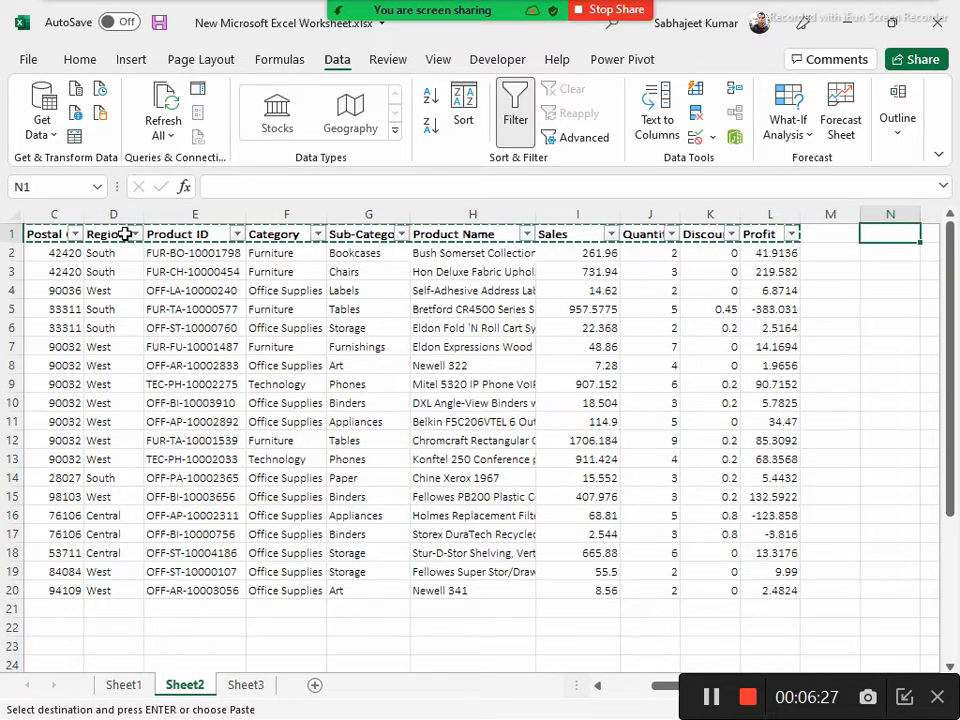
key("ctrl+v")
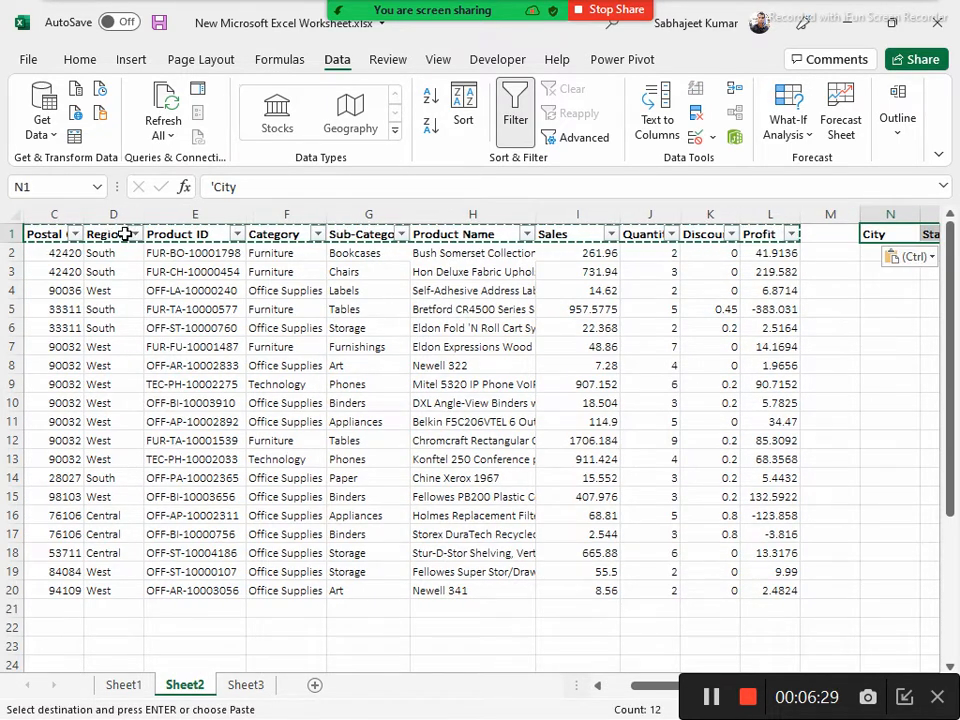
Copy the city Henderson from A2 into N2 beneath the copied City header
key("Right")
key("Right")
key("Right")
key("ctrl+Home")
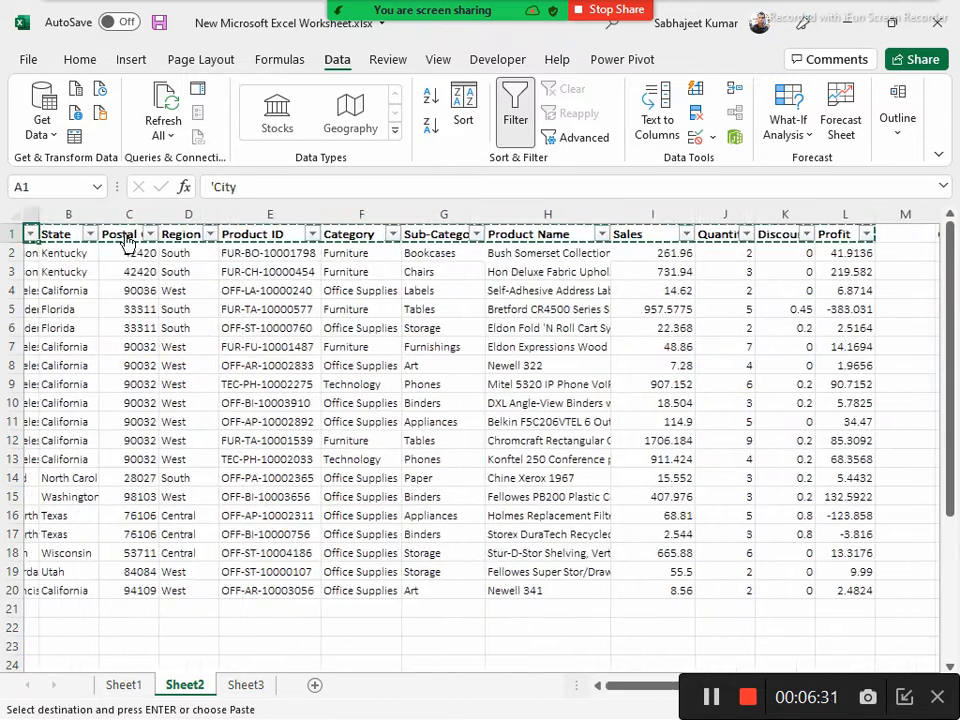
key("Down")
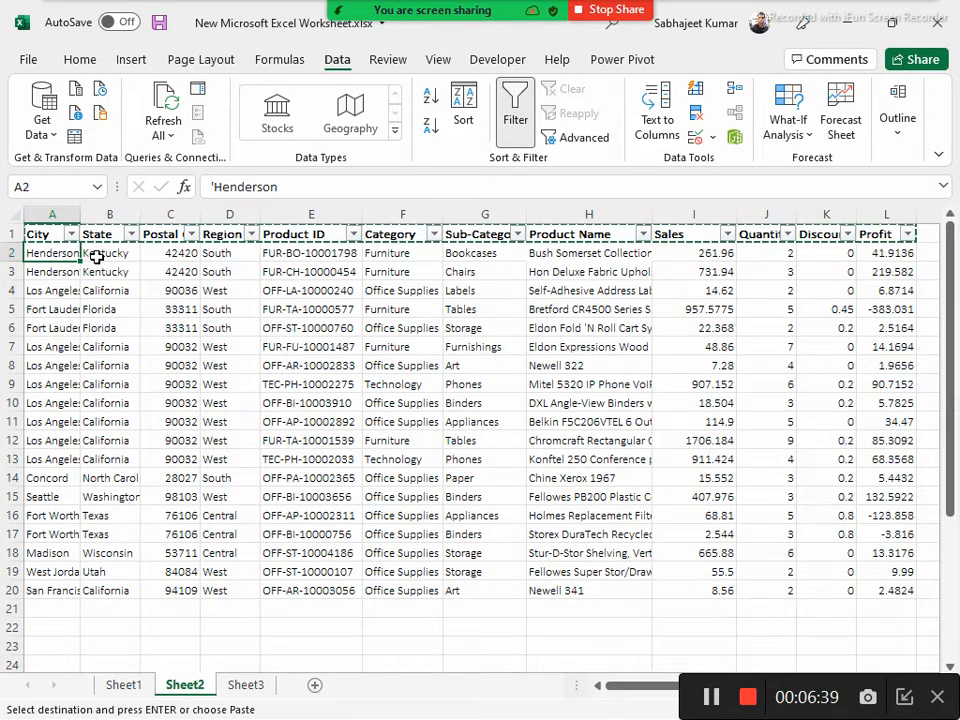
key("Up")
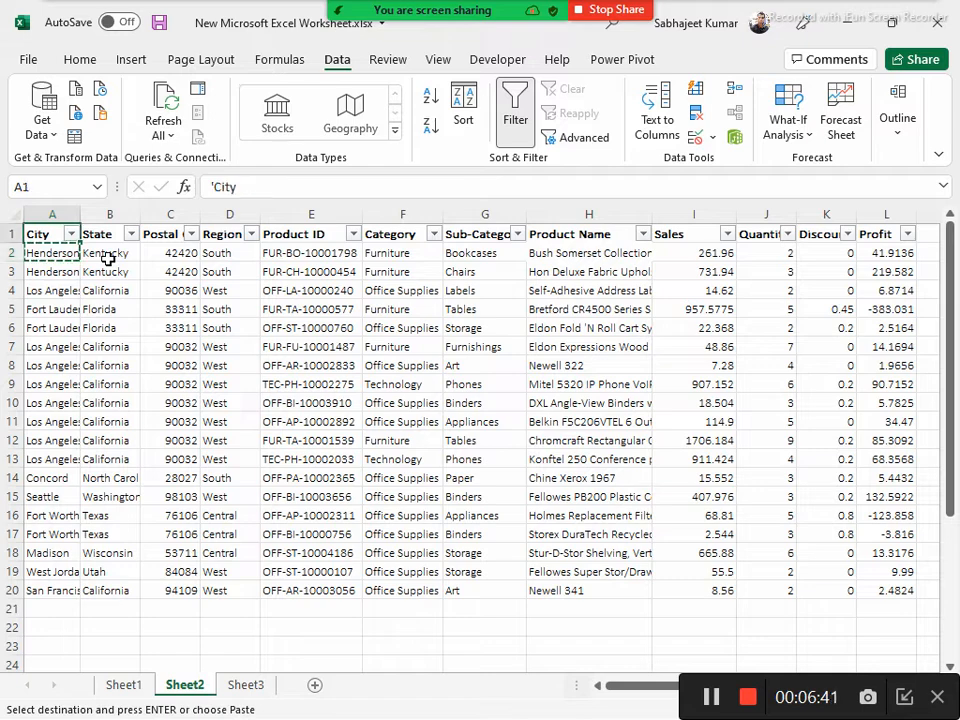
key("ctrl+Right")
key("ctrl+Right")
key("Right")
key("Down")
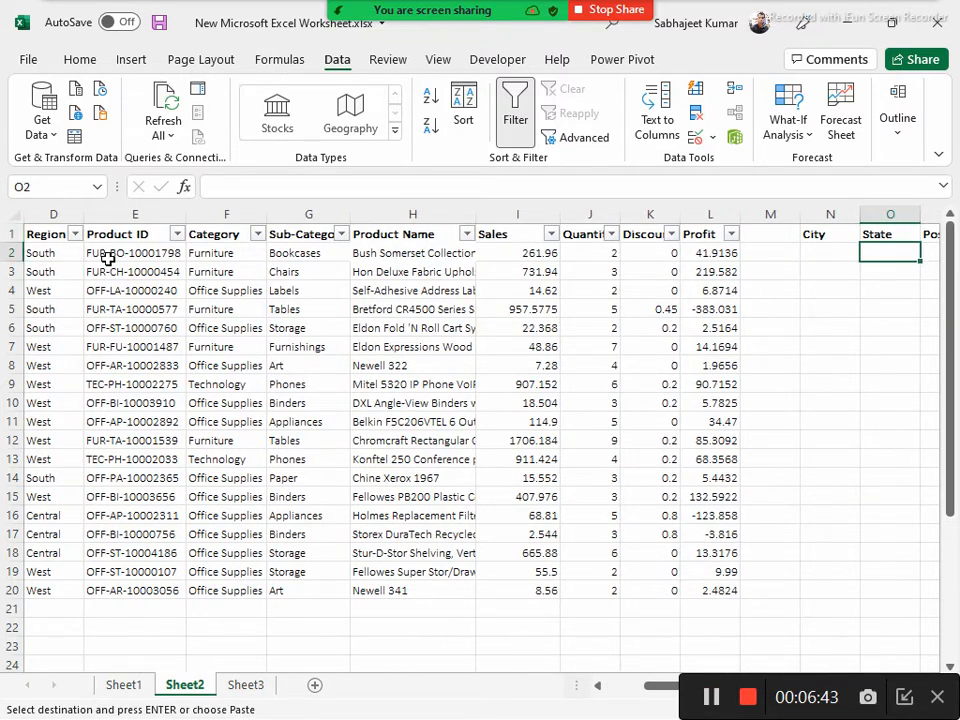
key("ctrl+v")
Enter South in Q2 beneath the copied Region header
key("Right")
key("Right")
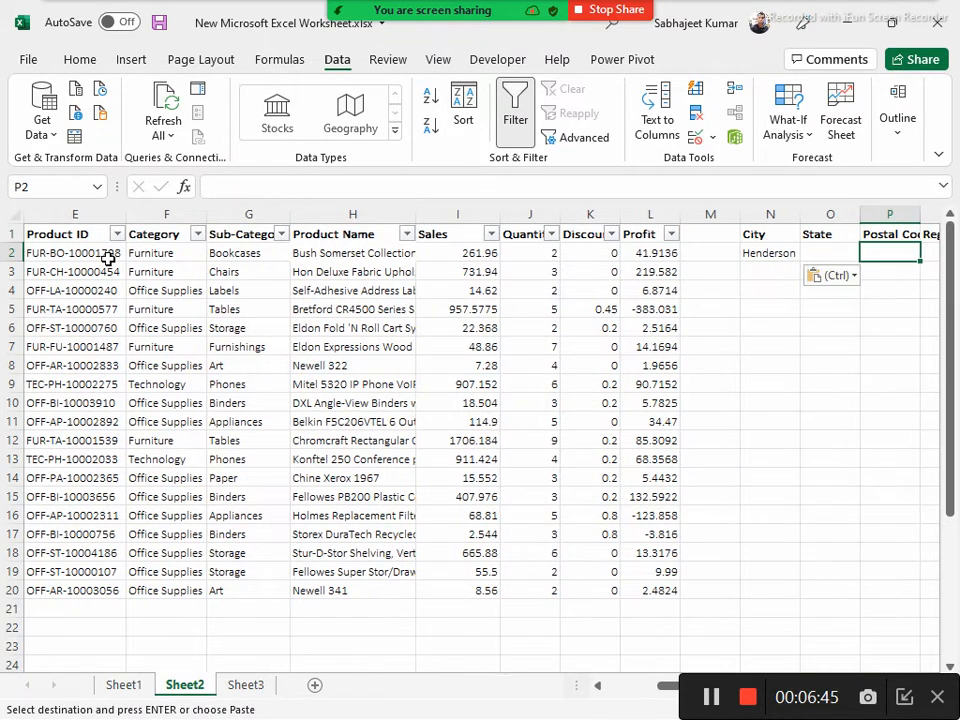
key("Right")
type("S")
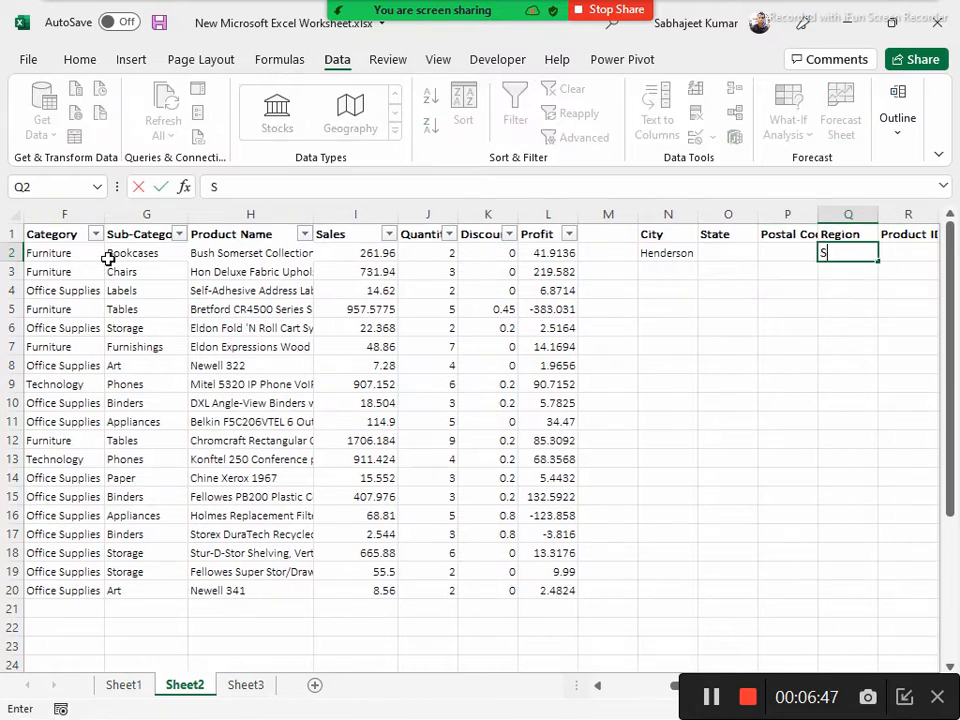
type("outh")
key("Return")
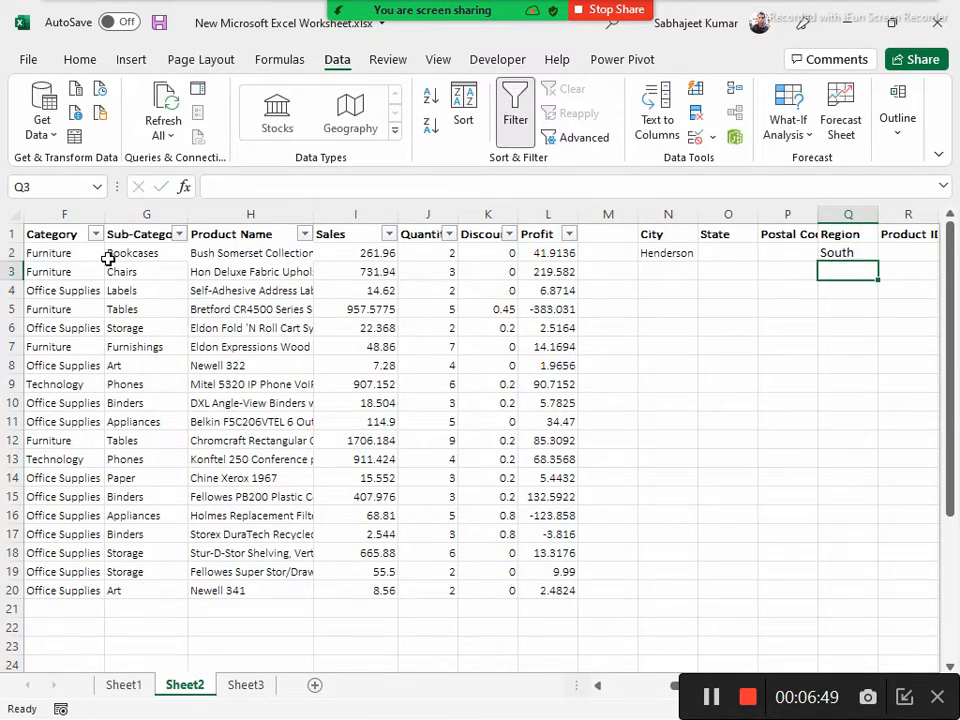
Try the criterion >50 in W2 beneath the copied Quantity header and delete it again
key("Up")
key("Up")
key("Right")
key("Right")
key("Right")
key("Right")
key("Right")
key("Right")
key("Right")
key("Right")
key("Right")
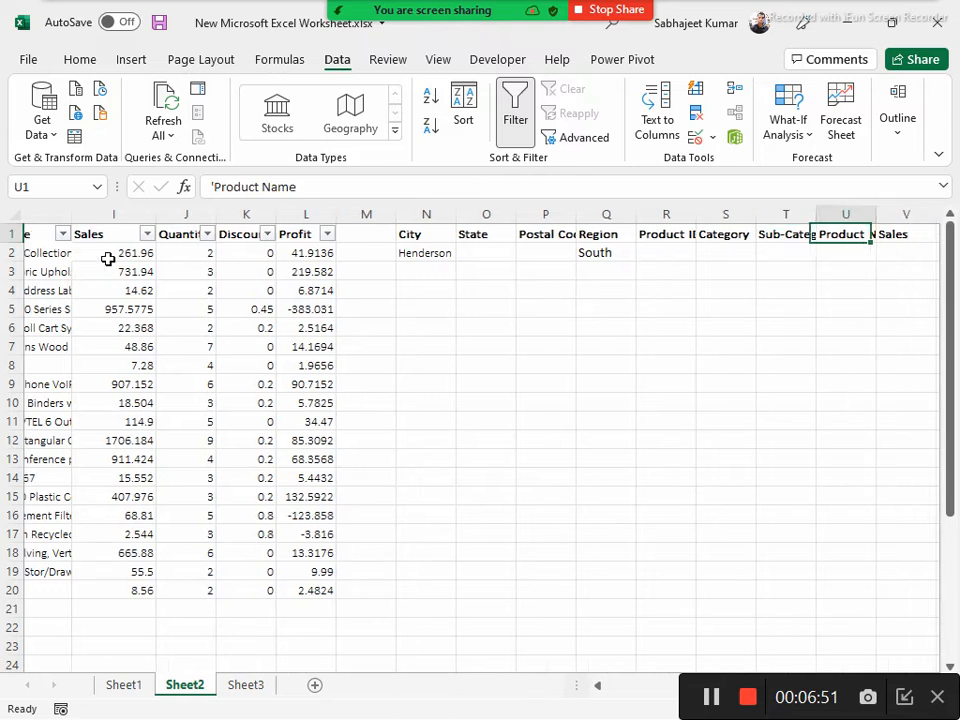
key("Left")
key("Left")
key("Left")
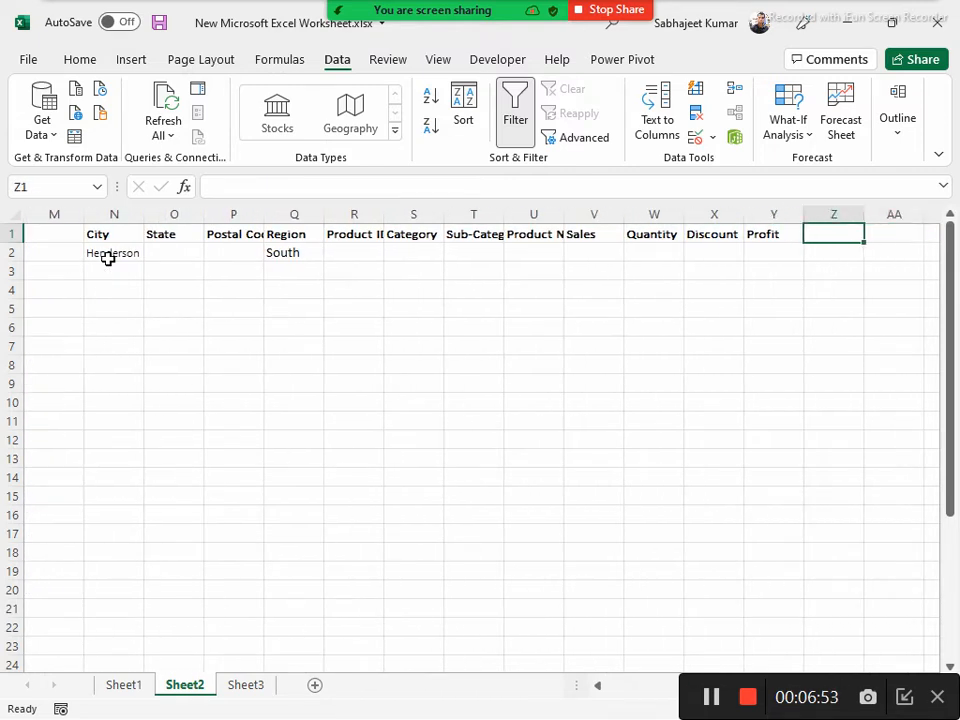
key("Down")
key("Left")
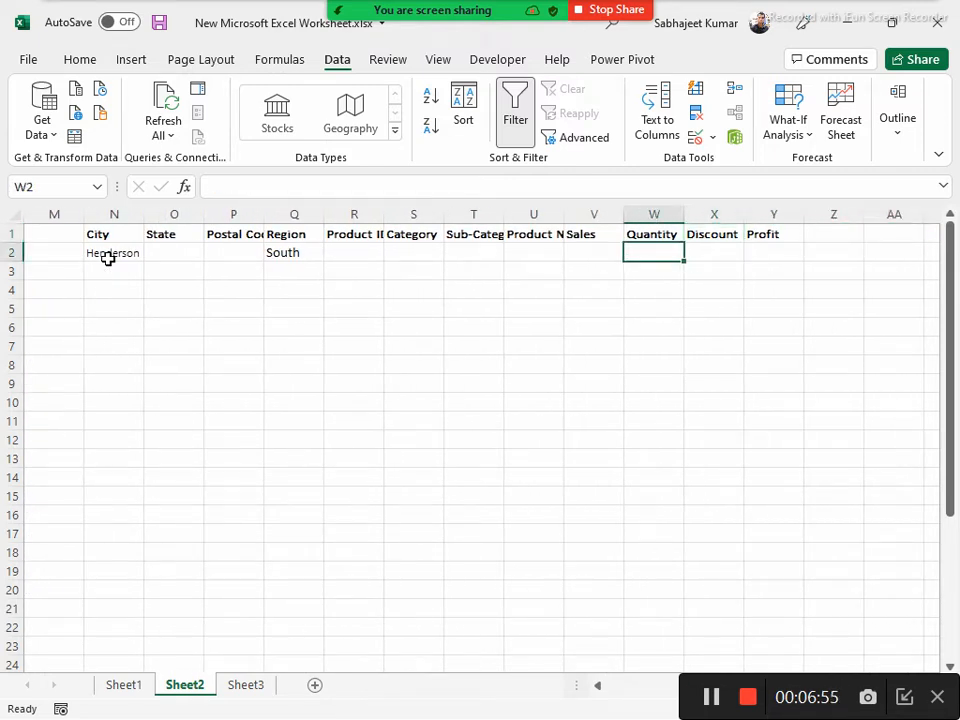
type(">")
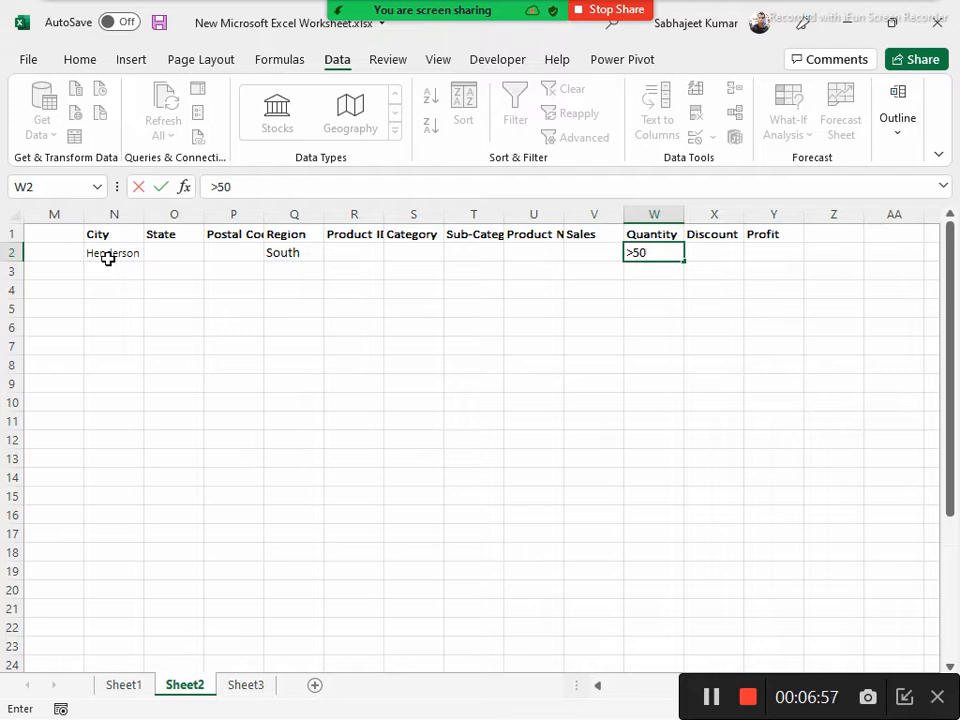
type("50")
key("Return")
key("Up")
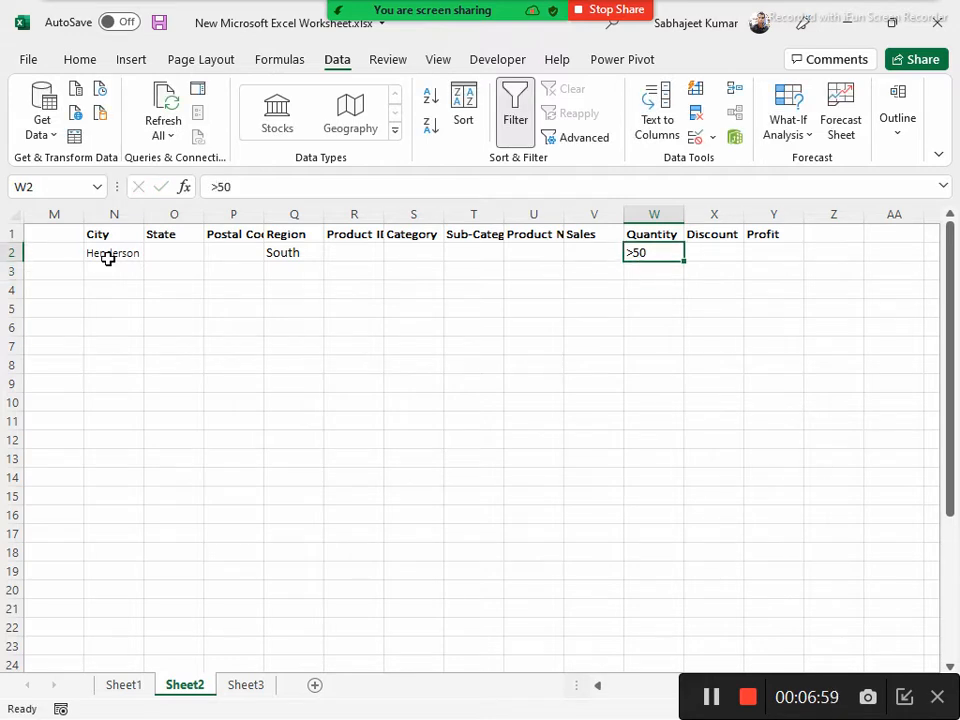
key("Delete")
key("Up")
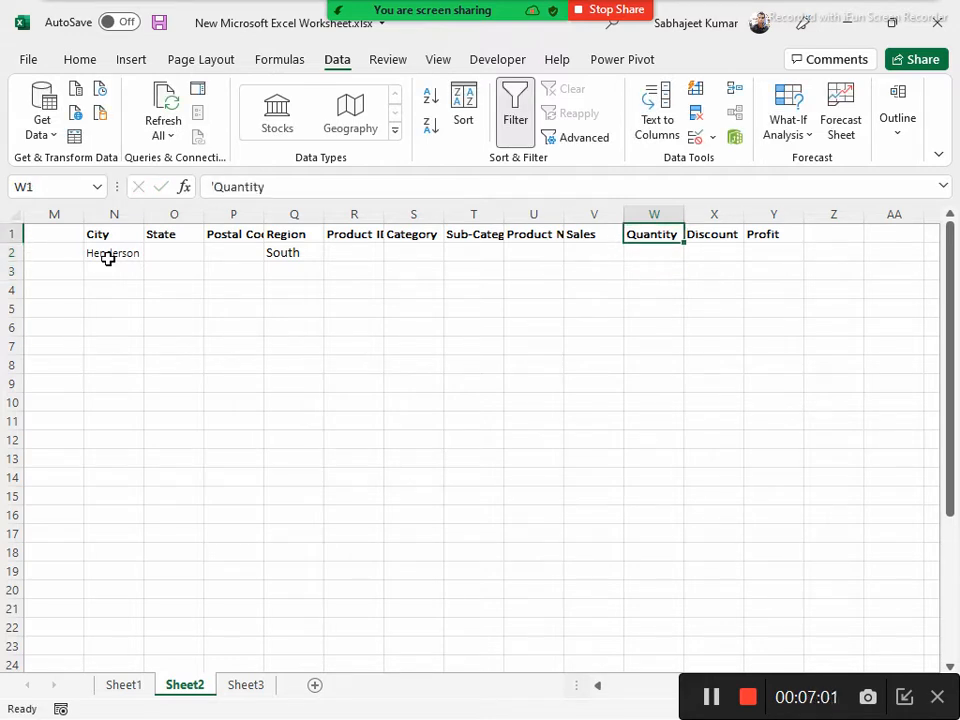
Return to the data table and view the Region, Category and Product ID column filters without applying one
key("Left")
key("Left")
key("Left")
key("Left")
key("Left")
key("Left")
key("Left")
key("Left")
key("Left")
key("Left")
key("Left")
key("Left")
key("Left")
key("Left")
key("Left")
key("Left")
key("Left")
key("Left")
key("Left")
key("Left")
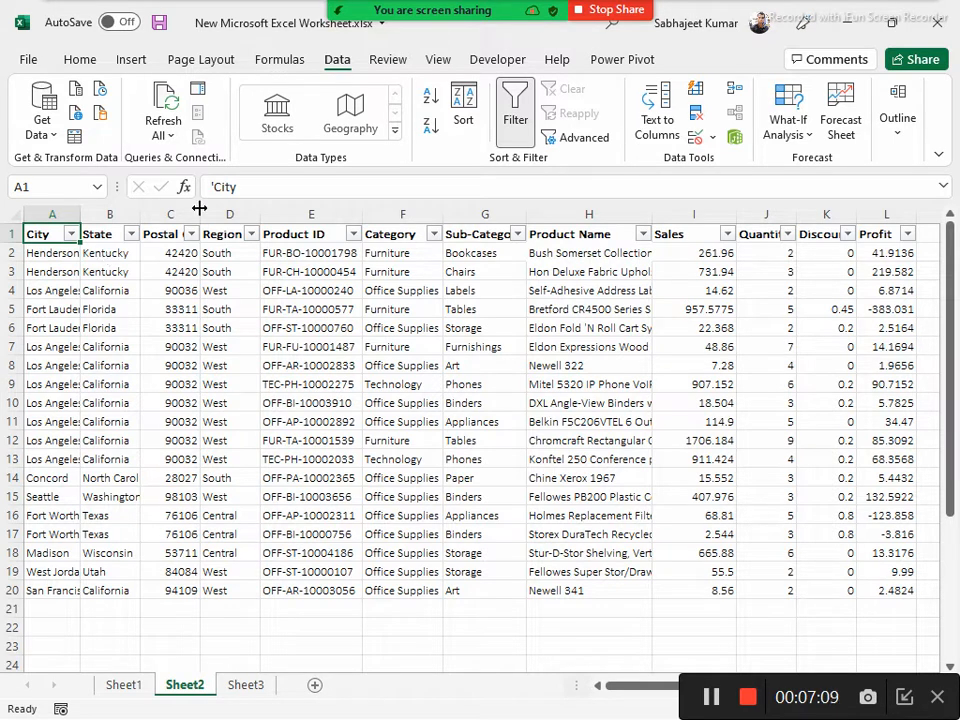
left_click(249, 235)
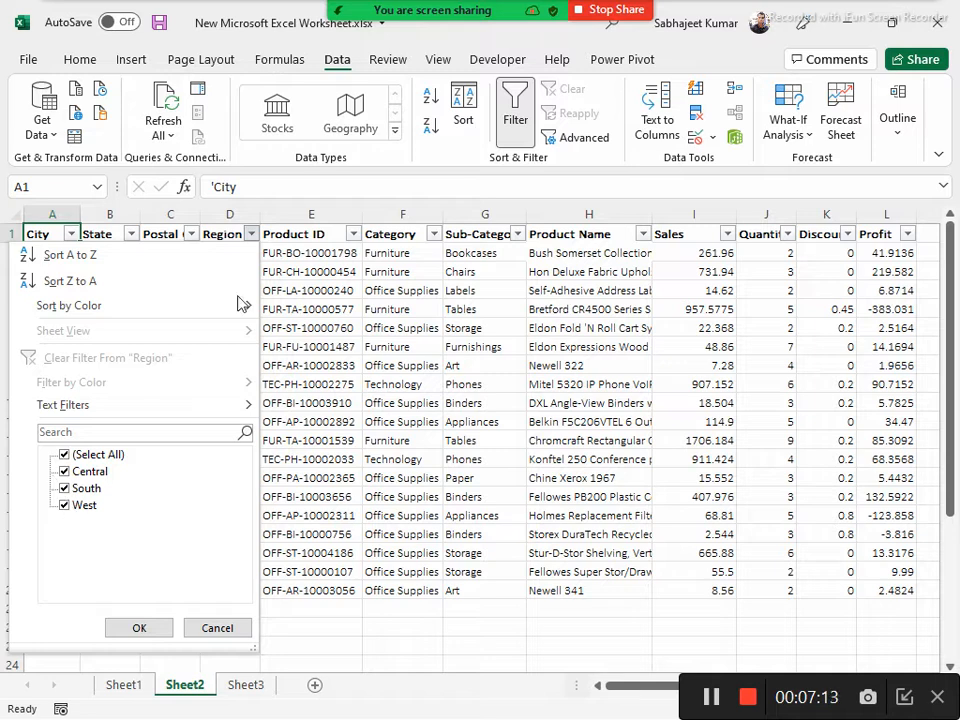
left_click(433, 236)
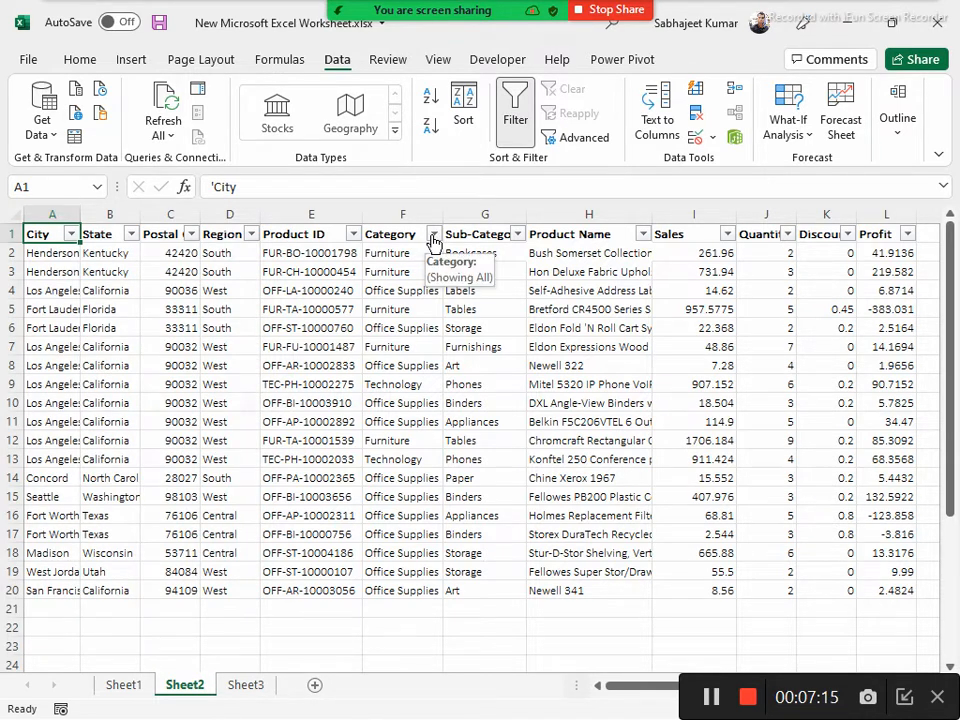
left_click(433, 236)
left_click(353, 235)
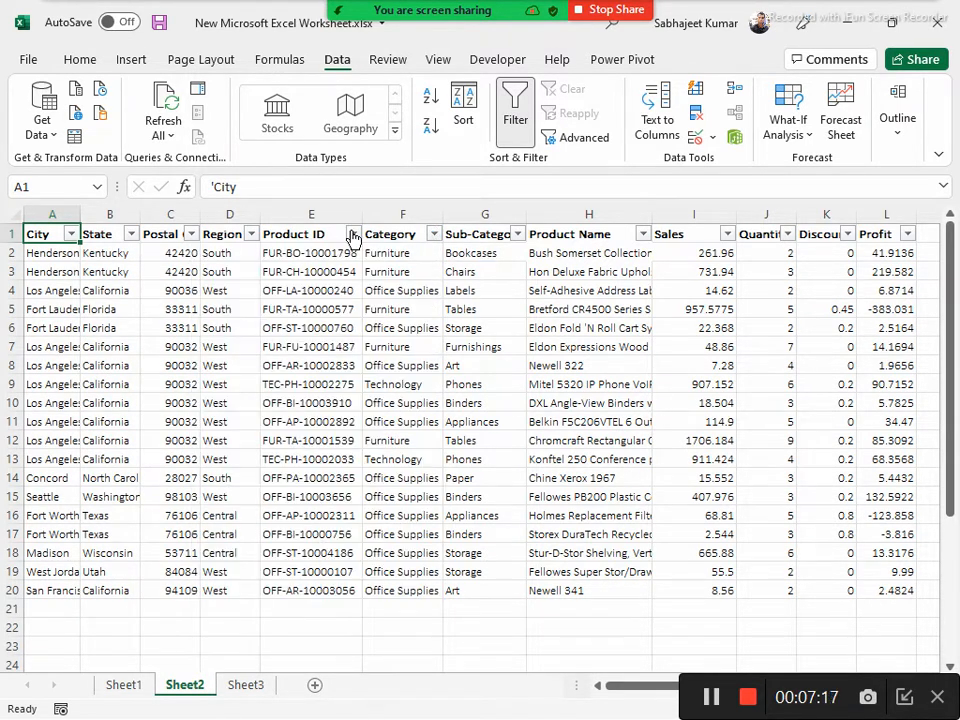
Browse the full list of values in the Product ID column filter and close it without applying a filter
left_click(353, 235)
scroll(313, 494, "down", 5)
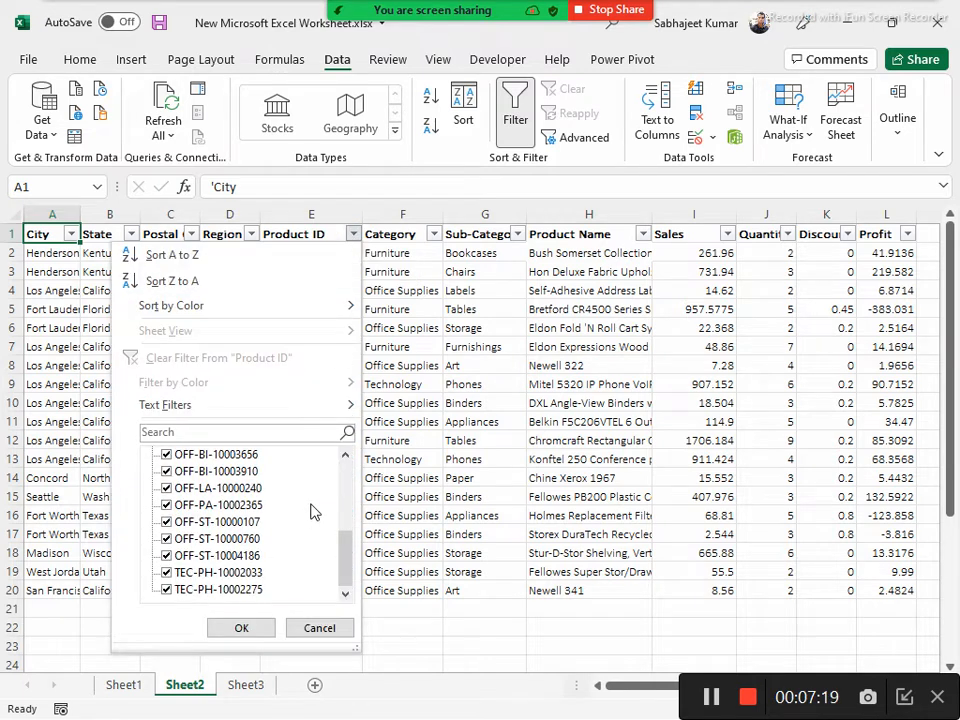
scroll(300, 525, "up", 5)
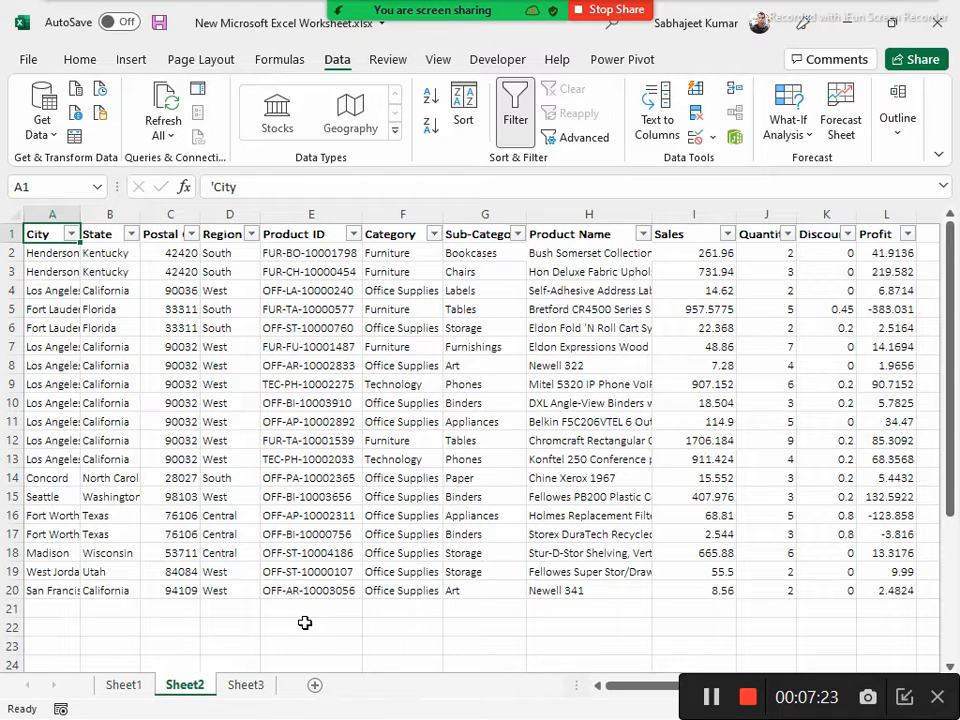
left_click(318, 628)
Review the copied headers in N1 onward and the City and Region conditions beneath them
key("ctrl+Right")
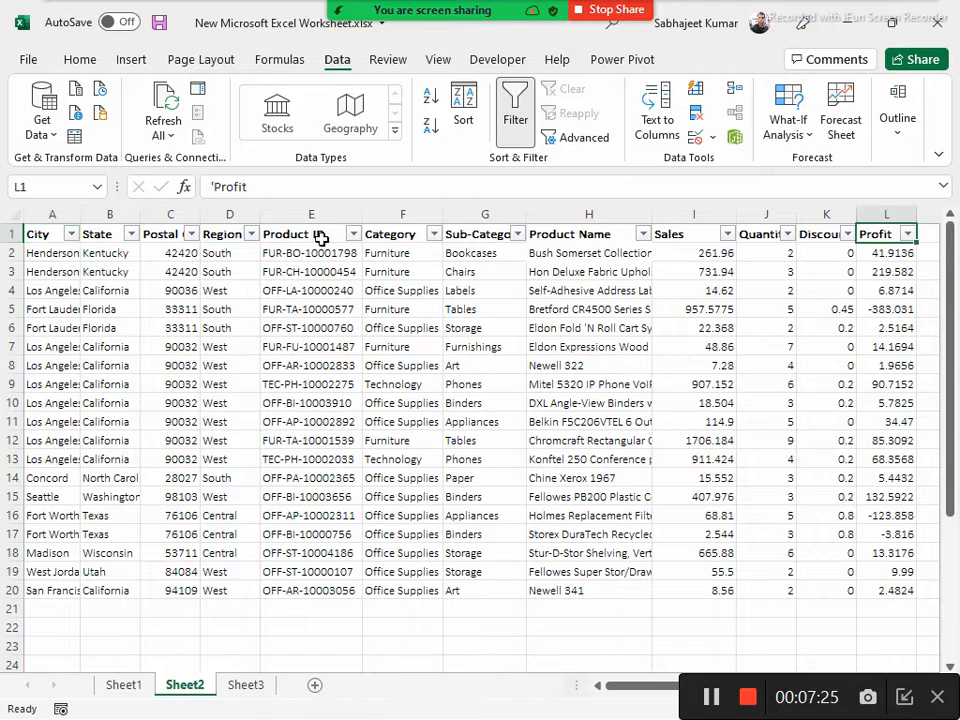
key("Right")
key("Right")
key("Right")
key("Right")
key("Right")
key("Right")
key("Right")
key("Right")
key("Right")
key("Right")
key("Right")
key("Right")
key("Right")
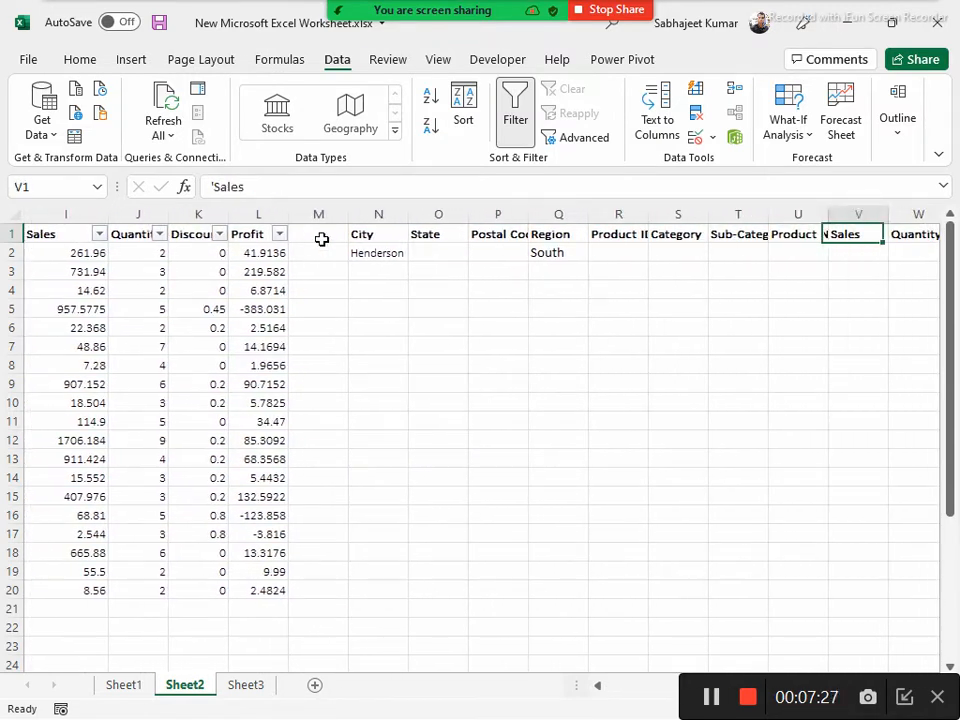
key("Left")
key("Left")
key("Left")
key("Left")
key("Left")
key("Left")
key("Left")
key("Left")
key("Left")
key("Left")
key("Left")
key("Left")
key("Left")
key("Left")
key("Left")
key("Left")
key("Left")
key("Left")
key("Left")
key("Left")
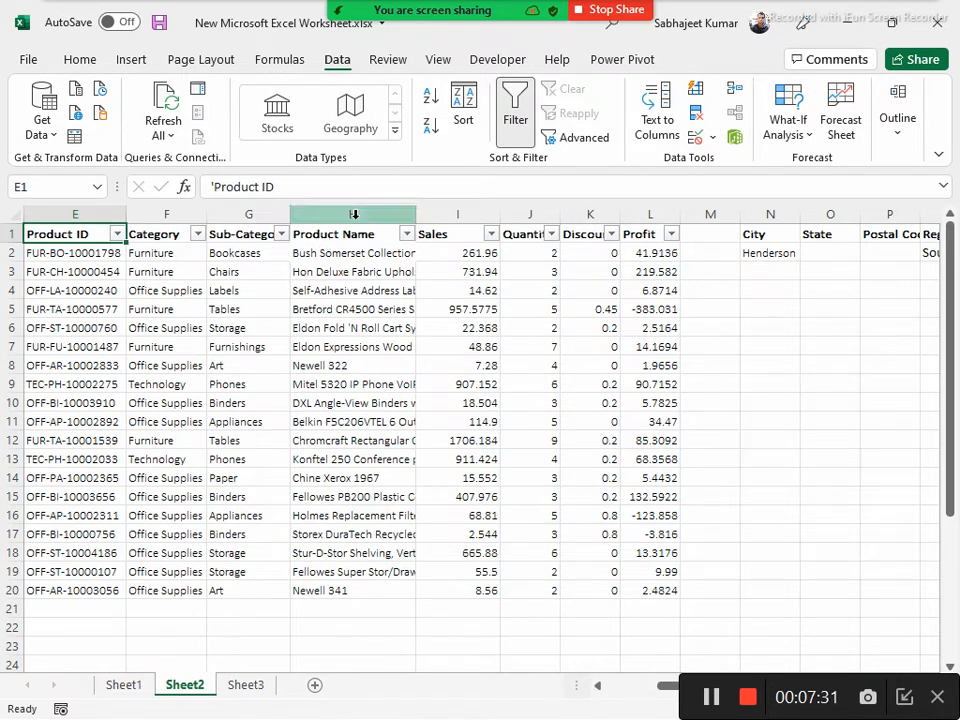
Open the Advanced Filter settings with a cell inside the data table selected
key("Right")
key("Right")
key("Right")
key("Down")
key("Down")
key("Down")
key("Down")
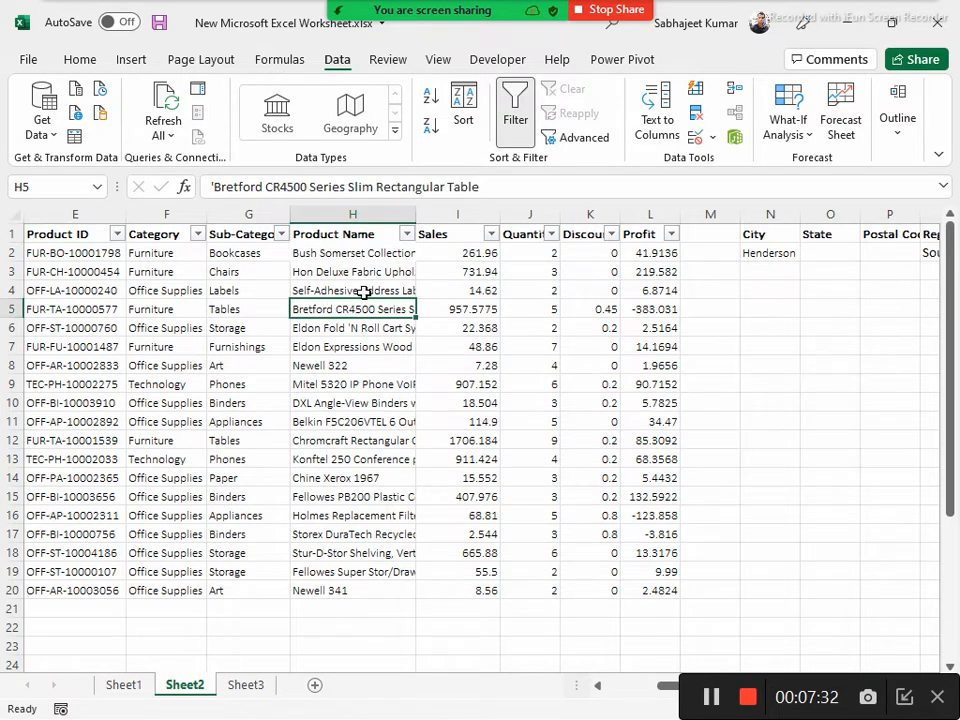
left_click(549, 138)
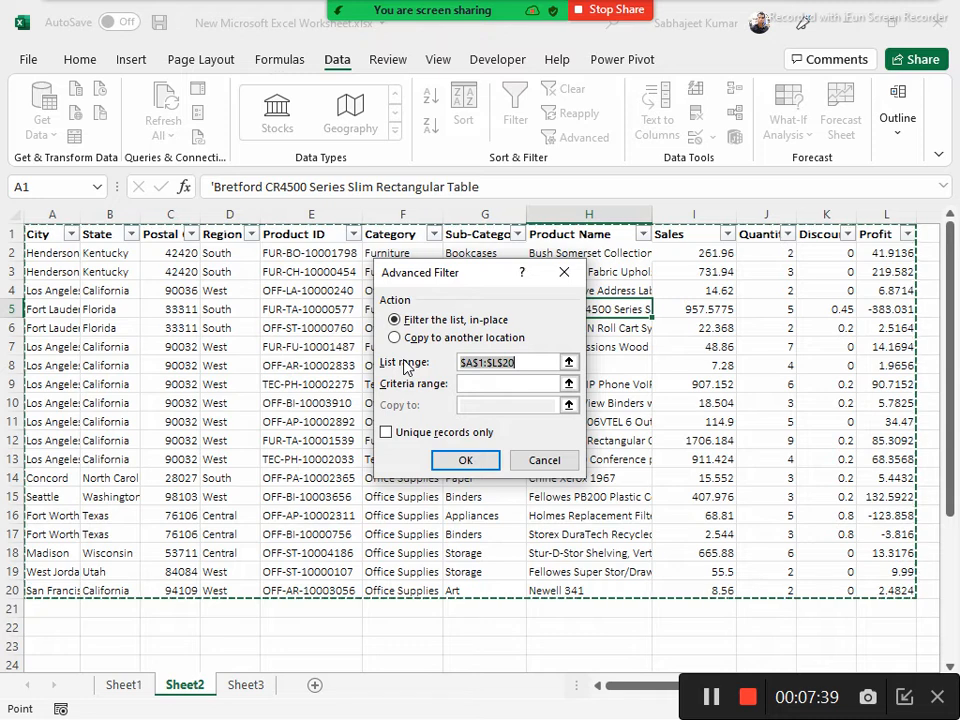
Set the criteria range to Sheet2!$N$1:$Y$2 and filter the list $A$1:$L$20 in place
left_click(463, 386)
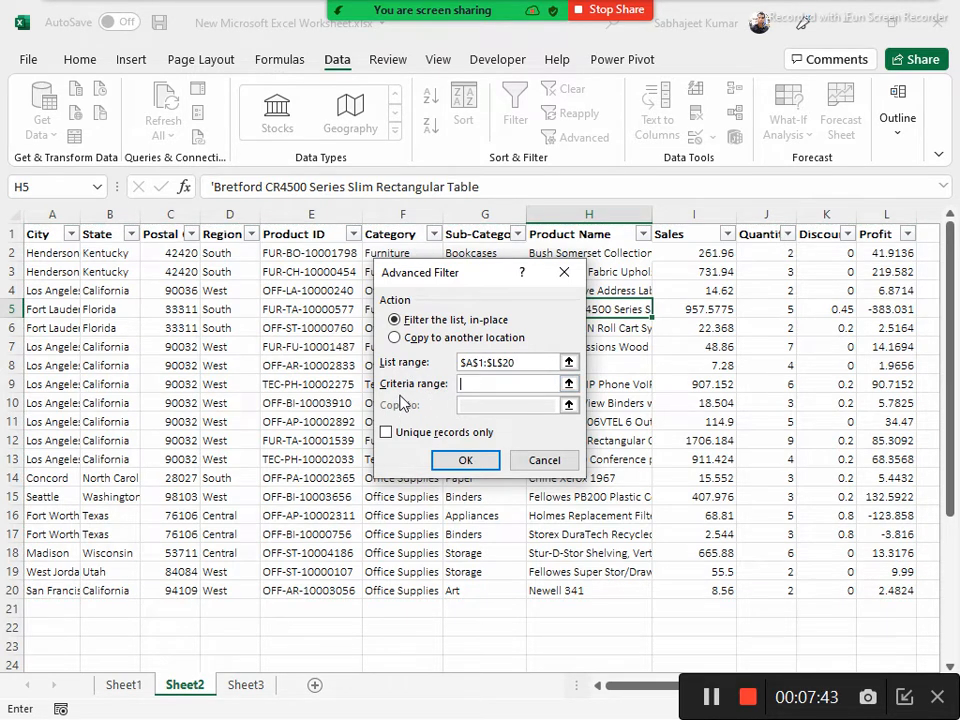
left_click(672, 247)
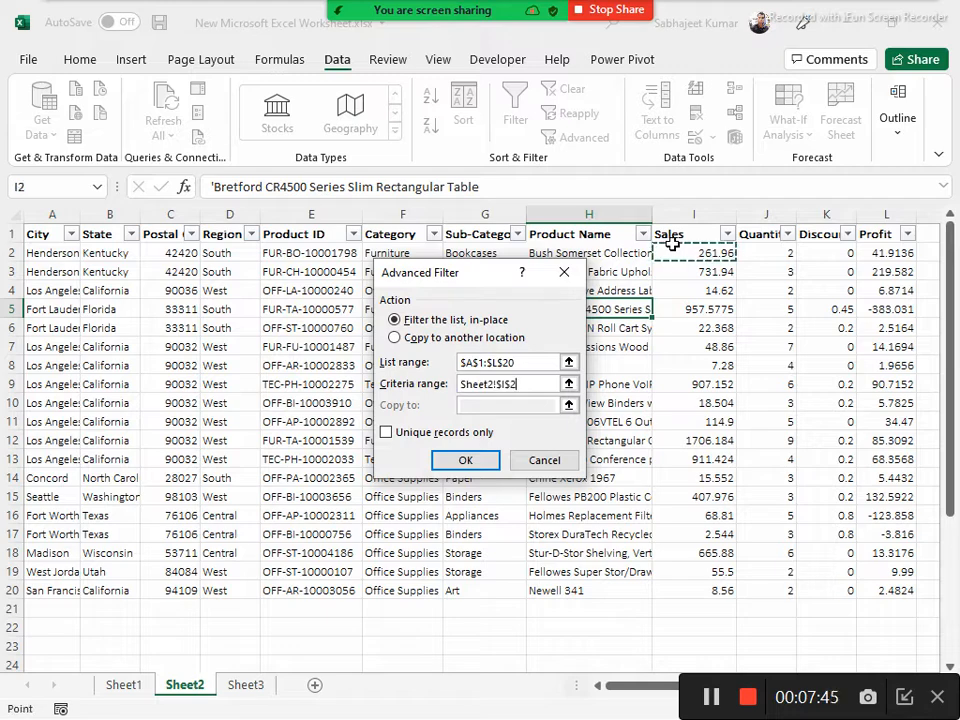
key("Right")
key("Right")
key("Right")
key("Right")
key("Right")
key("Right")
key("Right")
key("Right")
key("Right")
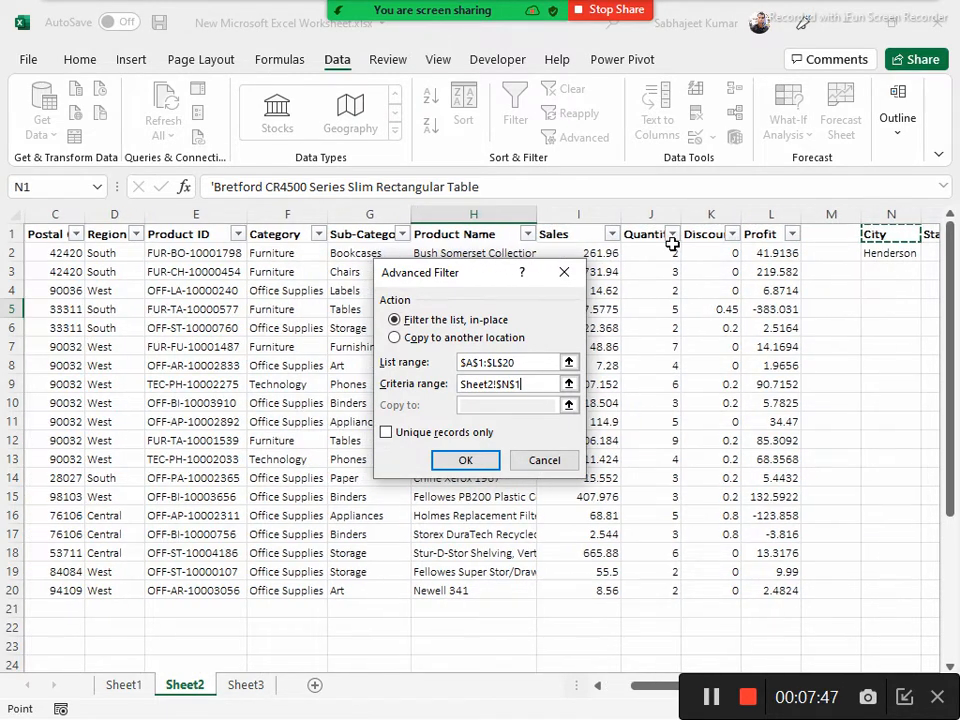
key("Right")
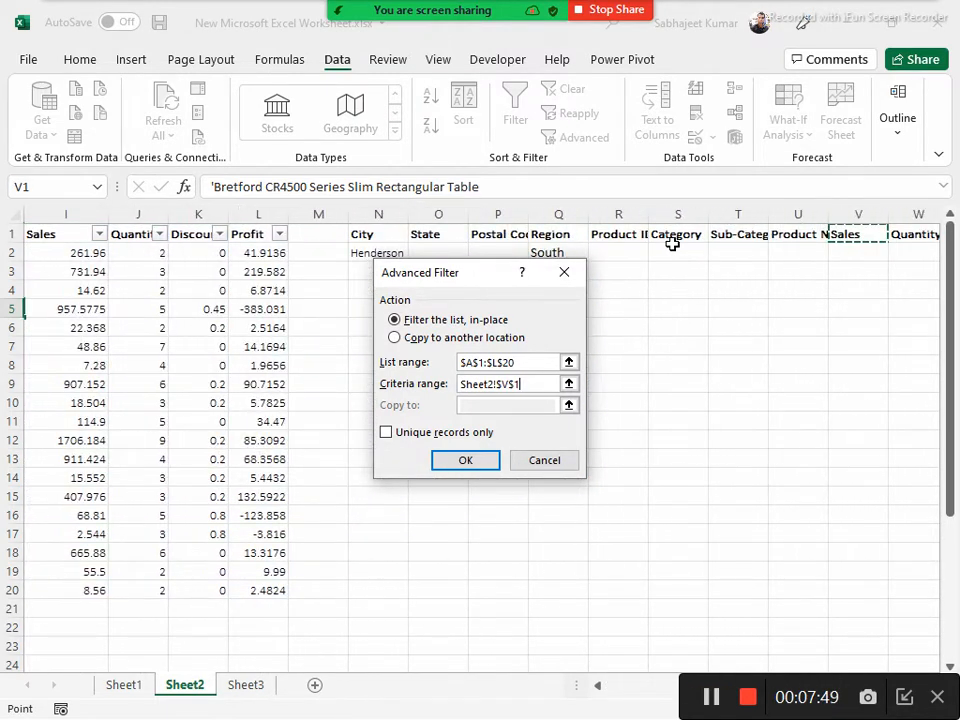
left_click(369, 232)
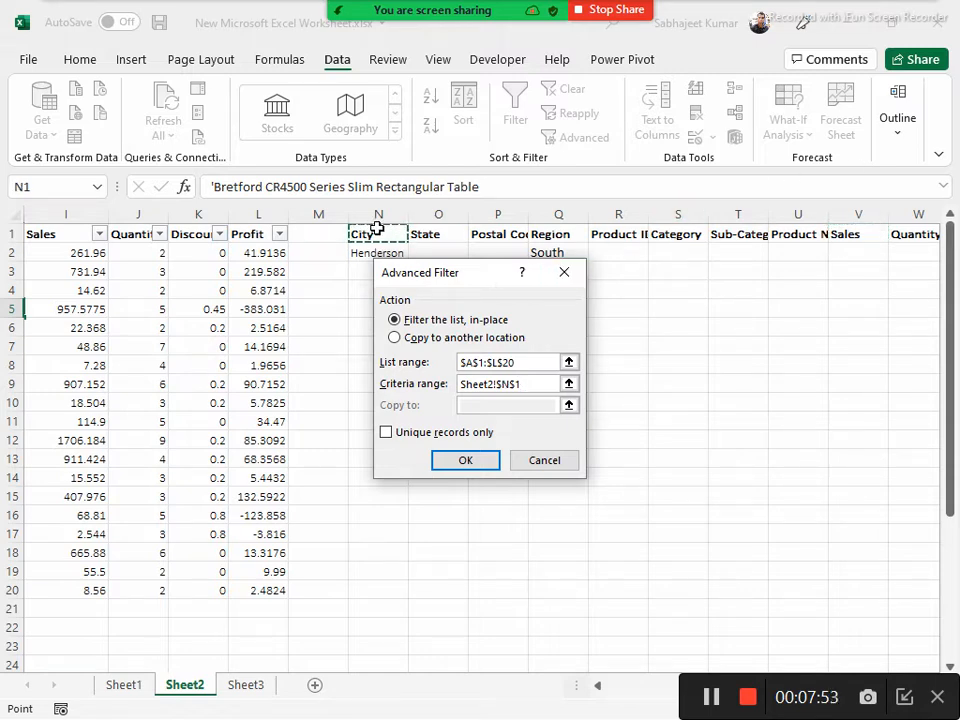
key("ctrl+shift+Right")
key("shift+Down")
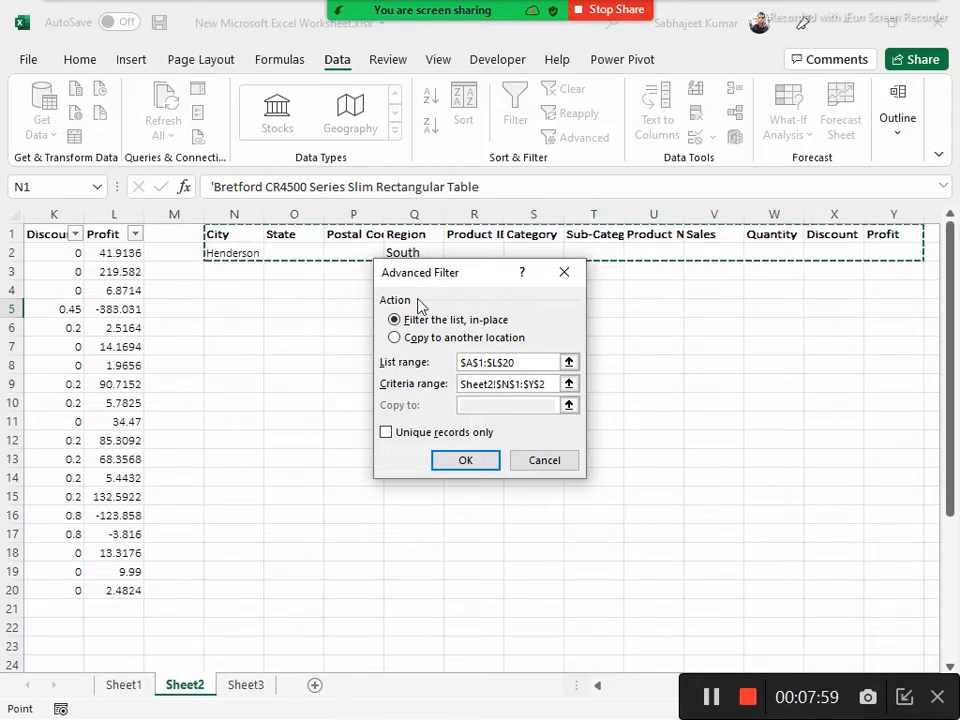
left_click(456, 461)
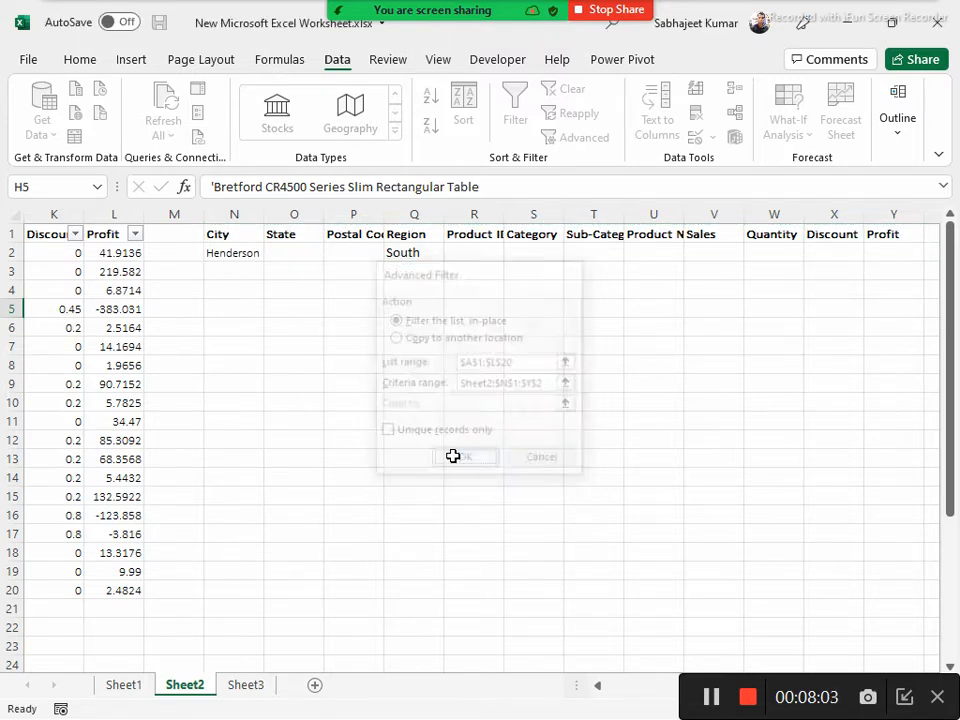
Check the City and Region values of the filtered rows against the criteria
left_click(103, 251)
key("Home")
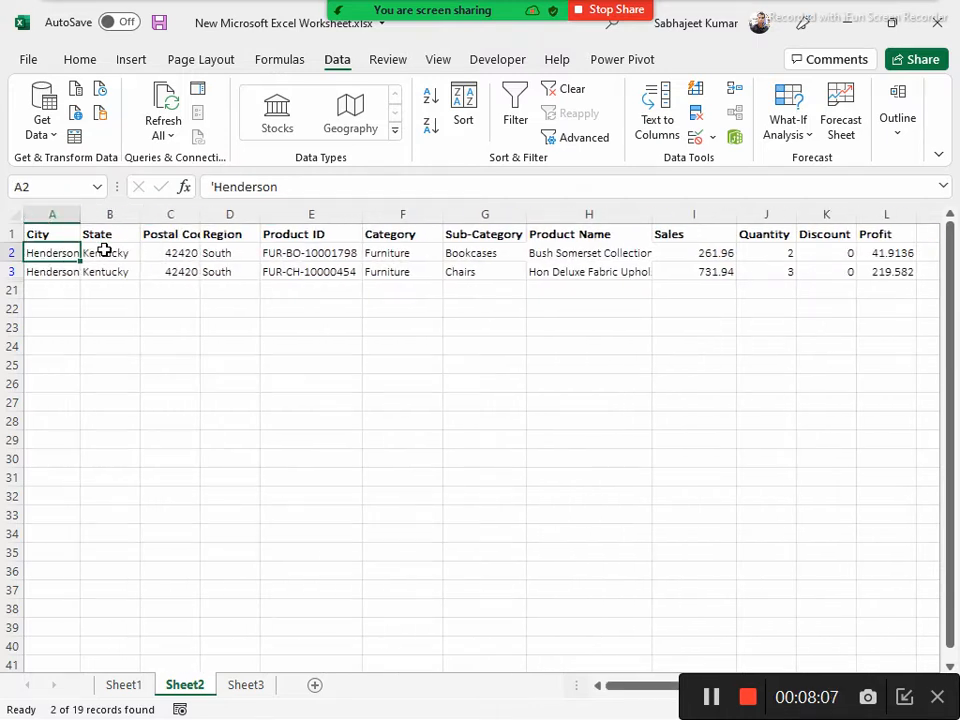
key("Up")
key("Down")
key("shift+Down")
key("Right")
key("Right")
key("Right")
key("Right")
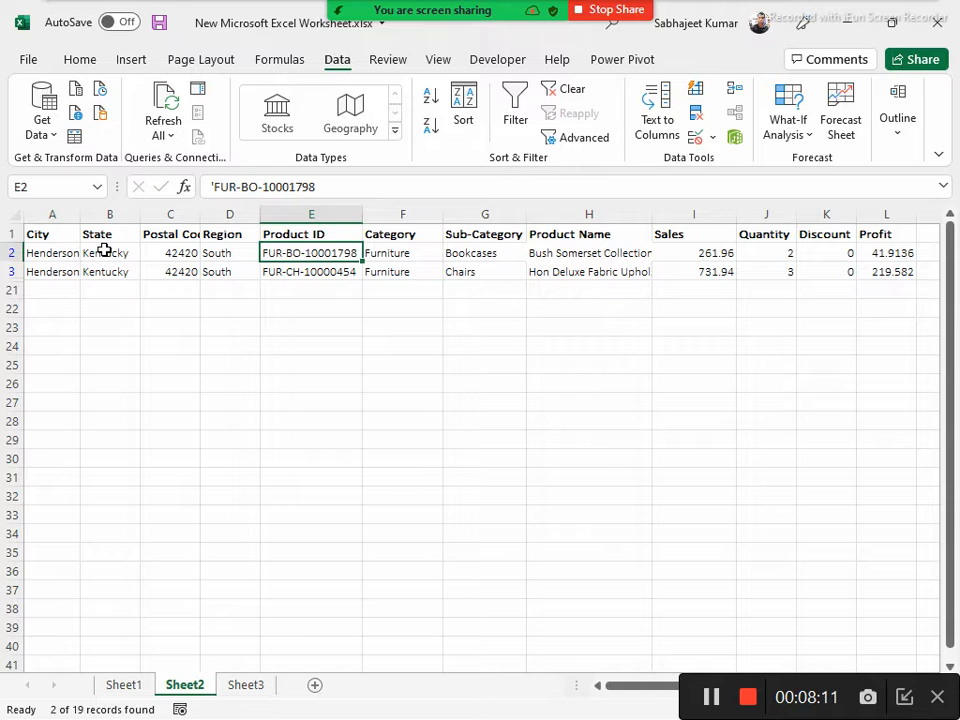
key("Left")
key("shift+Down")
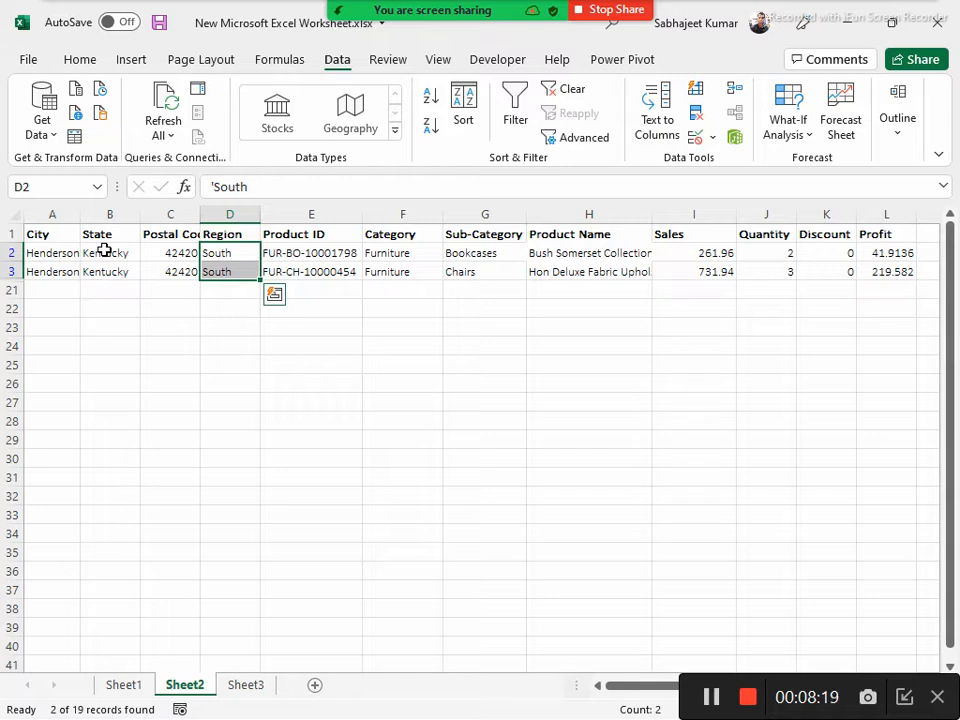
Look over the remaining columns of the filtered rows, from Product ID through Profit
key("Right")
key("Right")
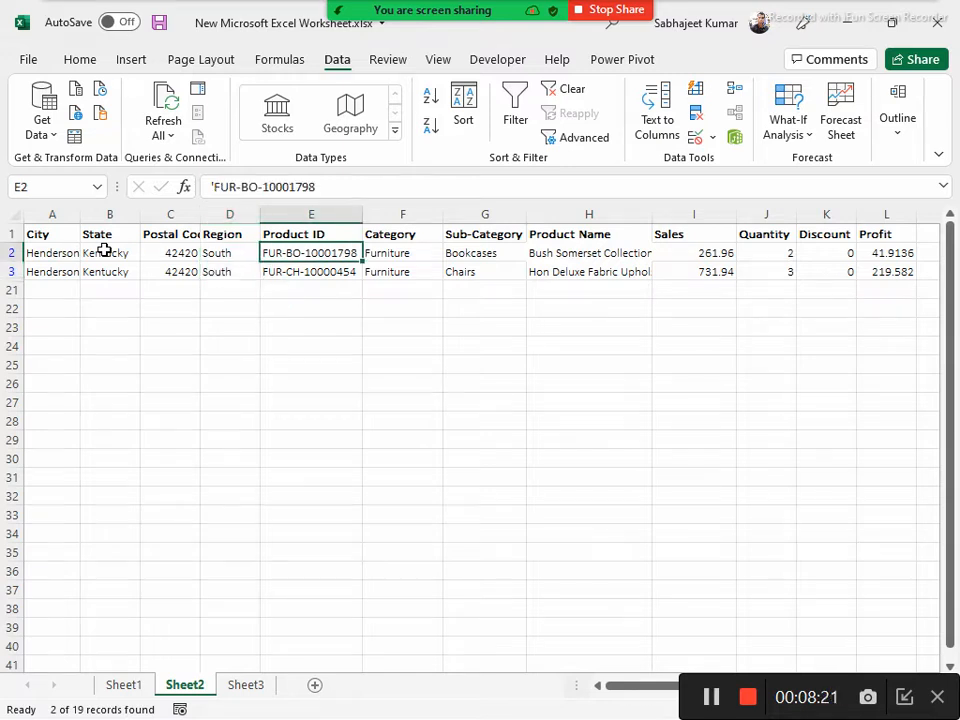
key("Down")
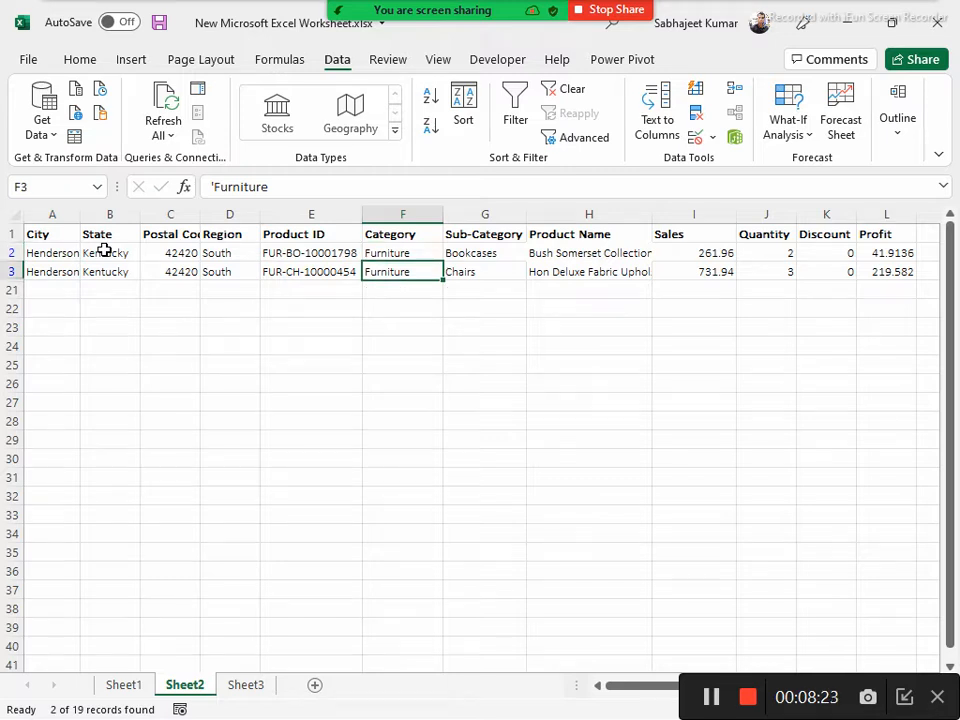
key("Up")
key("Up")
key("Right")
key("Right")
key("Right")
key("Right")
key("Right")
key("Right")
key("Right")
key("Right")
key("Right")
key("Right")
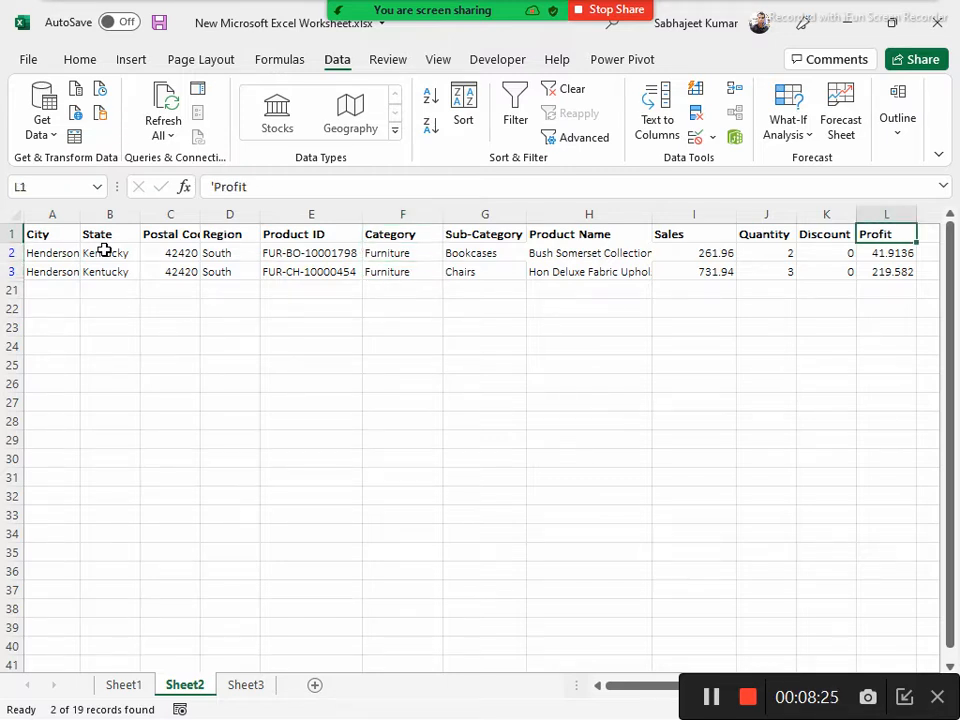
key("Down")
key("Down")
key("Left")
key("Left")
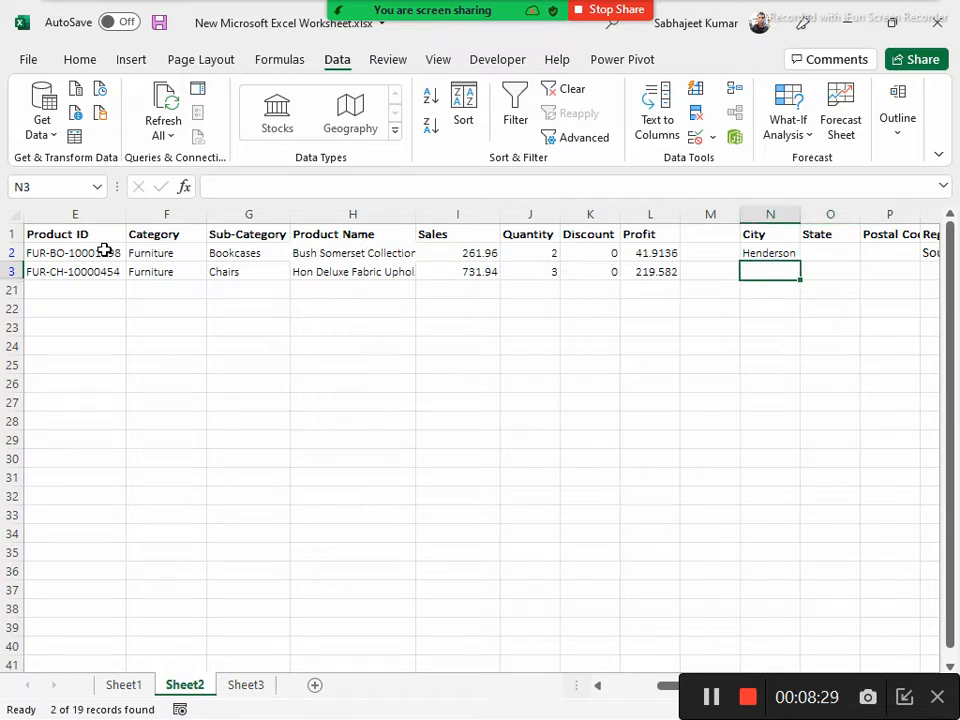
type("C")
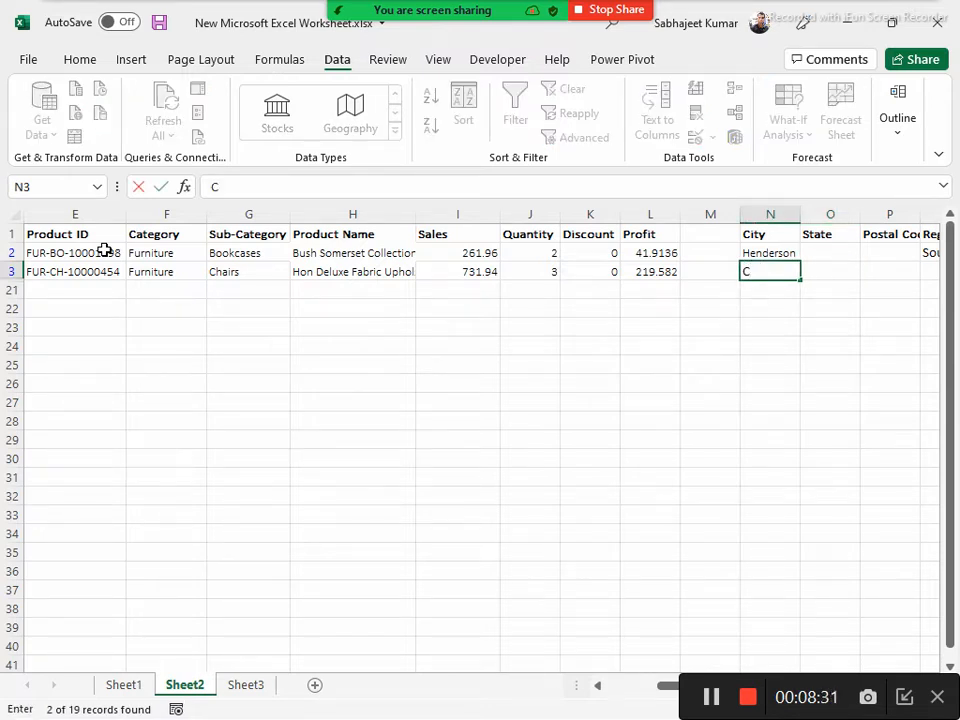
key("Escape")
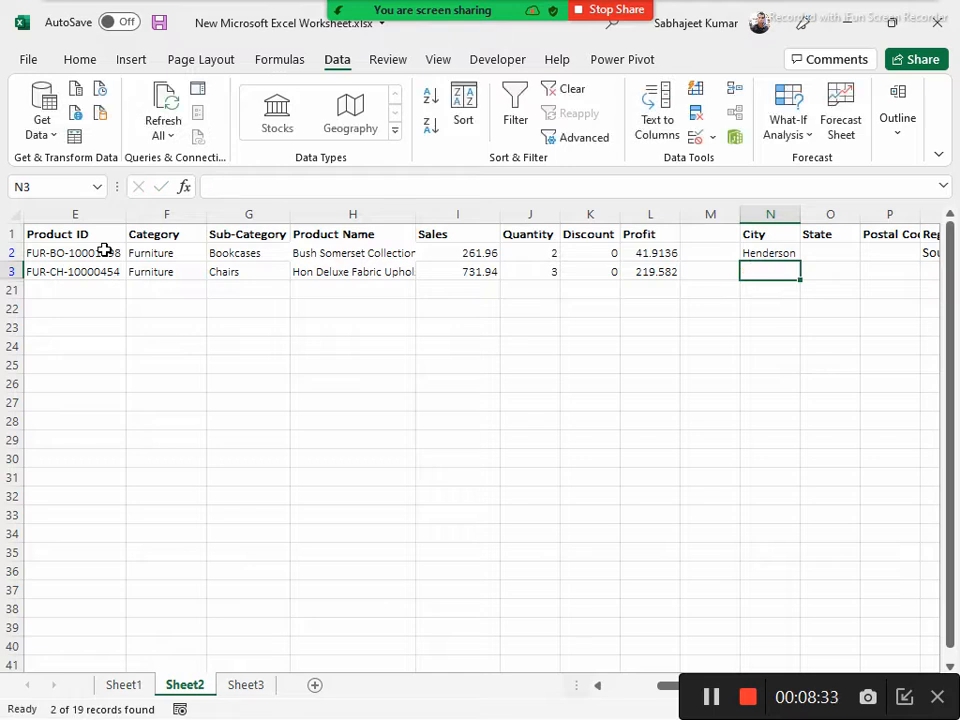
Return to the data table and review the City column of the filtered rows
key("Left")
key("Up")
key("Up")
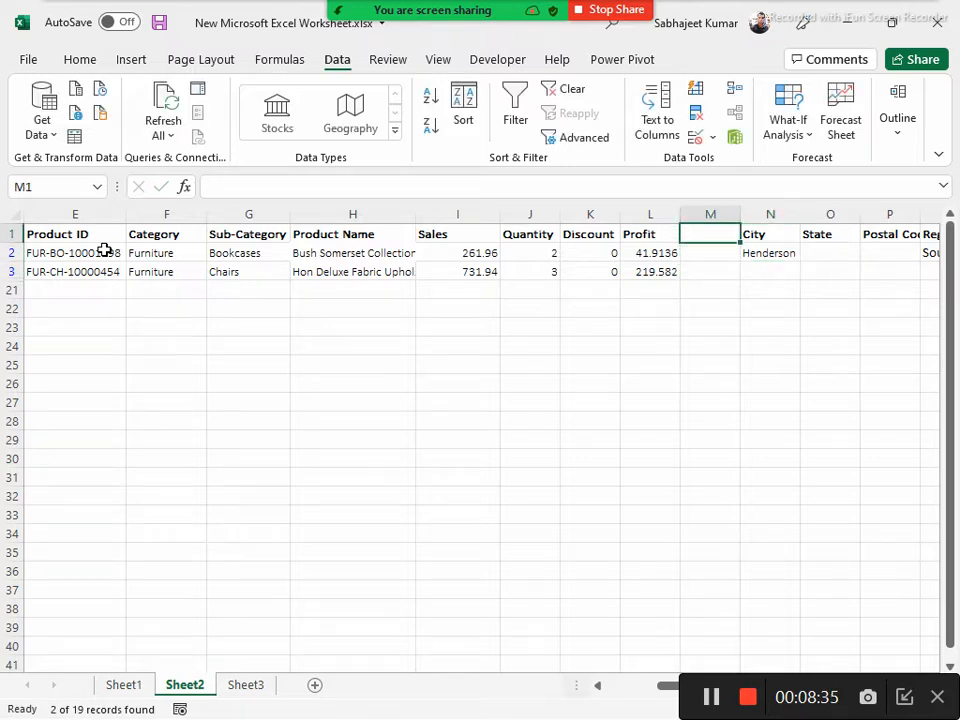
key("Home")
key("Down")
key("Down")
key("Down")
key("Up")
key("Up")
key("Up")
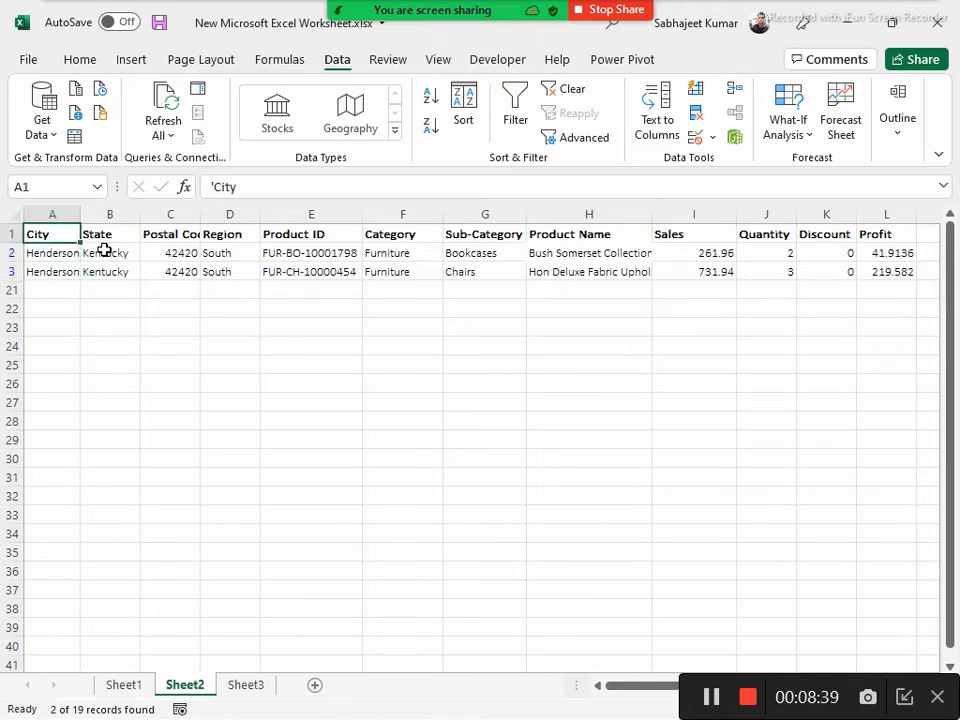
Clear the advanced filter from the data table and leave the column filter arrows turned off
key("ctrl+shift+l")
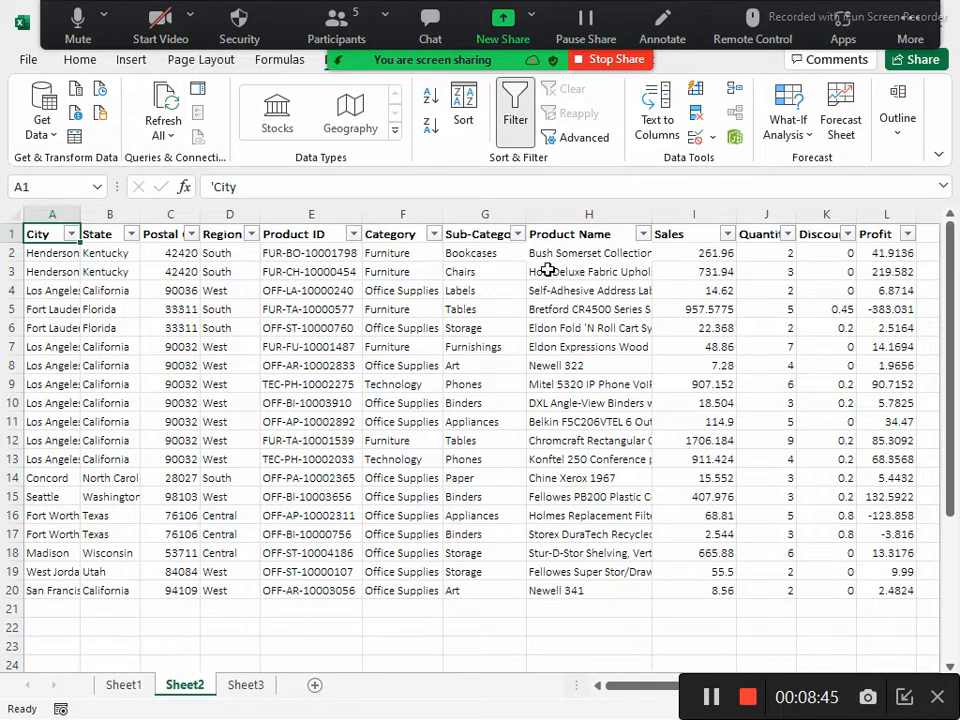
key("ctrl+z")
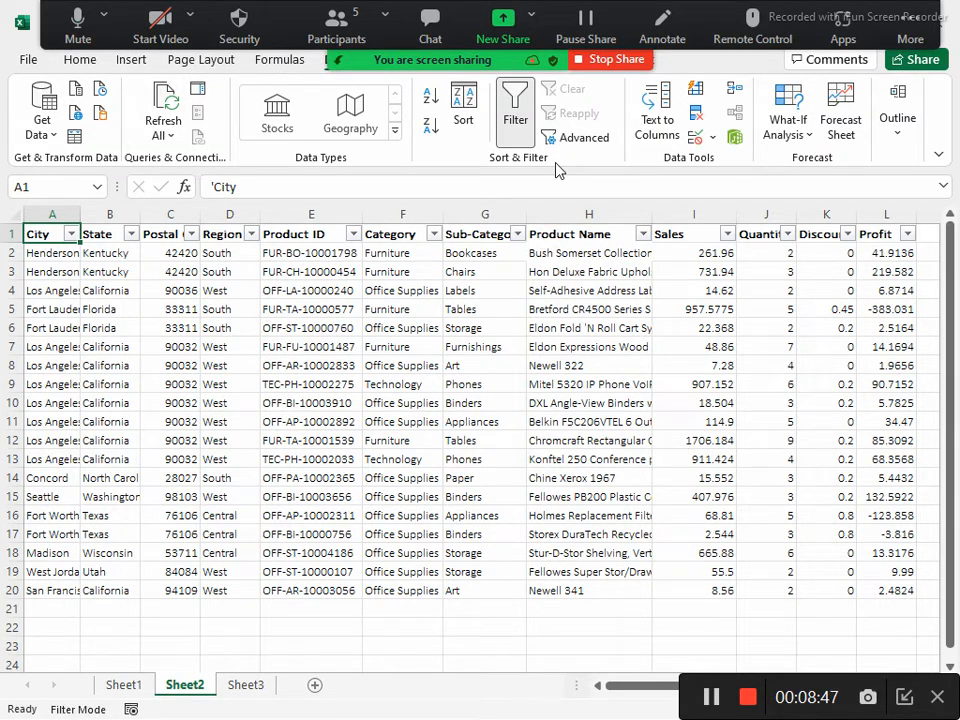
left_click(418, 234)
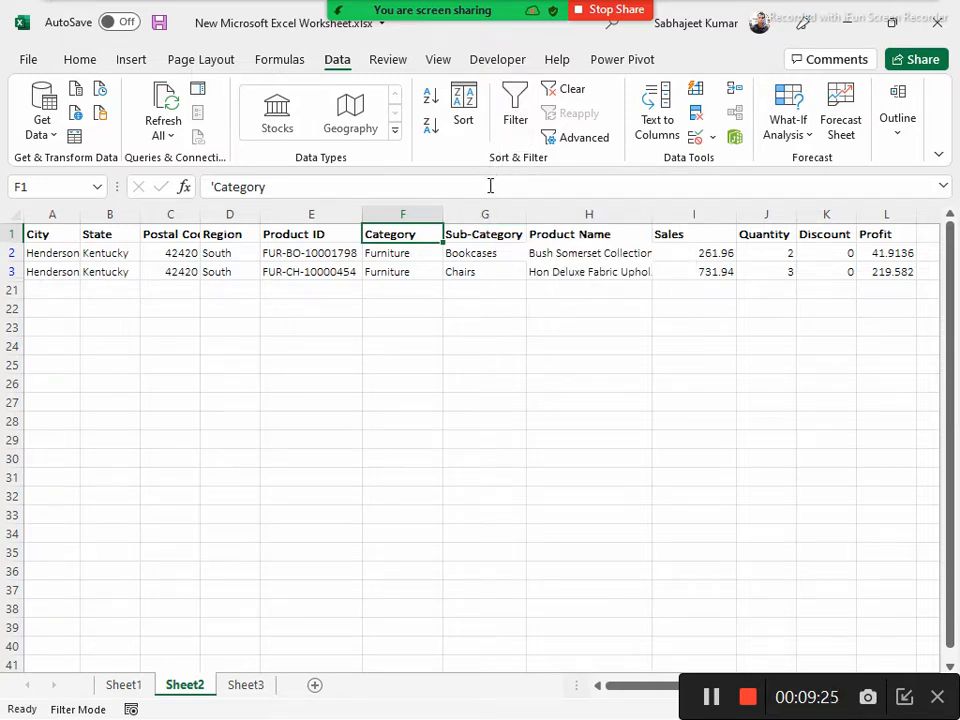
left_click(513, 118)
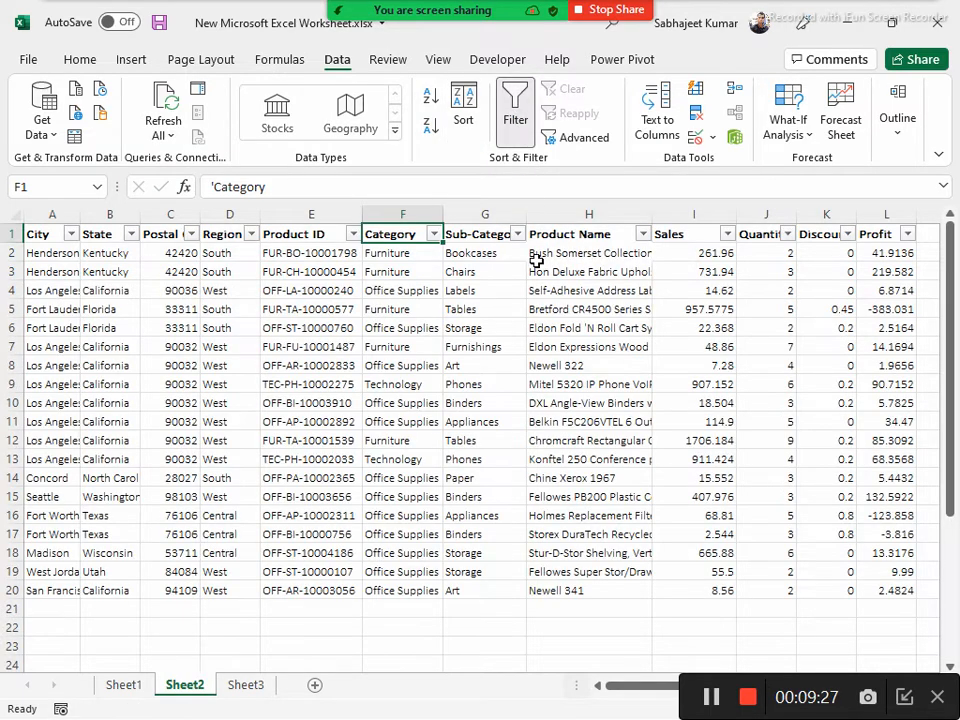
left_click(513, 114)
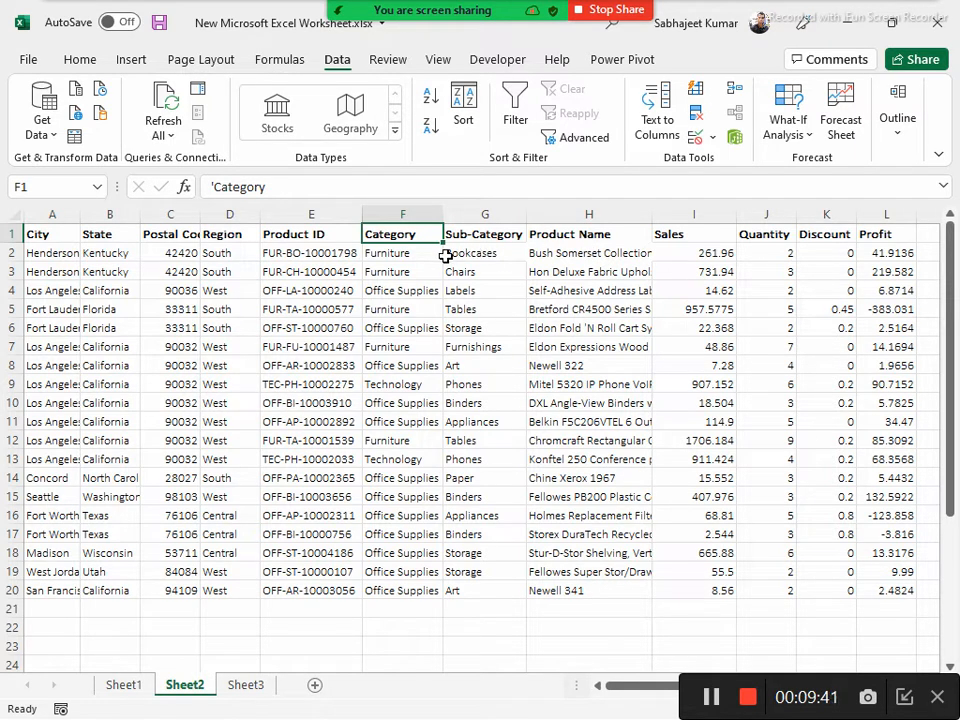
Examine the Region and City values in the unfiltered data rows
left_click(226, 344)
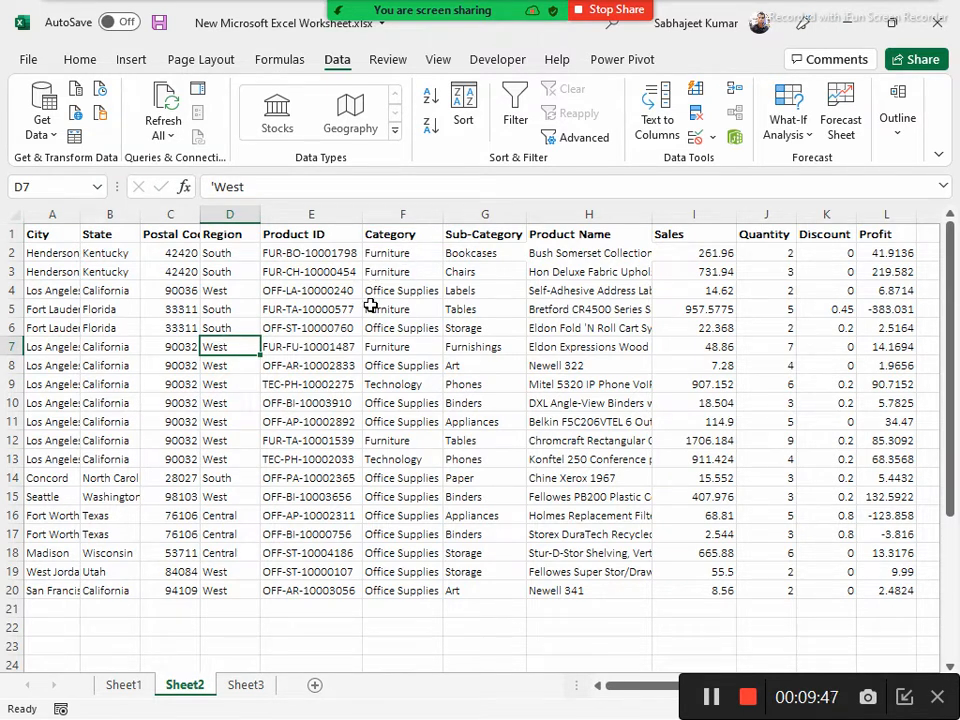
left_click_drag(225, 253, 226, 273)
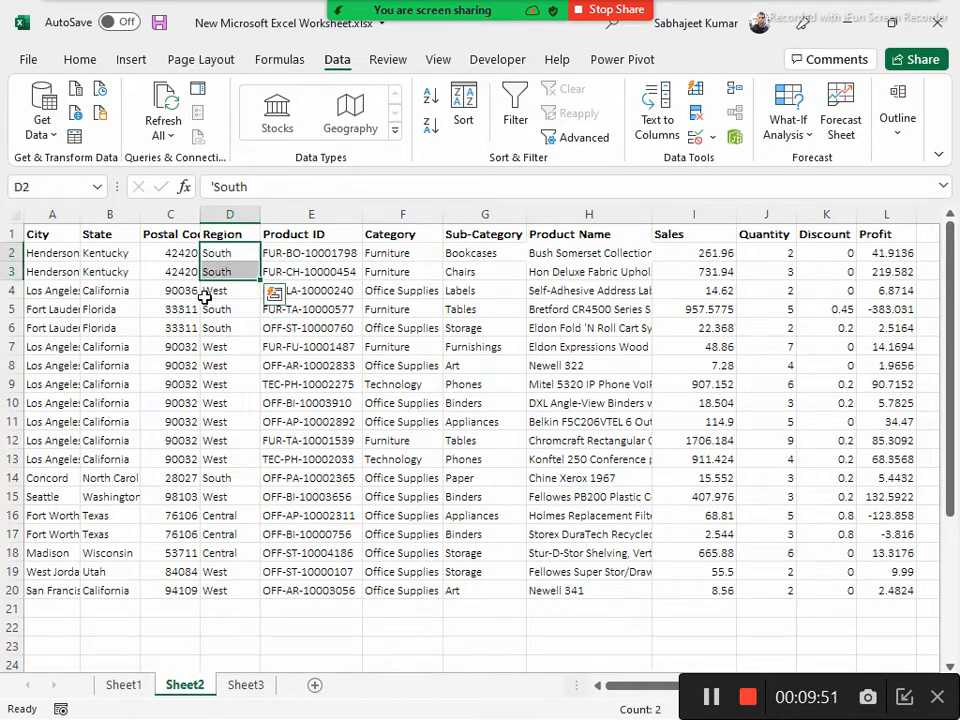
left_click(61, 272)
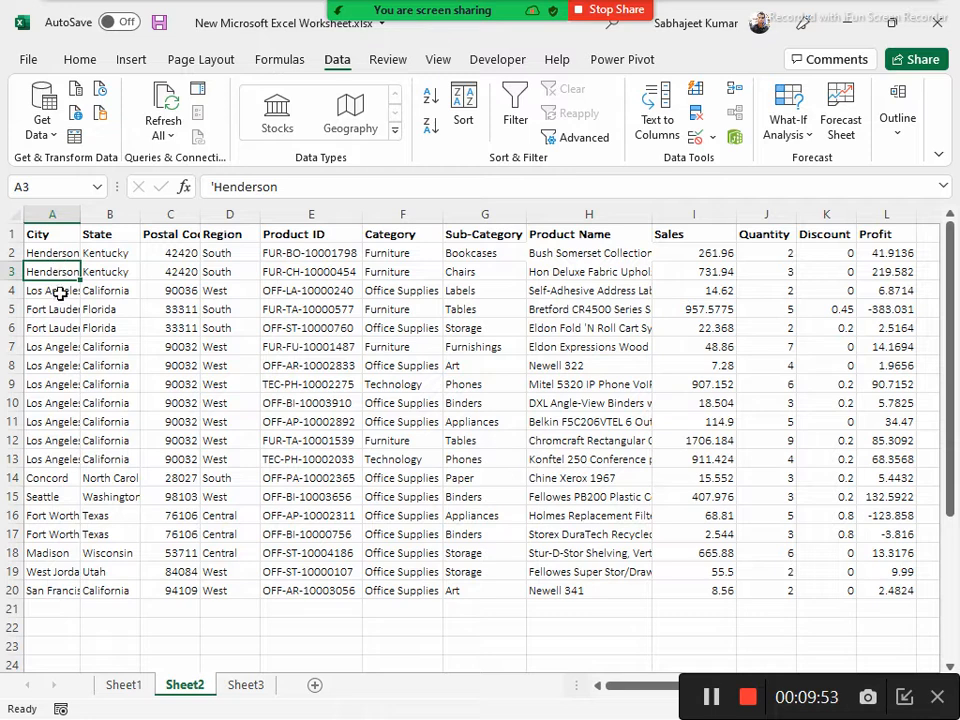
left_click(60, 296)
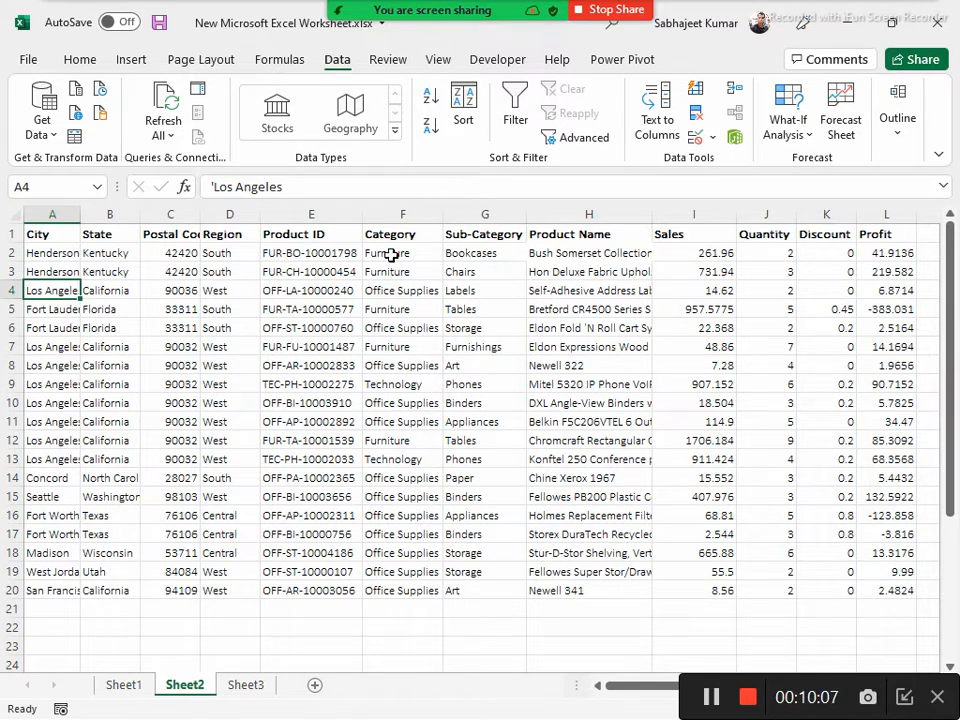
Copy the Technology entry from the data table's Category column into the criteria cell under Category in the criteria range
left_click(416, 462)
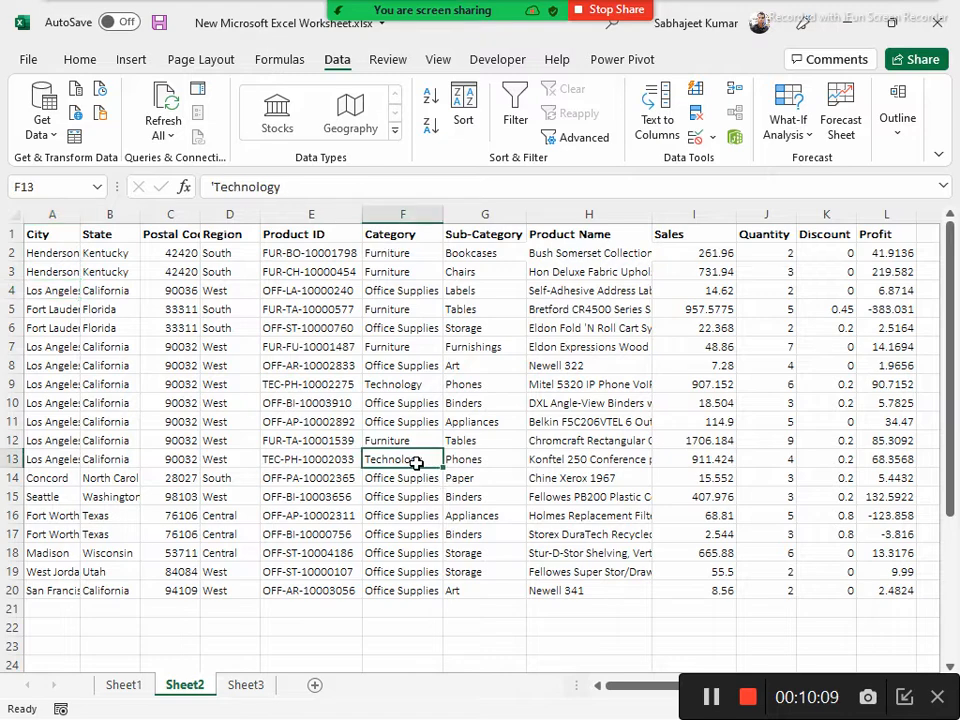
left_click(428, 236)
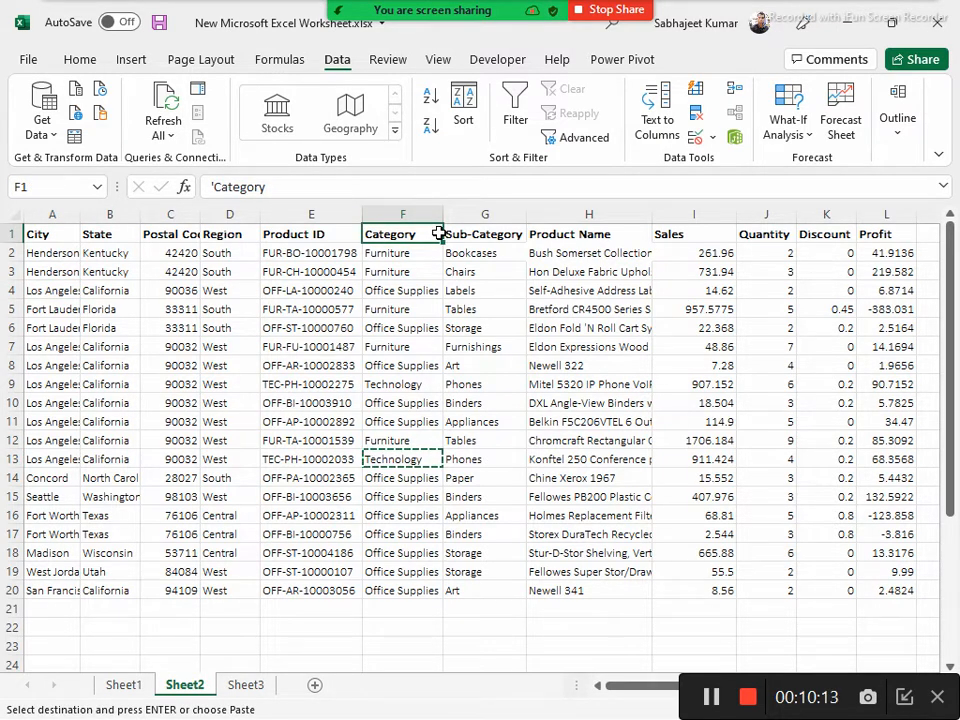
key("Right")
key("Right")
key("Right")
key("Right")
key("Right")
key("Right")
key("Right")
key("Right")
key("Right")
key("Right")
key("Right")
key("Right")
key("Right")
key("Right")
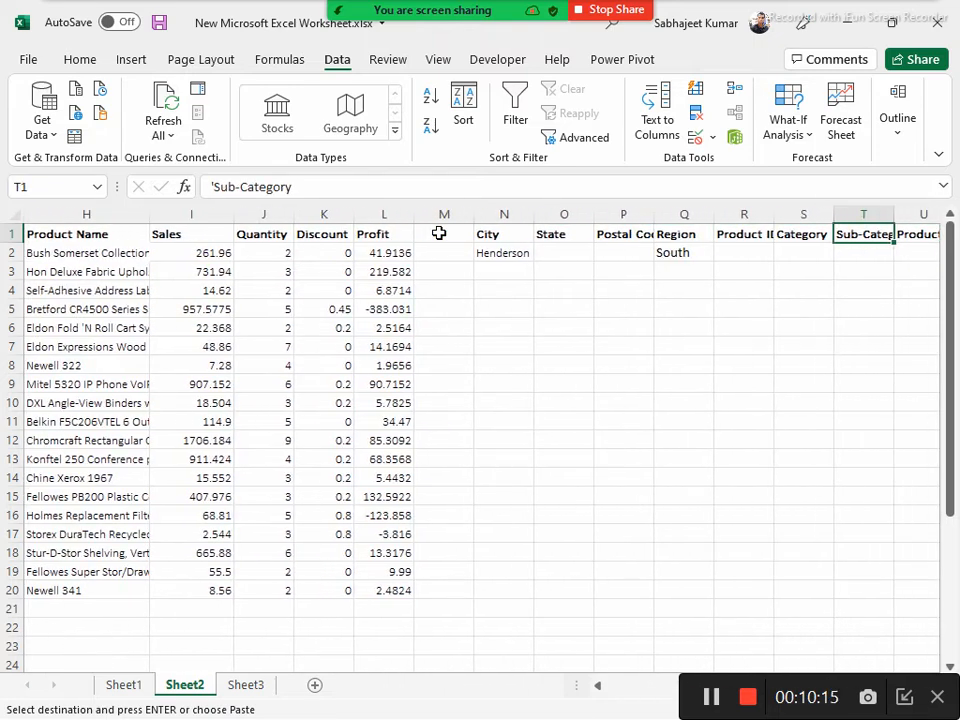
key("Left")
key("Down")
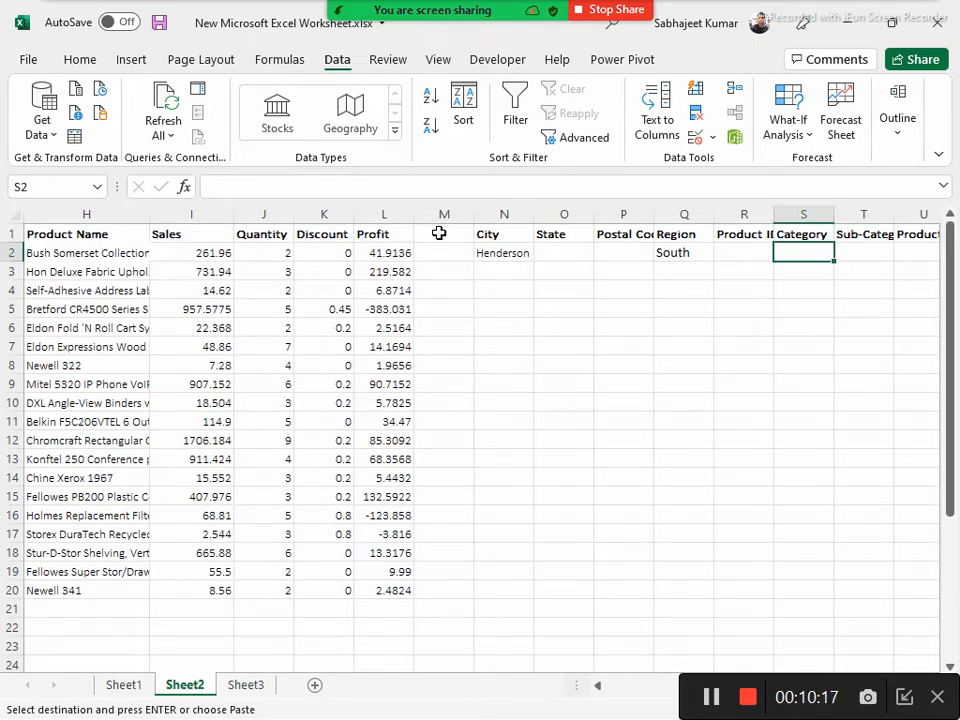
type("Technology")
Apply an in-place Advanced Filter to the list range $A$1:$L$20 with the criteria range $N$1:$Y$2
key("Left")
key("Left")
key("Left")
key("Left")
key("Left")
key("Left")
key("Left")
key("Left")
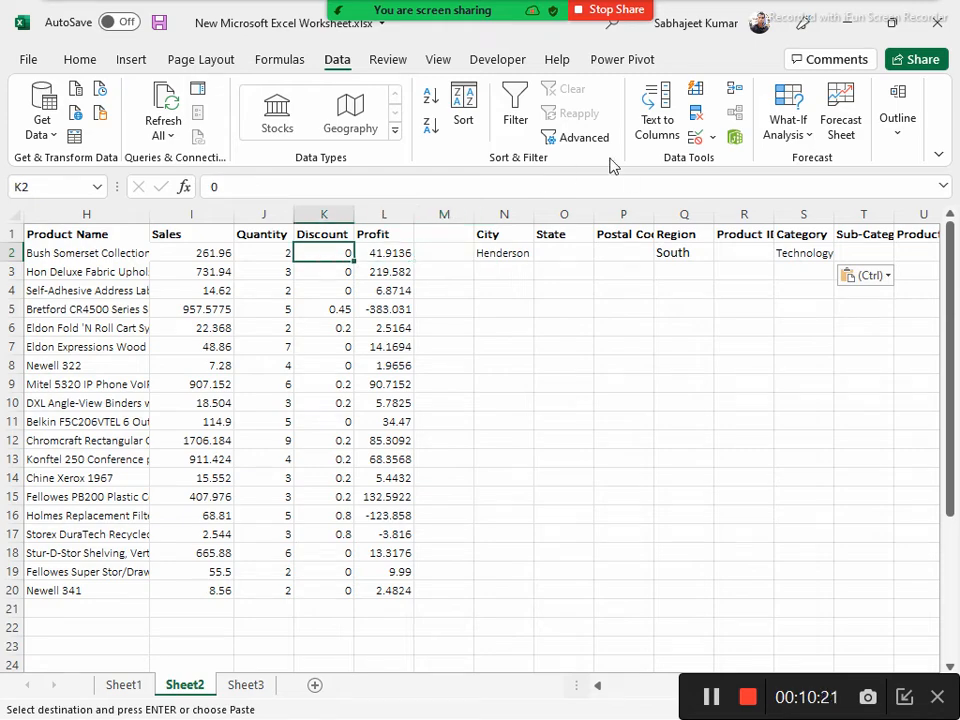
left_click(583, 140)
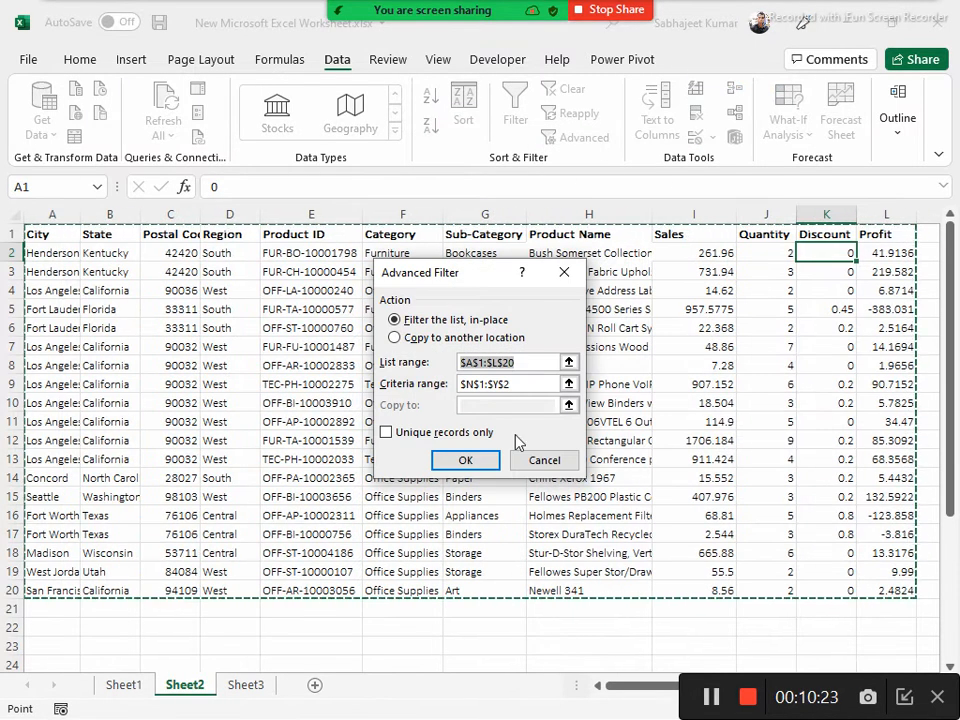
left_click(466, 460)
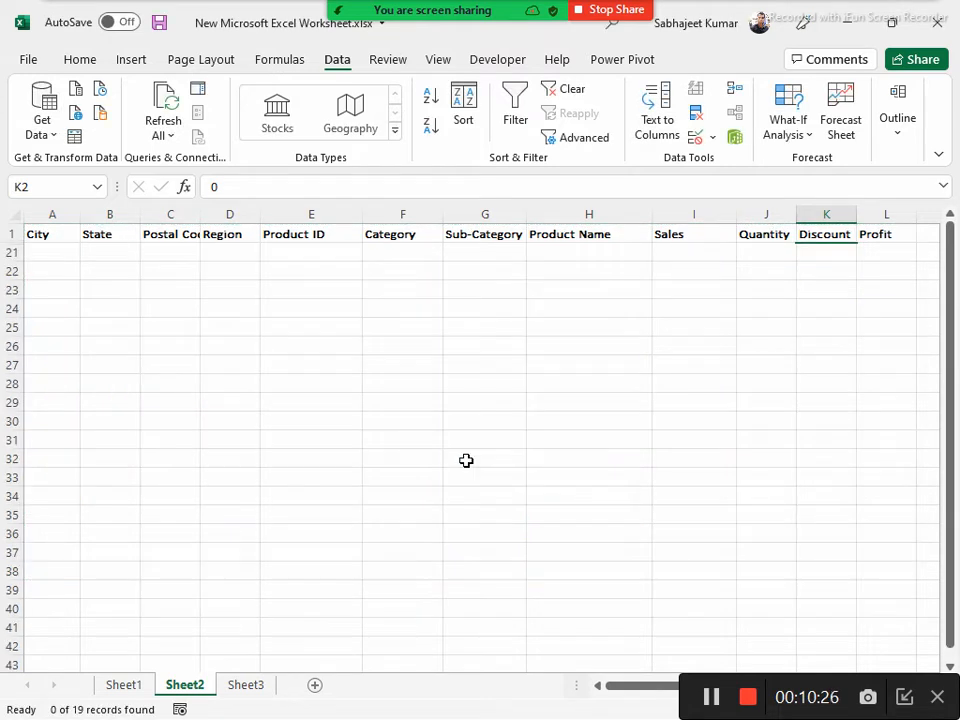
Clear the advanced filter from the data table and turn on the column filters in the header row
left_click(425, 231)
key("Home")
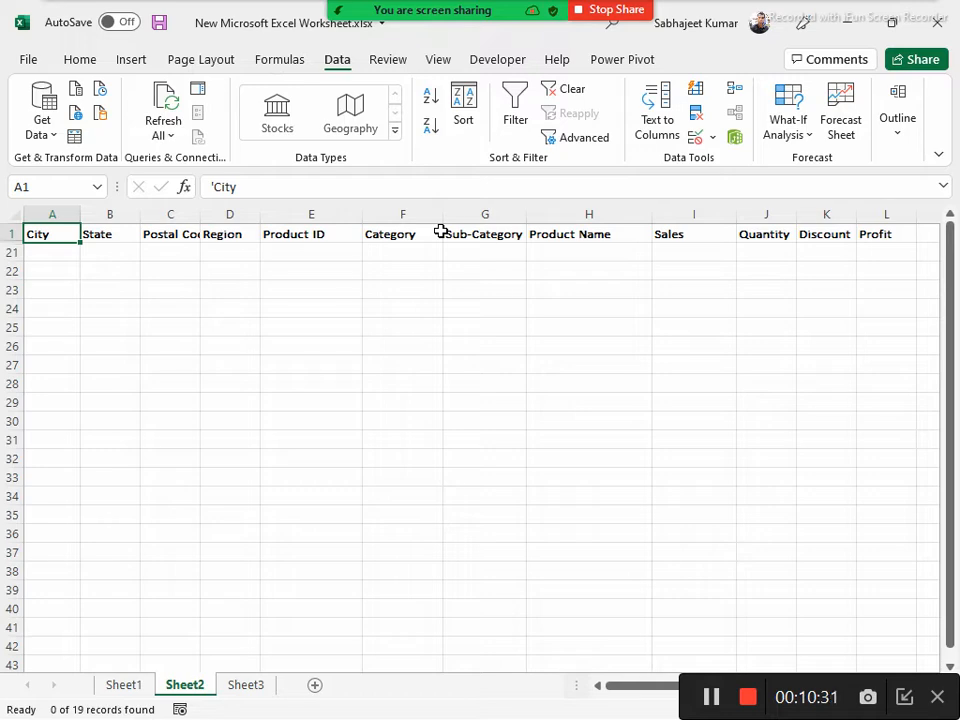
key("Down")
key("Up")
key("ctrl+shift+l")
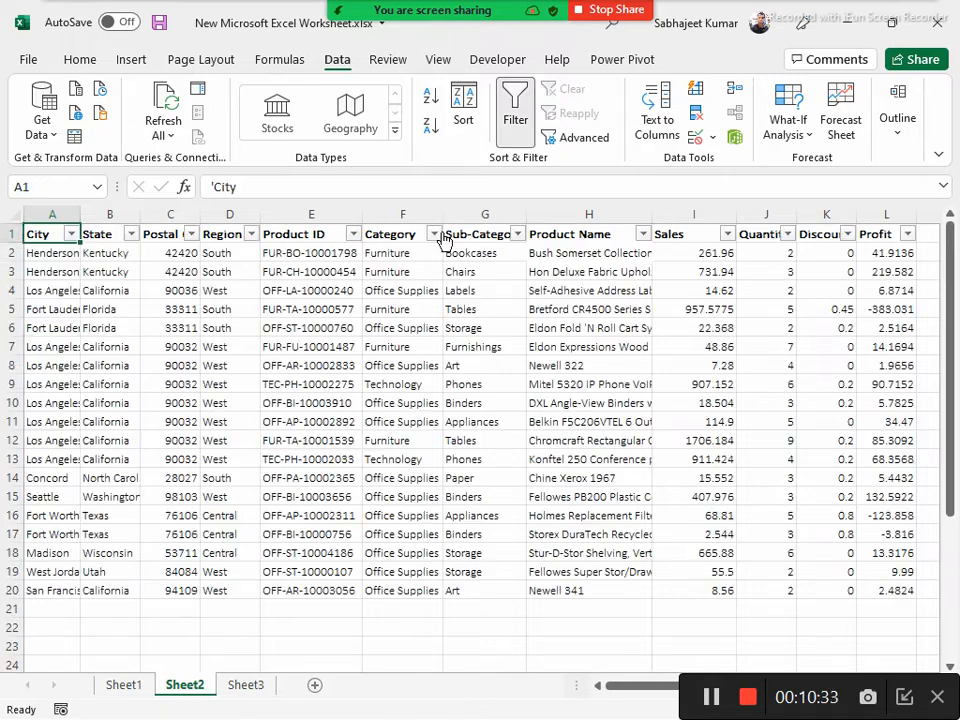
Filter the City column to Henderson only and check the Category values of the remaining rows
left_click(71, 234)
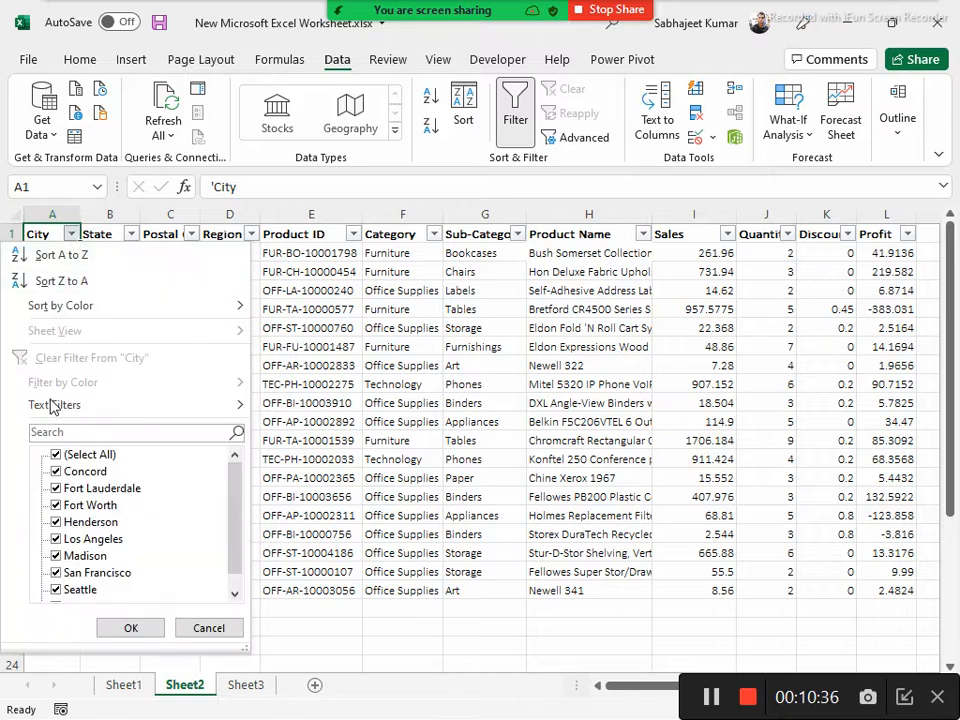
left_click(55, 454)
left_click(55, 522)
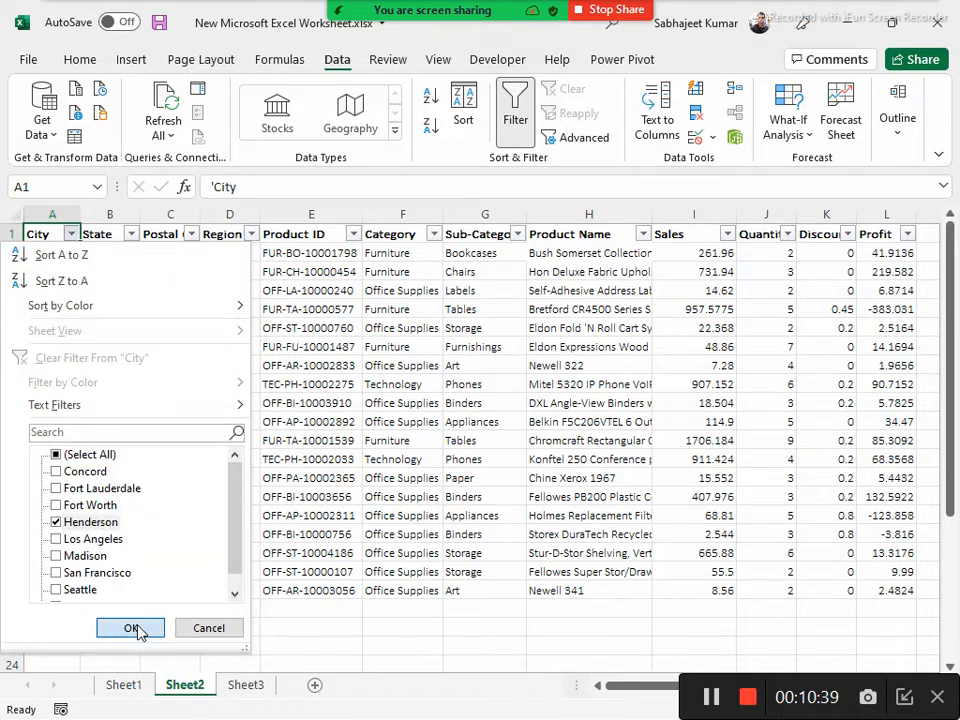
left_click(136, 627)
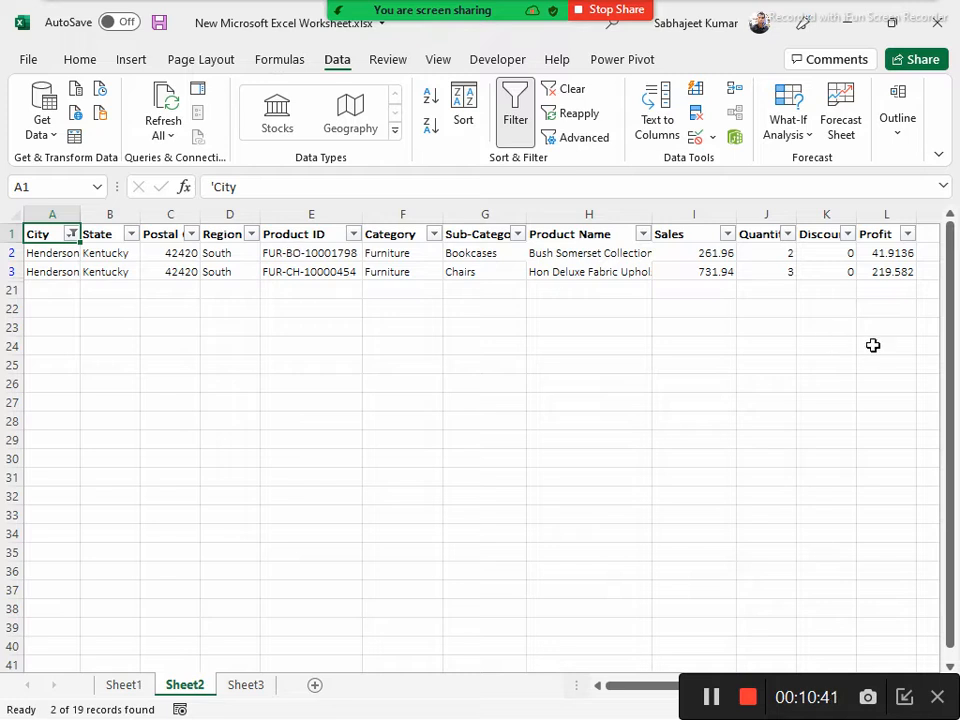
left_click(471, 256)
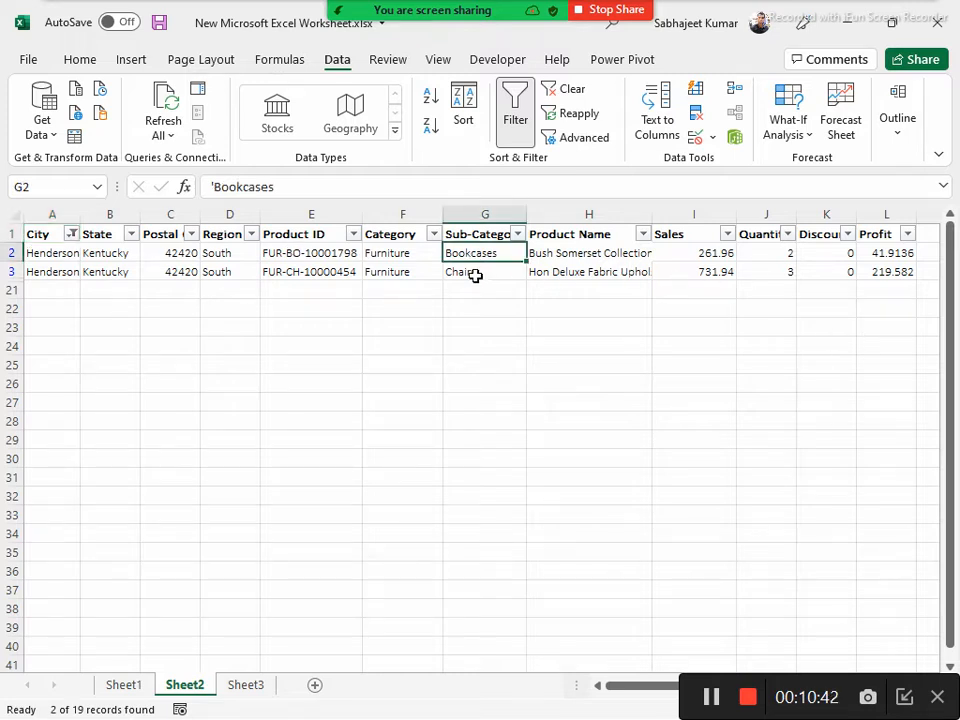
left_click(404, 256)
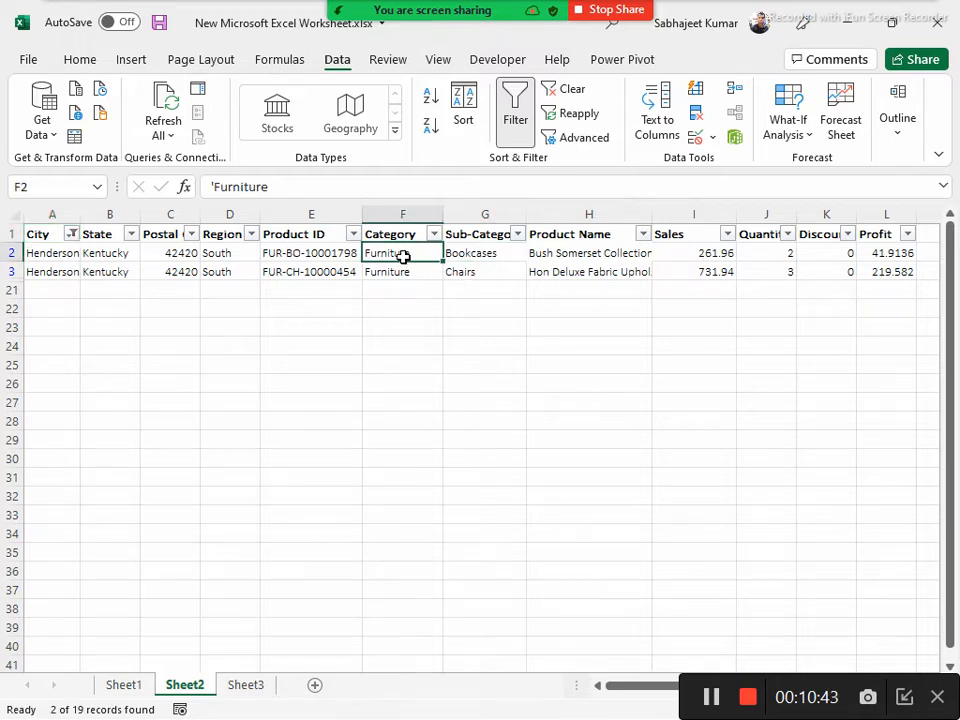
left_click(283, 235)
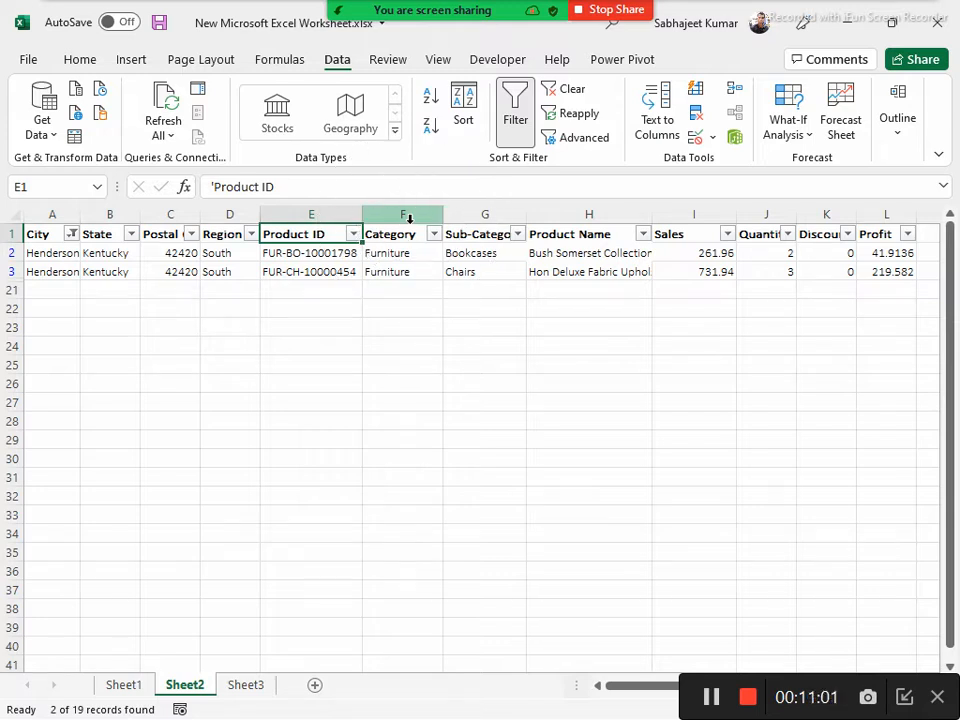
Reset the column filters to show all rows and filter the Region column to South only
key("ctrl+shift+l")
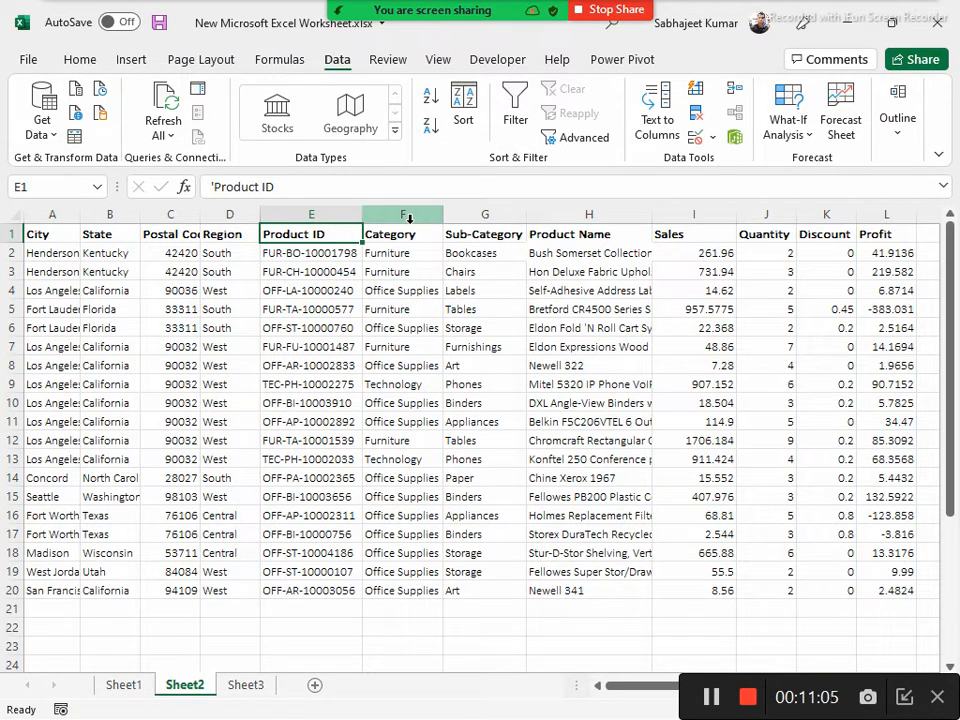
key("ctrl+shift+l")
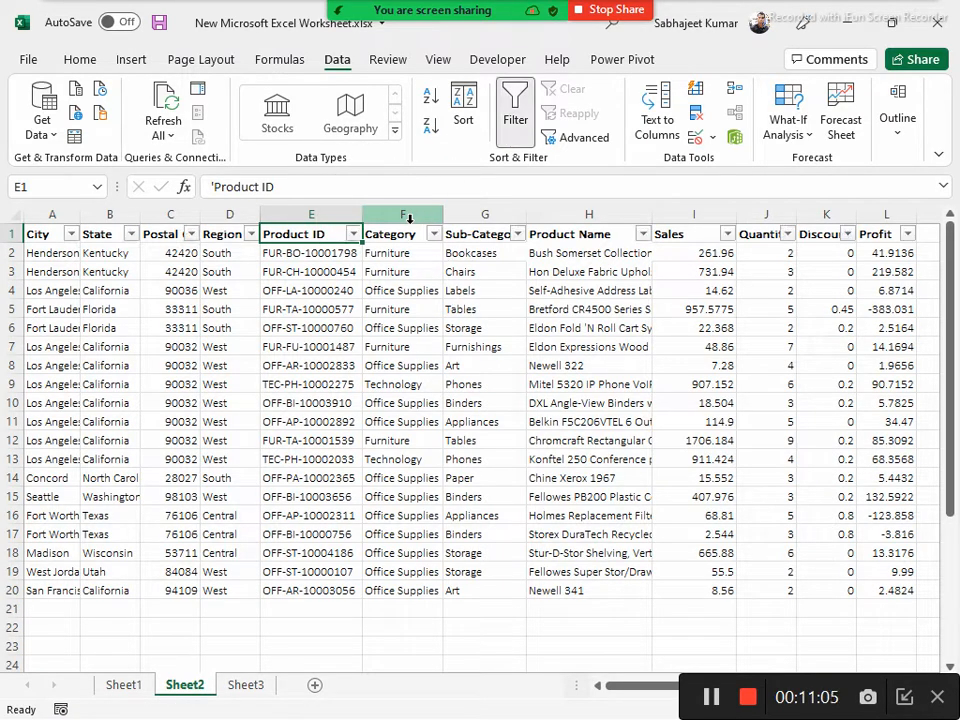
left_click(250, 234)
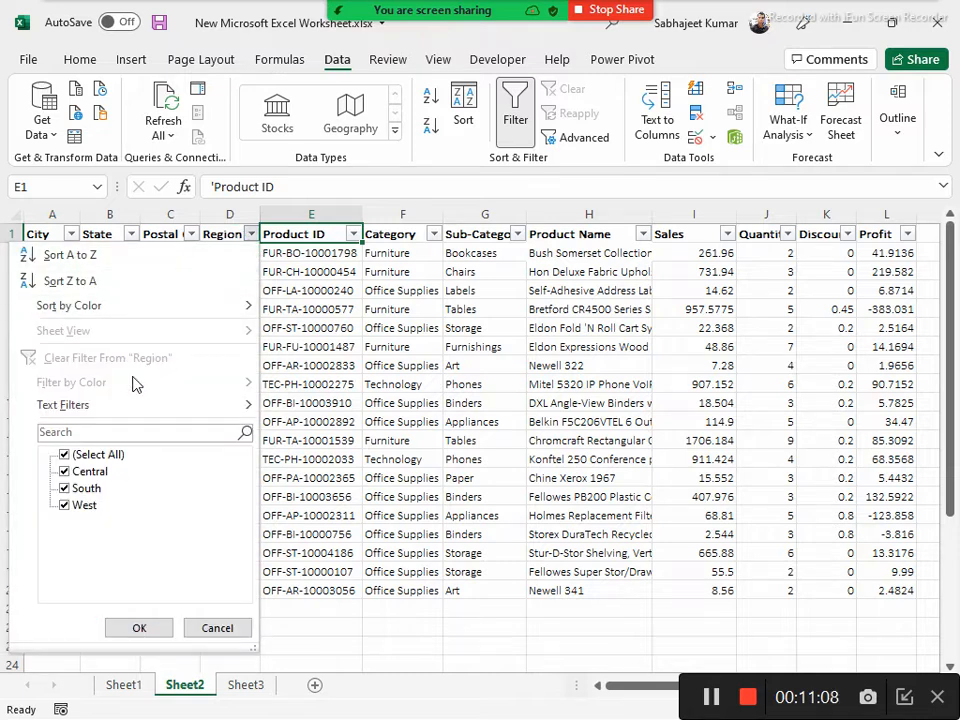
left_click(65, 455)
left_click(64, 488)
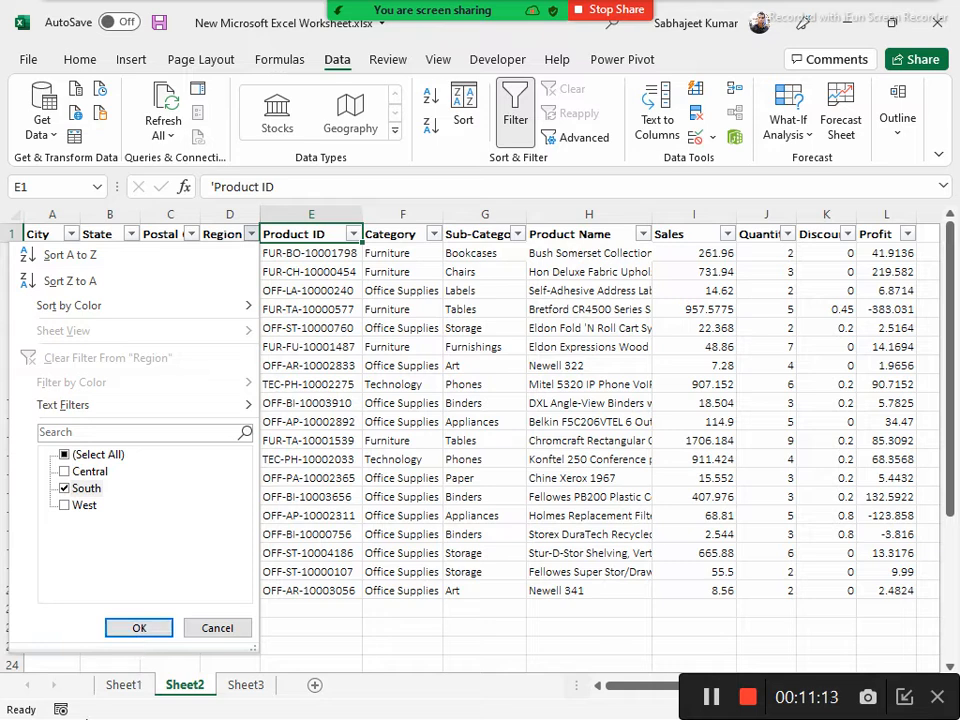
left_click(130, 632)
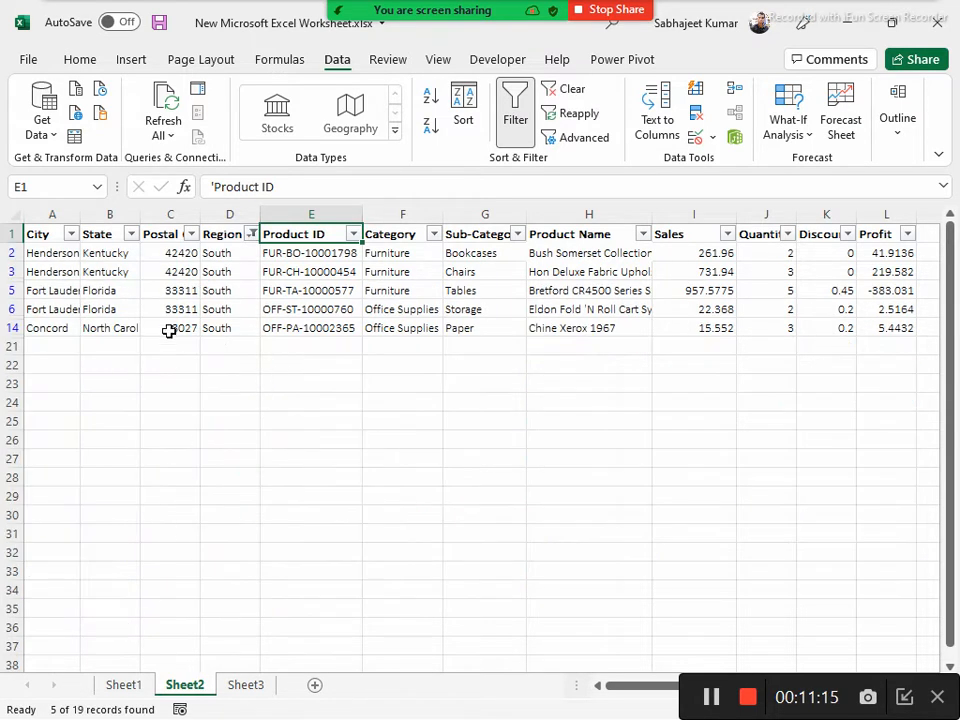
Filter the City column to Henderson in addition to the Region filter
left_click(71, 234)
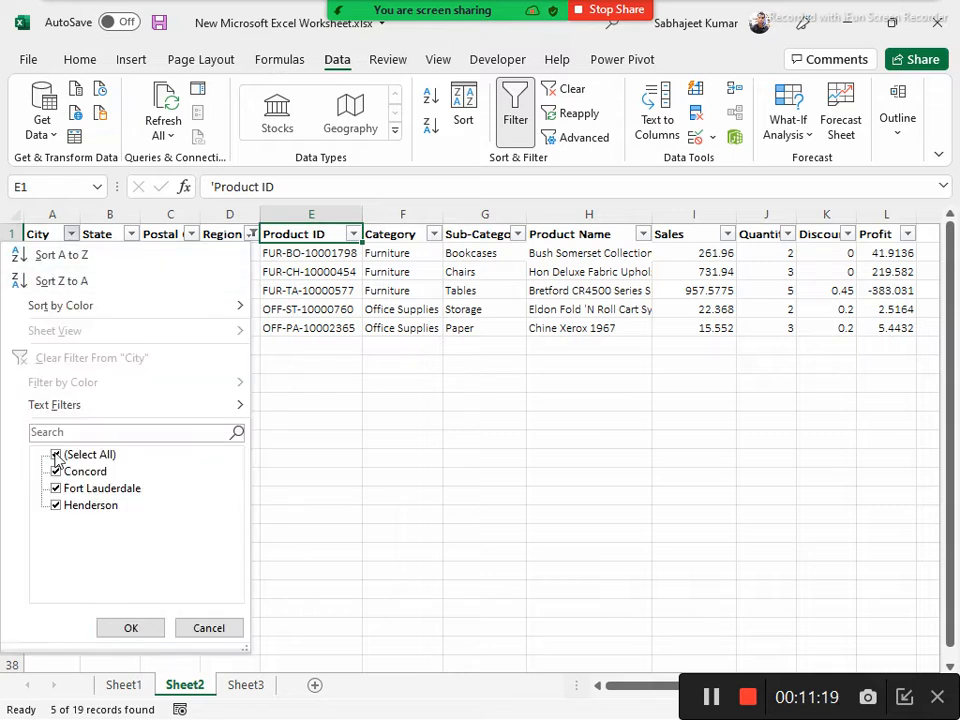
left_click(57, 455)
left_click(57, 506)
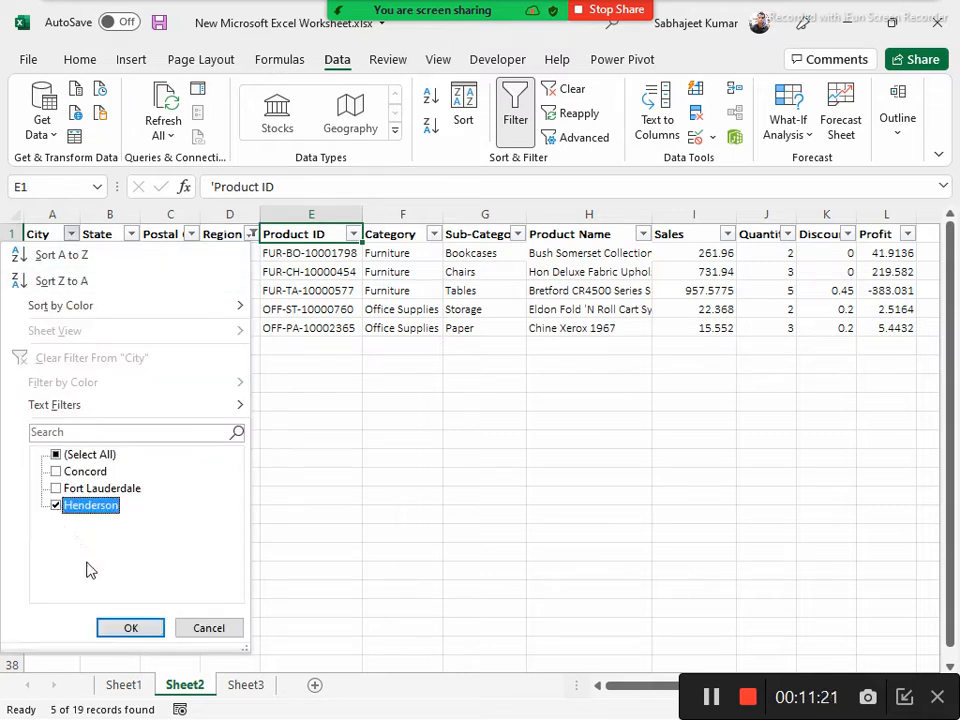
left_click(130, 628)
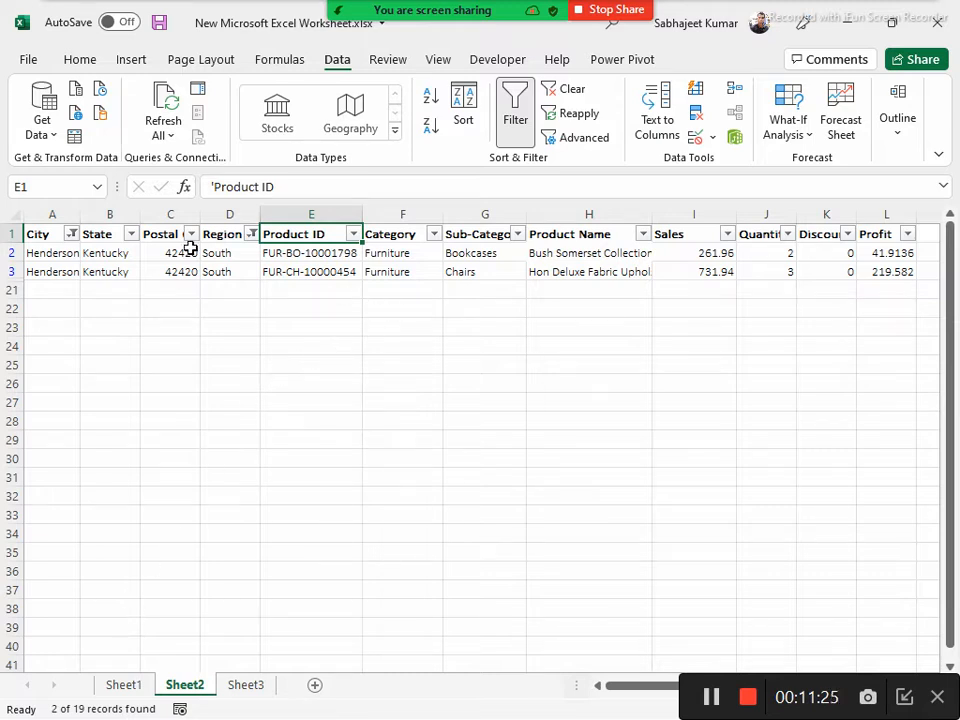
Examine the choices in the Category filter for the filtered rows and close the list without applying a change
left_click_drag(393, 250, 393, 268)
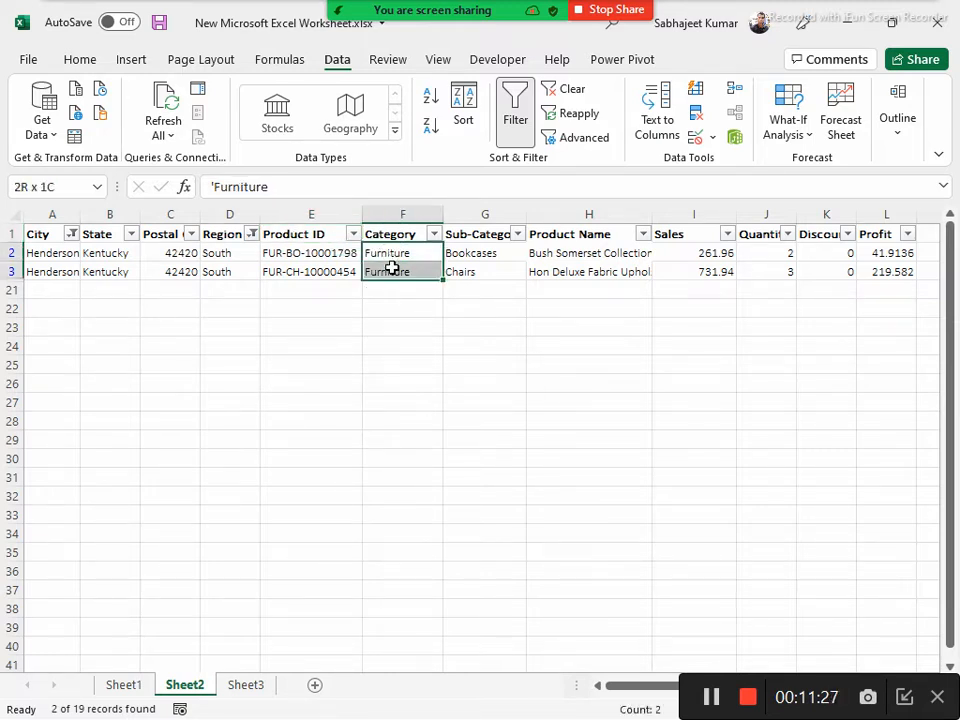
left_click(433, 234)
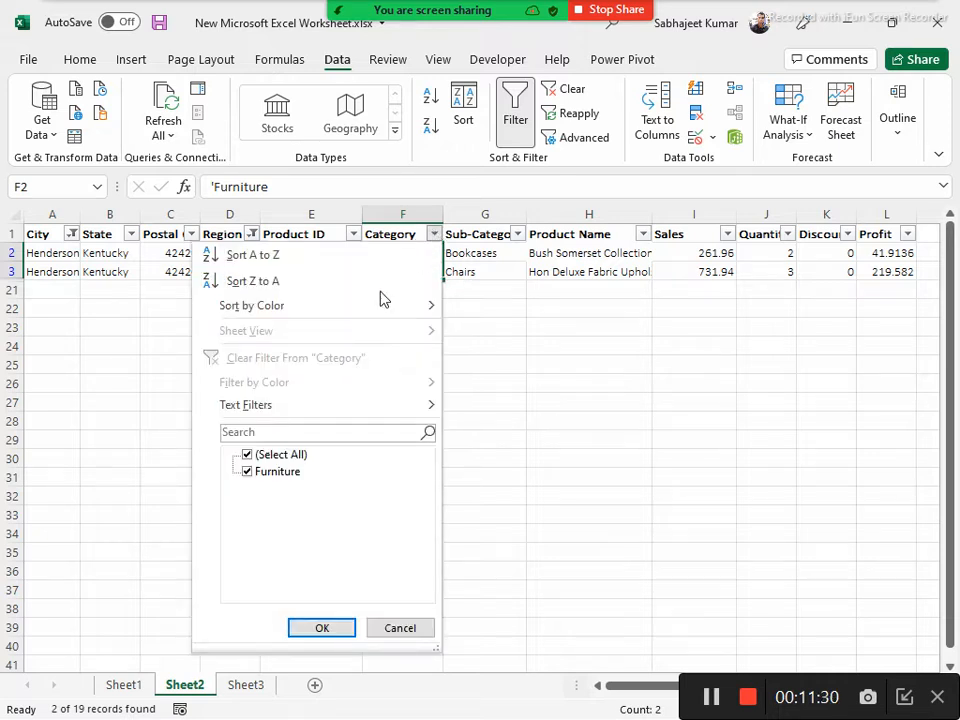
left_click(258, 476)
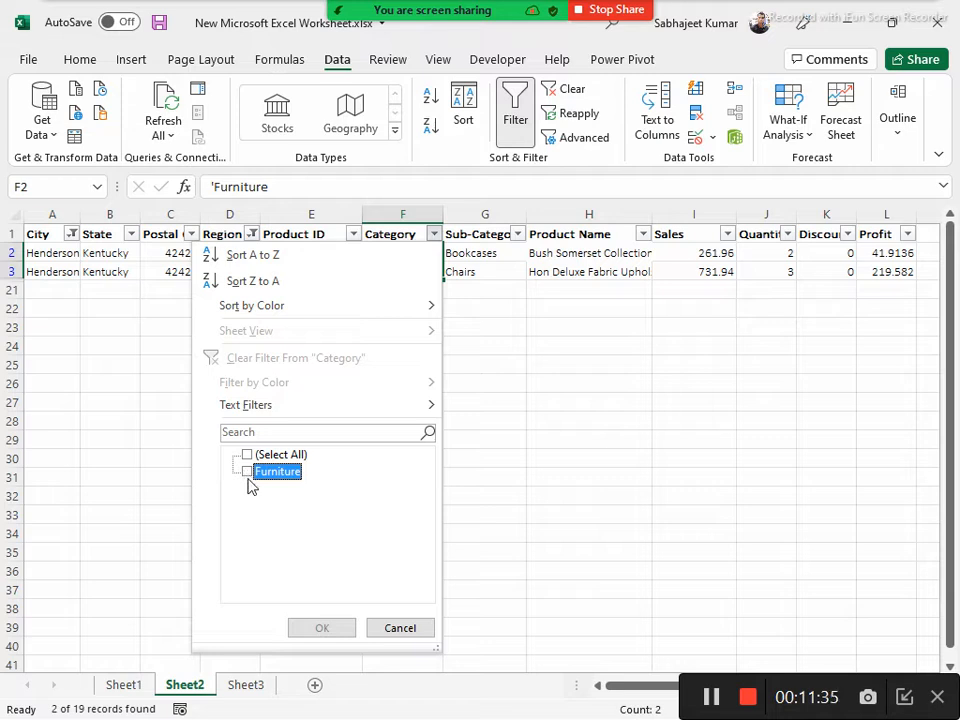
left_click(397, 630)
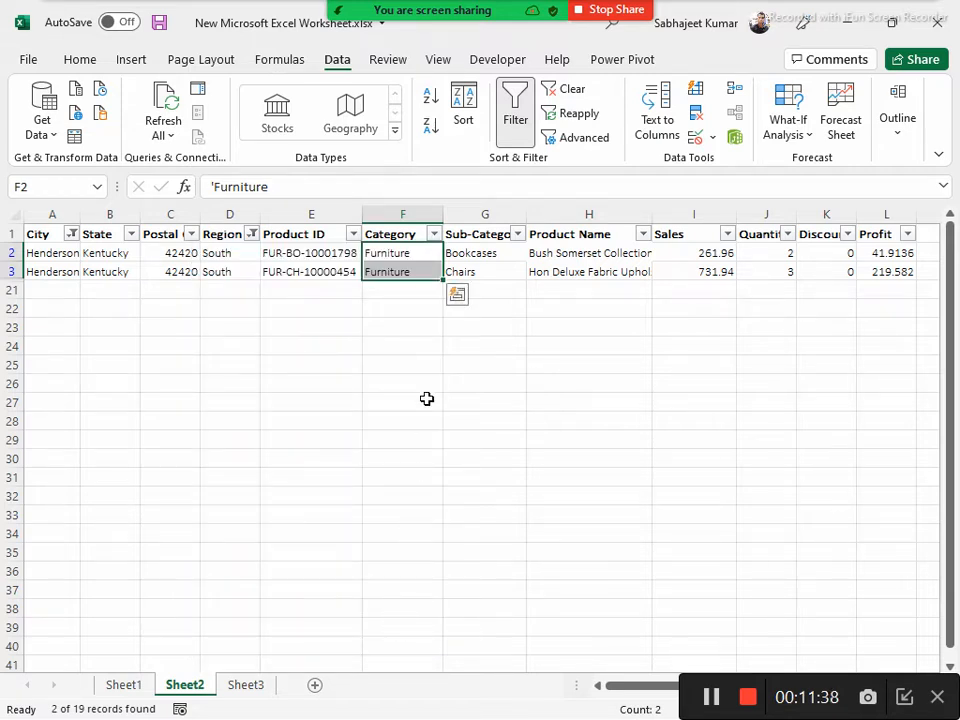
left_click(507, 258)
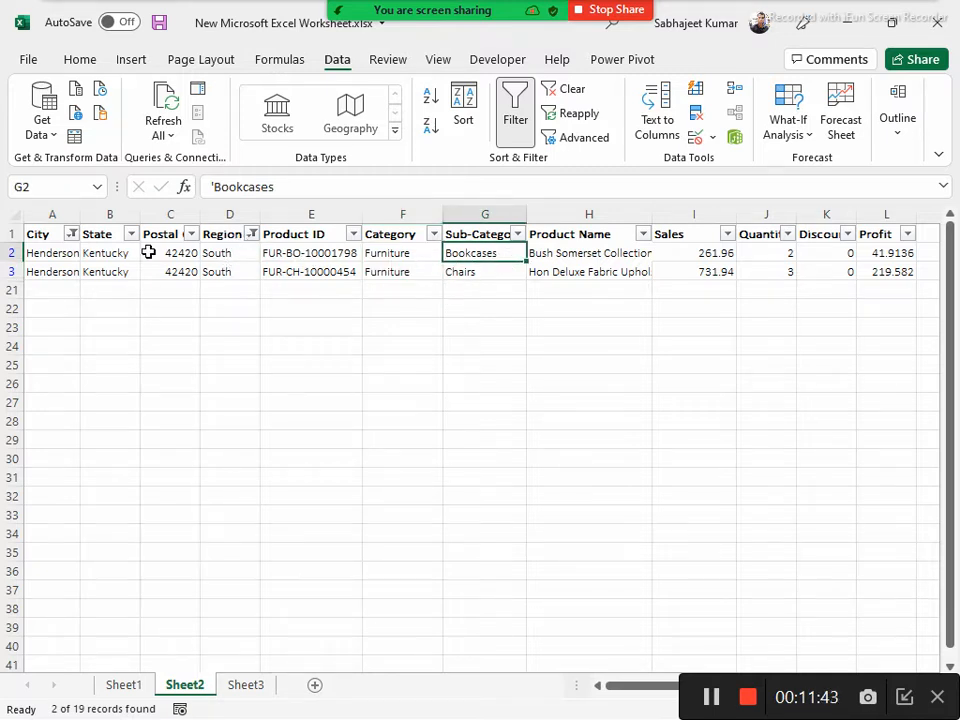
Reset the City and Region filters to show all rows and filter the Category column to Technology only
key("ctrl+shift+l")
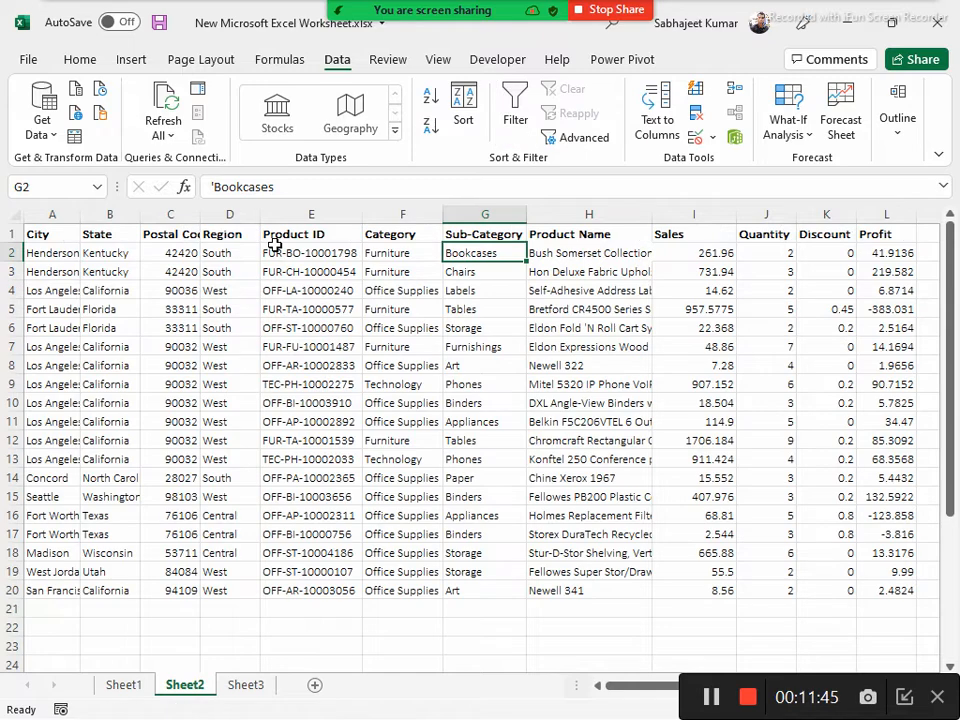
key("ctrl+shift+l")
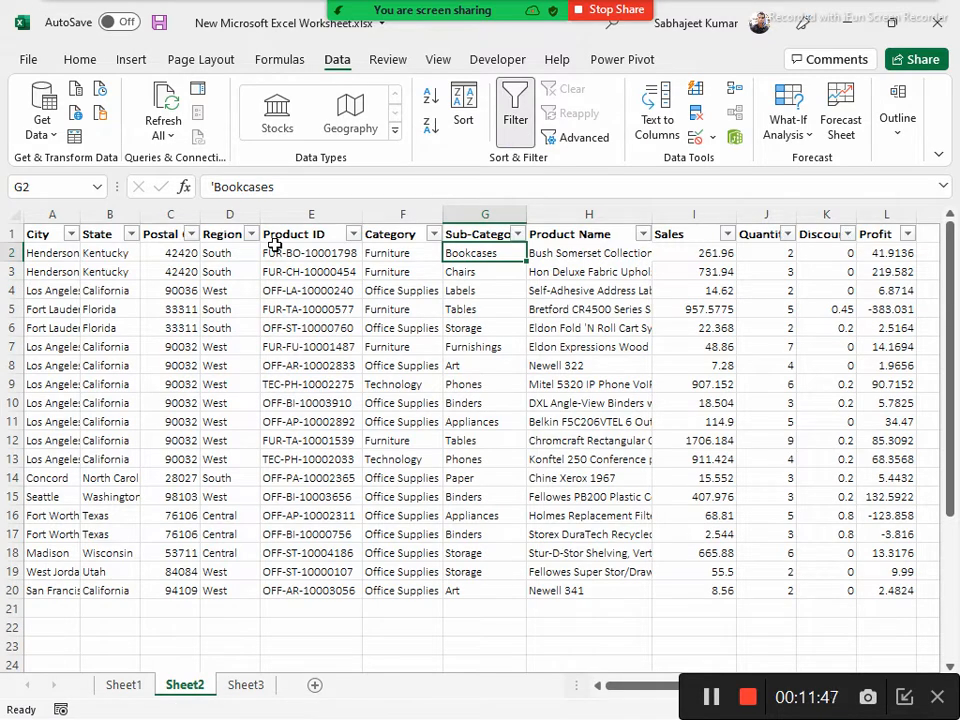
left_click(433, 236)
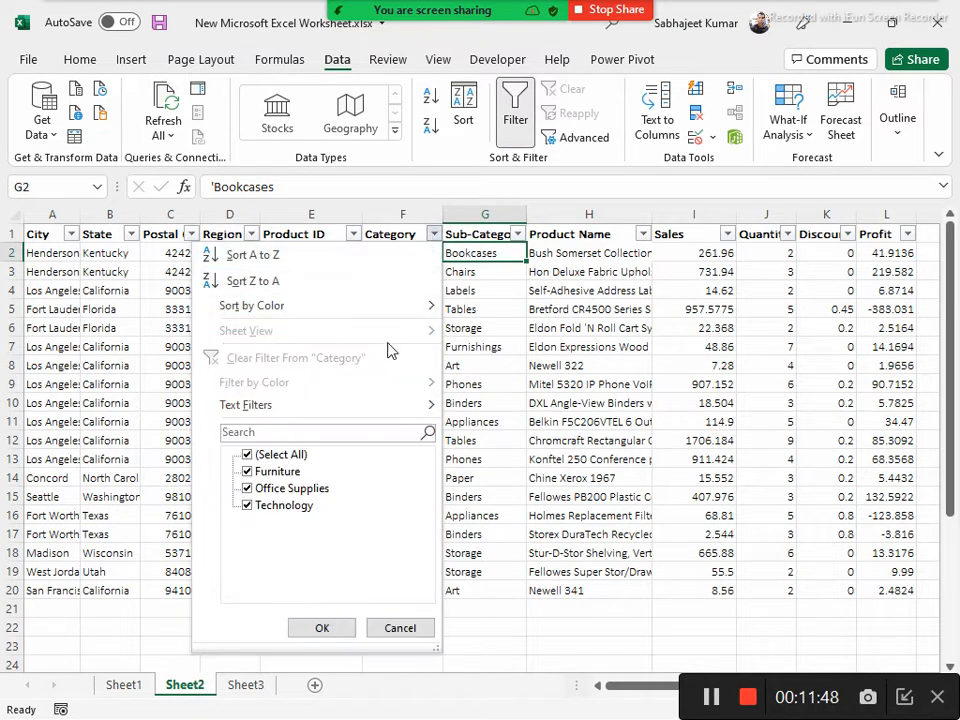
left_click(246, 456)
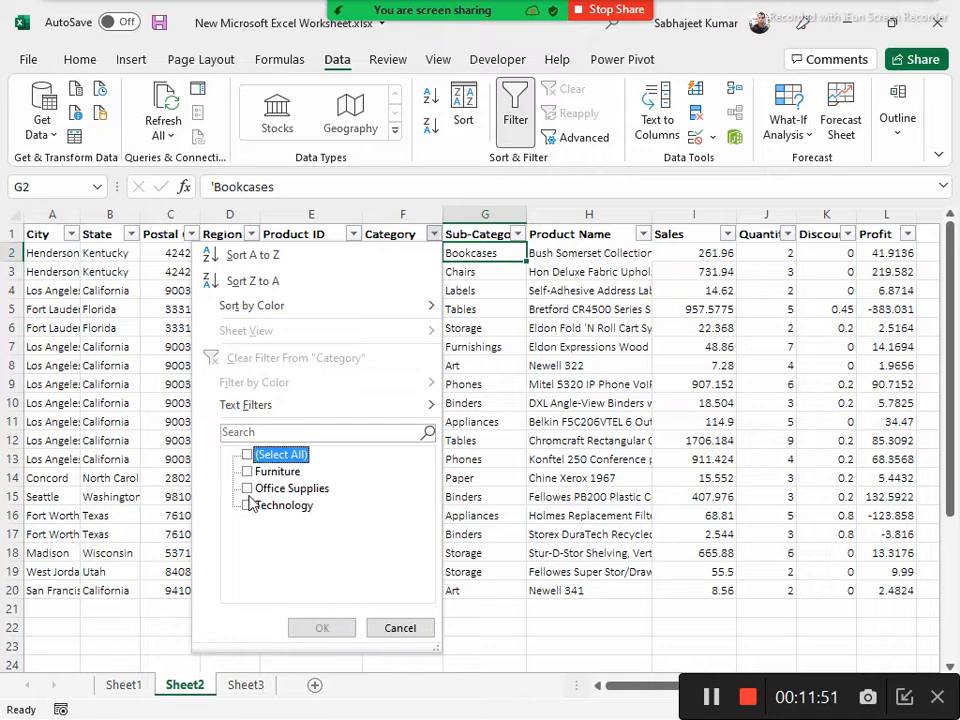
left_click(247, 489)
left_click(247, 489)
left_click(247, 505)
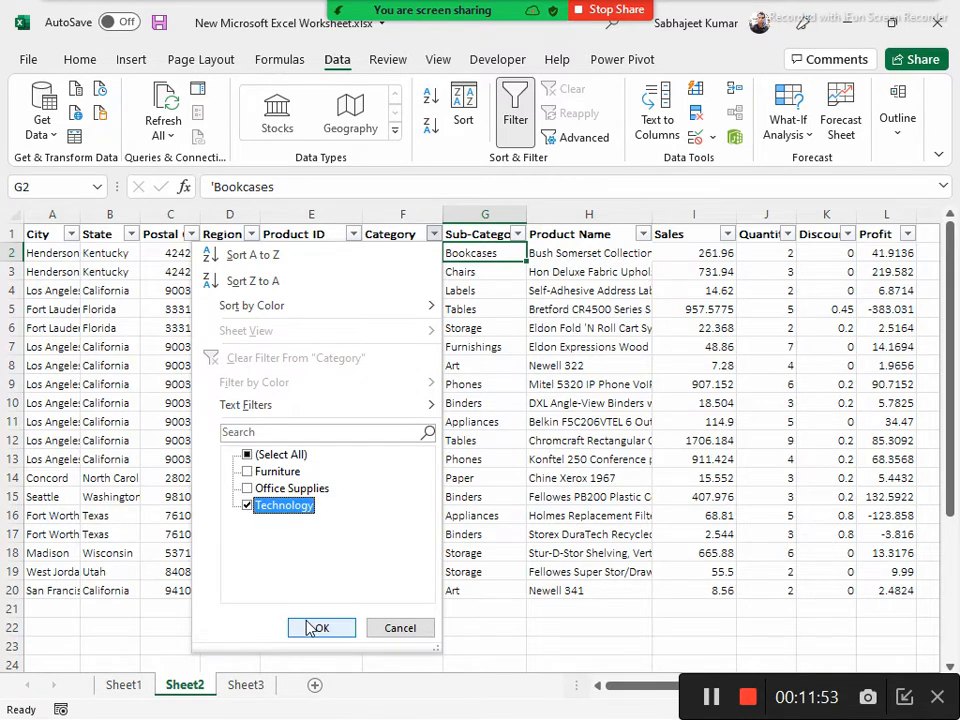
left_click(320, 628)
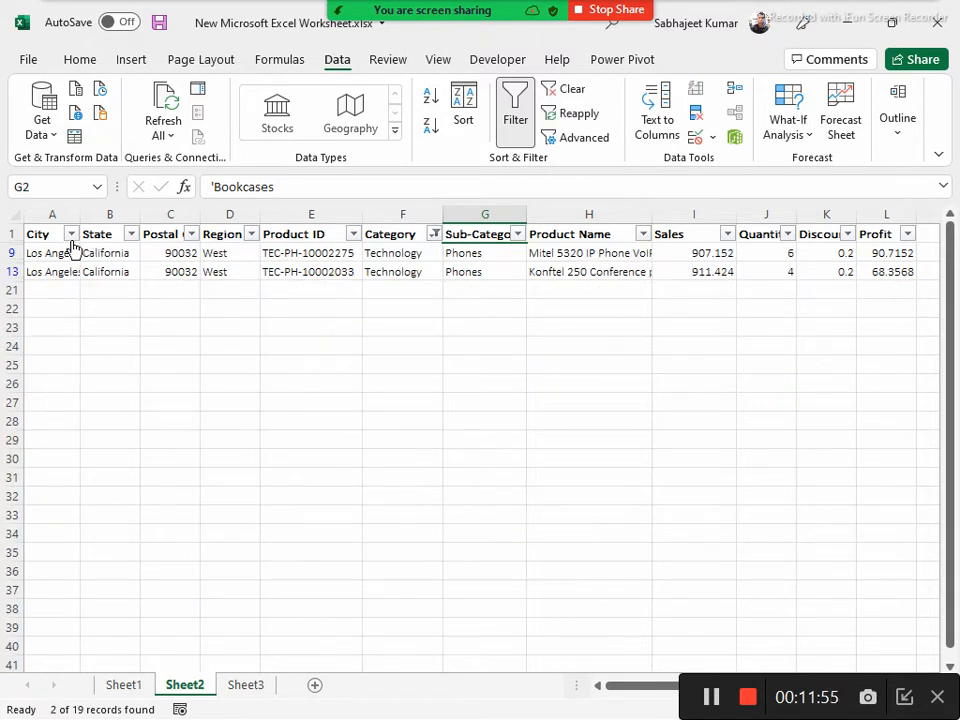
Check the City filter choices for the Technology rows without applying a change, and remove the column filters from the table
left_click(71, 233)
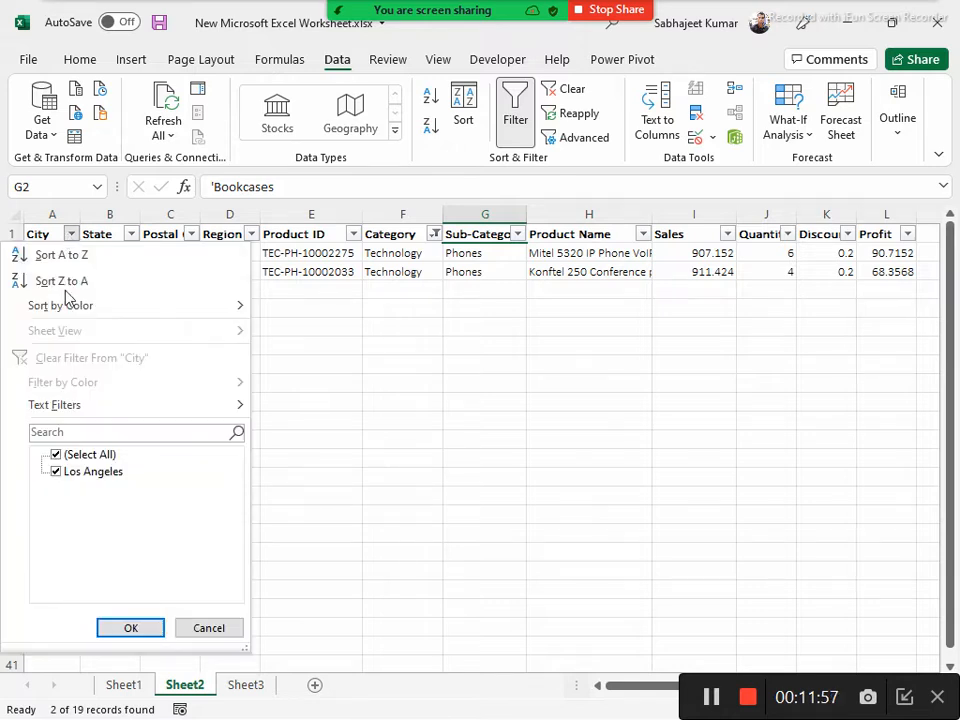
left_click(56, 471)
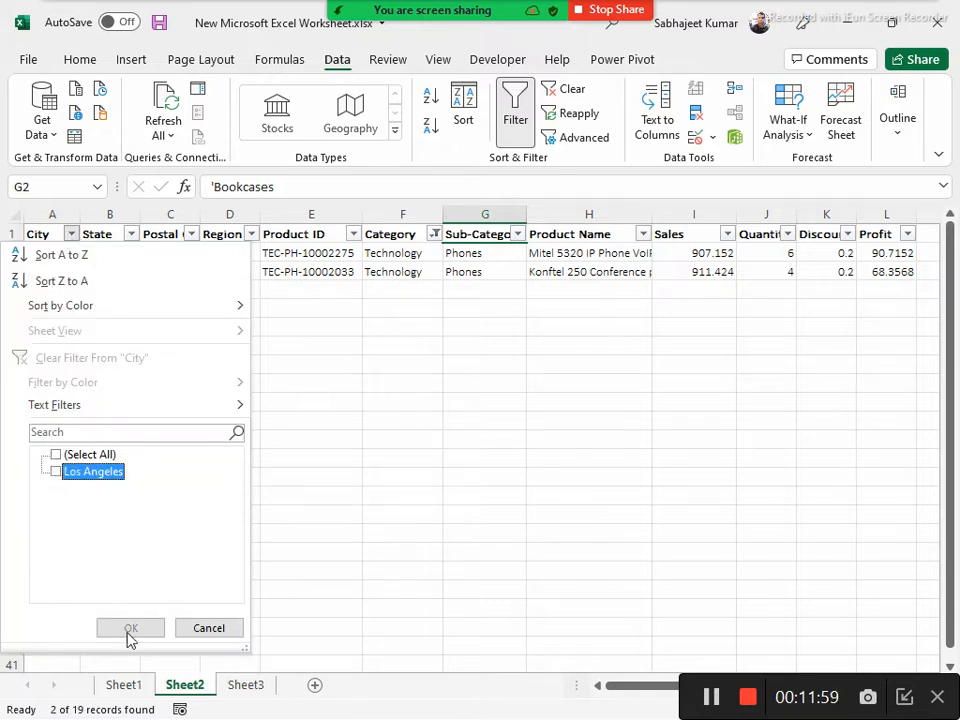
left_click(209, 627)
left_click(413, 233)
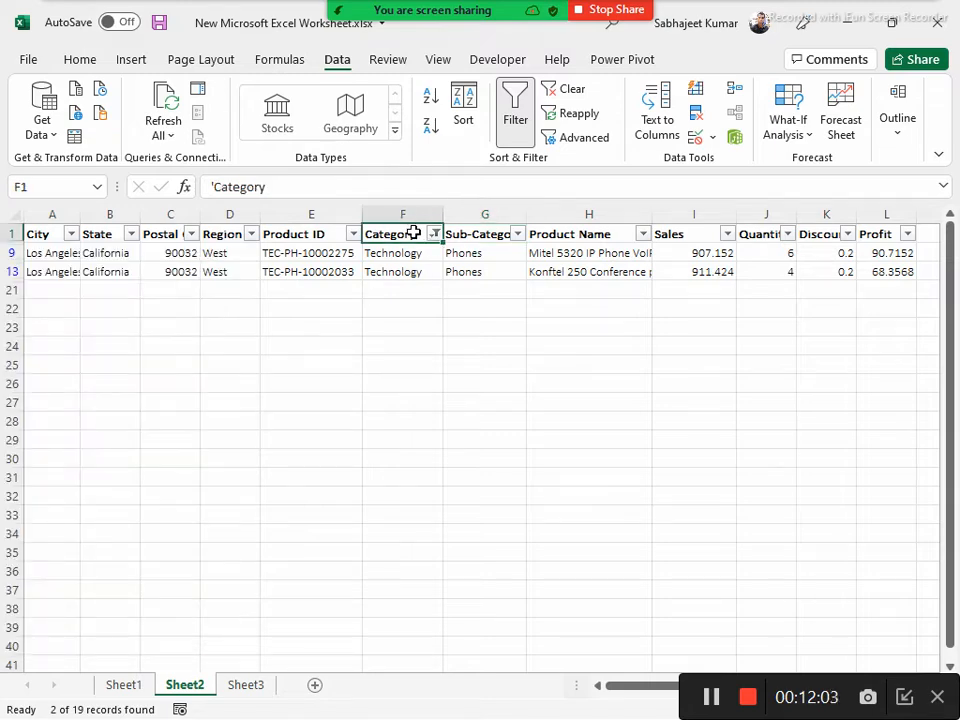
key("ctrl+shift+l")
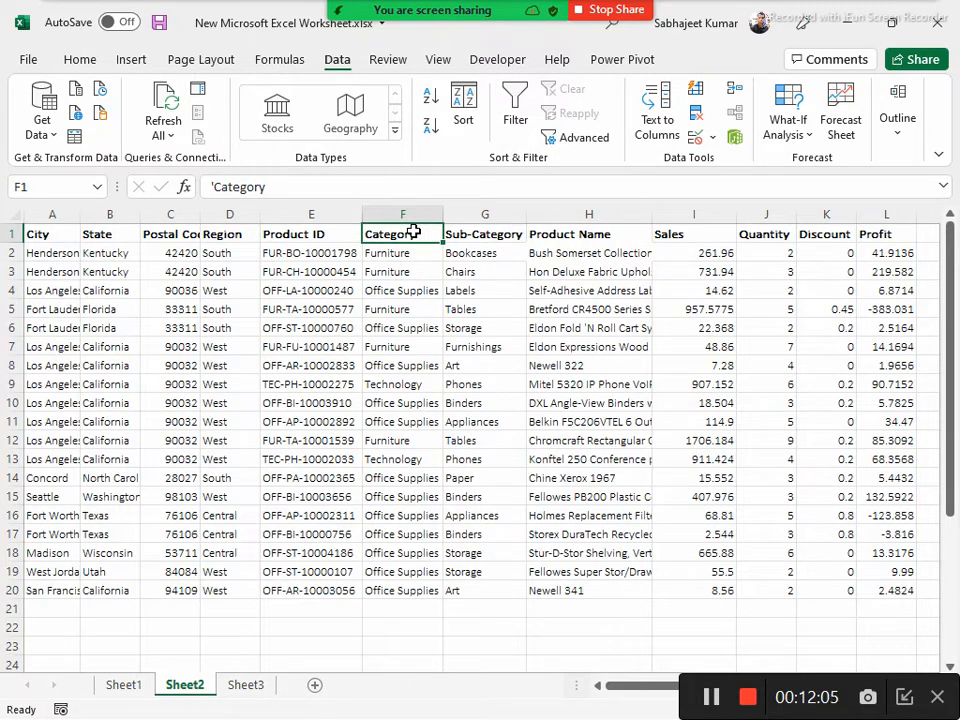
Open Advanced Filter with list range A1:L20 and criteria range N1:Y2, and choose copying to another location
left_click(560, 136)
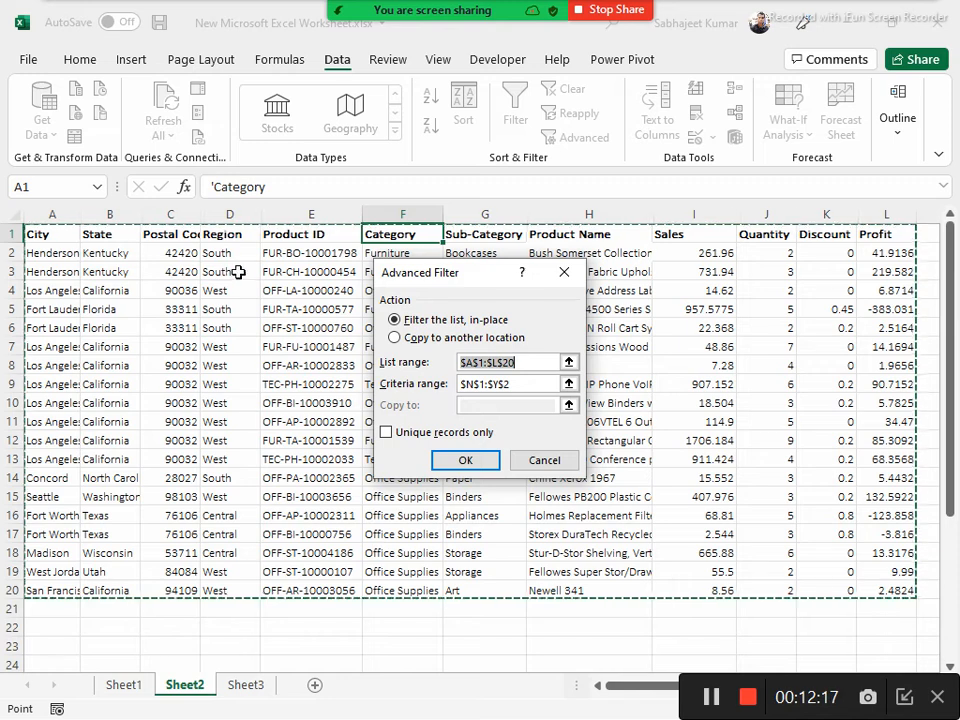
left_click(517, 382)
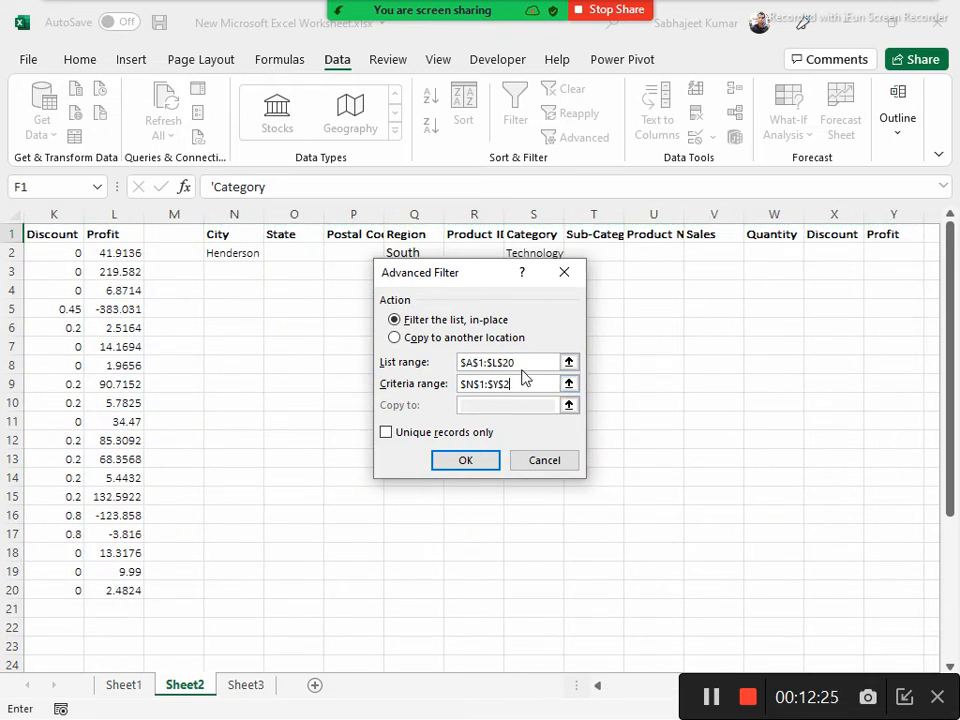
left_click(522, 366)
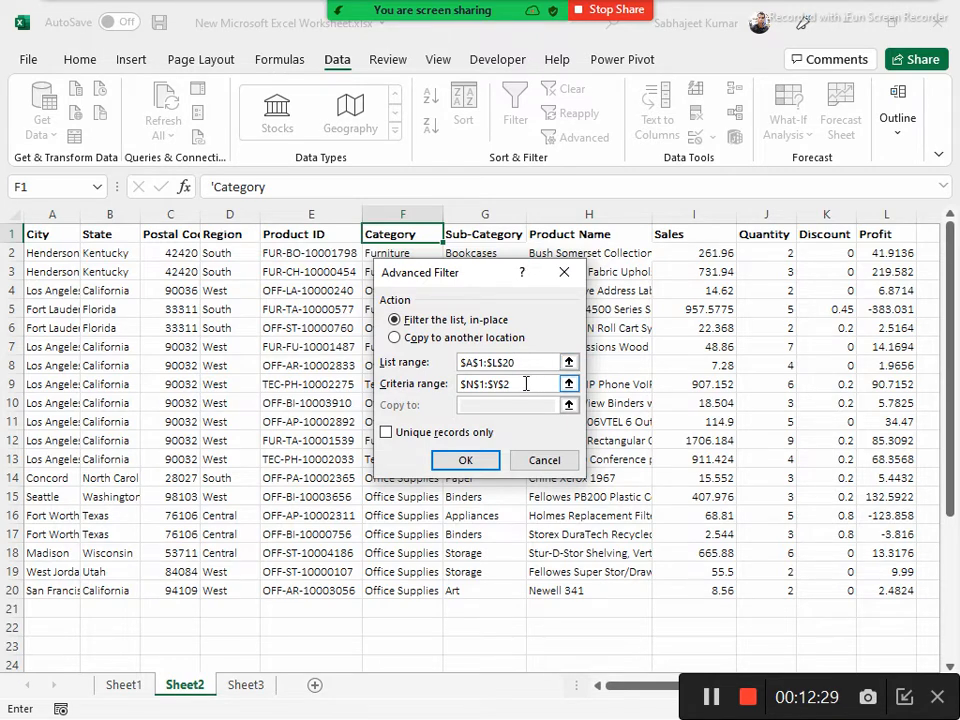
left_click(526, 383)
left_click(527, 368)
left_click(395, 337)
left_click(481, 404)
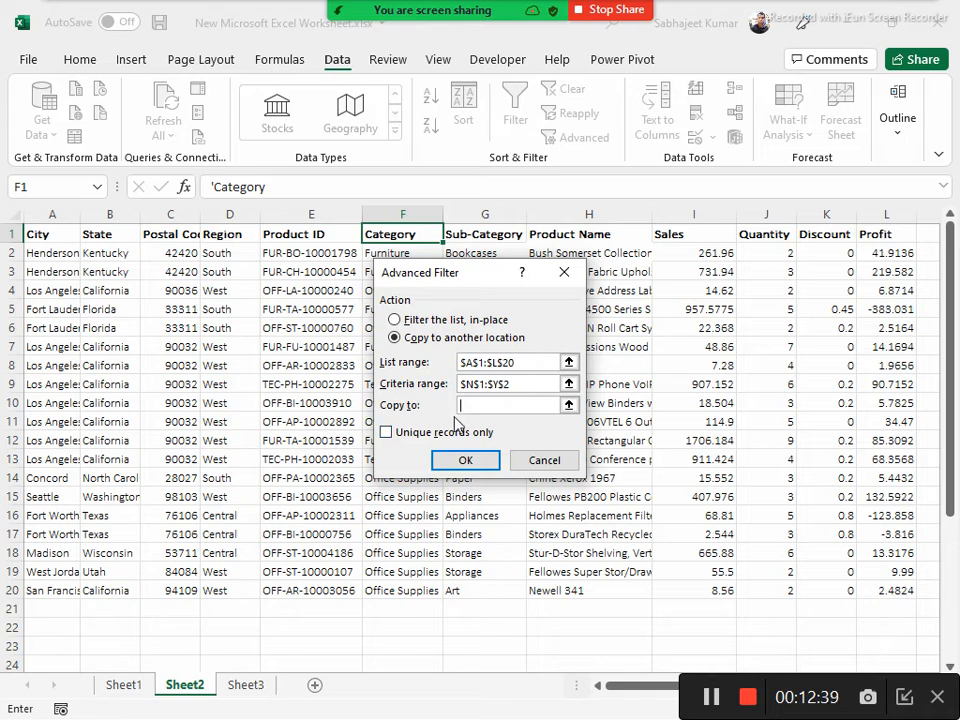
Try to copy the filtered records to cell A19 on Sheet3
left_click(236, 688)
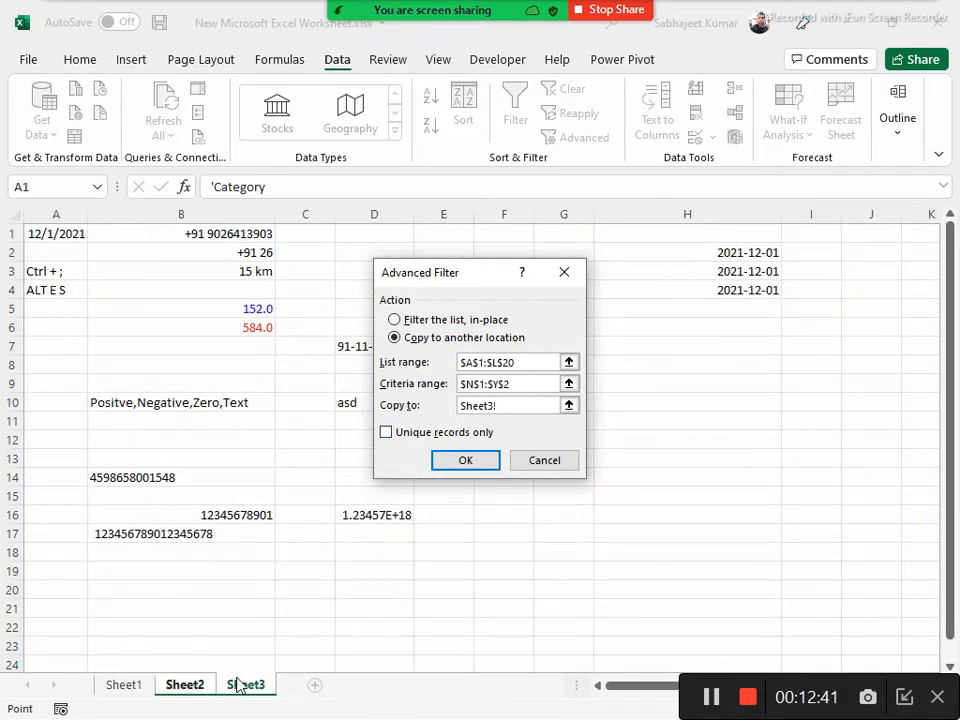
left_click(189, 686)
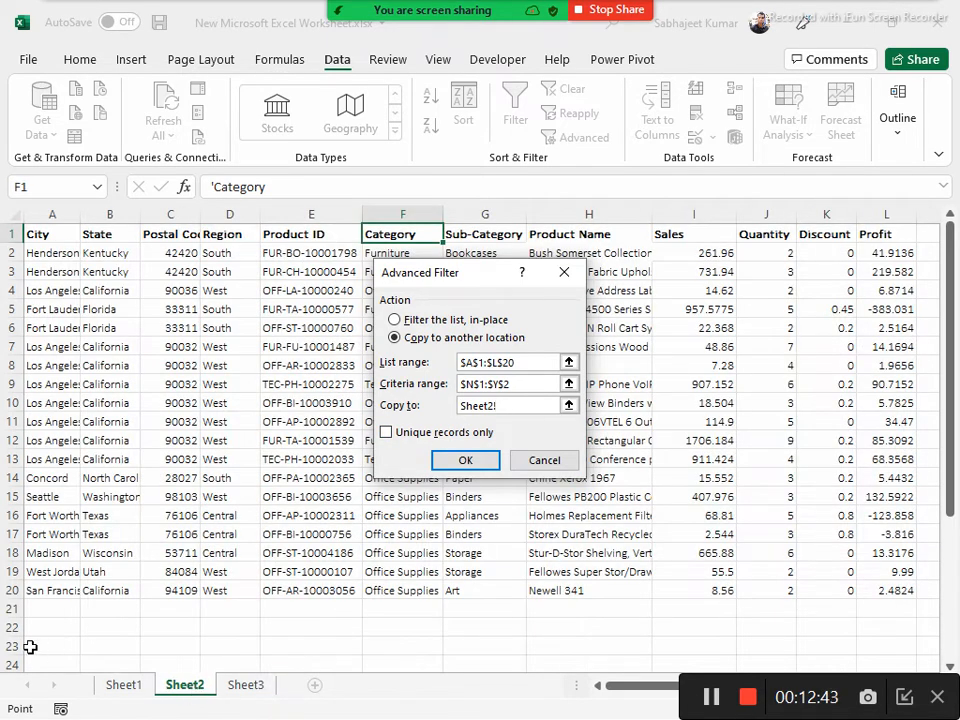
left_click(236, 687)
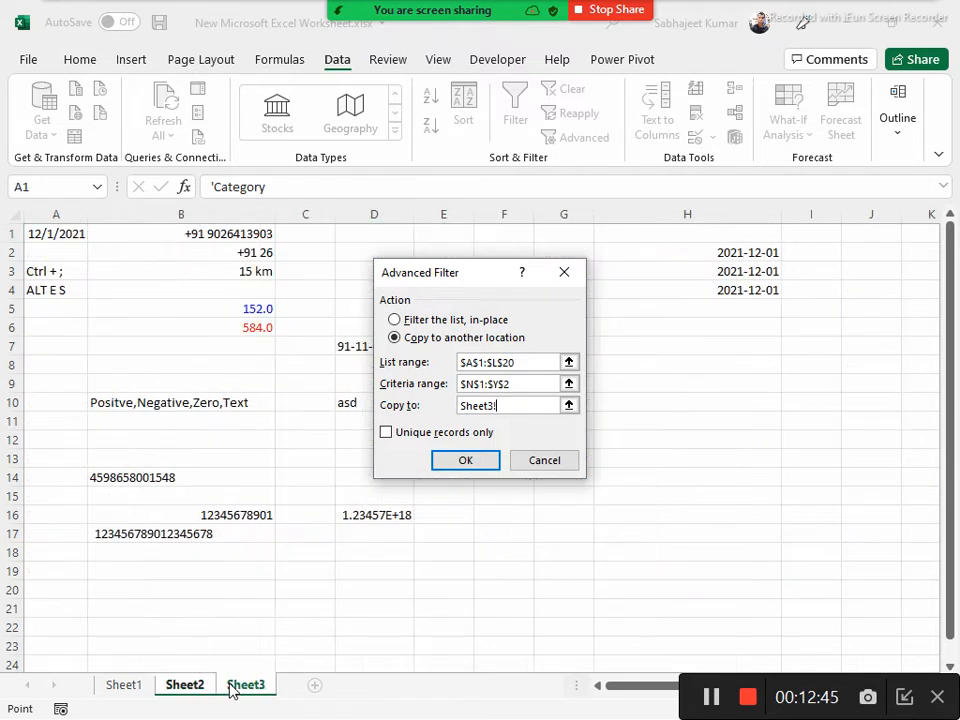
left_click(49, 588)
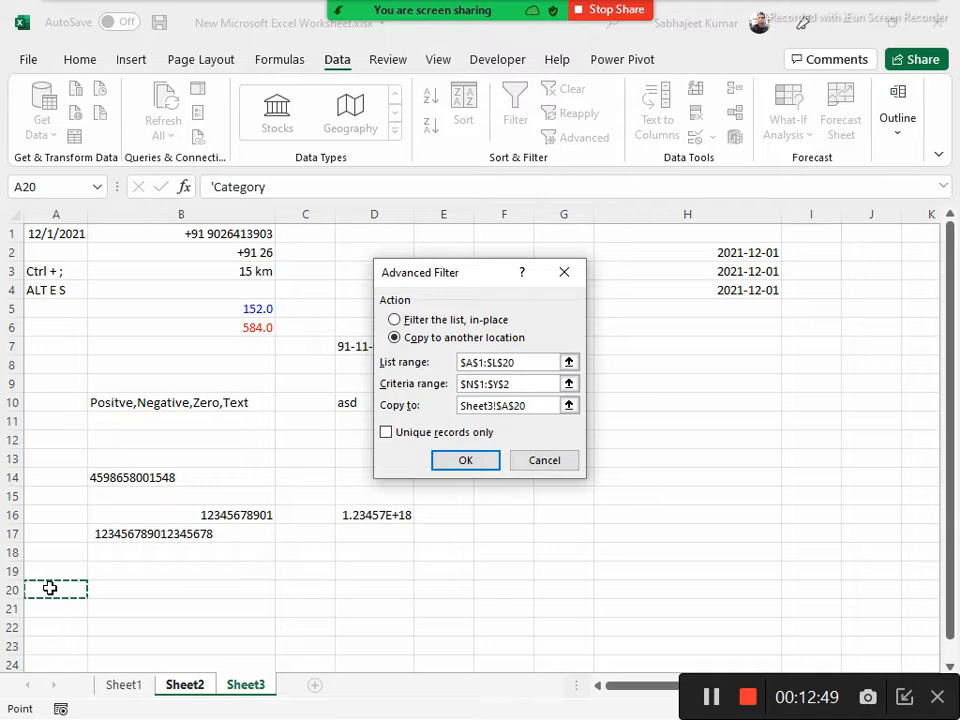
left_click(48, 570)
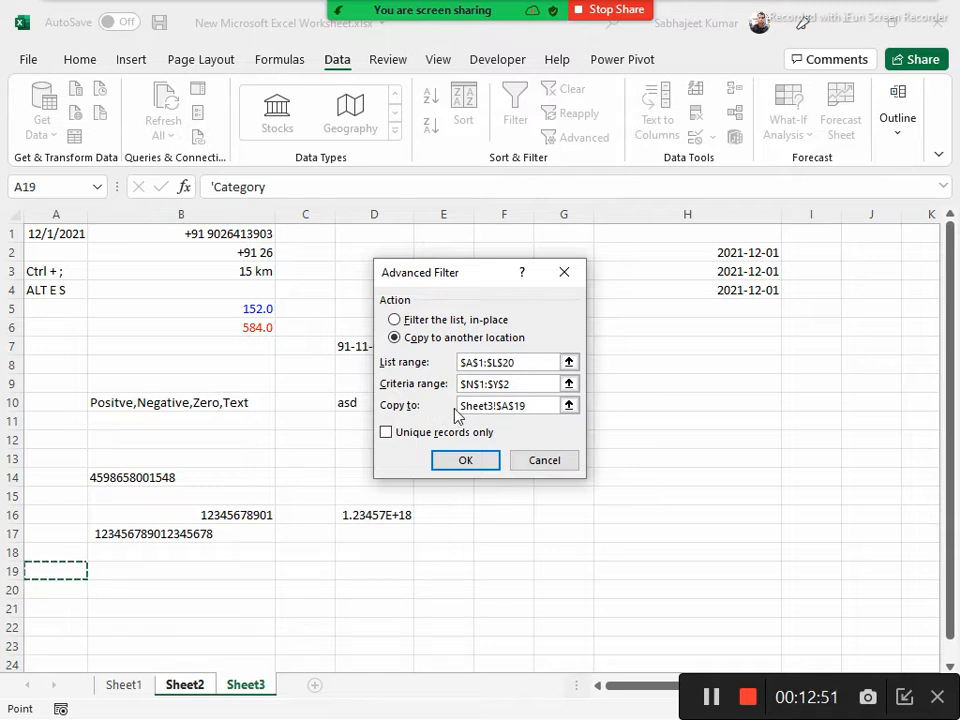
left_click(467, 461)
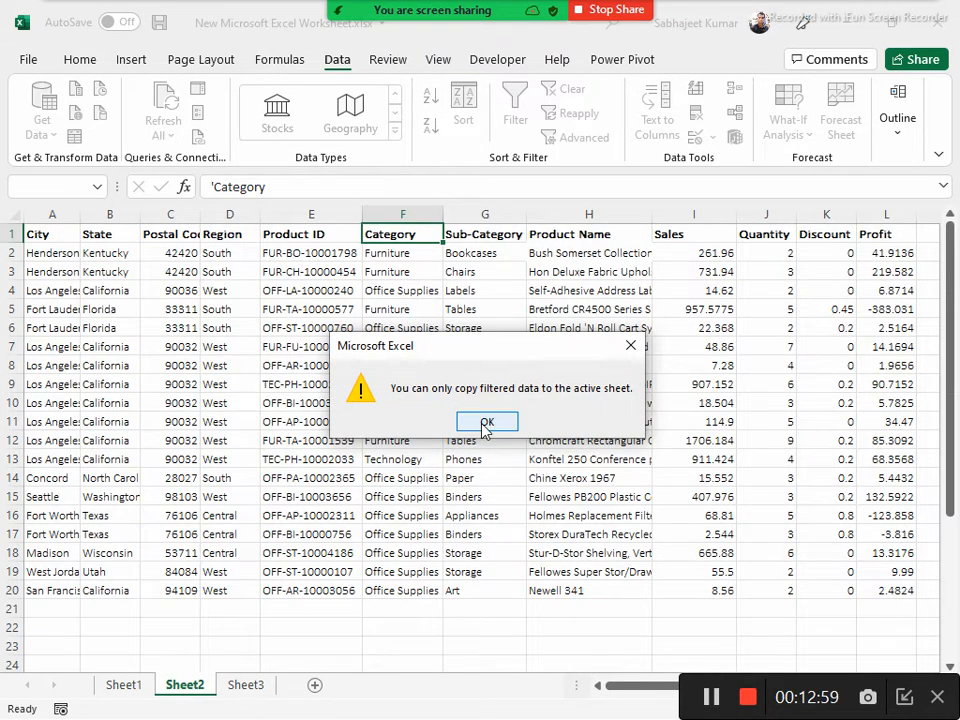
left_click(488, 422)
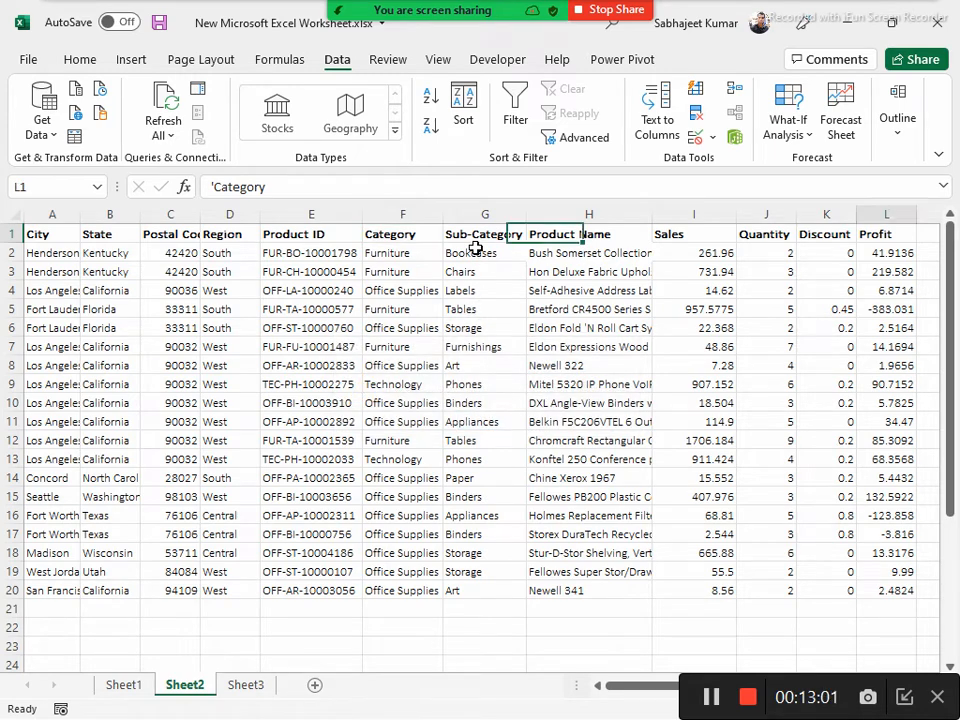
Clear the Technology criterion under the Category header in the criteria range
key("Right")
key("Right")
key("Right")
key("Right")
key("Right")
key("Right")
key("Right")
key("Right")
key("Right")
key("Right")
key("Right")
key("Right")
key("Right")
key("Right")
key("Right")
key("Down")
key("Left")
key("Left")
key("Delete")
key("Up")
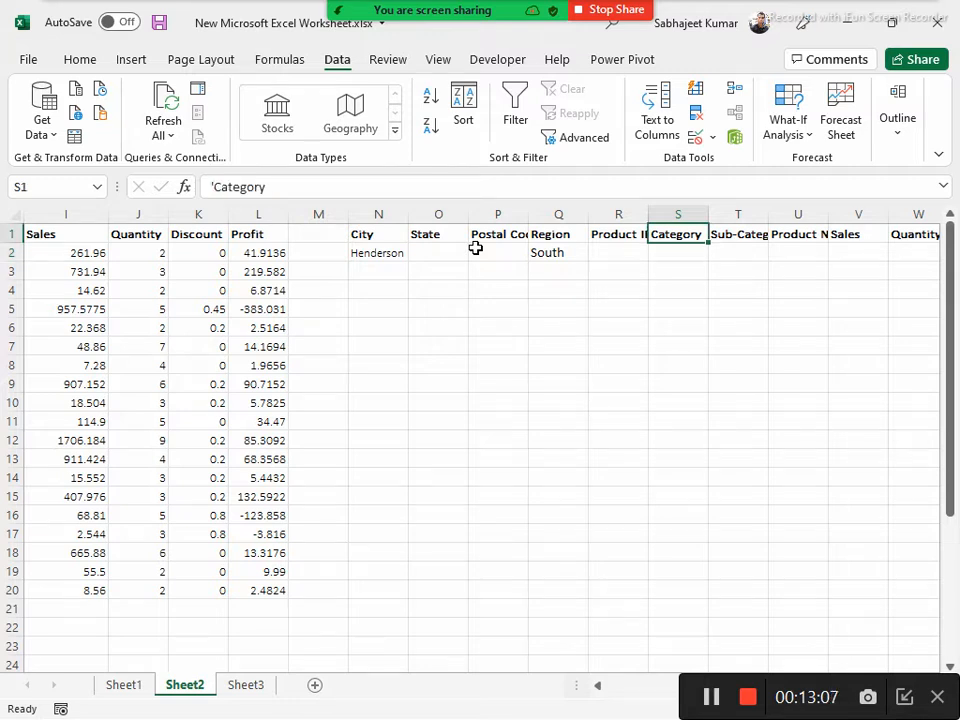
key("ctrl+Left")
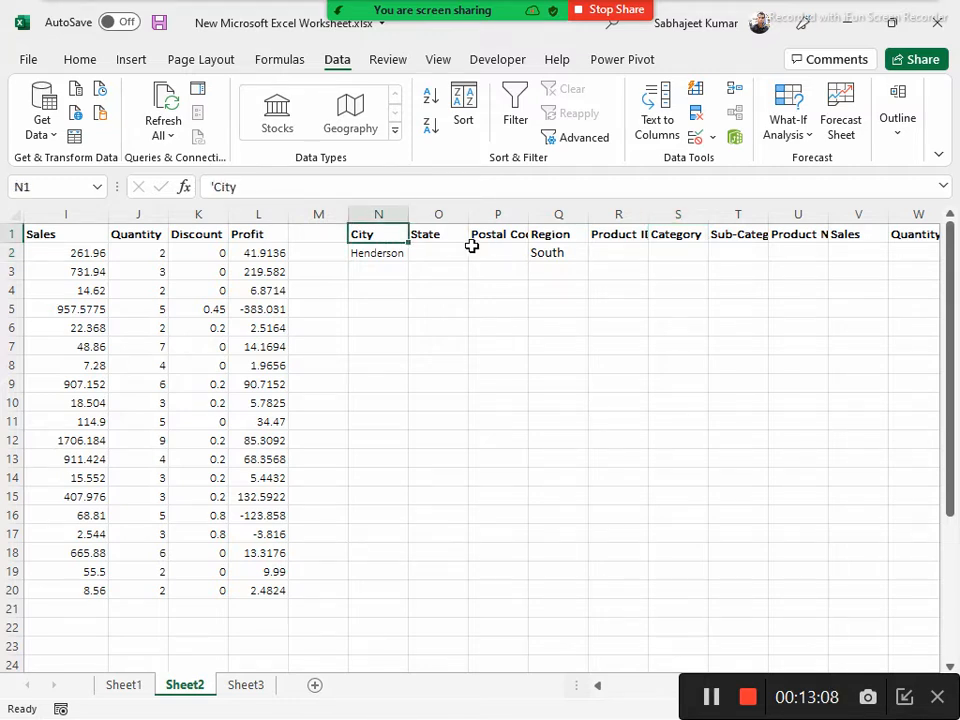
Try to copy the records matching criteria range N1:Y2 to cell A20 on Sheet3 with Advanced Filter
left_click(197, 323)
left_click(574, 137)
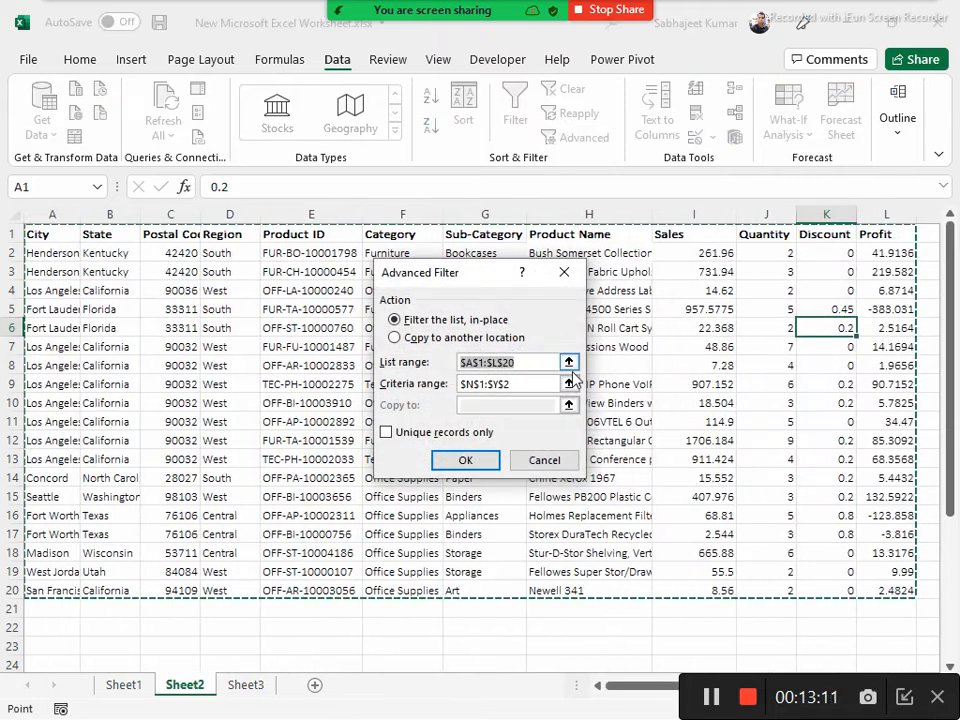
left_click(401, 342)
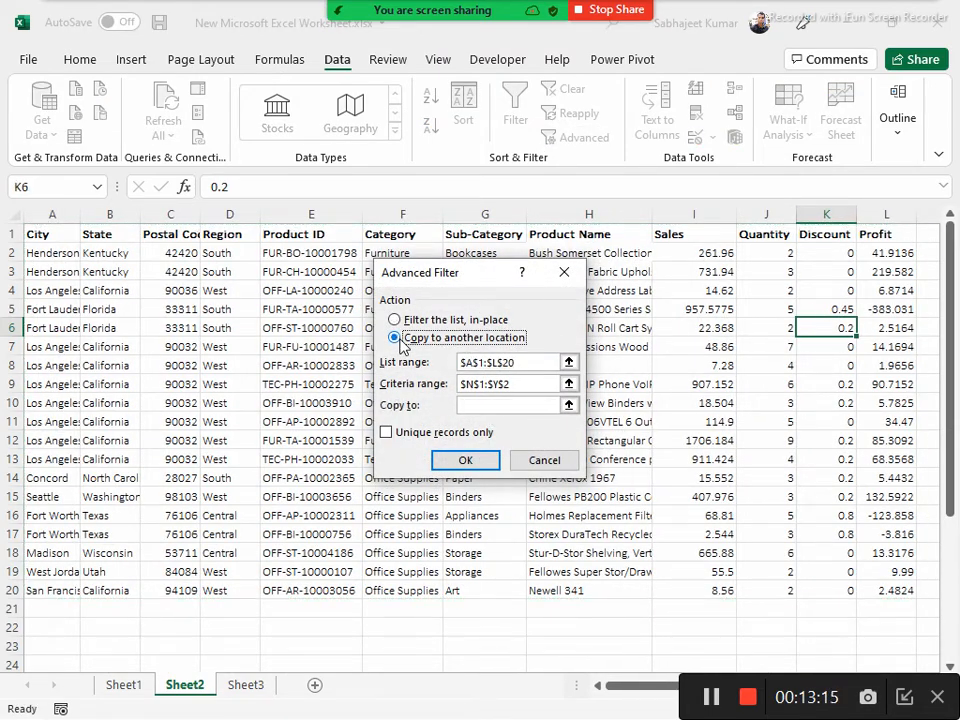
left_click(245, 686)
left_click(50, 584)
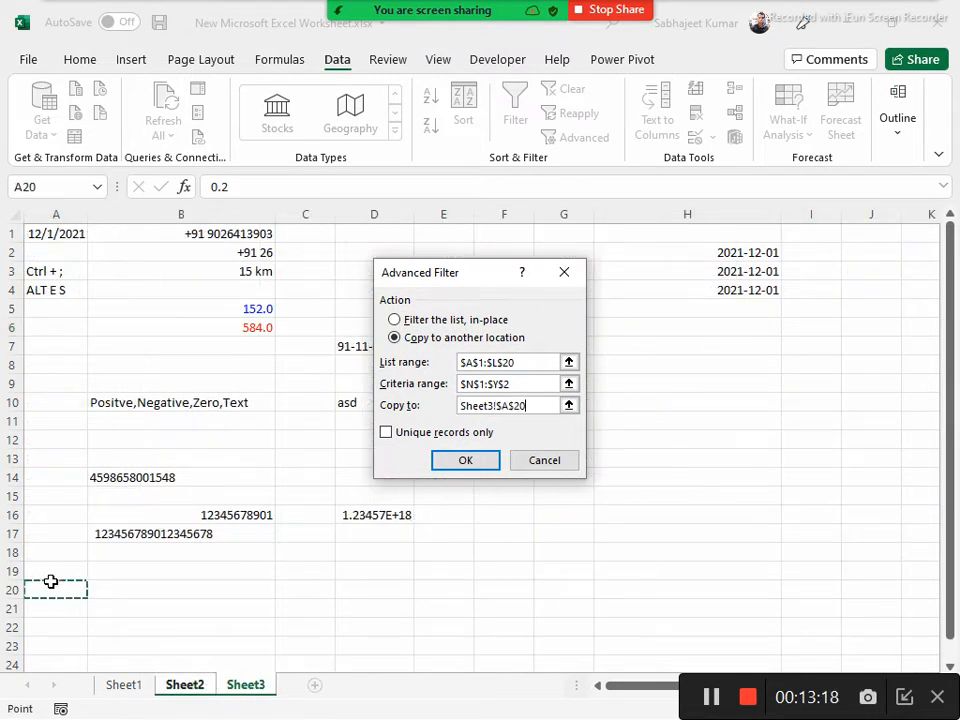
left_click(476, 466)
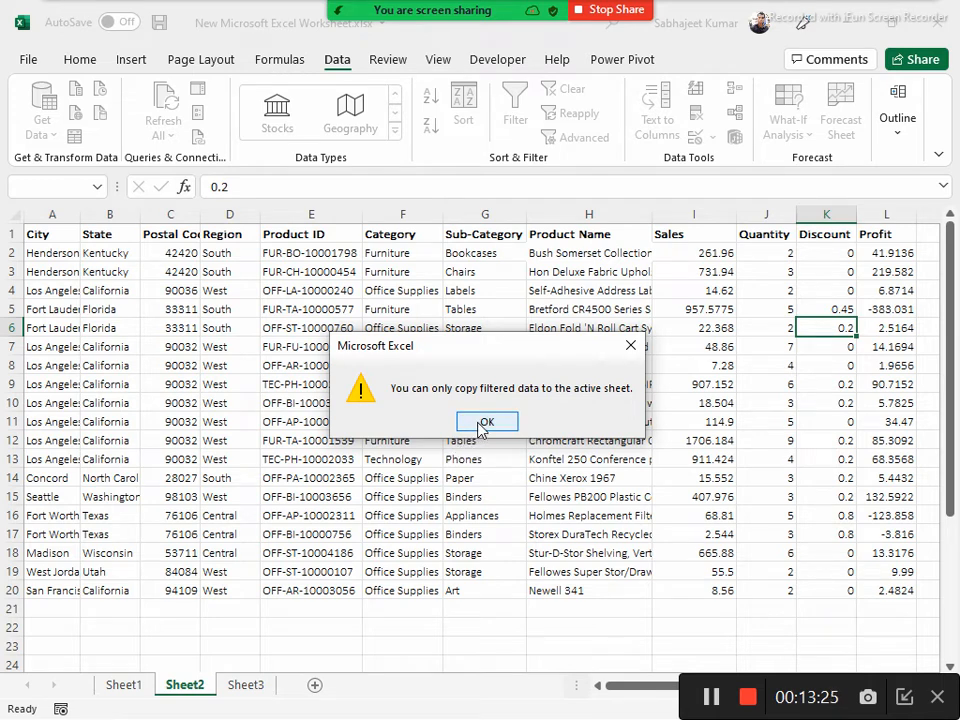
left_click(484, 422)
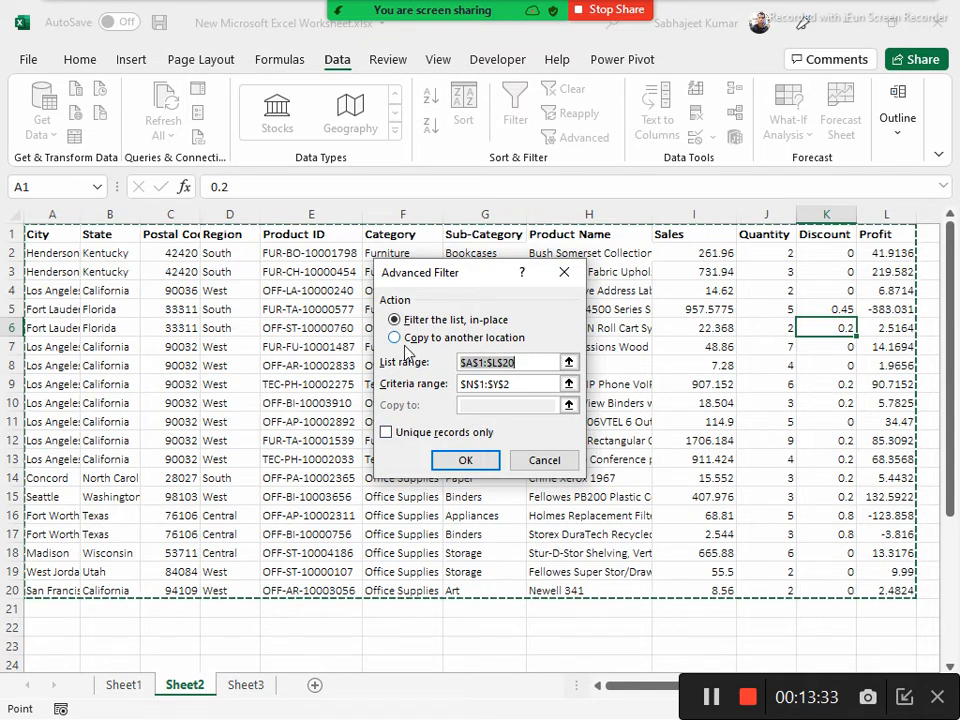
Copy the records of A1:L20 that match criteria range N1:Y2 to cell B23 on Sheet2 with Advanced Filter
left_click(395, 337)
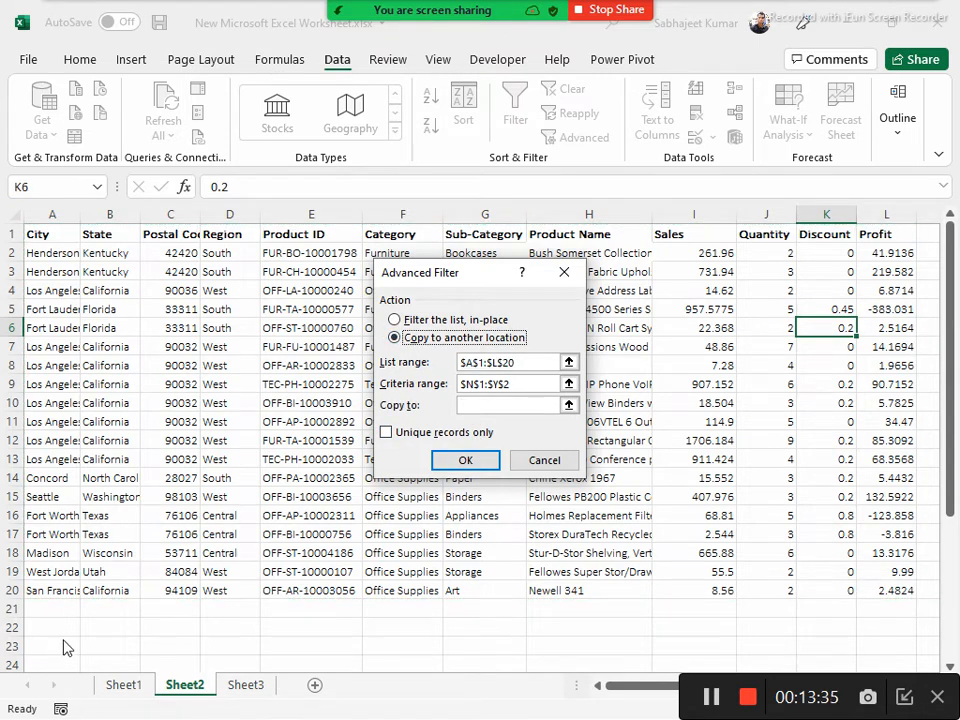
left_click(485, 403)
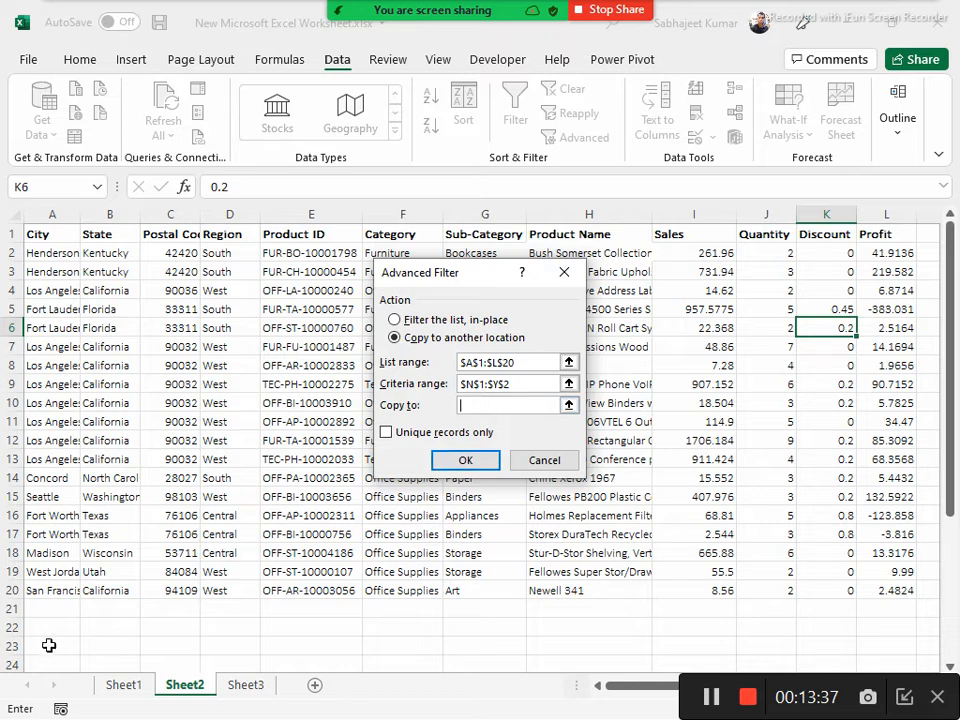
left_click(120, 642)
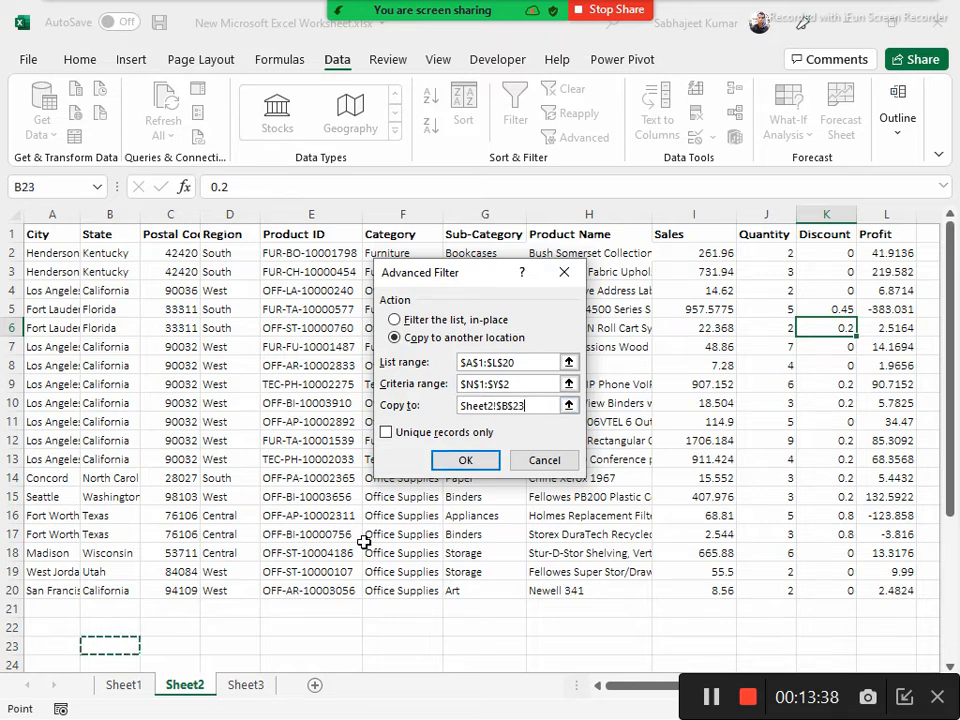
left_click(466, 460)
scroll(325, 546, "down", 6)
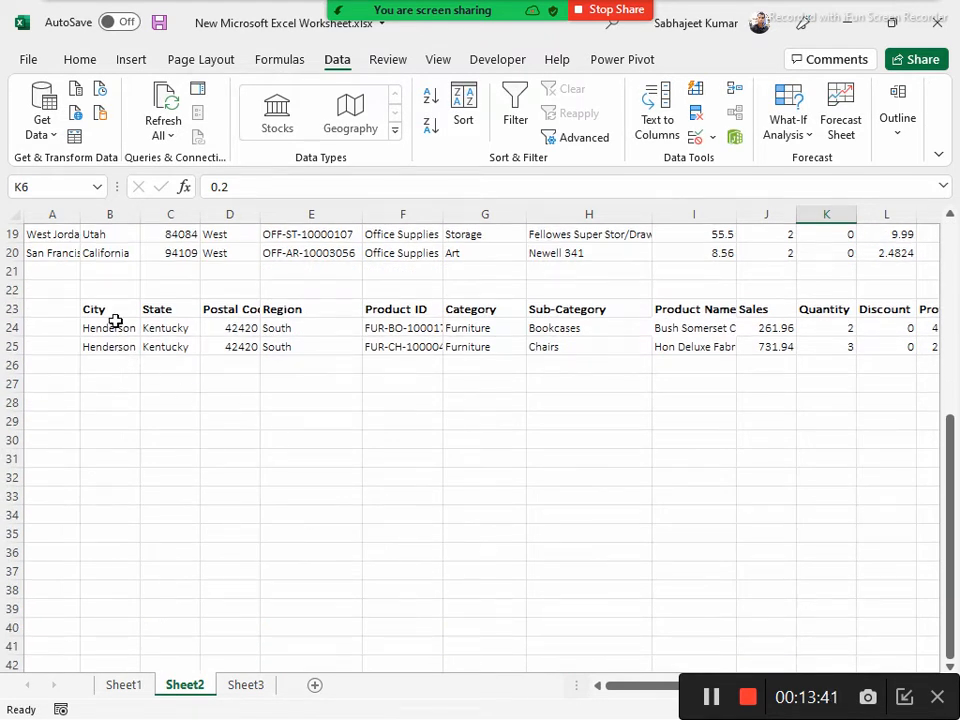
Delete the copied filter results in rows 23 to 25 and undo the deletion
left_click_drag(108, 314, 871, 338)
scroll(466, 346, "up", 6)
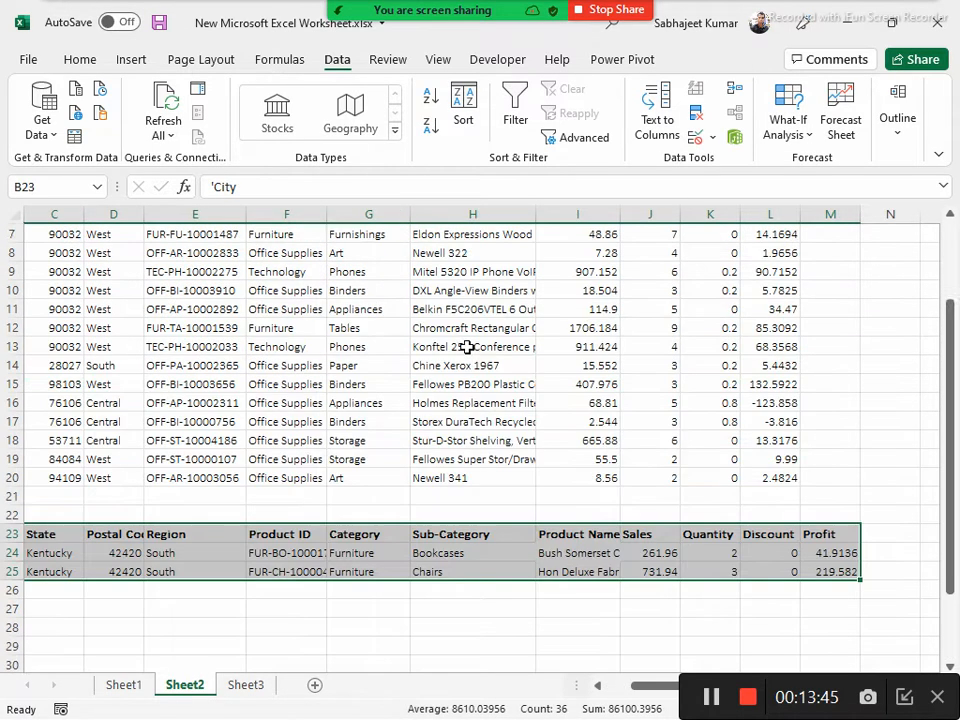
scroll(466, 346, "down", 4)
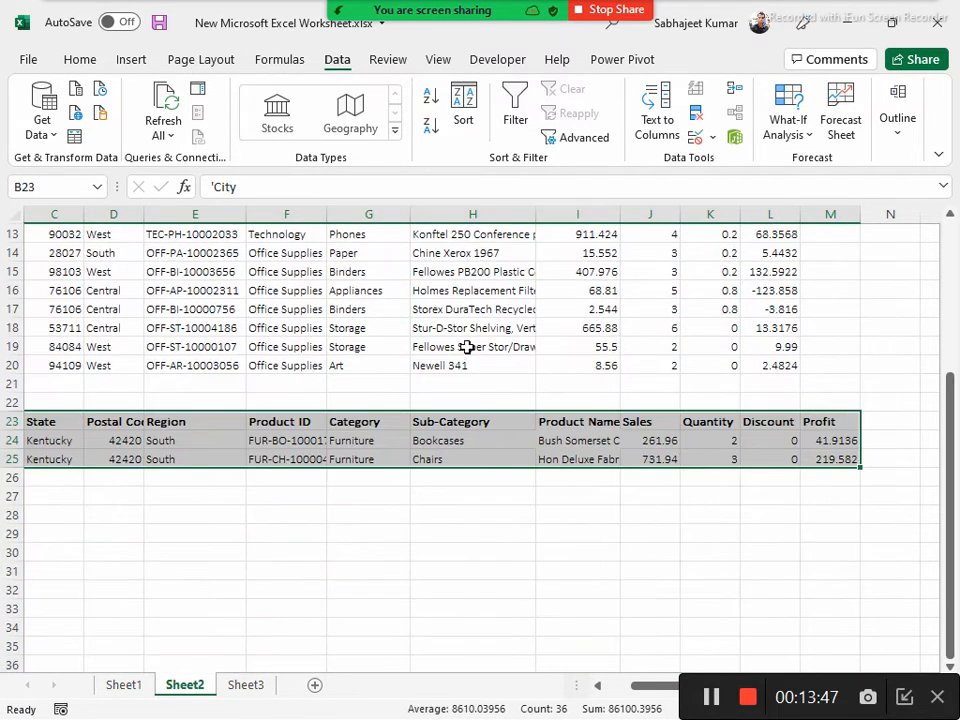
key("Delete")
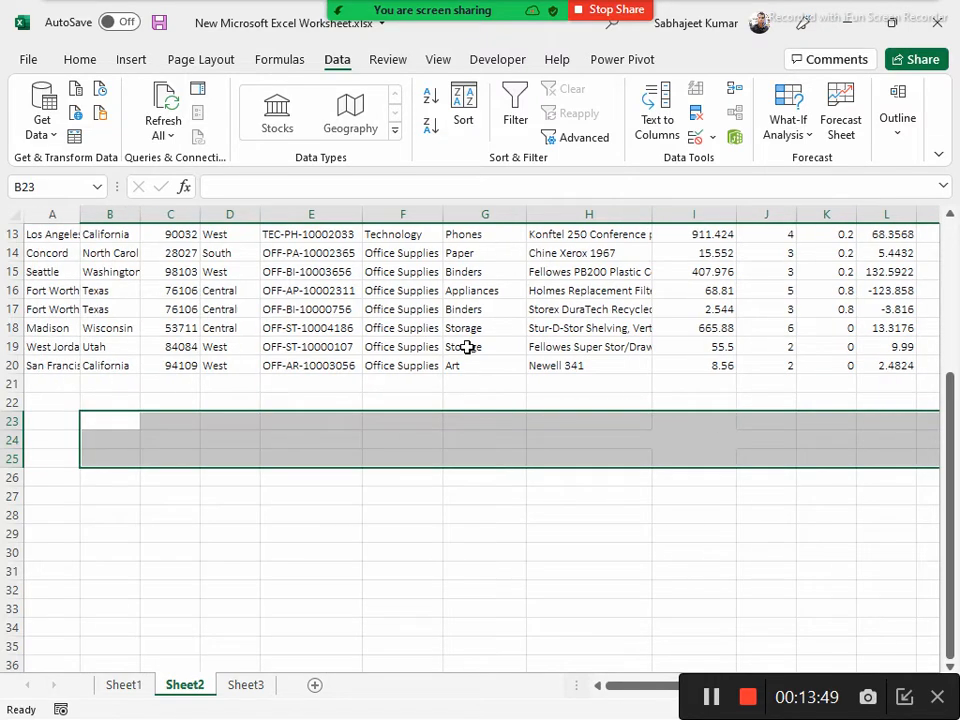
key("ctrl+z")
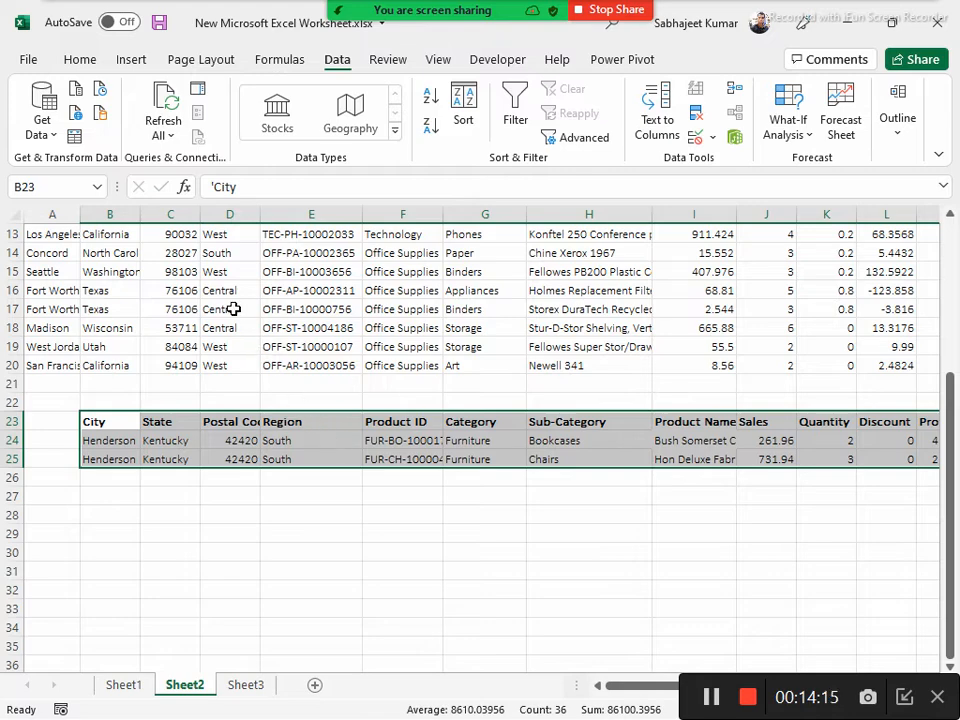
Review the source range A1:L20, the results copied to B23 and the ranges set in the Advanced Filter dialog
scroll(232, 309, "up", 4)
left_click_drag(43, 233, 733, 568)
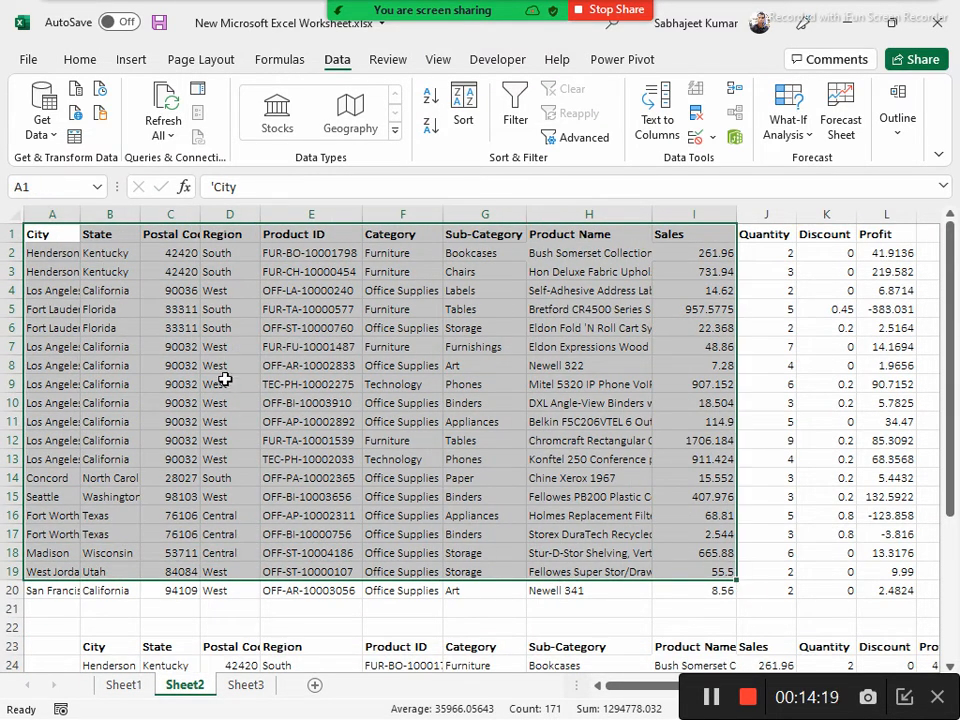
left_click_drag(70, 236, 896, 583)
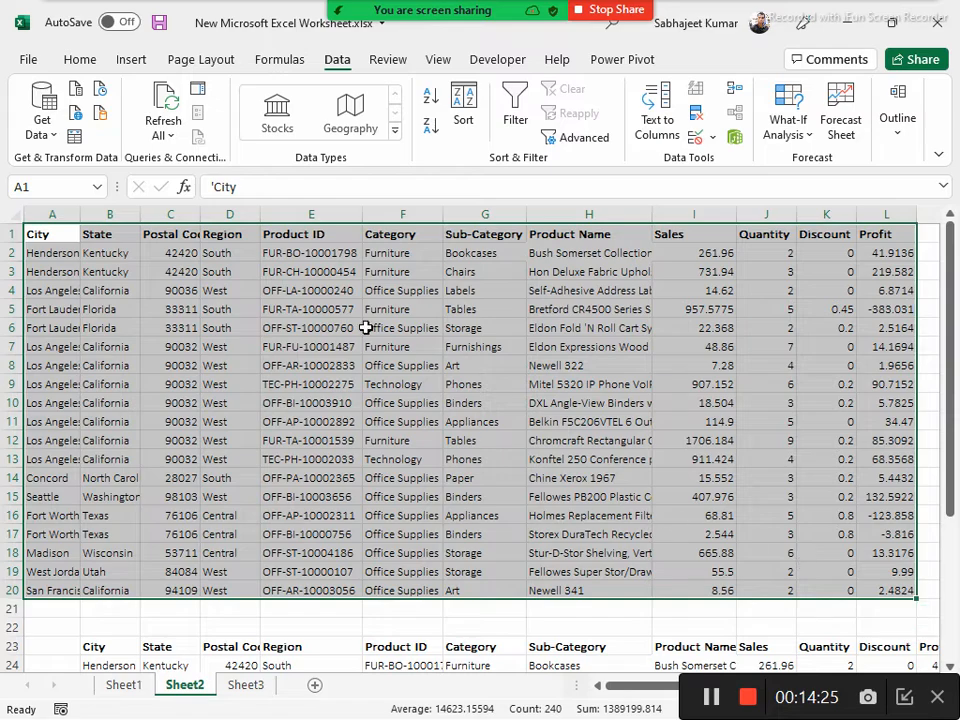
left_click(88, 642)
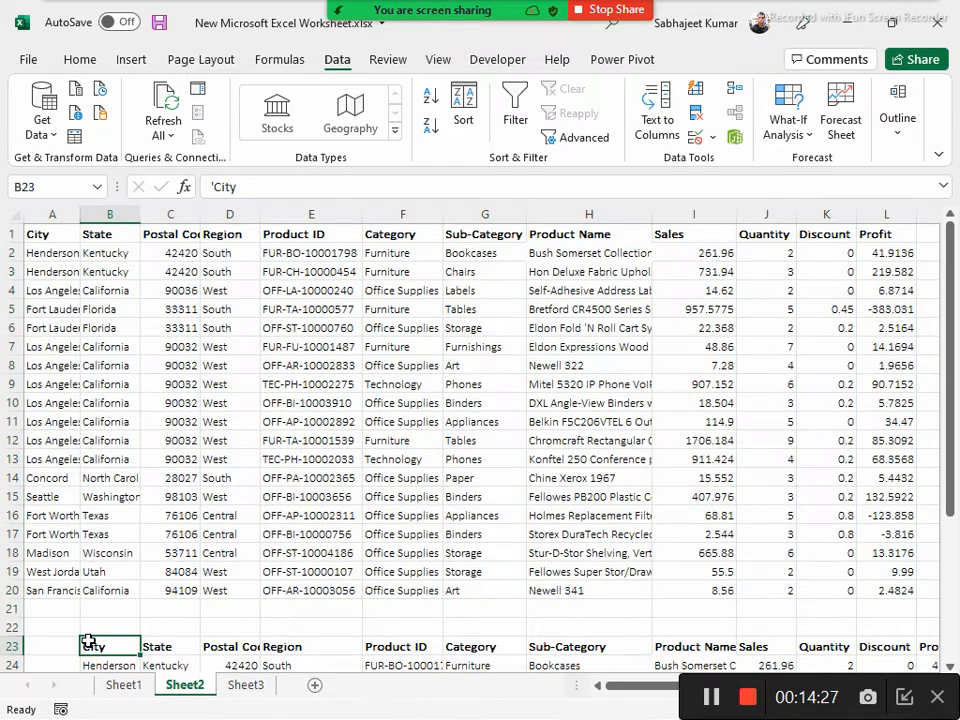
scroll(89, 640, "down", 2)
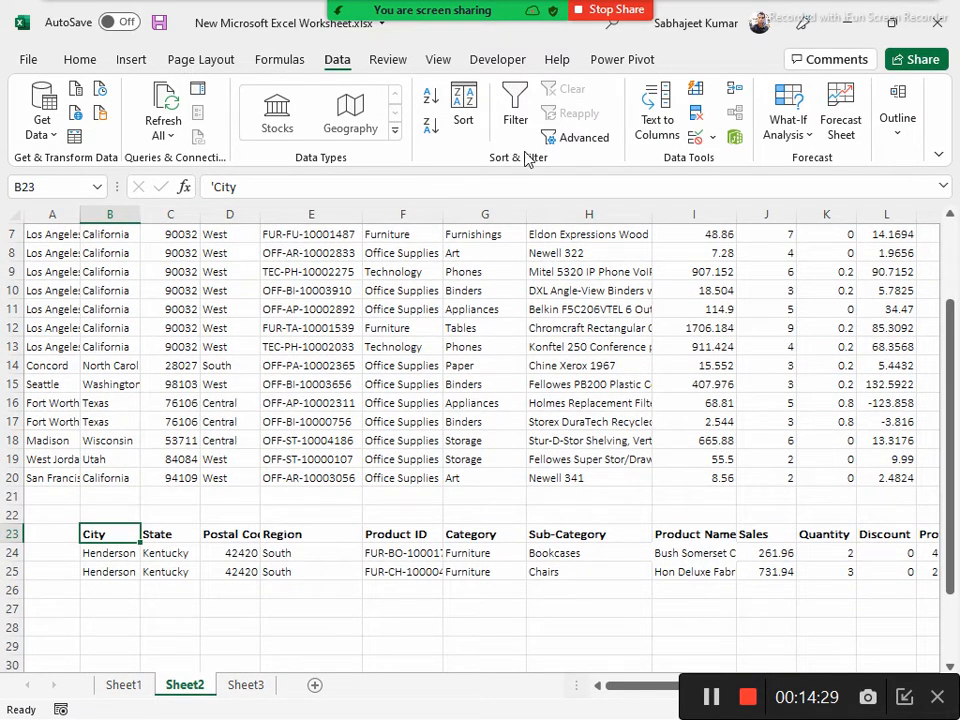
left_click(556, 137)
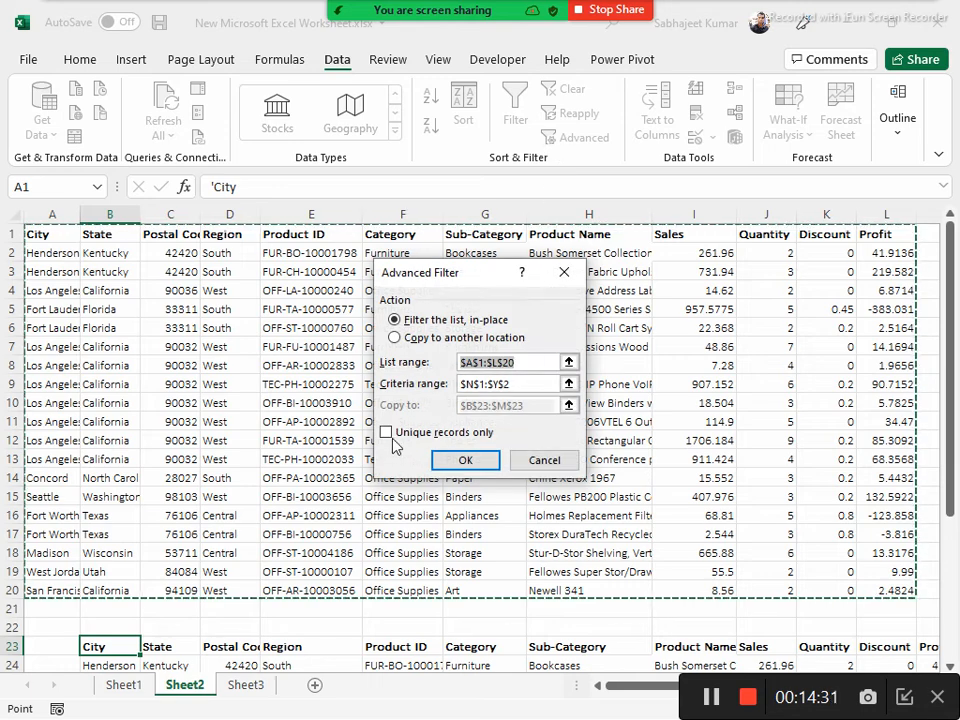
left_click(543, 460)
Delete the copied filter results in B23:M25 on Sheet2 and return to cell A1
scroll(208, 544, "down", 4)
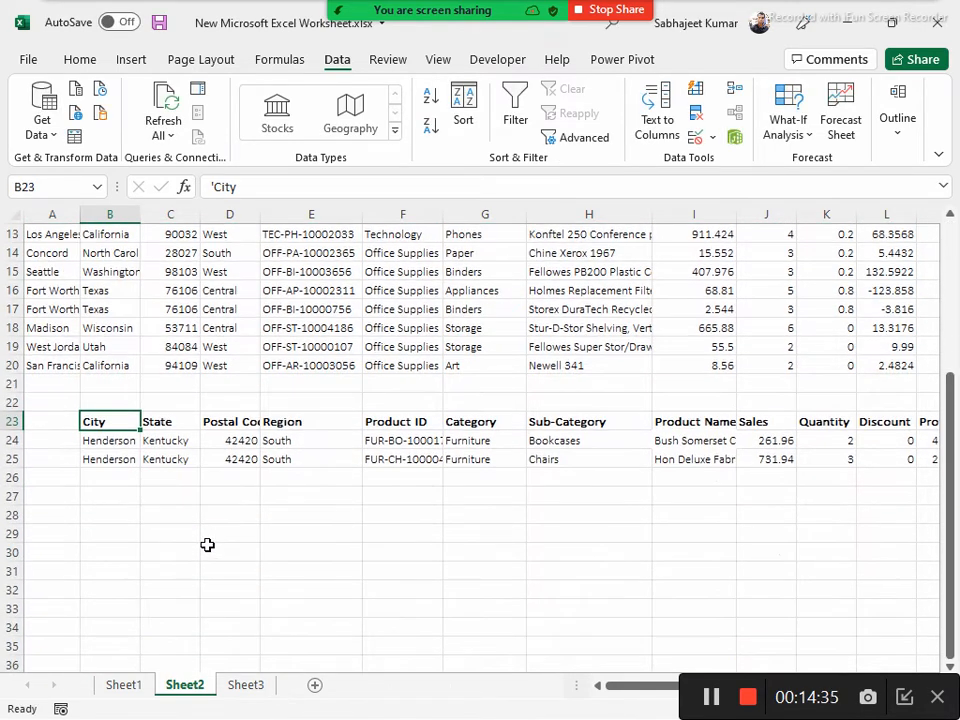
key("ctrl+a")
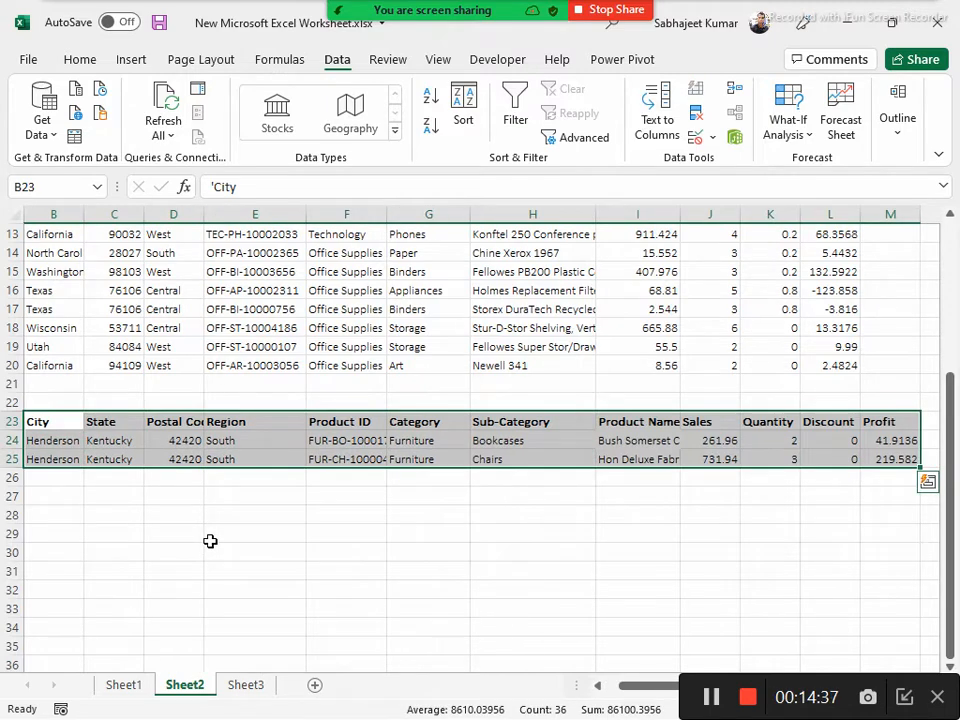
key("Delete")
left_click(72, 328)
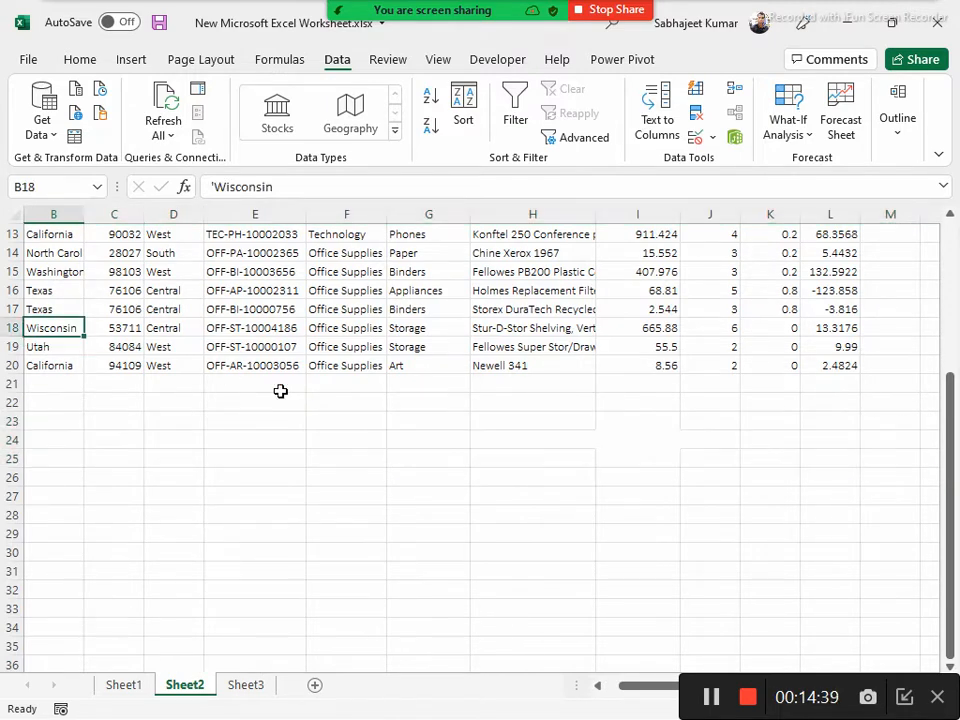
key("ctrl+Up")
key("ctrl+Left")
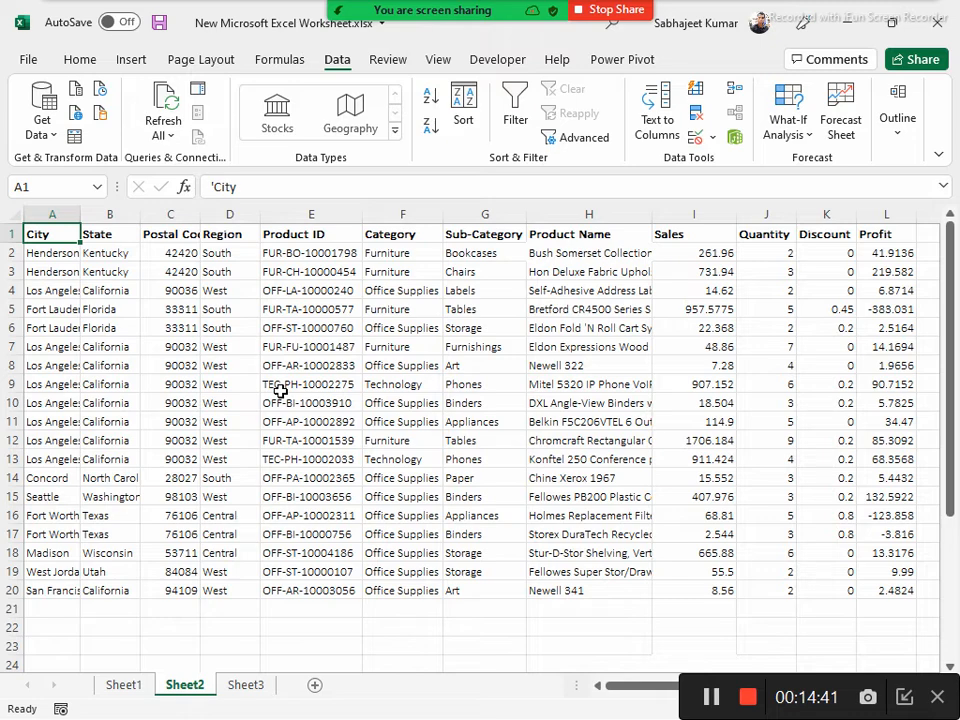
Switch to Contents.docx in Word and highlight the Color Filter topic under Module 1
key("alt+Tab")
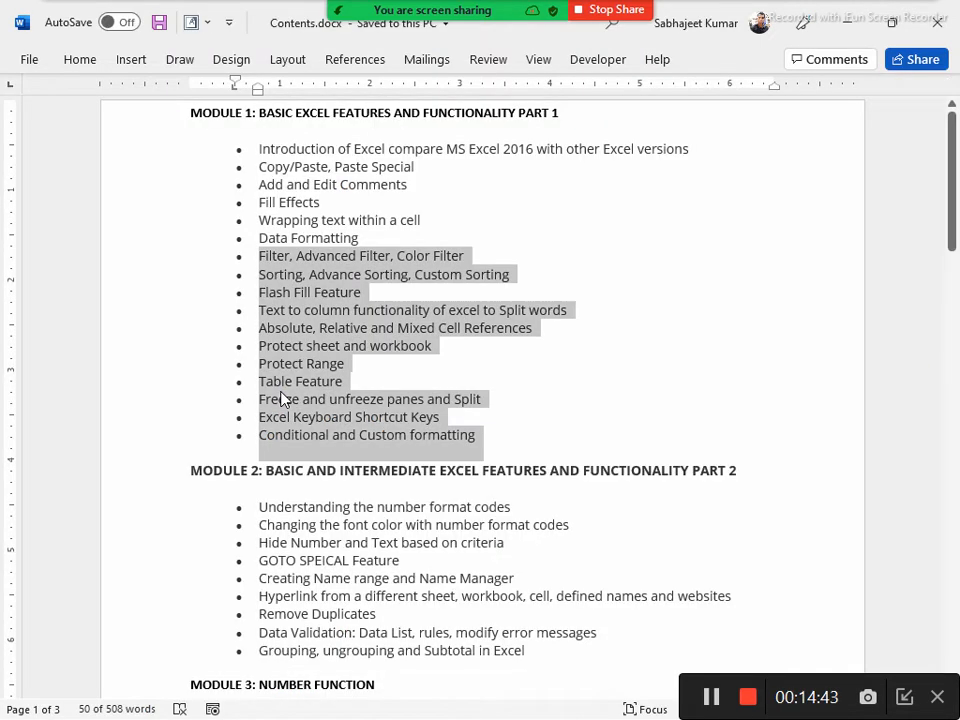
left_click(399, 258)
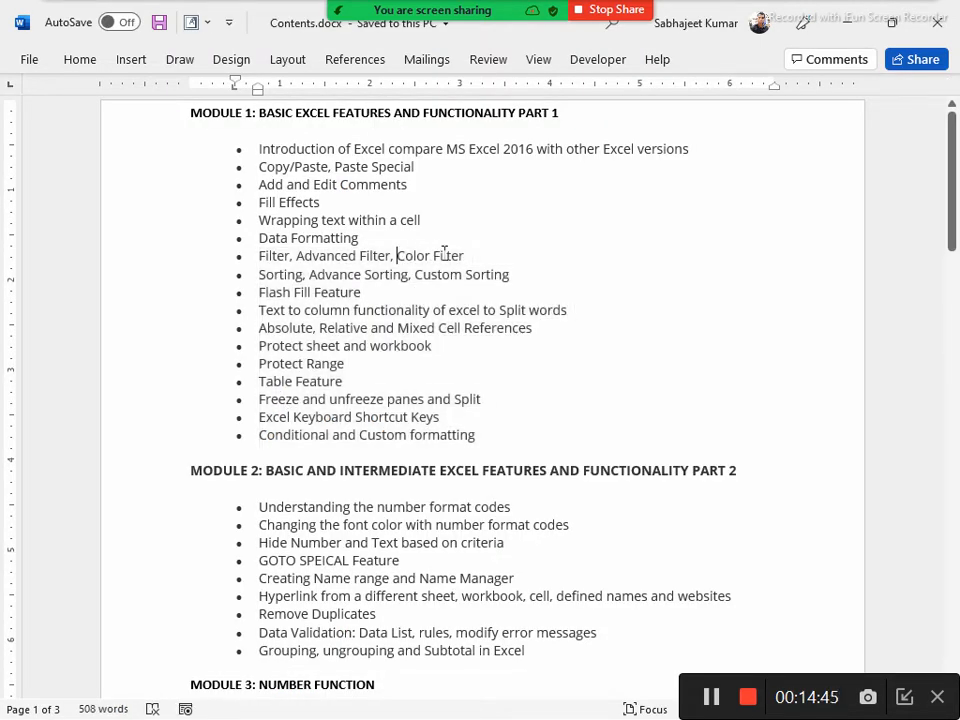
left_click_drag(475, 258, 403, 264)
Switch back to the Excel workbook and fill Sales cells I2 and I6 on Sheet2 with yellow
key("alt+Tab")
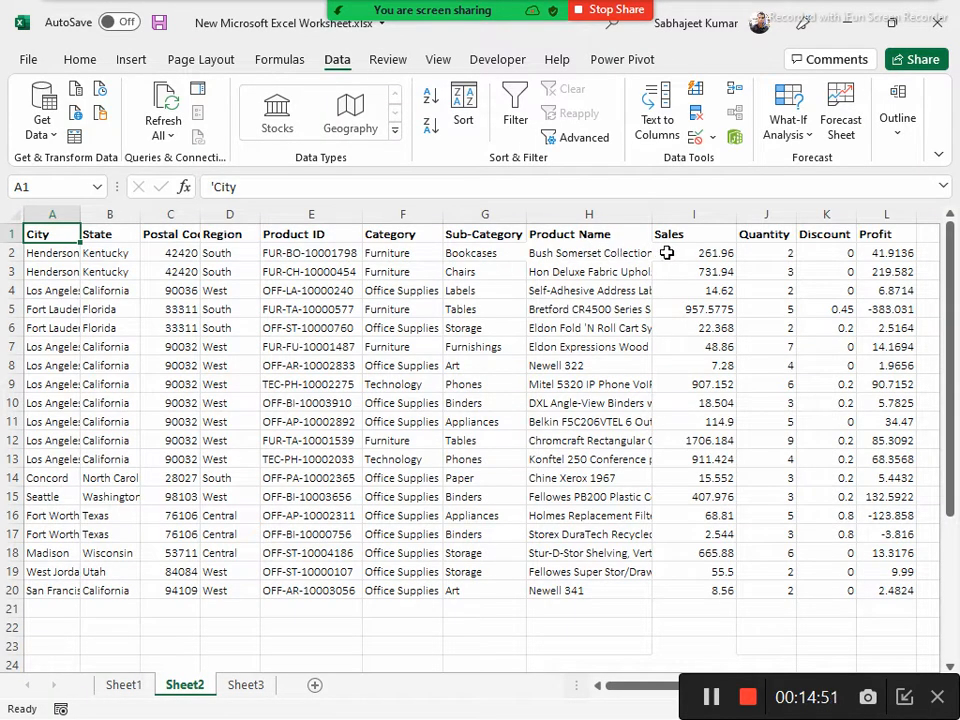
left_click_drag(674, 253, 714, 579)
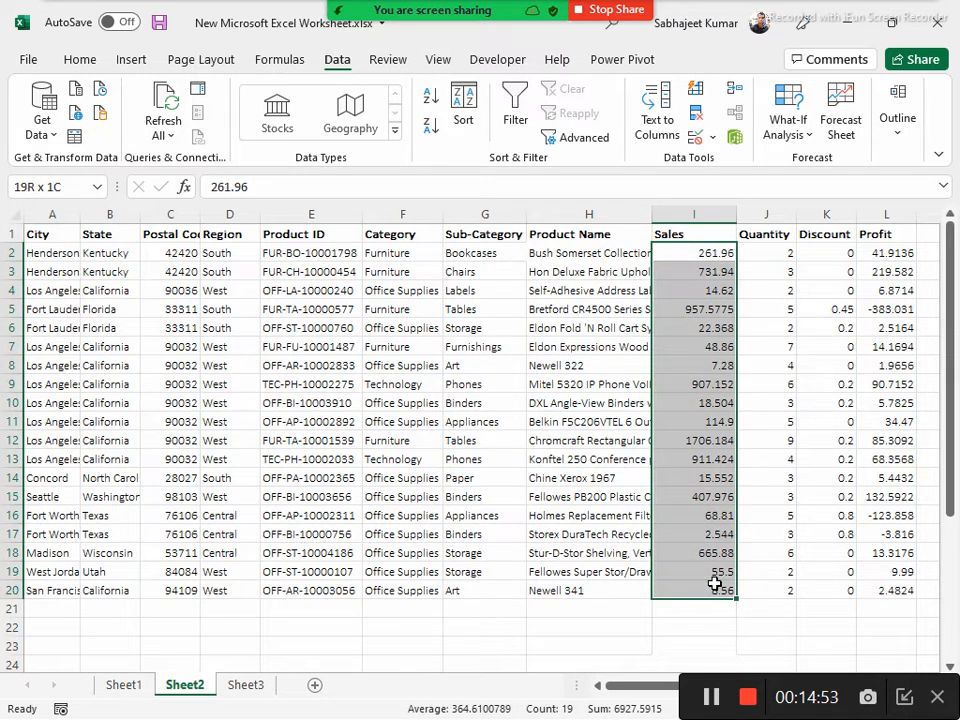
left_click(684, 253)
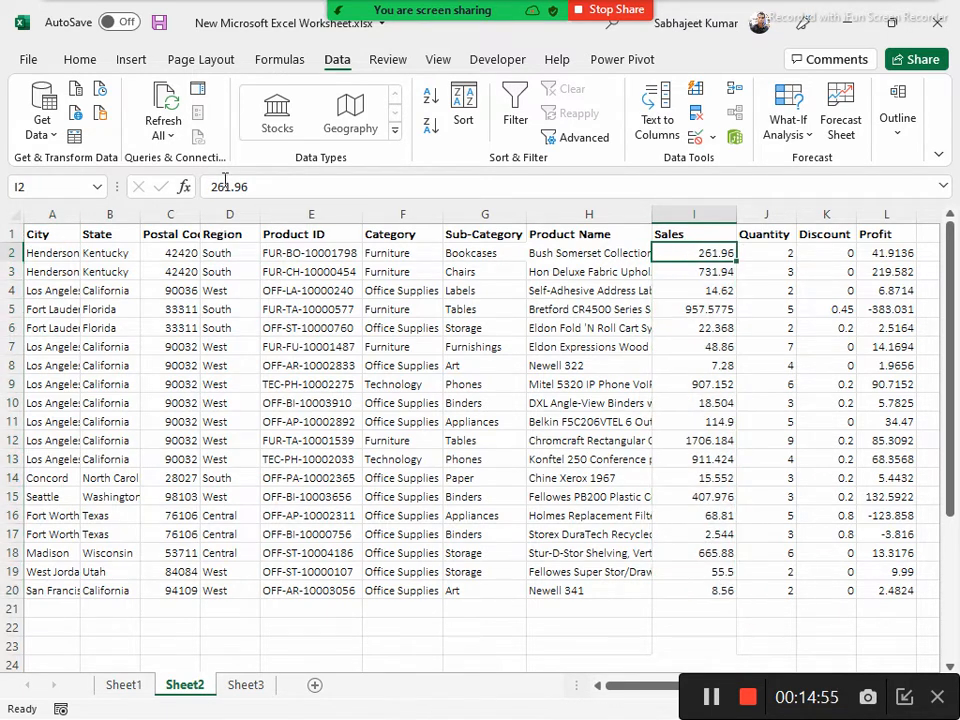
left_click(79, 60)
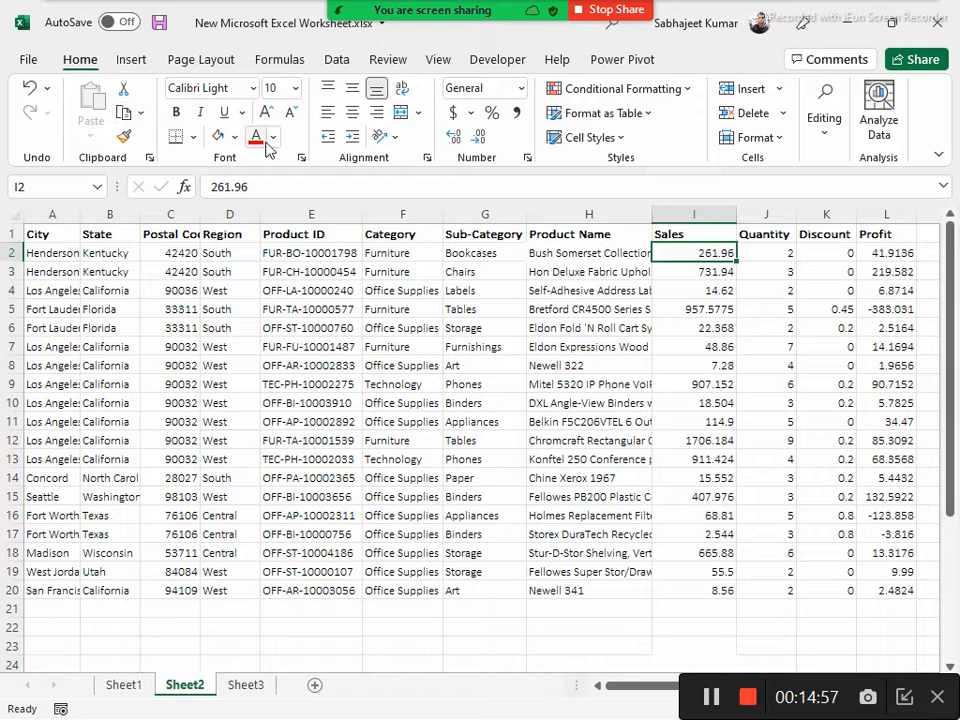
left_click(235, 137)
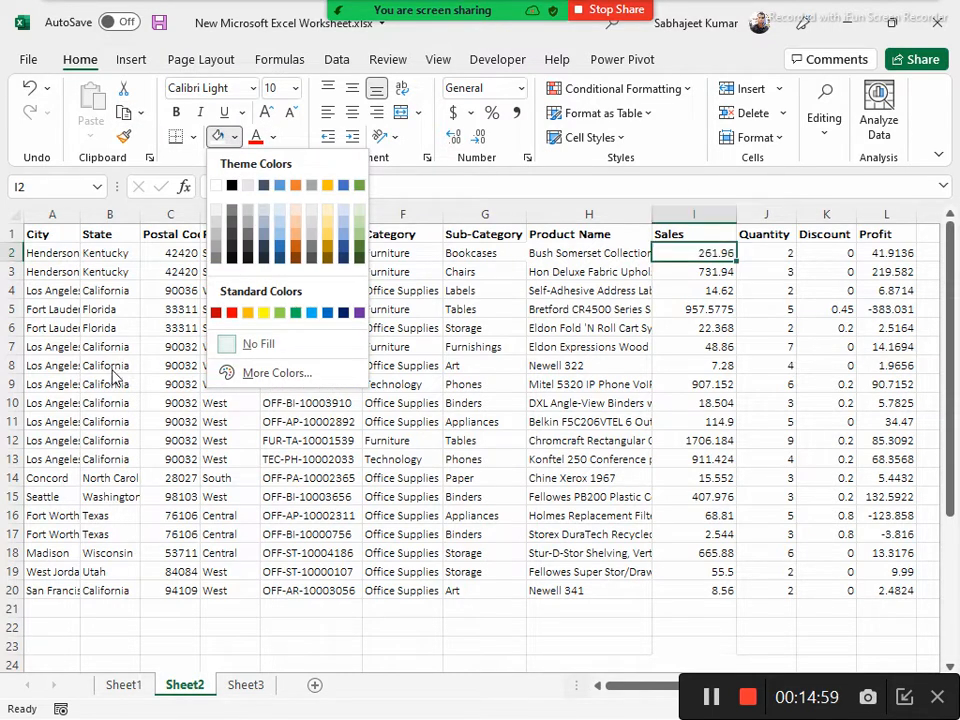
left_click(261, 313)
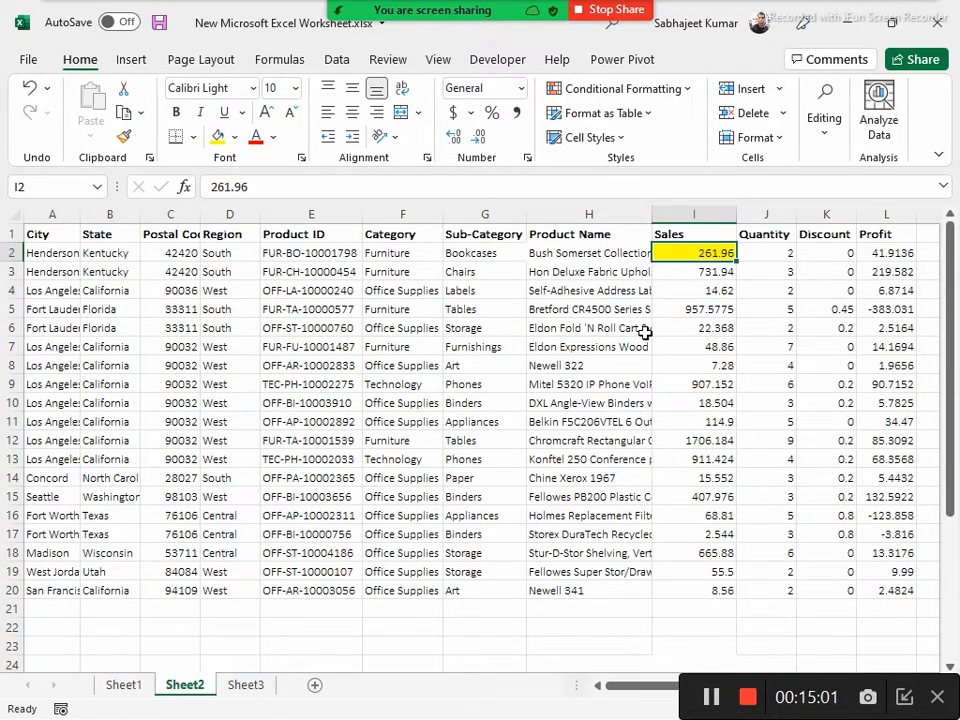
left_click(686, 330)
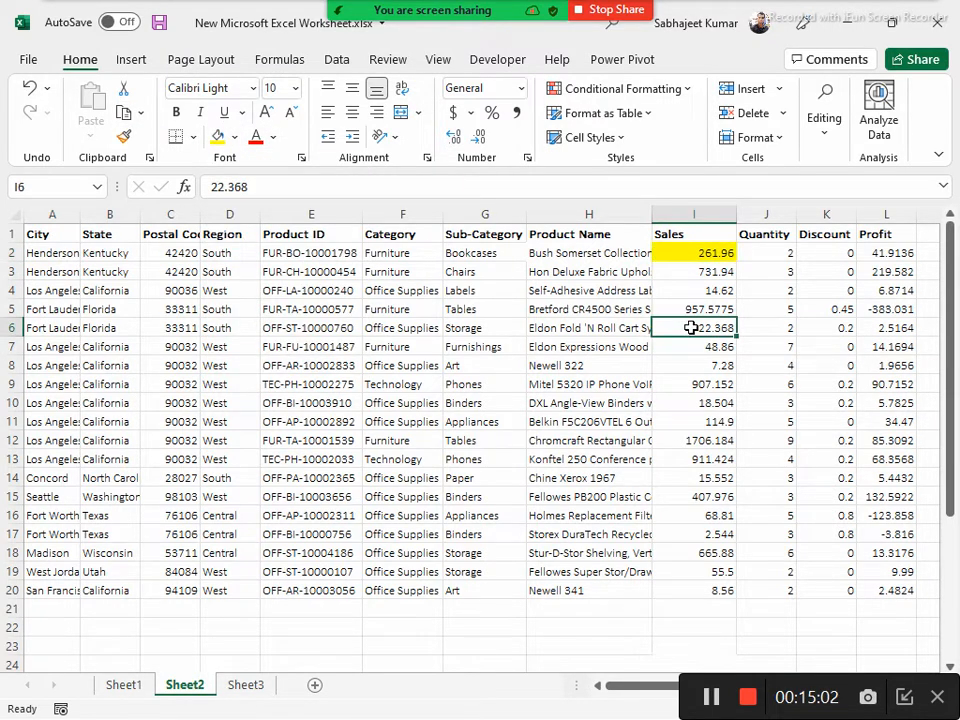
left_click(218, 137)
Fill Sales cells I11, I17 and I8 with dark orange
left_click(676, 420)
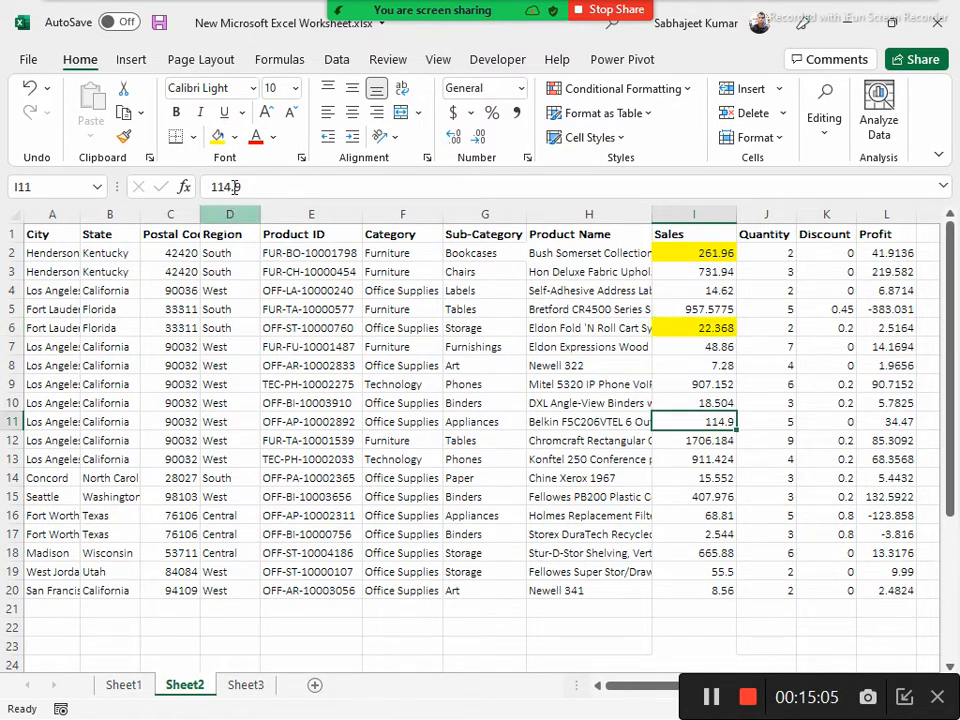
left_click(234, 137)
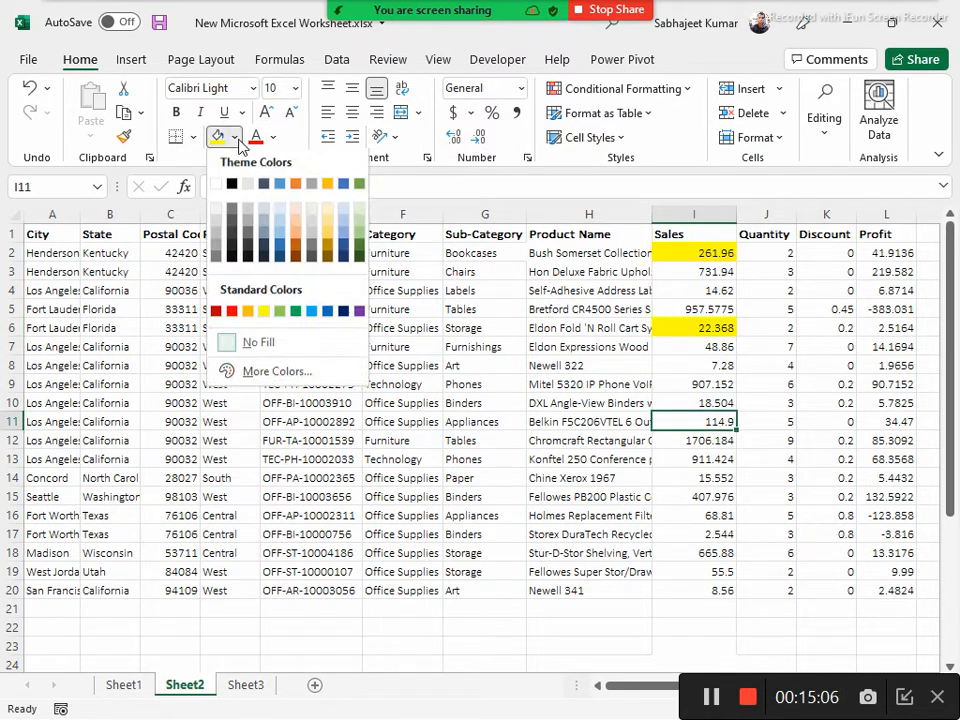
left_click(298, 247)
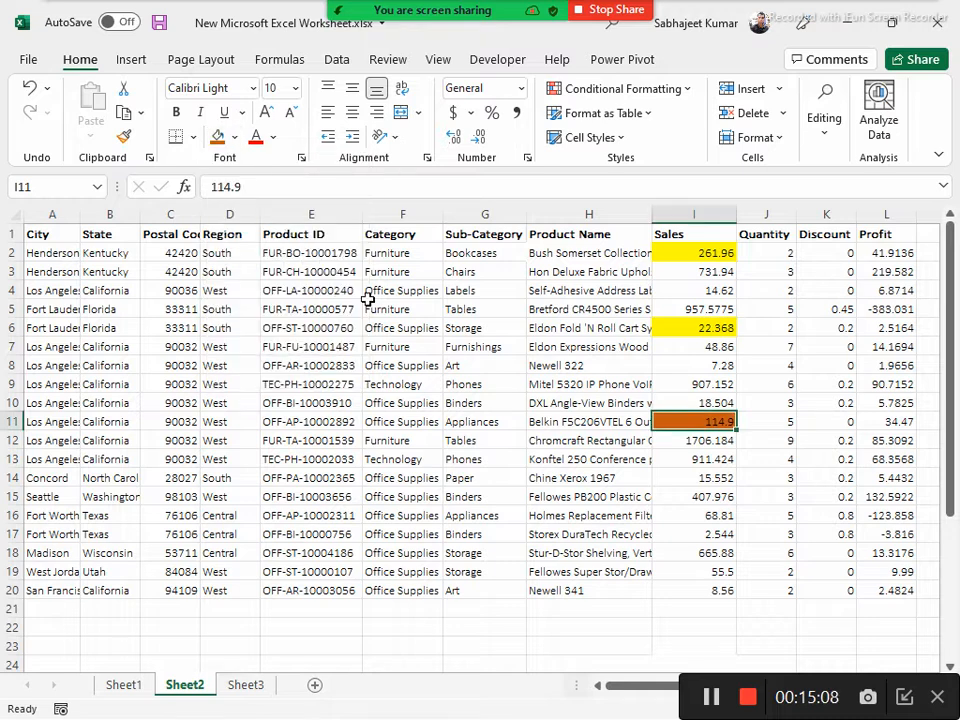
left_click(700, 535)
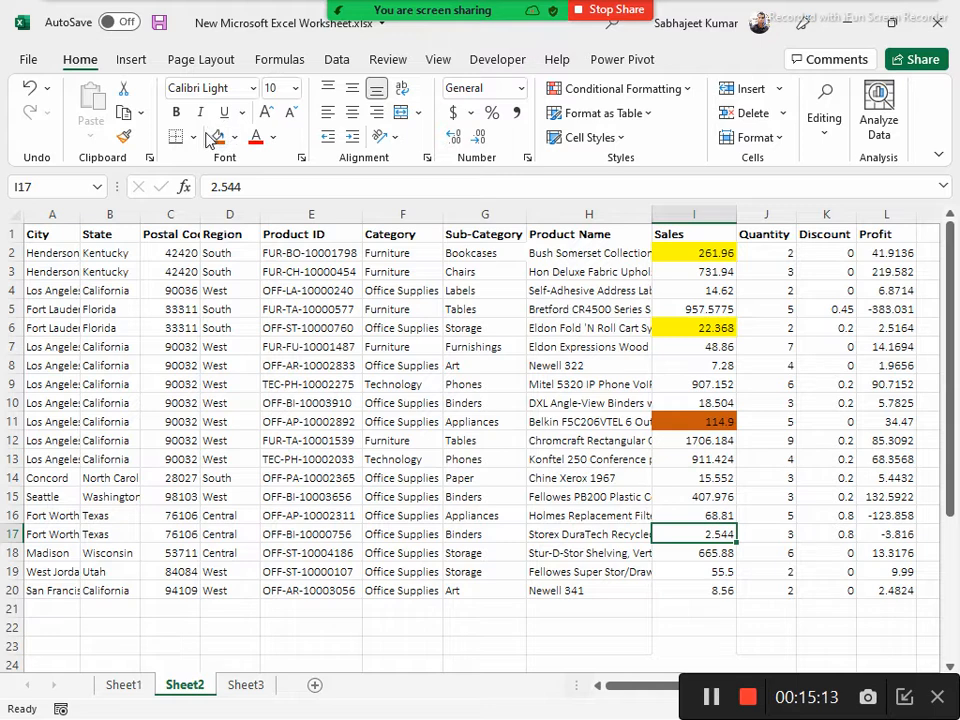
left_click(217, 137)
left_click(677, 364)
left_click(217, 137)
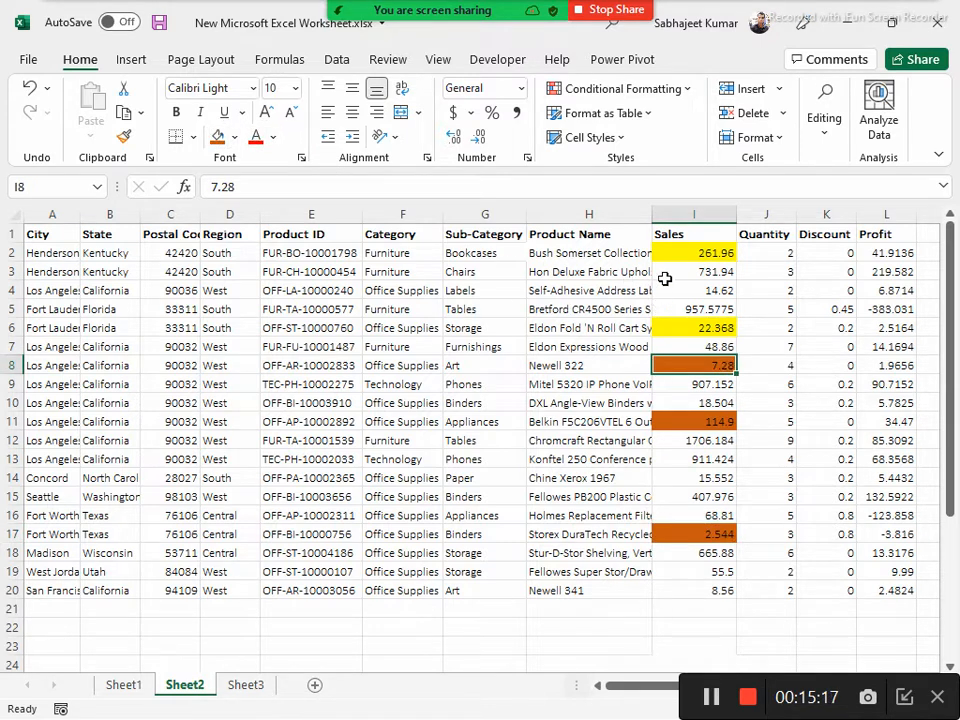
Turn on filtering for the header row of the data on Sheet2
left_click(690, 272)
left_click(688, 232)
key("ctrl+b")
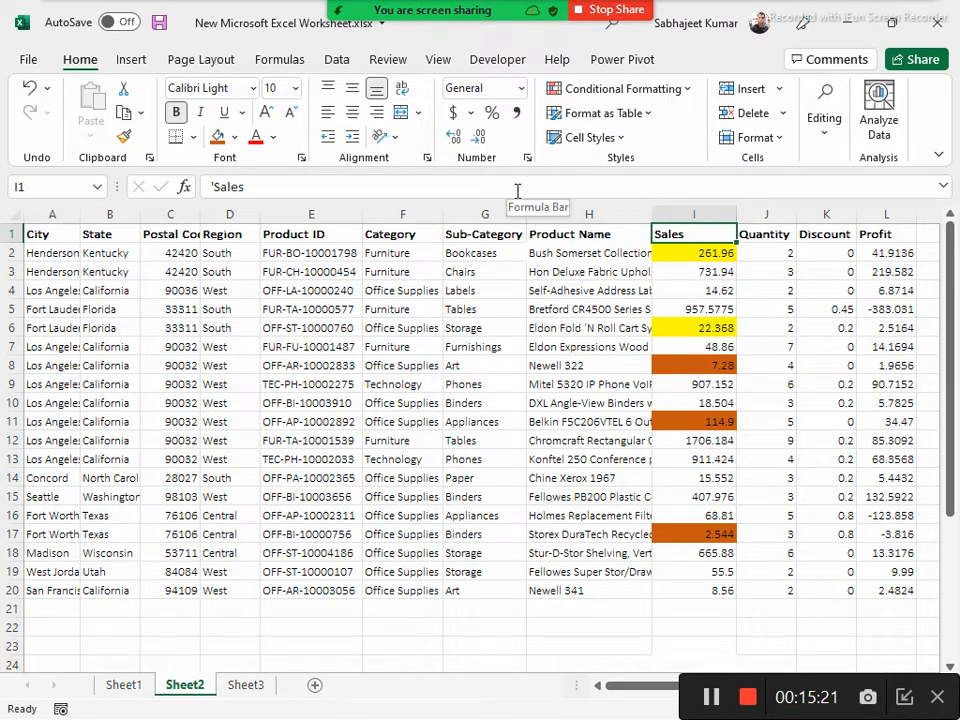
key("ctrl+shift+l")
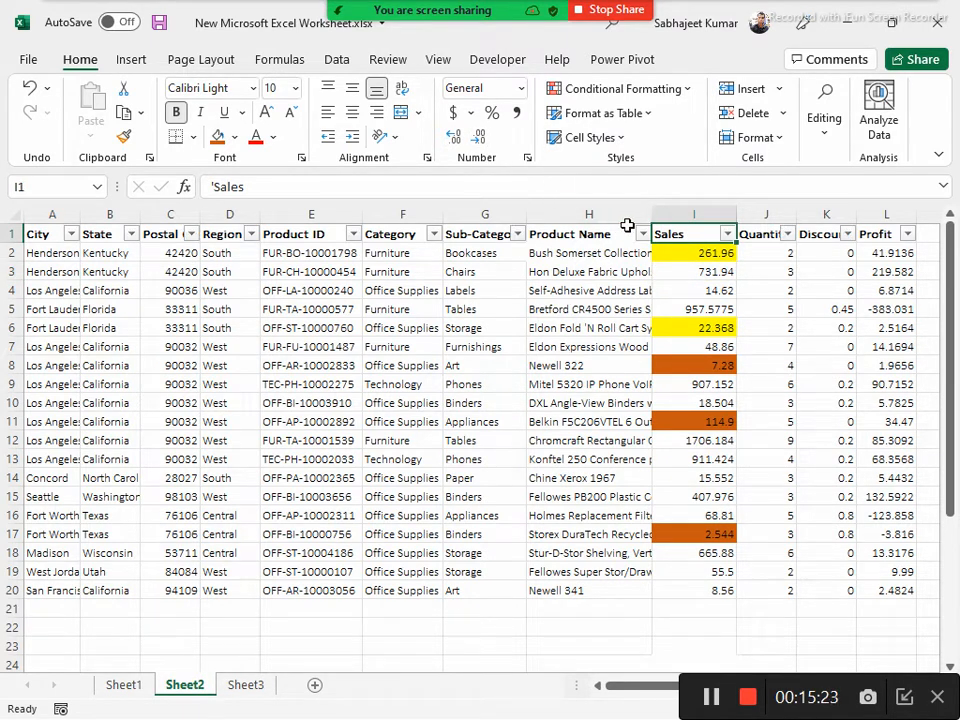
Examine the sort and filter by color options for the Sales column and review its colored cells
left_click(727, 234)
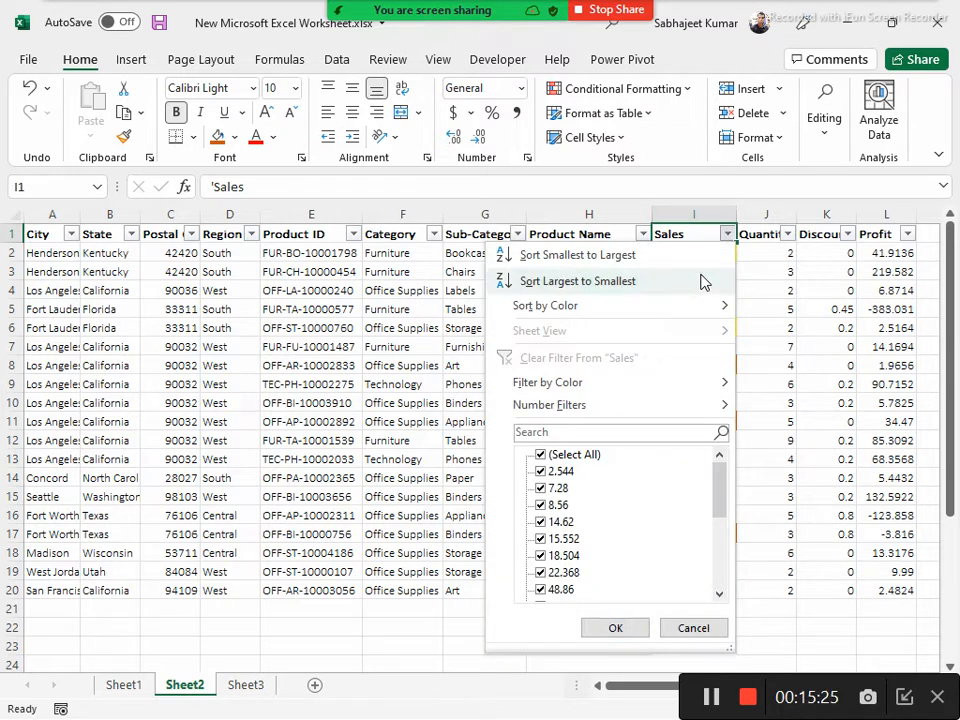
mouse_move(703, 310)
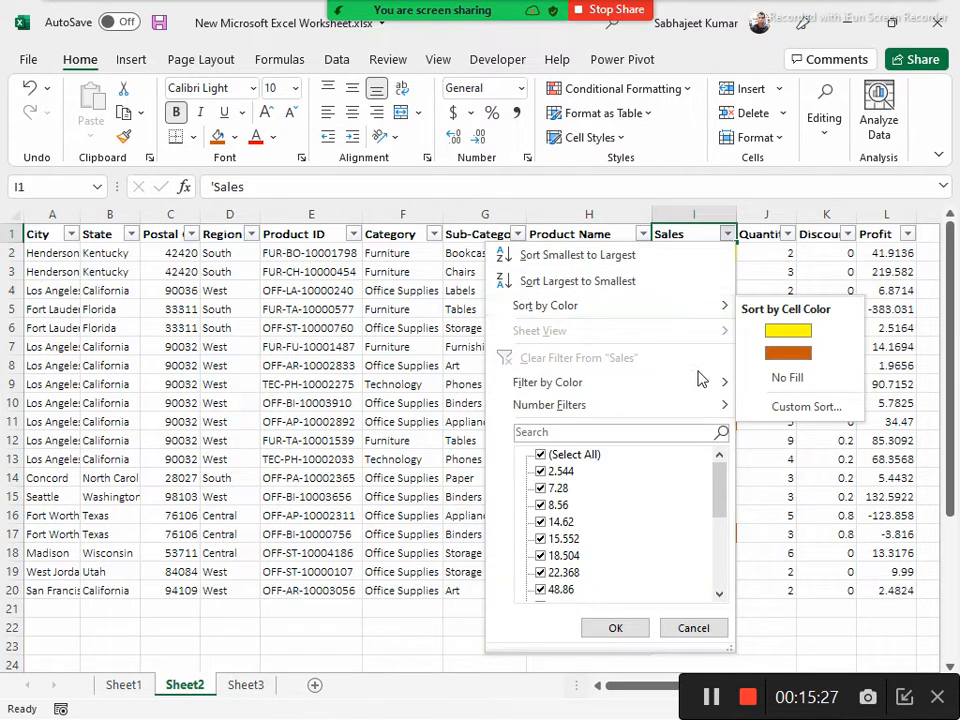
mouse_move(697, 388)
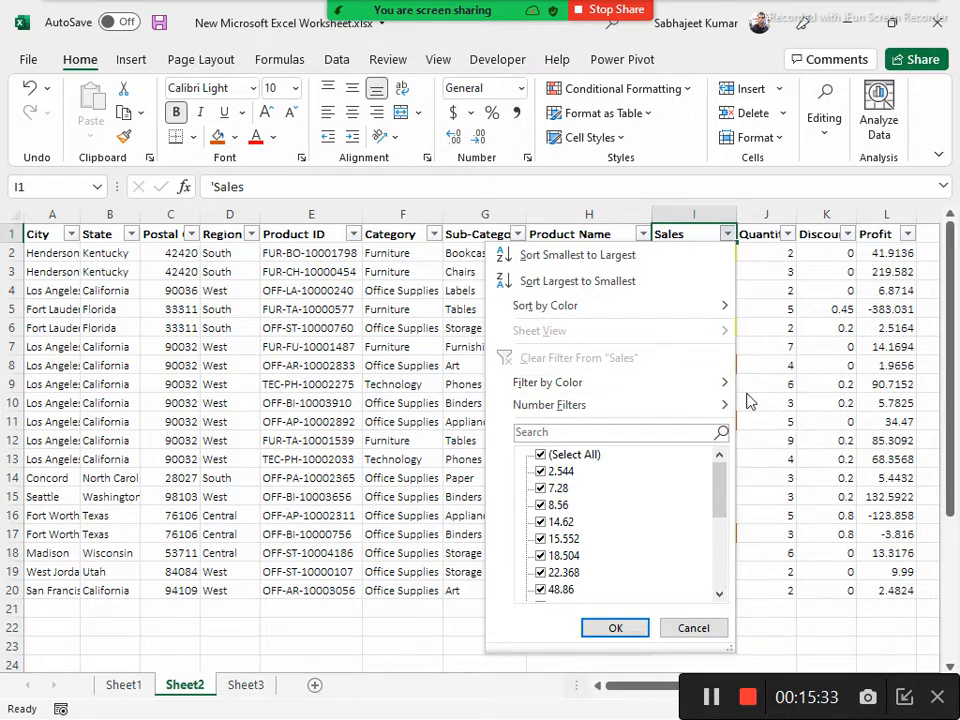
mouse_move(724, 406)
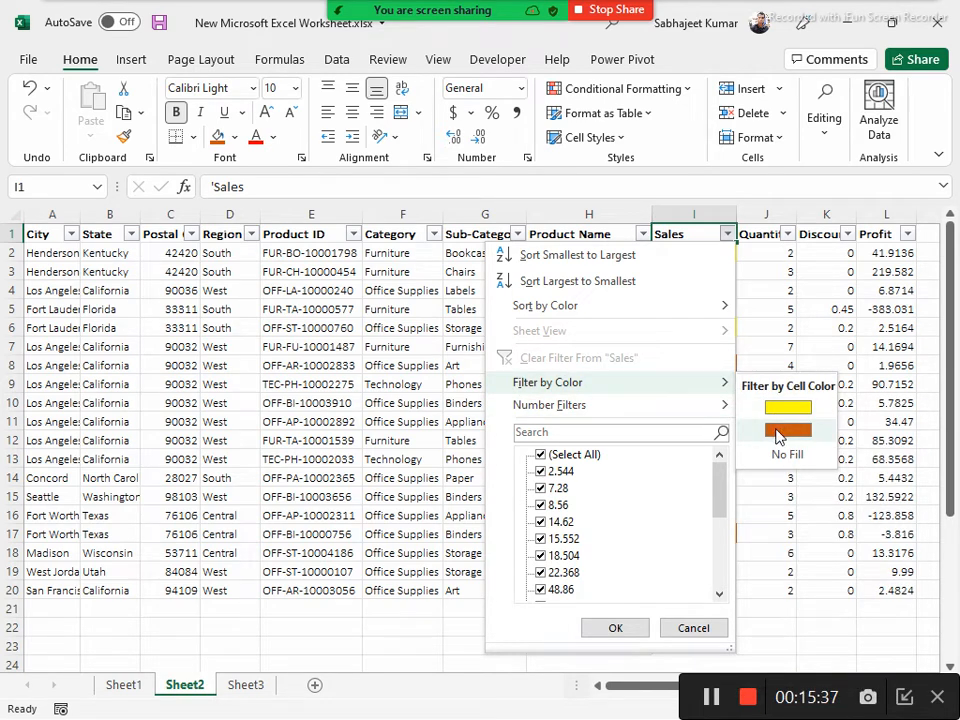
left_click(697, 214)
left_click_drag(690, 253, 700, 545)
Fill Sales cell I14 with light gold as a third cell color
left_click(688, 477)
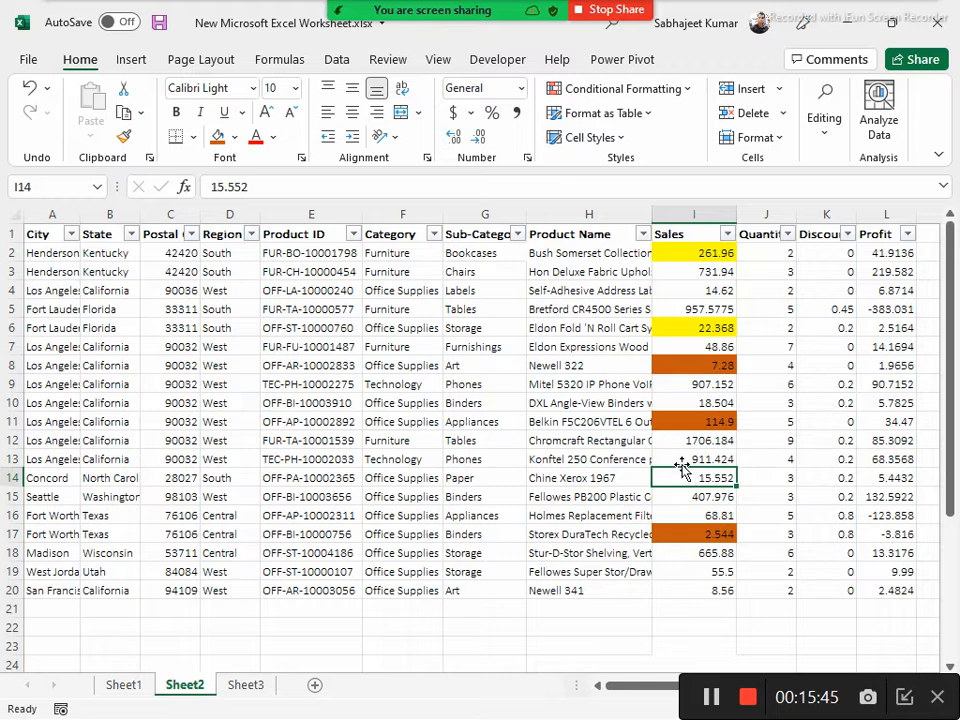
left_click(234, 137)
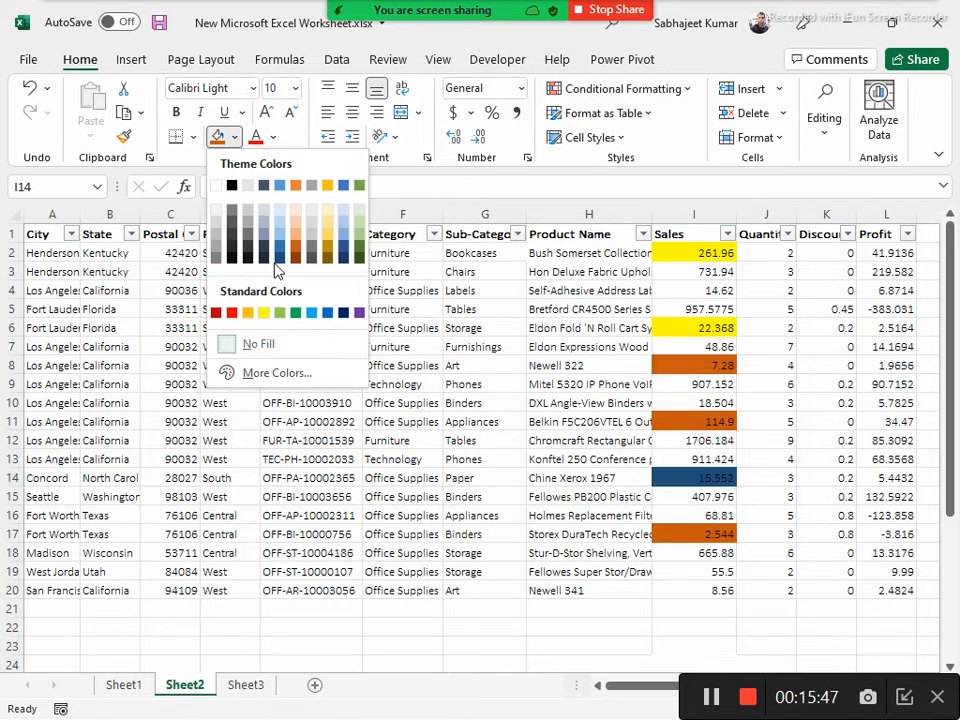
left_click(327, 237)
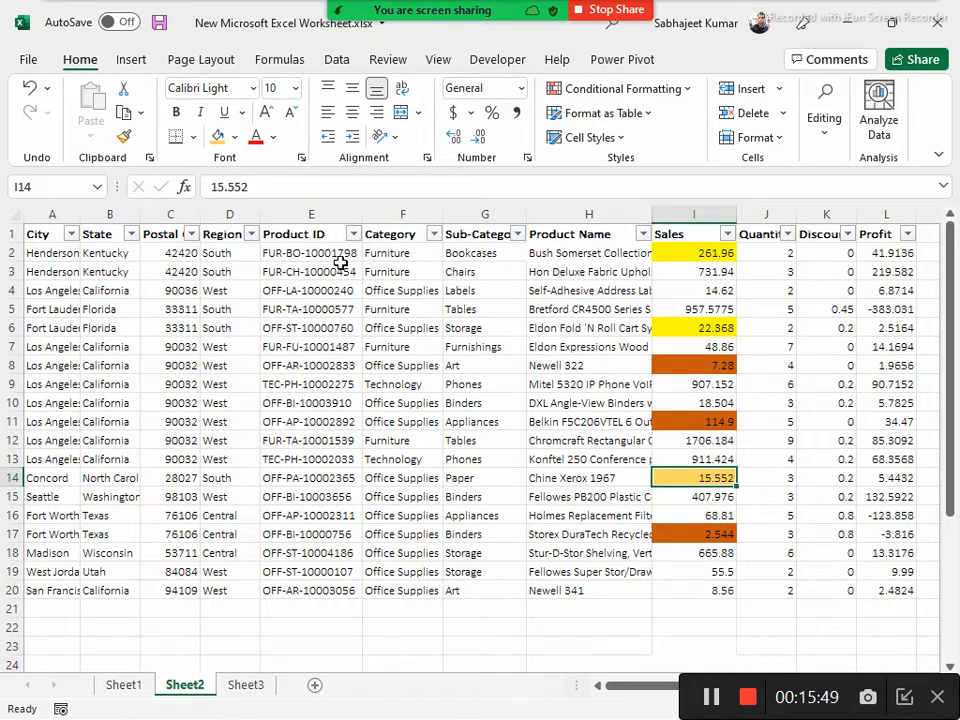
Filter the Sales column by the yellow cell color and select the filtered Sales values
left_click(726, 234)
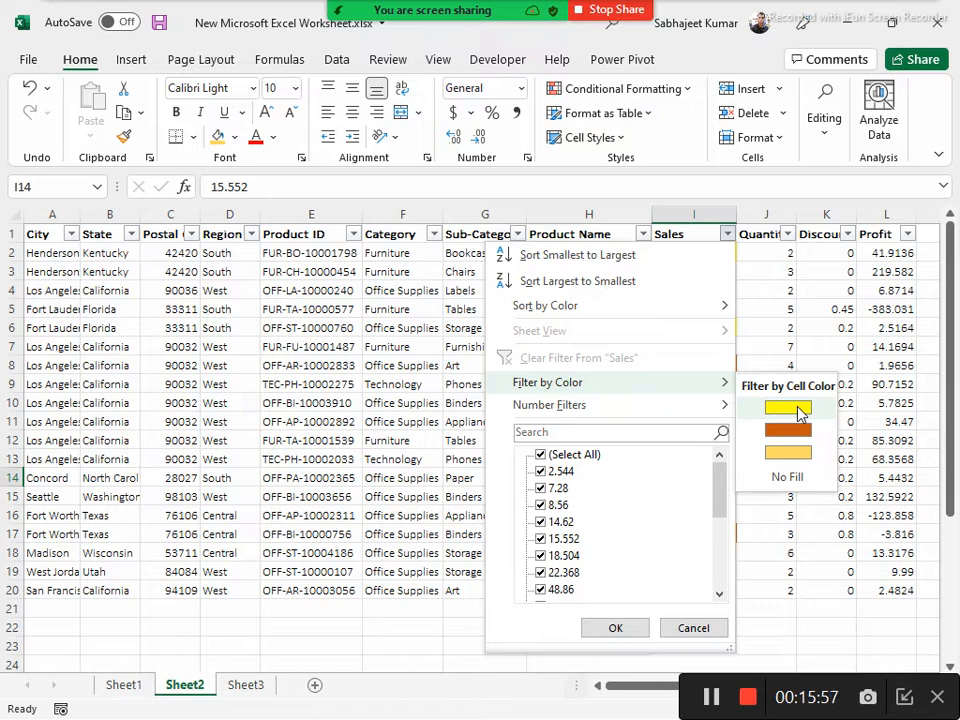
left_click(790, 408)
left_click_drag(681, 250, 693, 272)
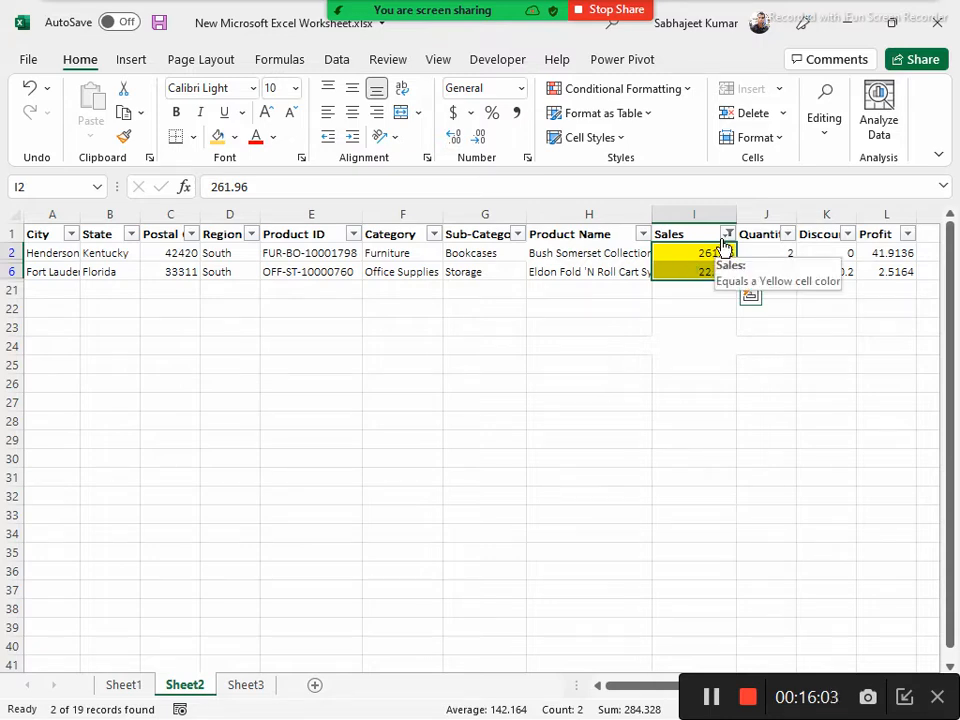
Switch to the Word course outline, highlight the filter topics and the sorting topics line, and return to the Excel workbook
key("alt+Tab")
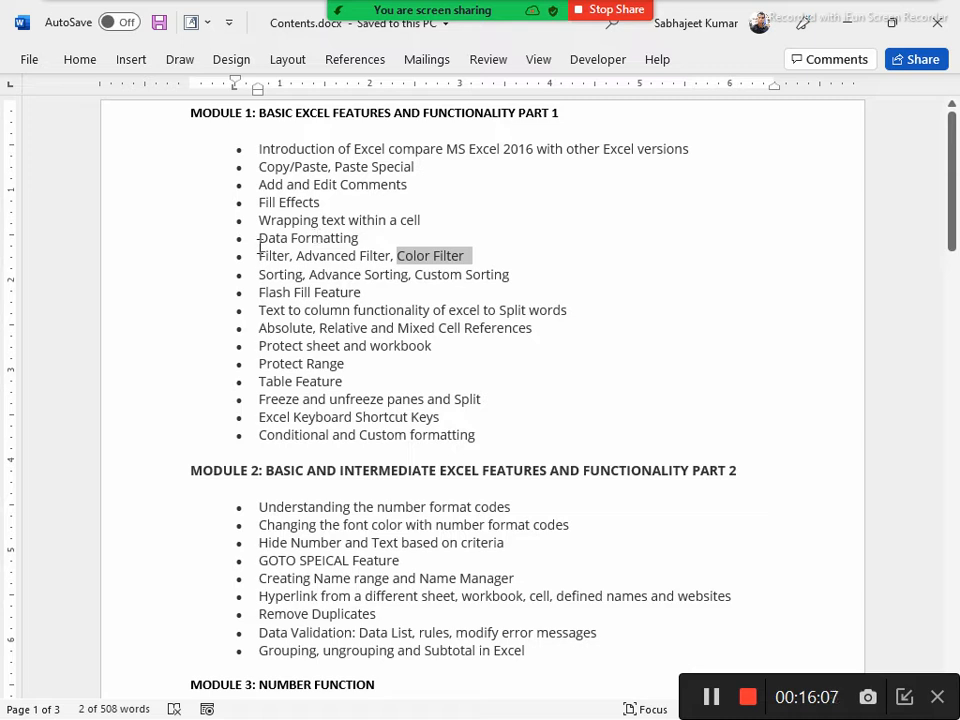
mouse_move(258, 256)
left_mouse_down()
mouse_move(356, 256)
mouse_move(259, 256)
left_mouse_up()
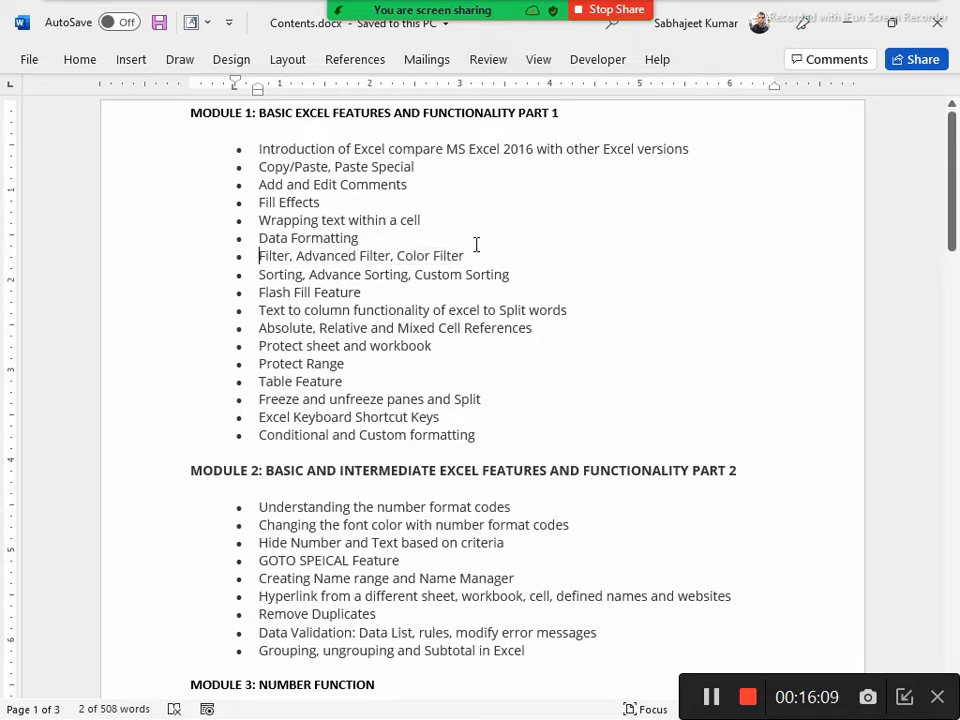
left_click(476, 251, "shift")
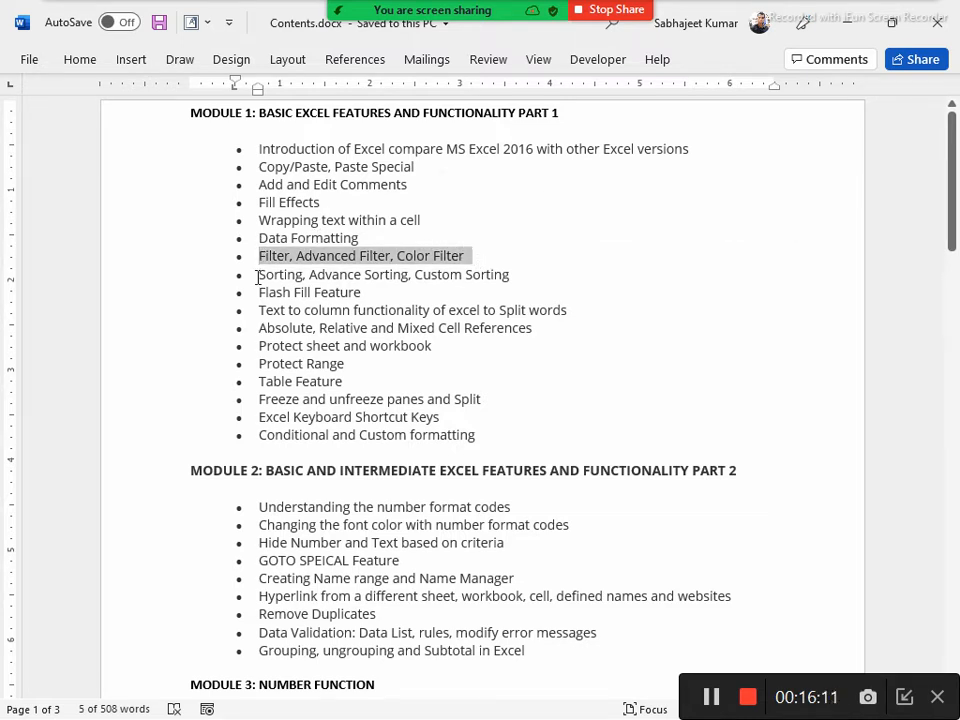
left_click_drag(259, 273, 556, 266)
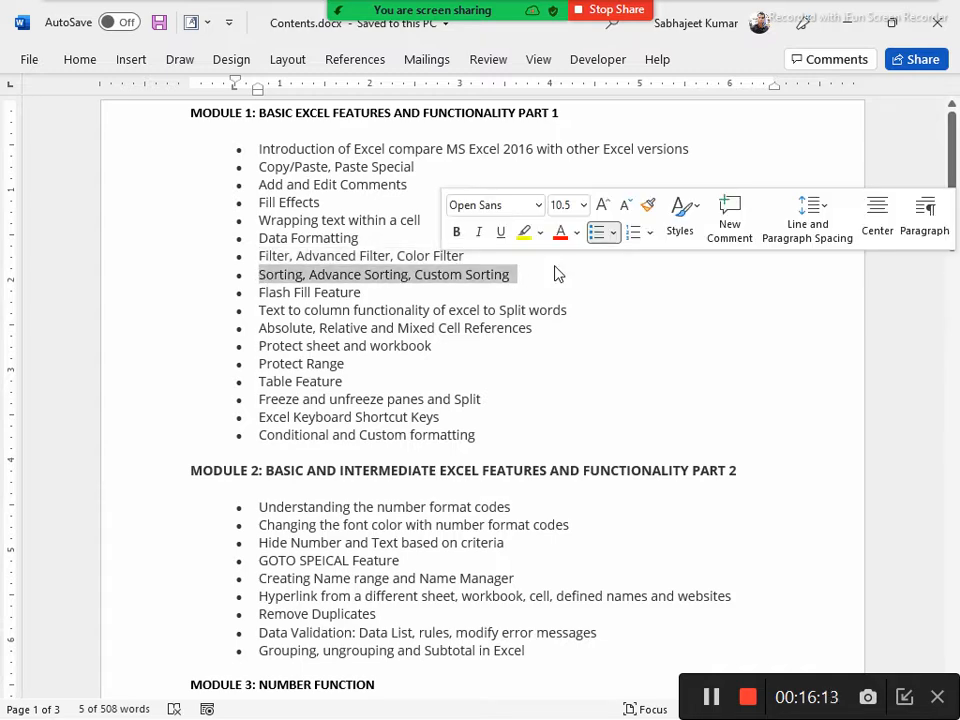
key("alt+Tab")
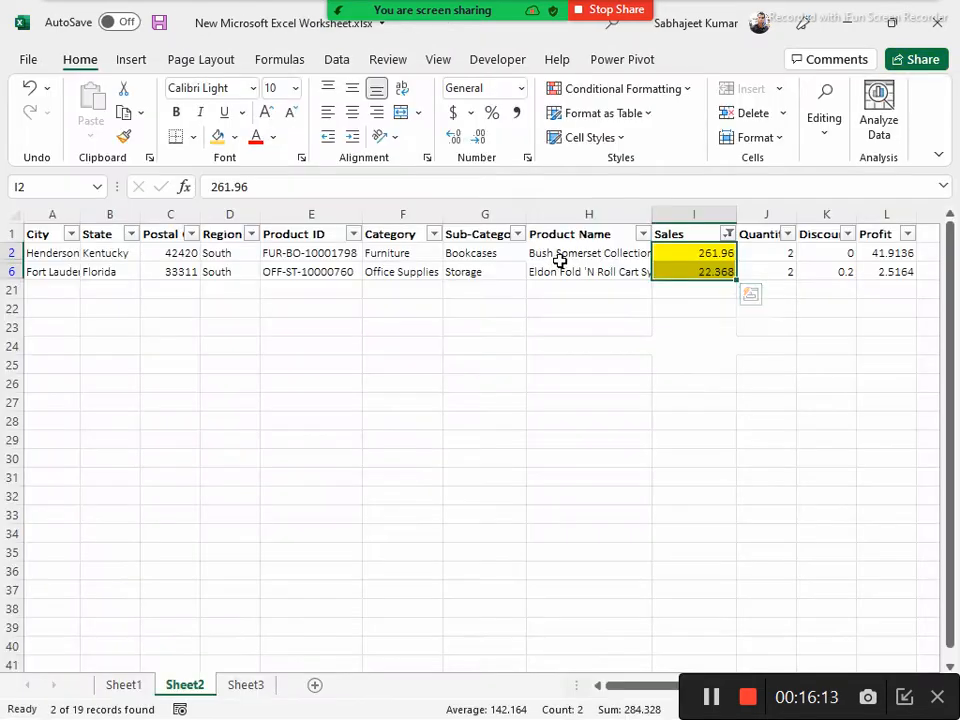
Alternate the Sales column's color filter between the orange and yellow cell colors, finishing on yellow
left_click(727, 239)
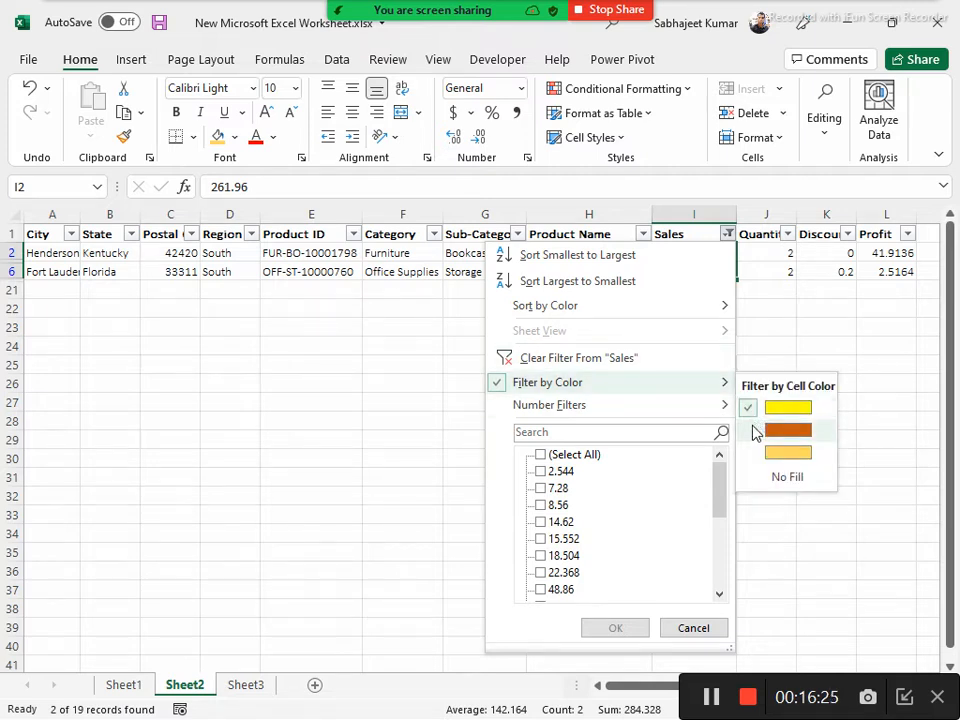
left_click(787, 430)
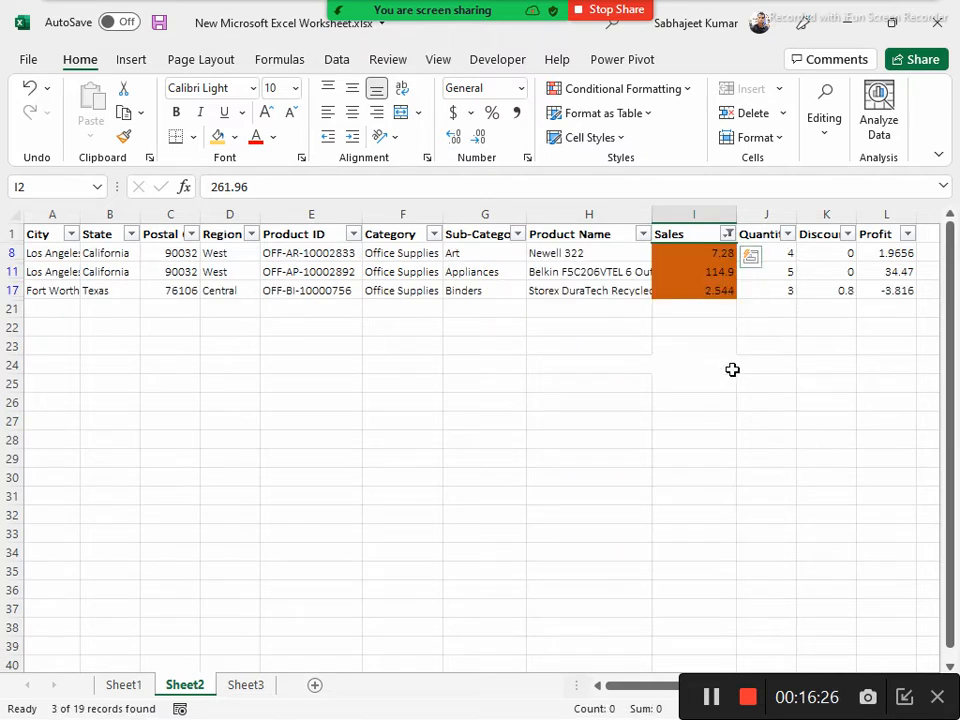
left_click(727, 233)
mouse_move(688, 390)
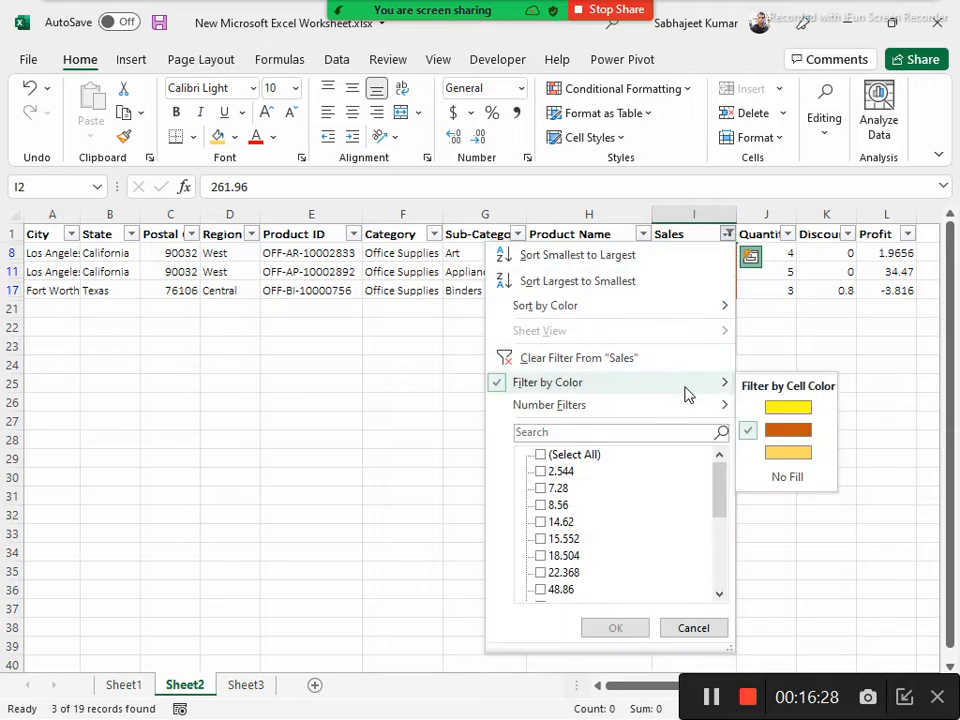
left_click(759, 408)
left_click(728, 236)
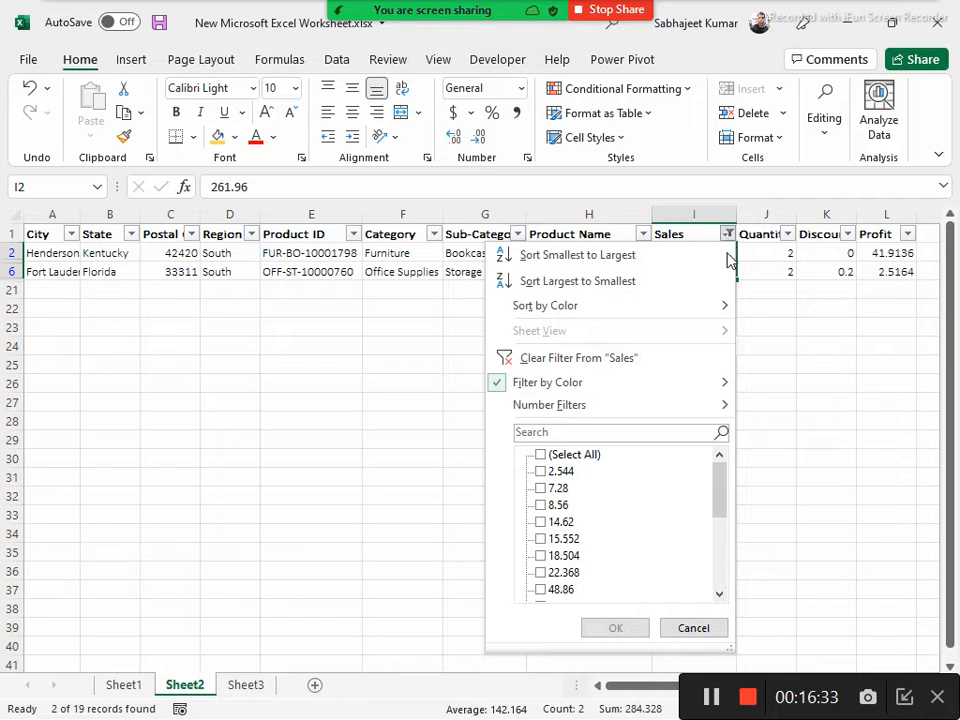
mouse_move(728, 386)
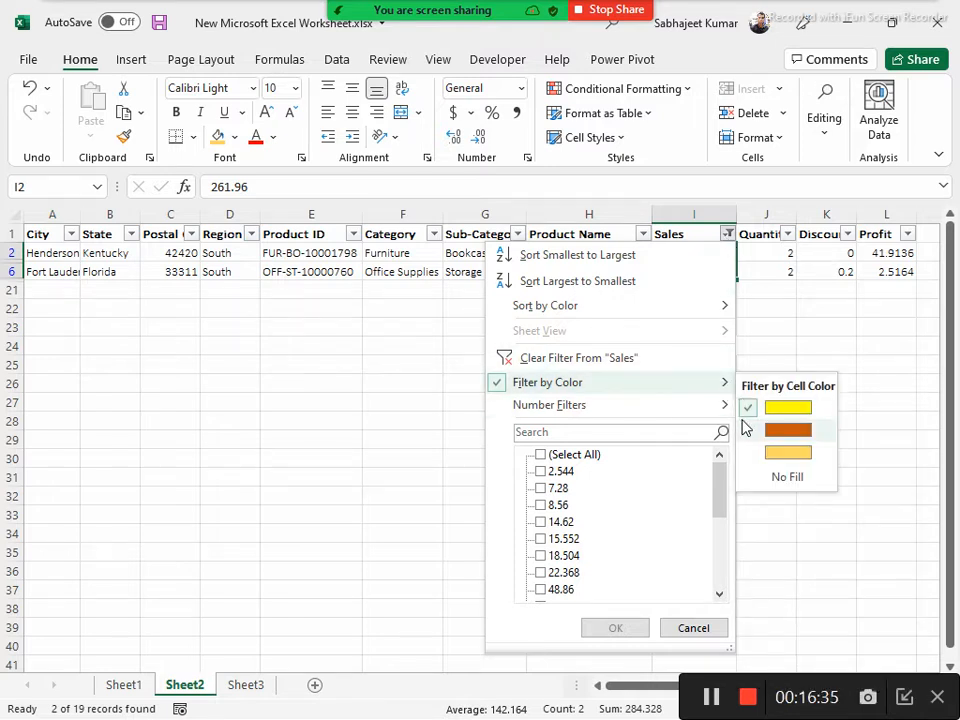
left_click(752, 430)
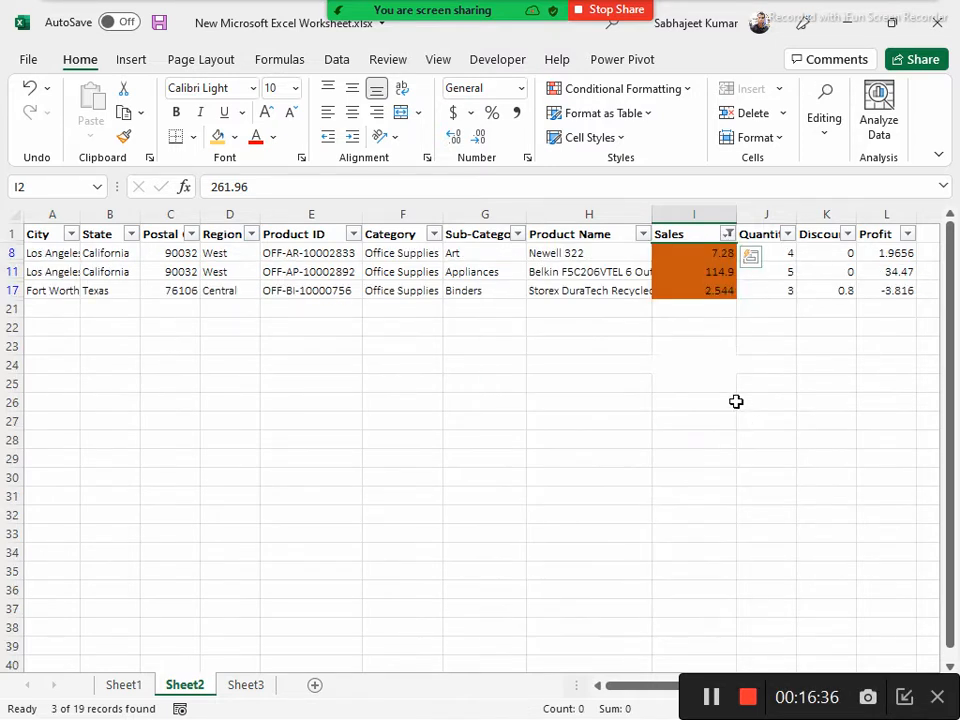
left_click(728, 235)
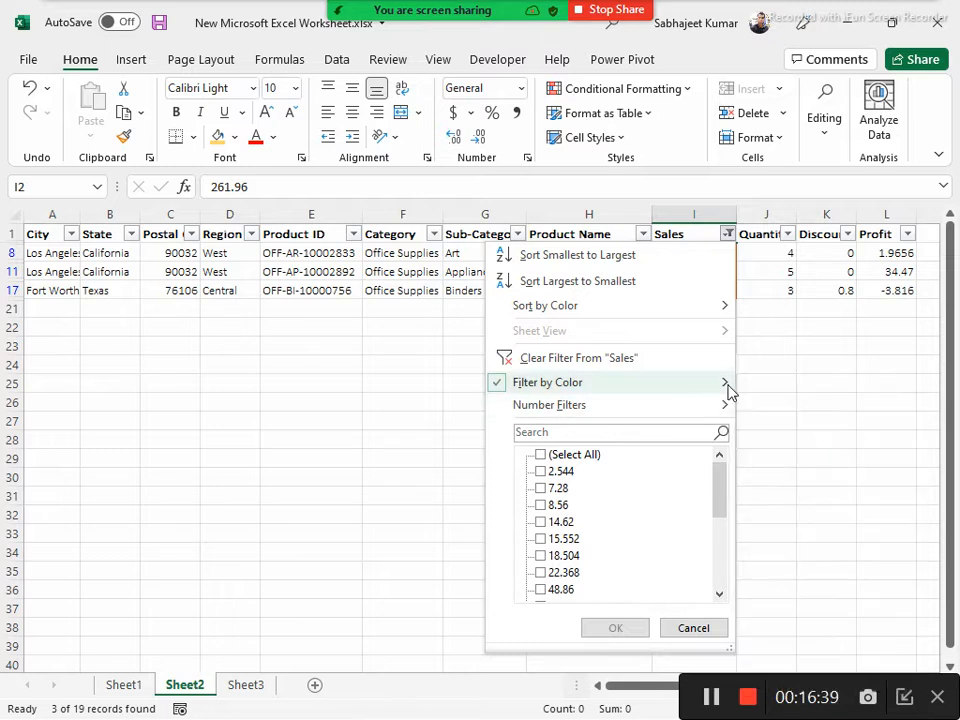
mouse_move(727, 385)
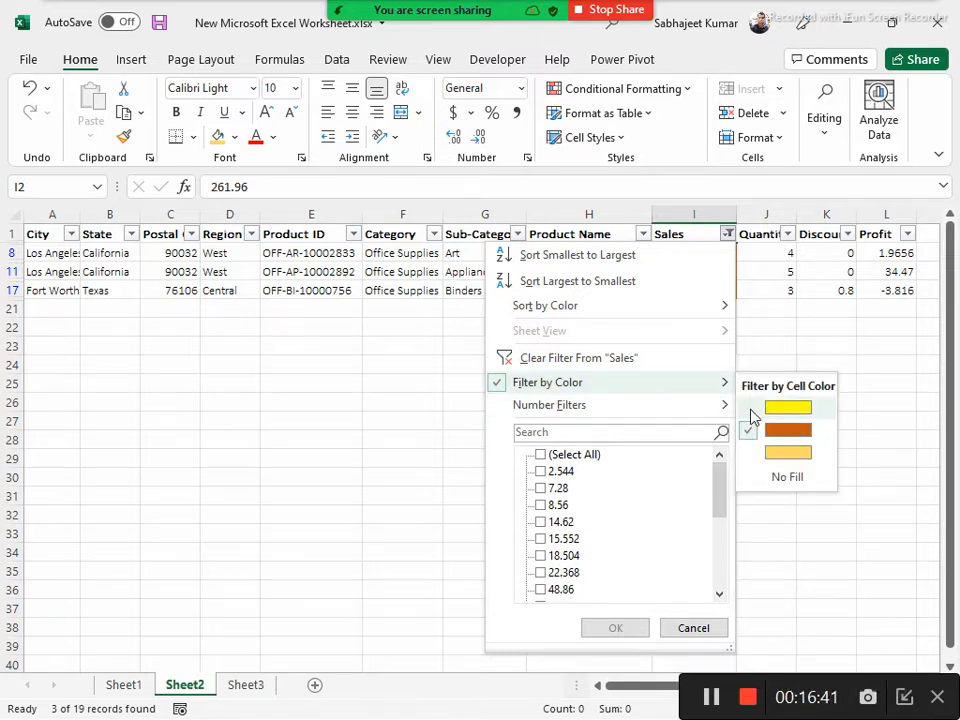
left_click(752, 409)
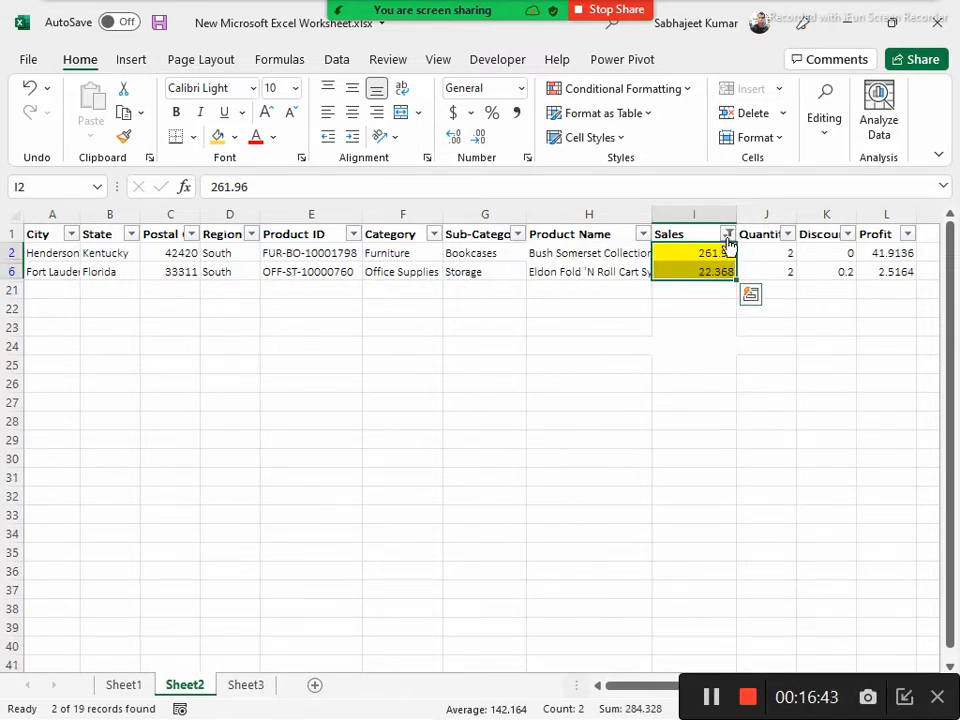
Examine the number filter options available for the Sales column
left_click(728, 236)
mouse_move(619, 403)
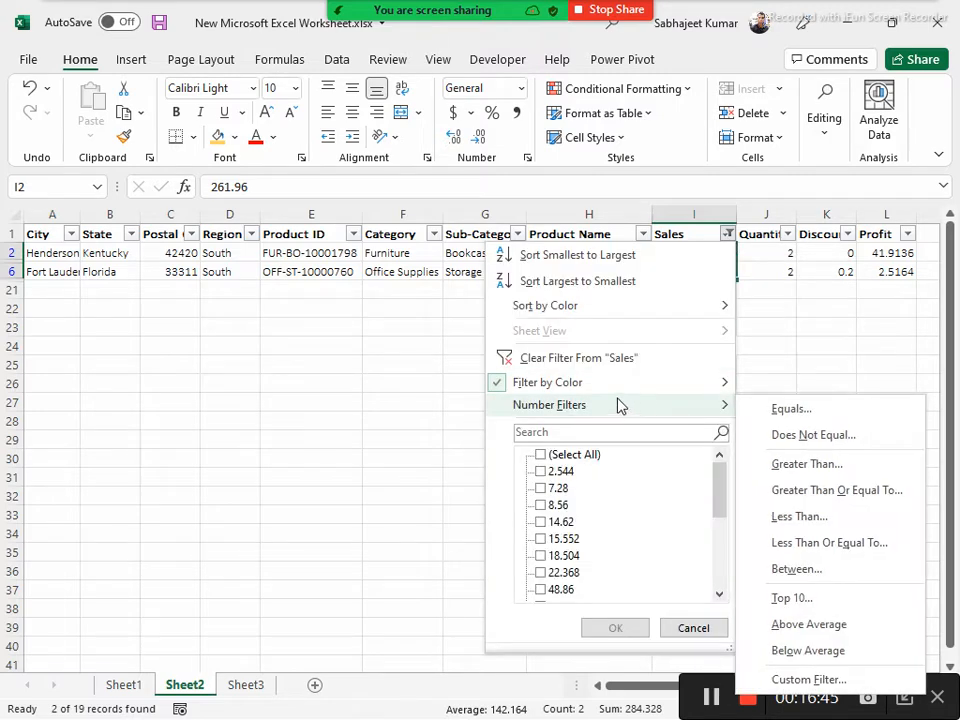
left_click(375, 352)
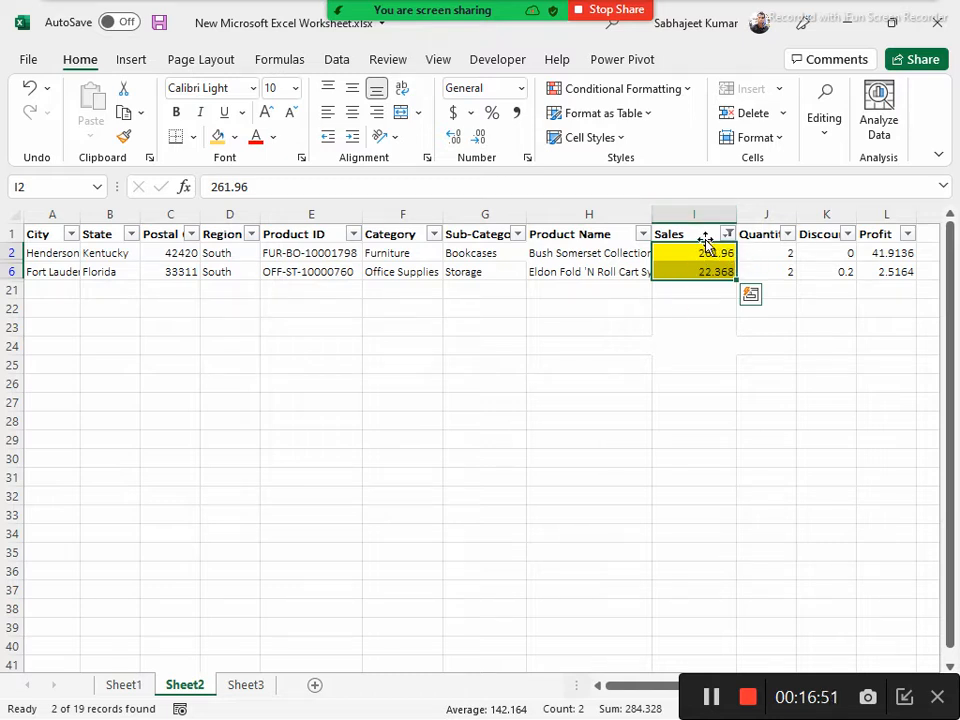
Turn off filtering on the header row to clear the color filter, and turn it back on from the Sales header
left_click(923, 253)
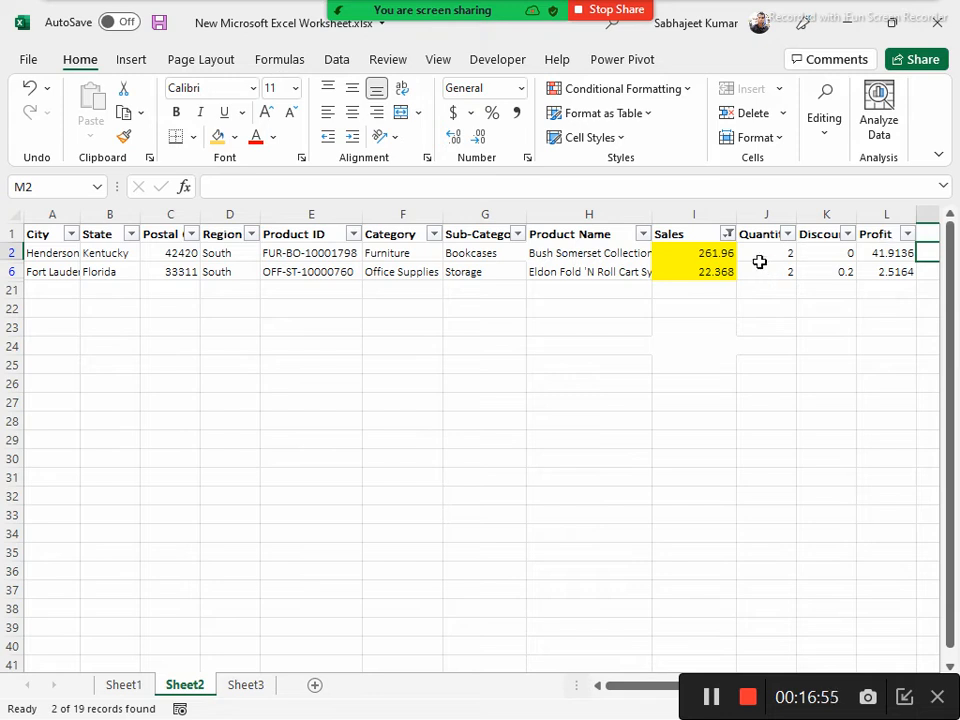
key("Right")
key("Left")
key("Left")
key("Left")
key("Left")
key("Left")
key("Left")
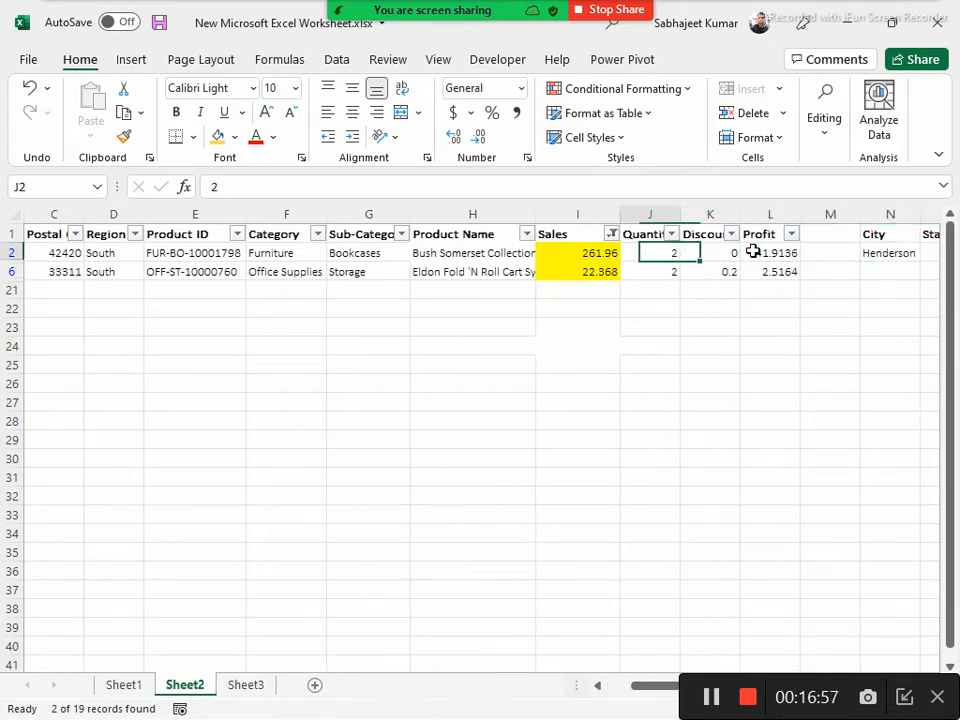
key("Up")
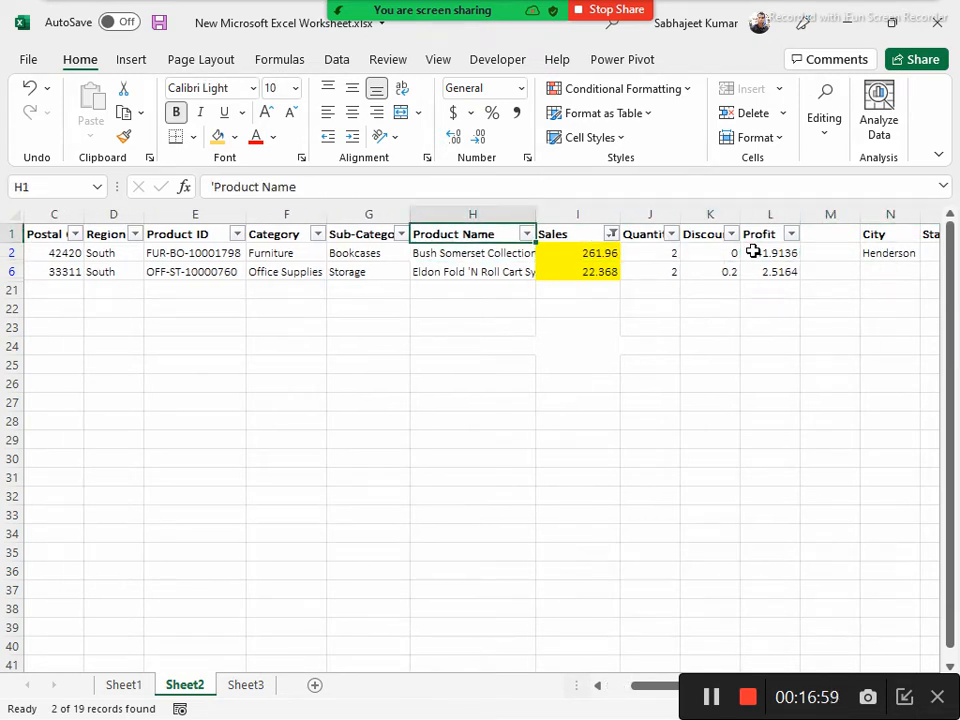
key("ctrl+shift+l")
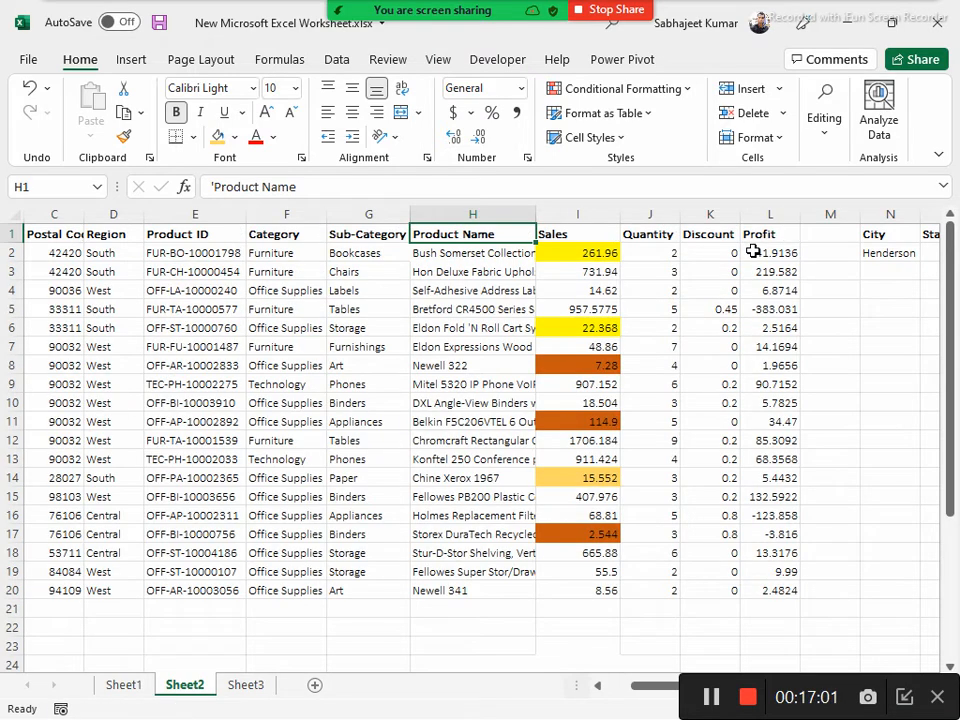
key("Right")
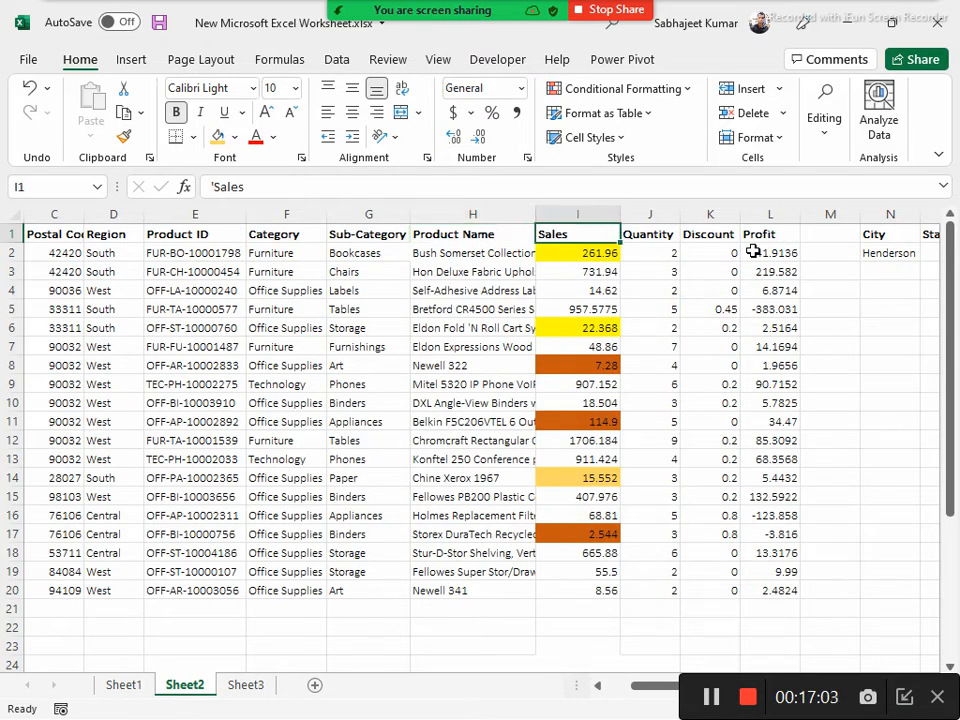
key("ctrl+shift+l")
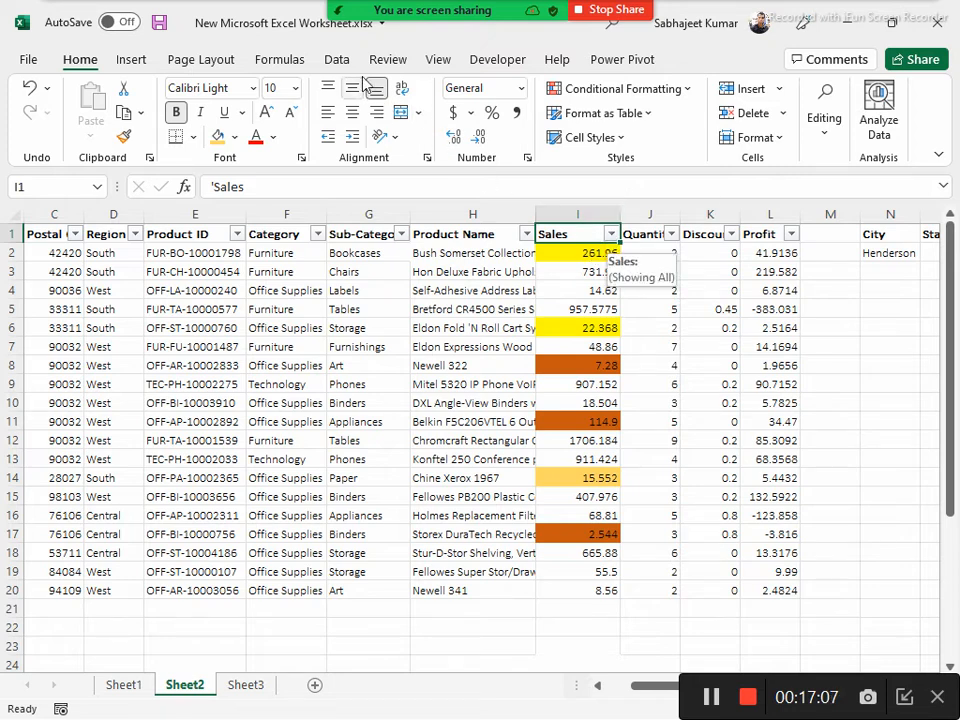
Sort the data by the Quantity column from smallest to largest
left_click(337, 62)
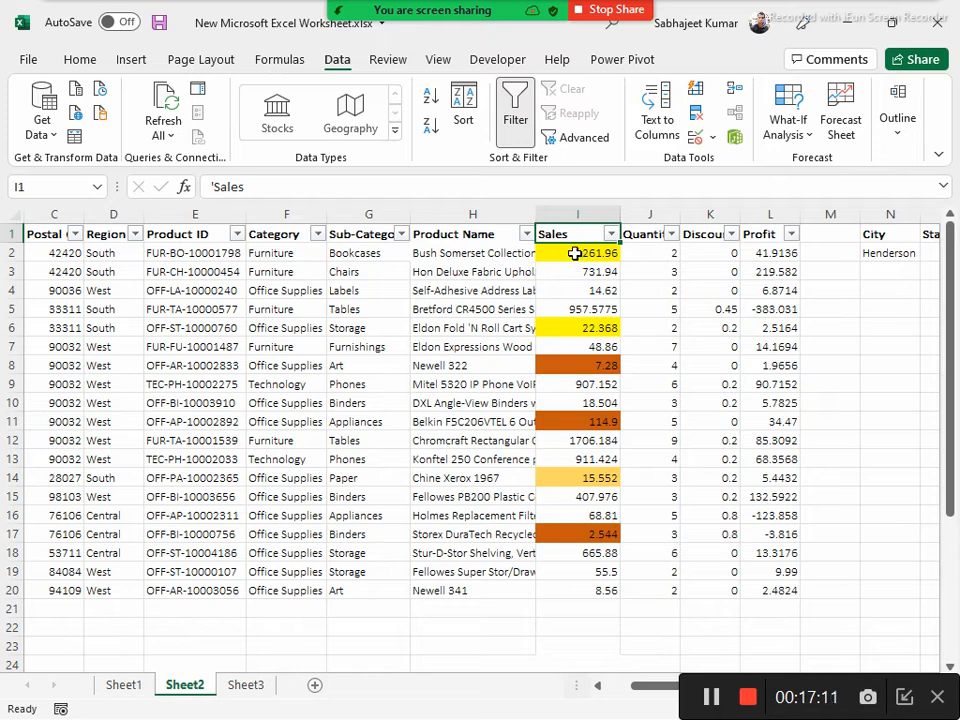
left_click(463, 238)
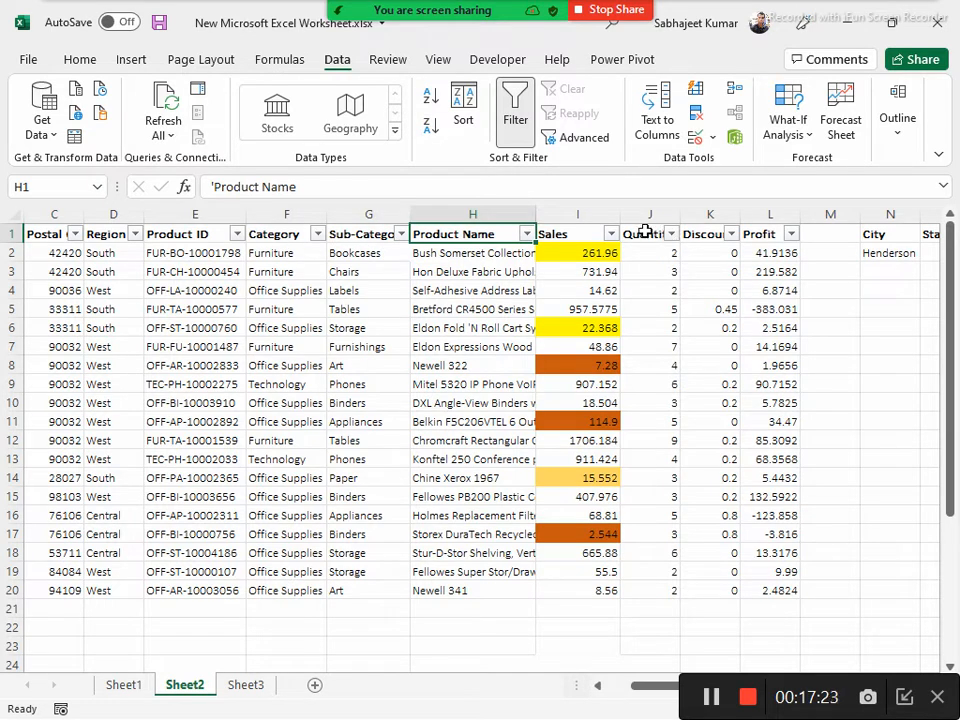
left_click(645, 233)
left_click(430, 97)
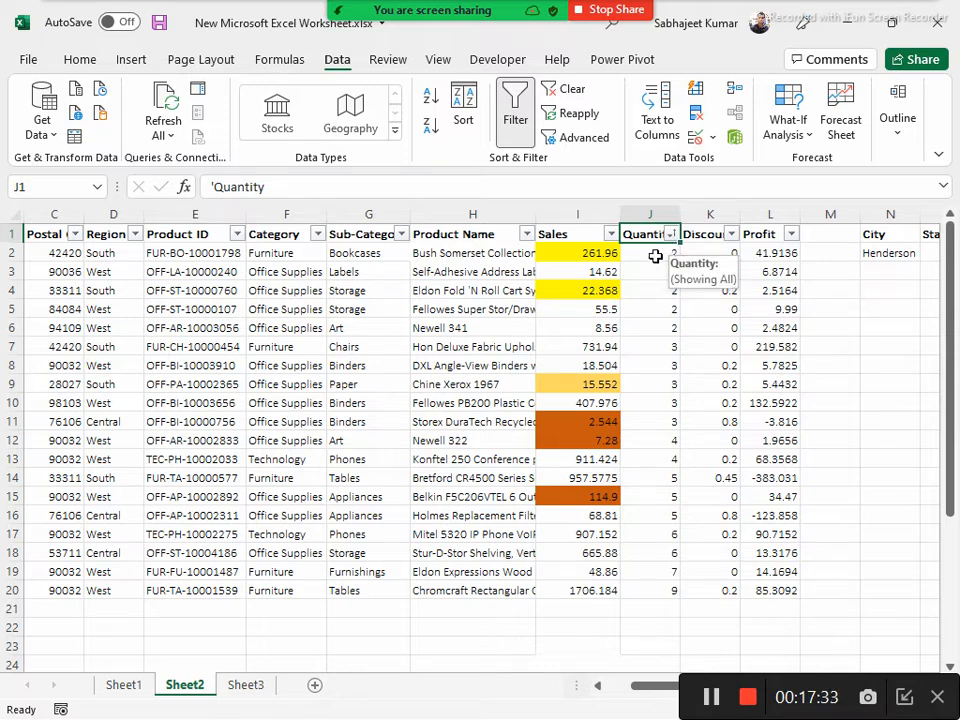
left_click_drag(651, 256, 641, 570)
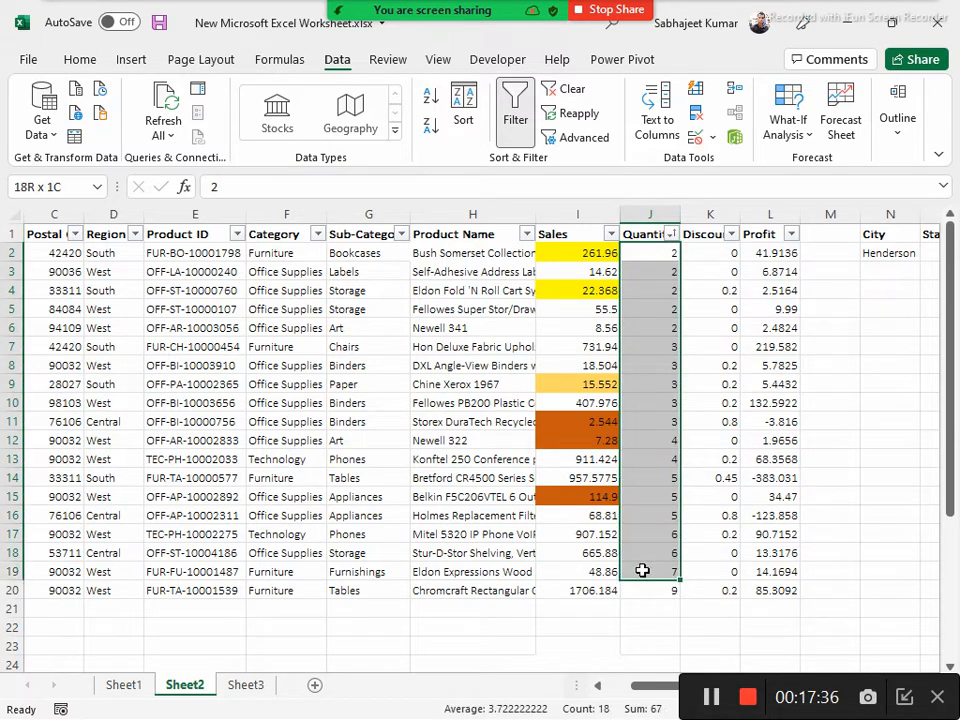
left_click(433, 130)
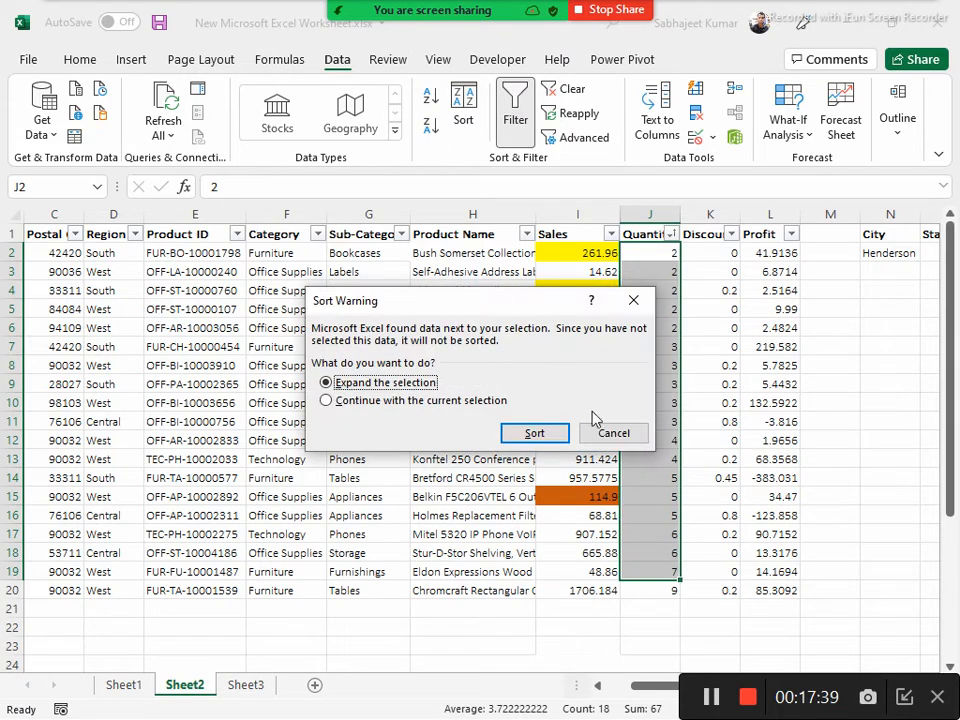
left_click(612, 433)
Sort the data by Quantity from largest to smallest and review the reordered Quantity values and first data row
left_click(660, 271)
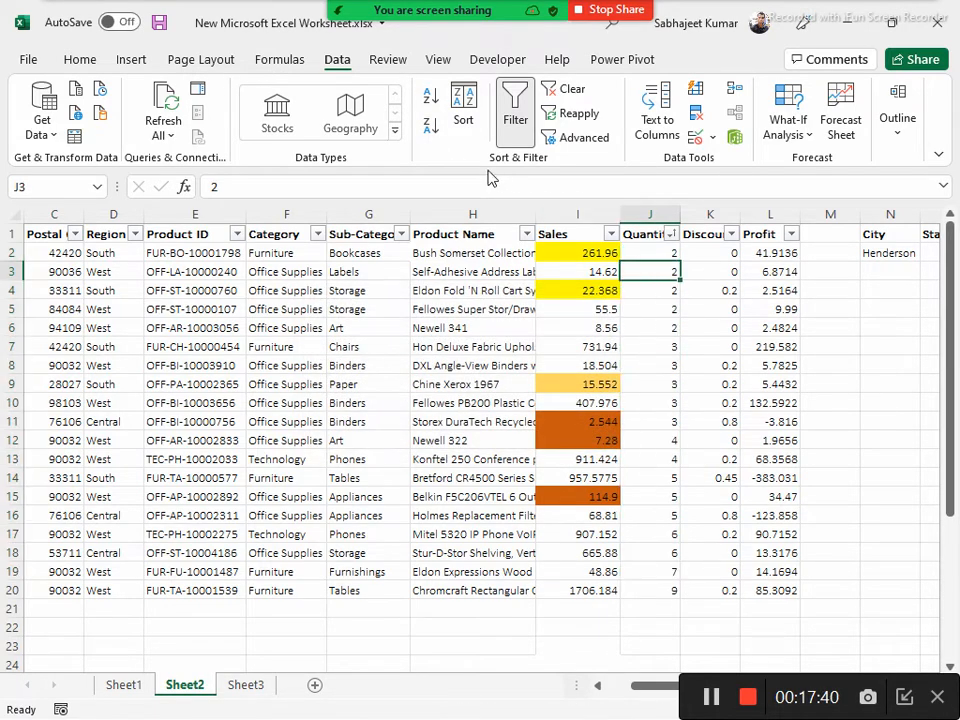
left_click(433, 130)
left_click_drag(650, 252, 664, 570)
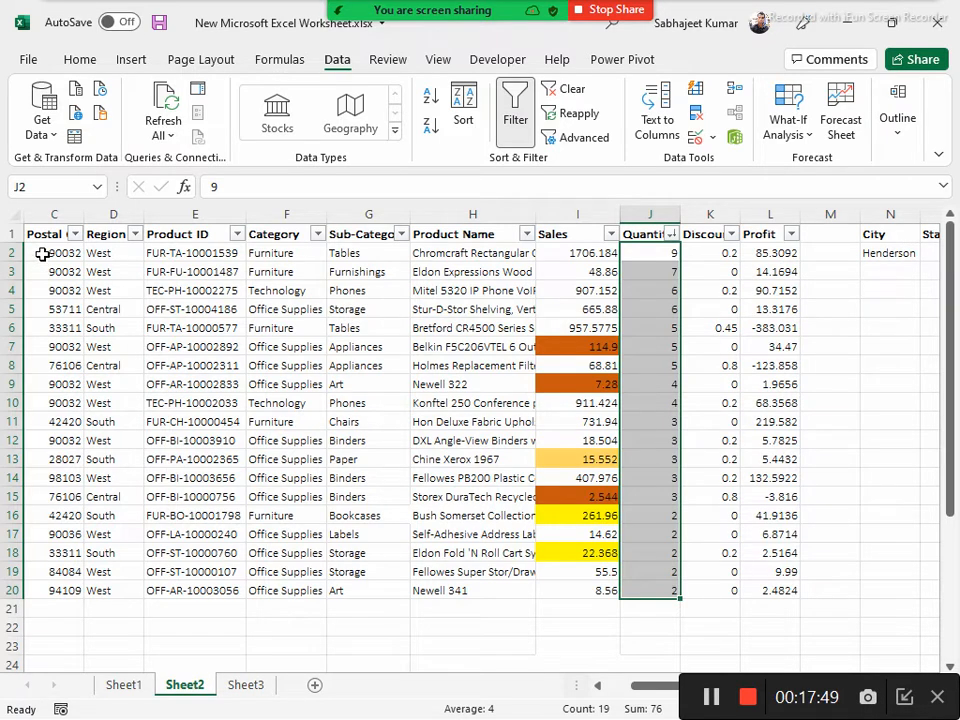
left_click(12, 253)
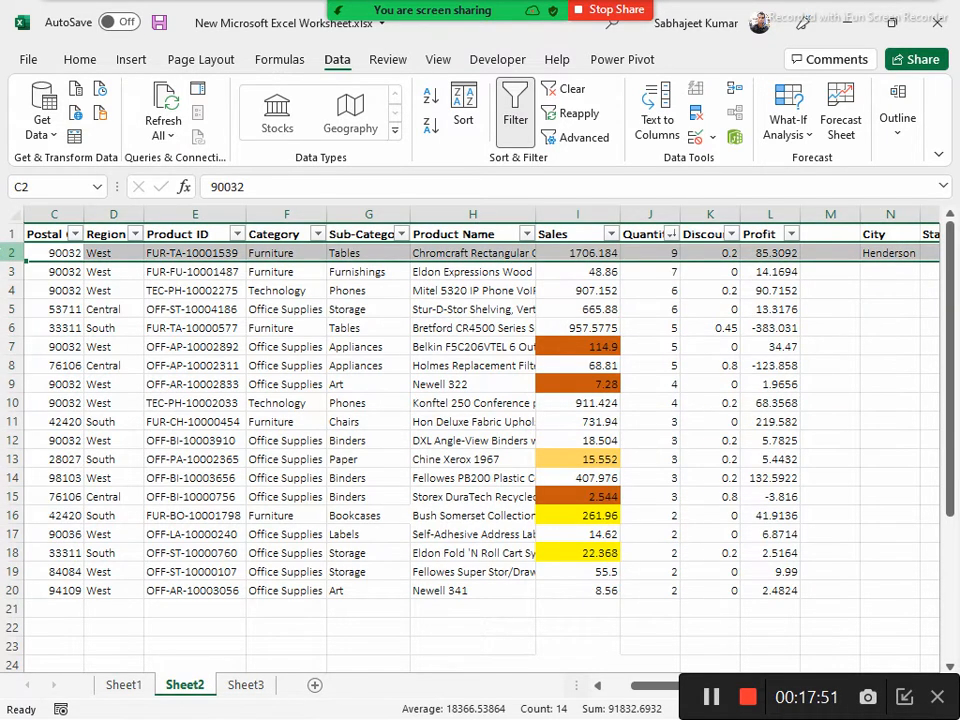
left_click_drag(664, 254, 668, 580)
left_click(658, 585)
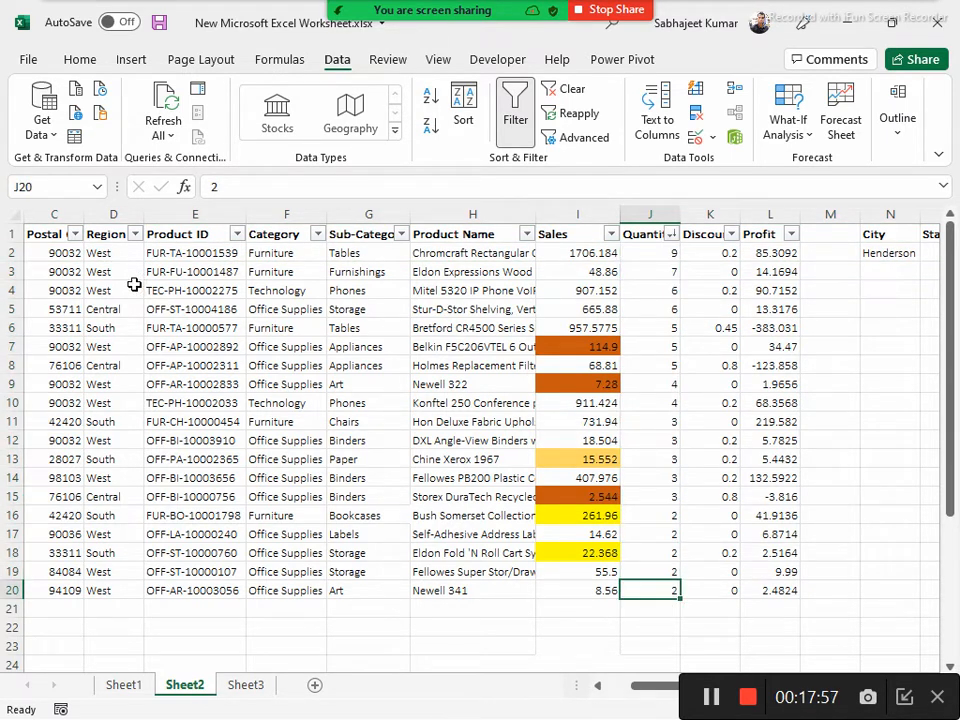
left_click_drag(34, 252, 767, 251)
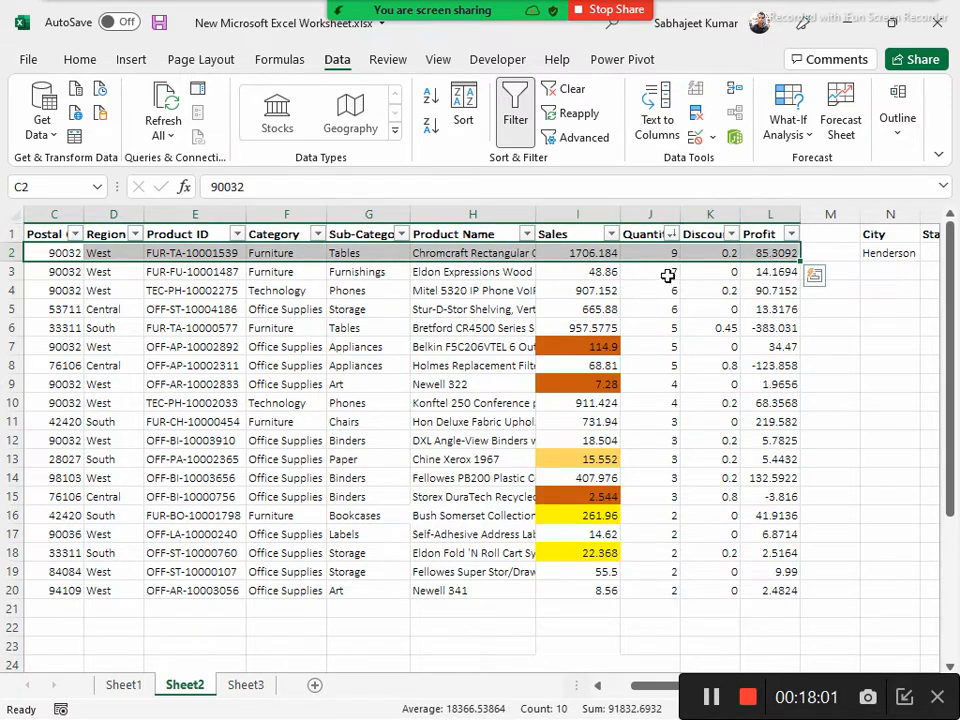
left_click(662, 588)
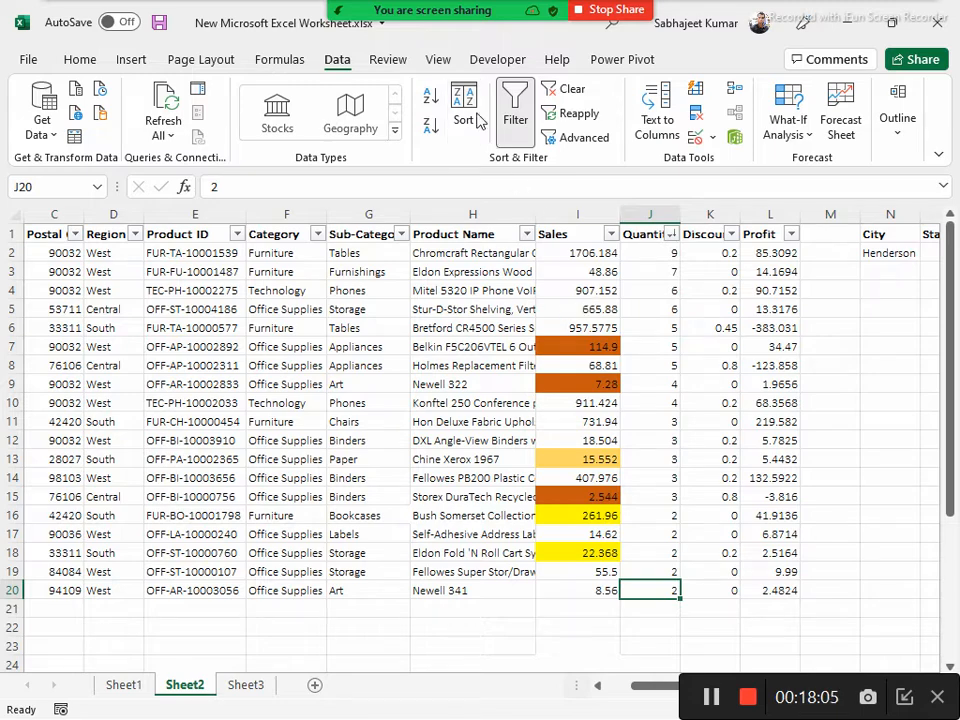
Open the Sort dialog for the Sheet2 data from a Product Name cell and reposition the dialog
left_click(470, 271)
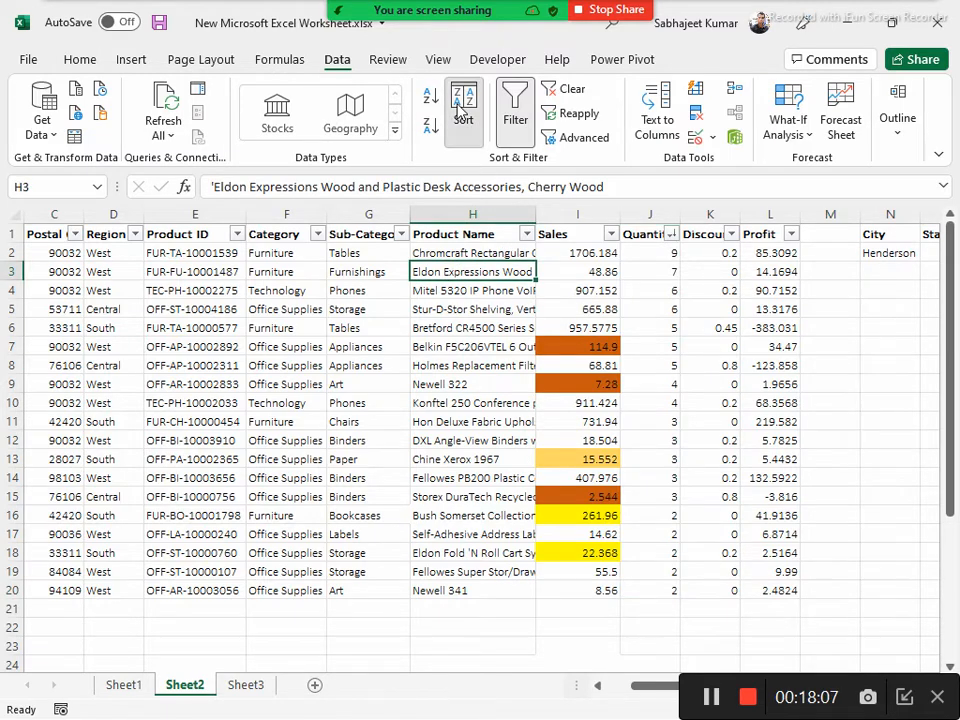
left_click(462, 110)
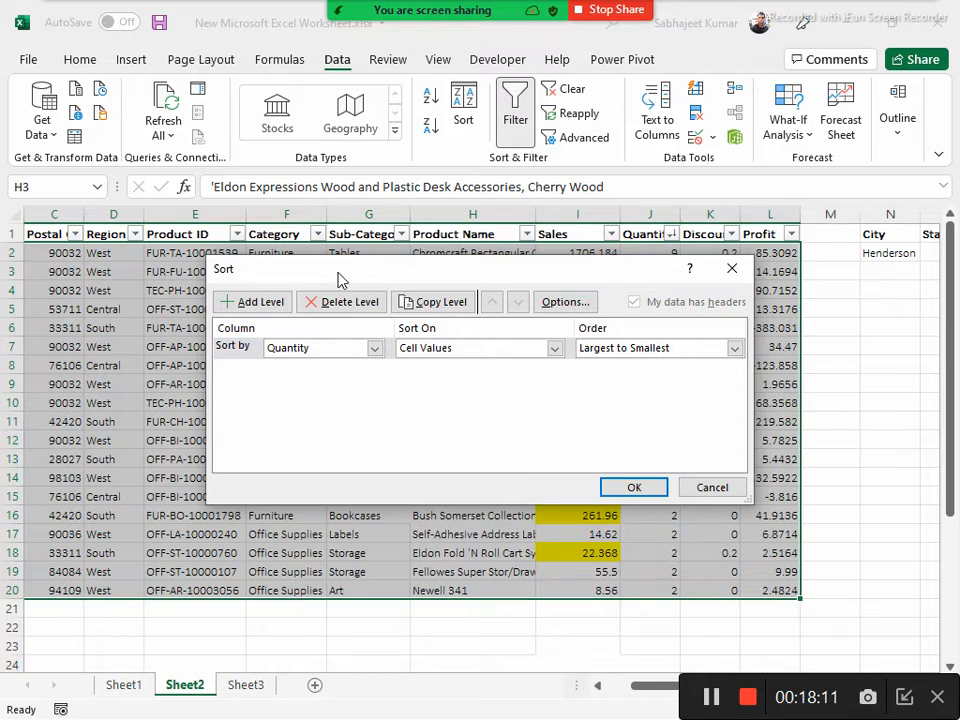
left_click_drag(338, 280, 400, 281)
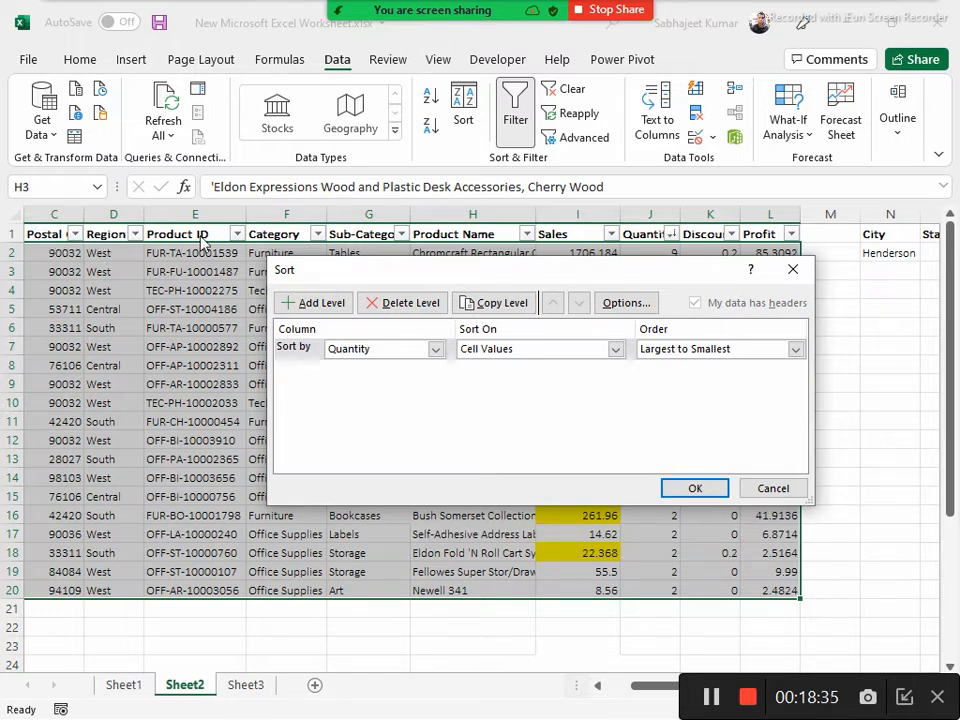
Set the first sort level to the Region column, sorted on cell values in Z to A order
left_click(435, 349)
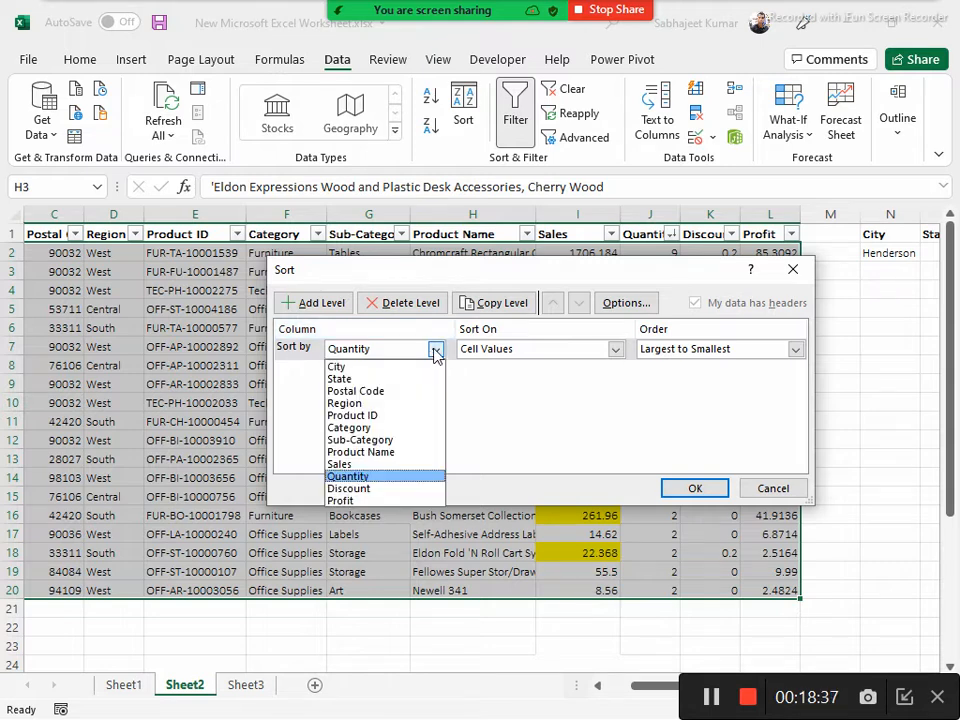
left_click(383, 404)
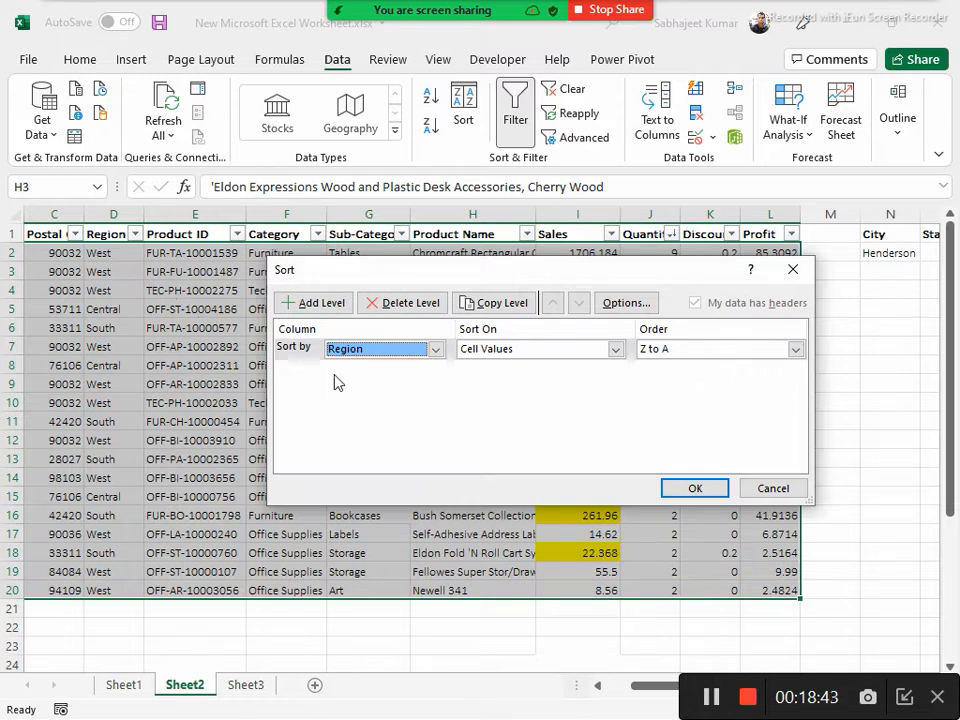
left_click(615, 350)
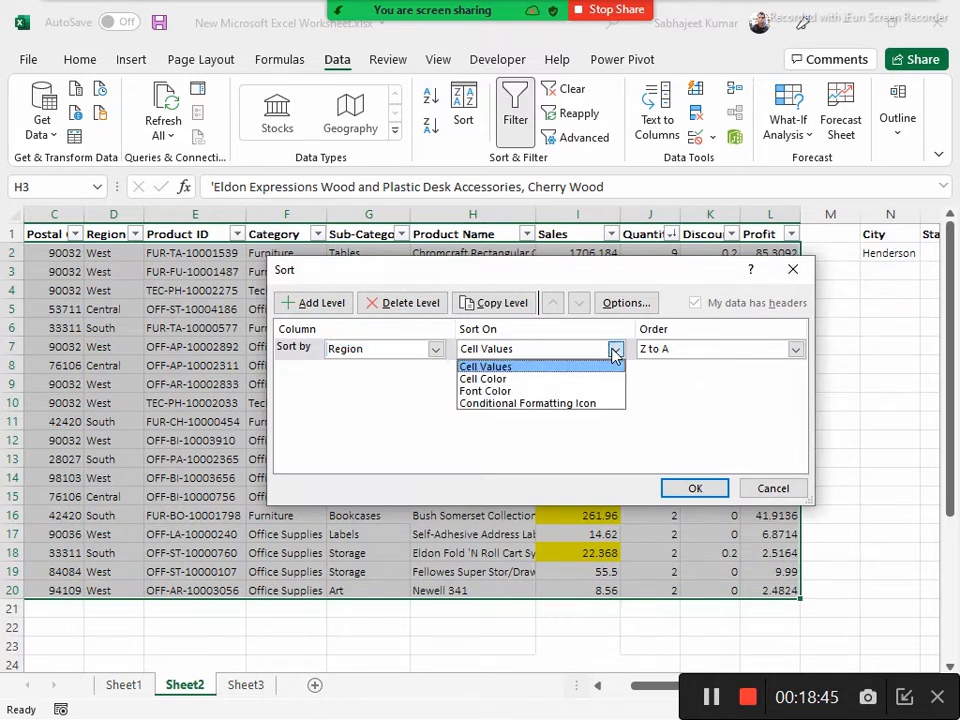
left_click(504, 370)
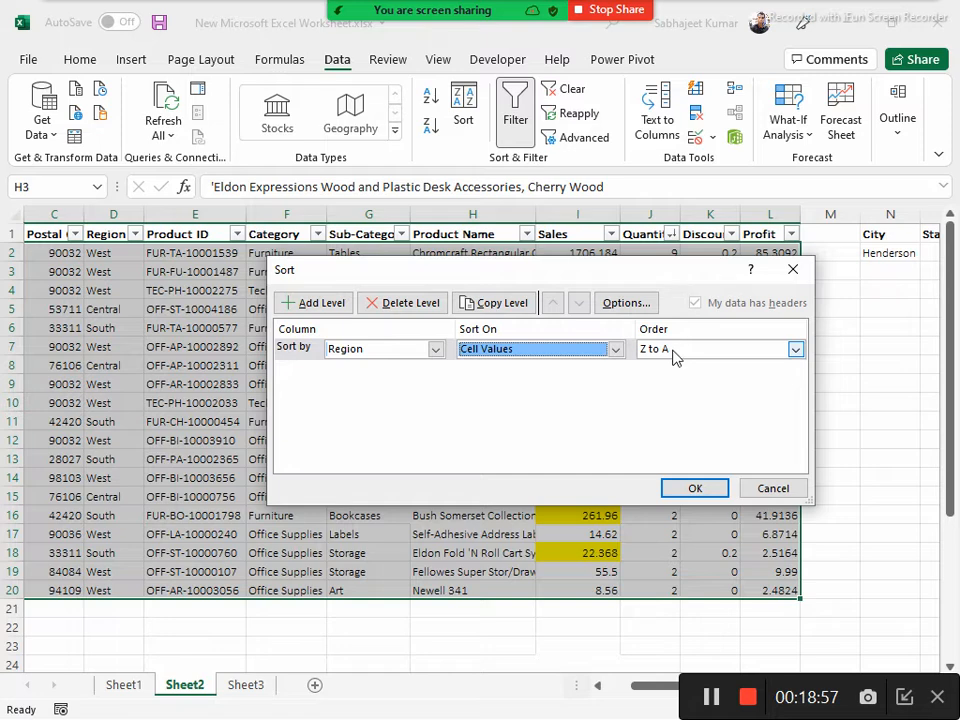
Add a second sort level on Quantity from smallest to largest and apply the two-level sort
left_click(313, 303)
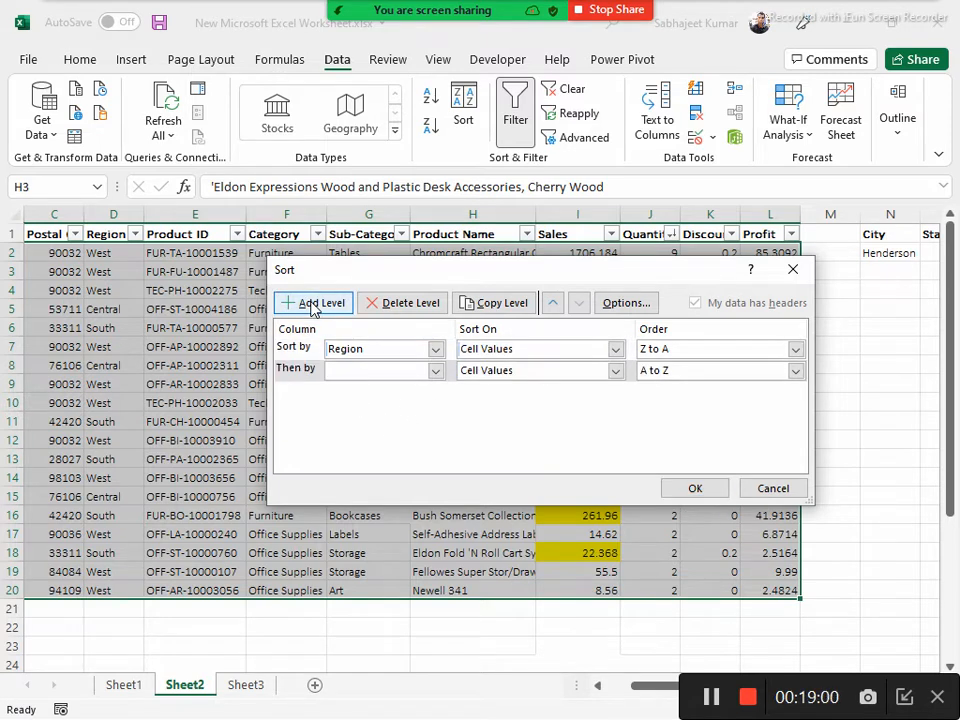
left_click(436, 372)
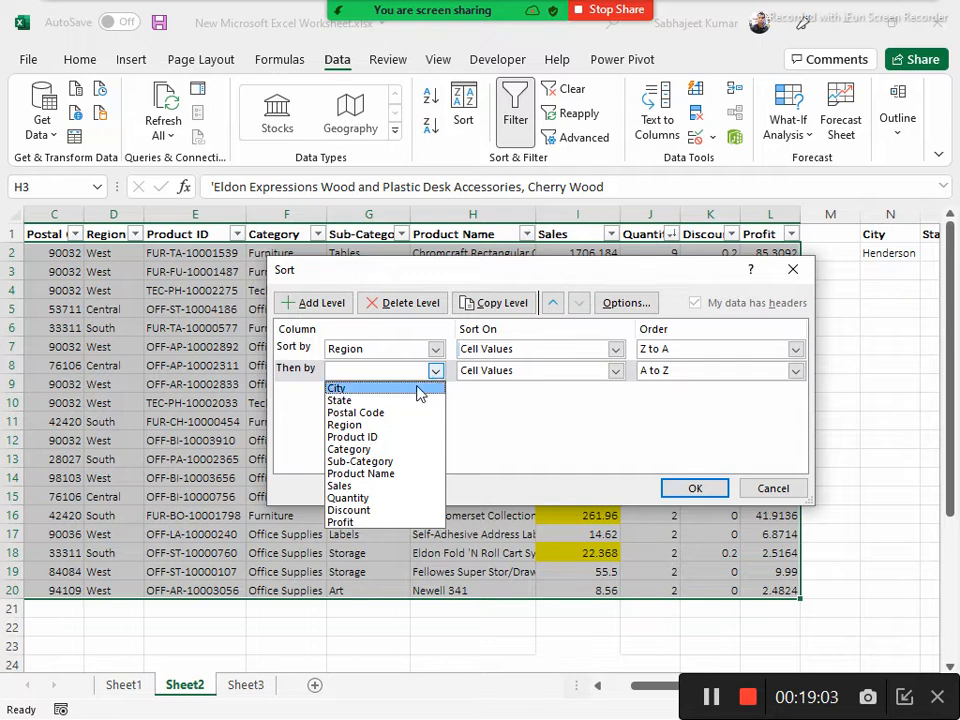
left_click(366, 500)
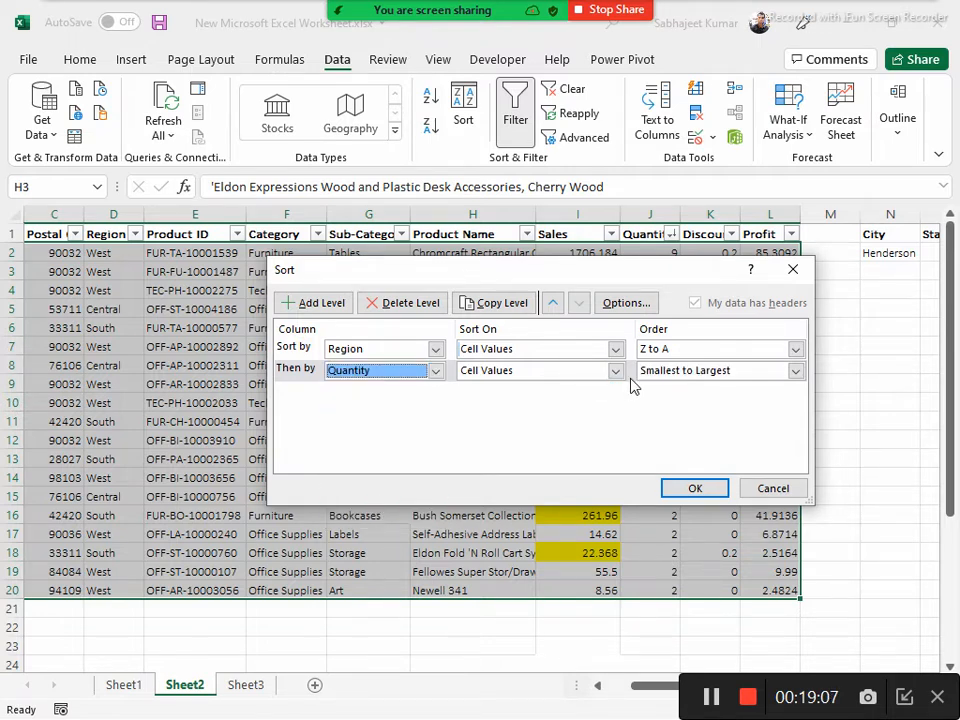
left_click_drag(552, 279, 537, 370)
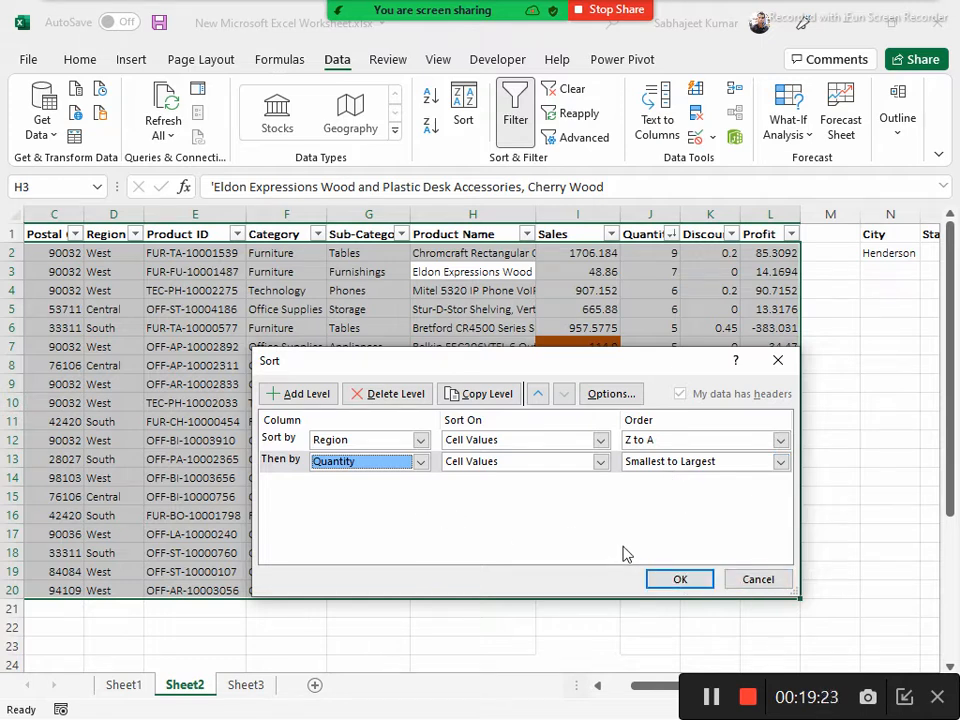
left_click(673, 579)
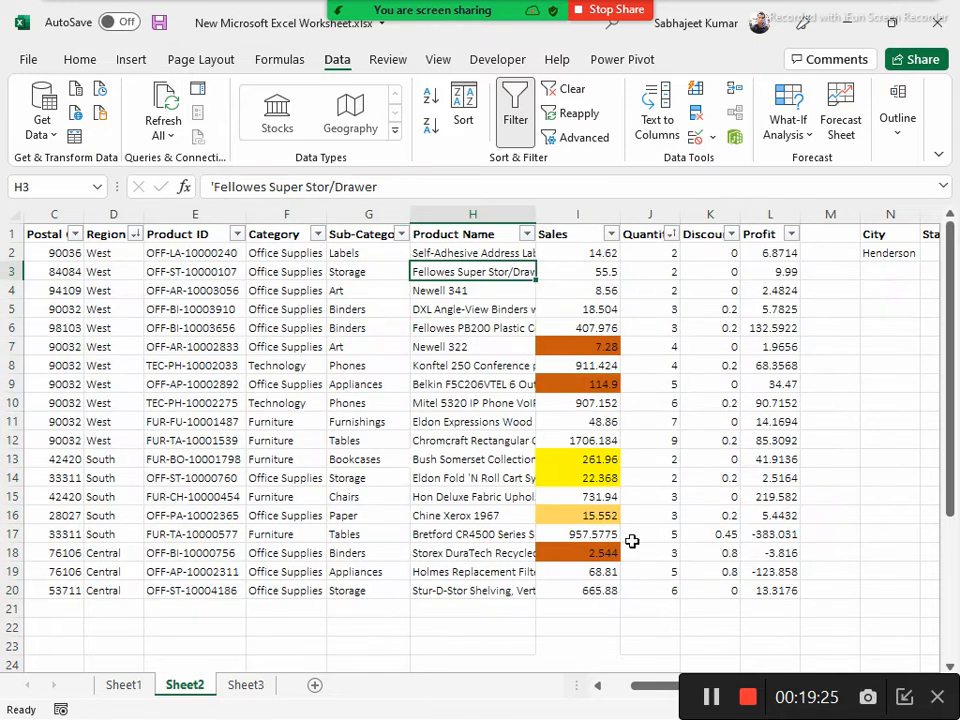
Examine the sorted order of the Region groups and the Quantity values within each region
left_click_drag(115, 253, 134, 595)
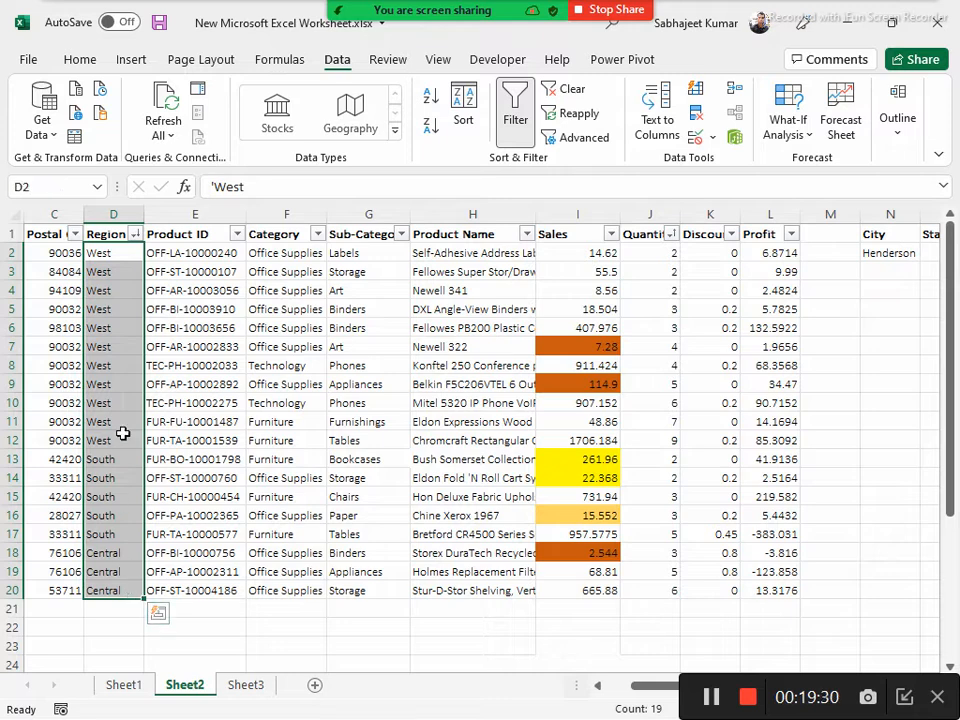
left_click(123, 252)
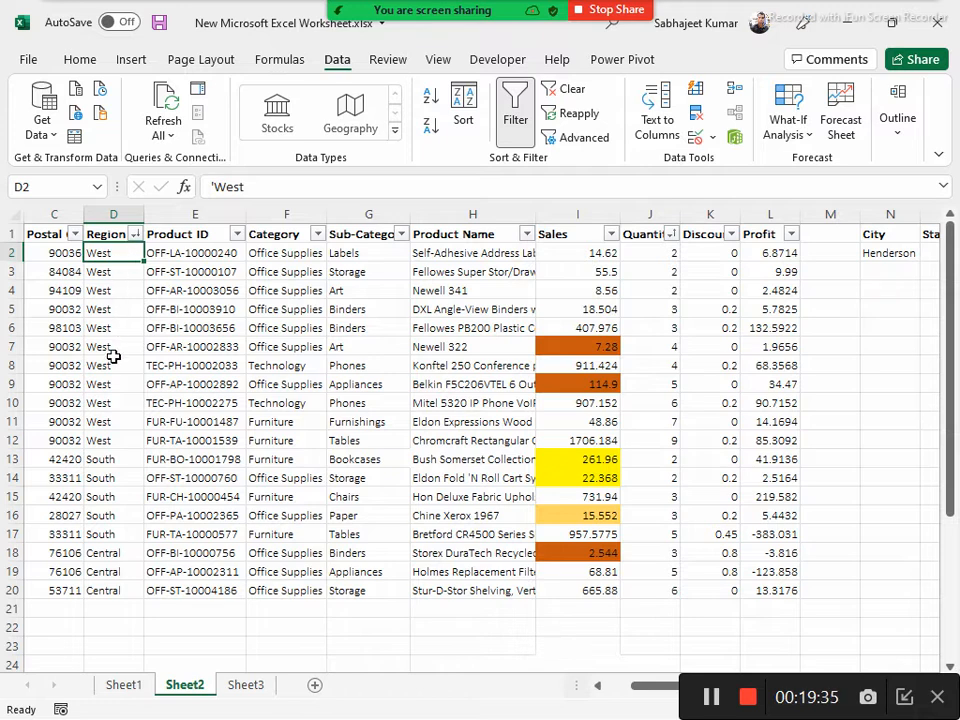
left_click(128, 459)
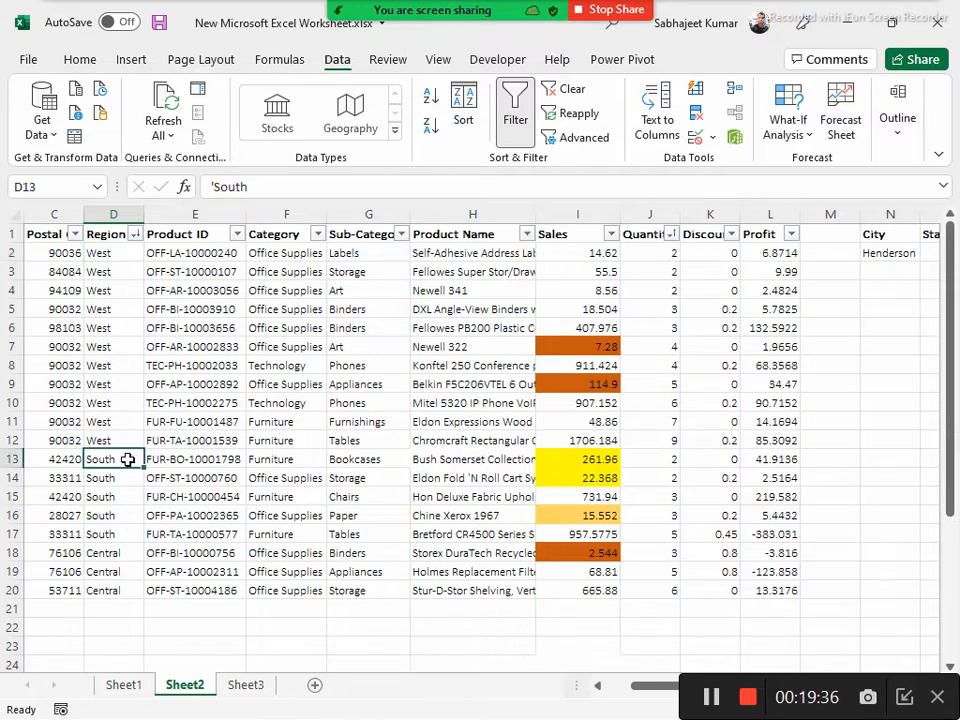
left_click(118, 553)
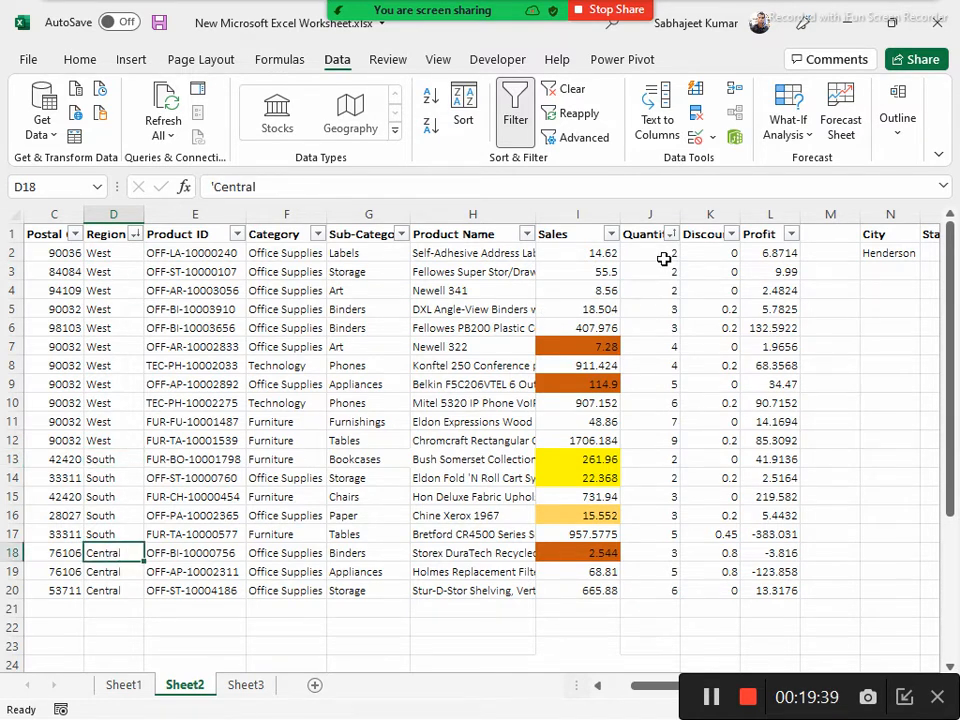
left_click_drag(659, 253, 662, 589)
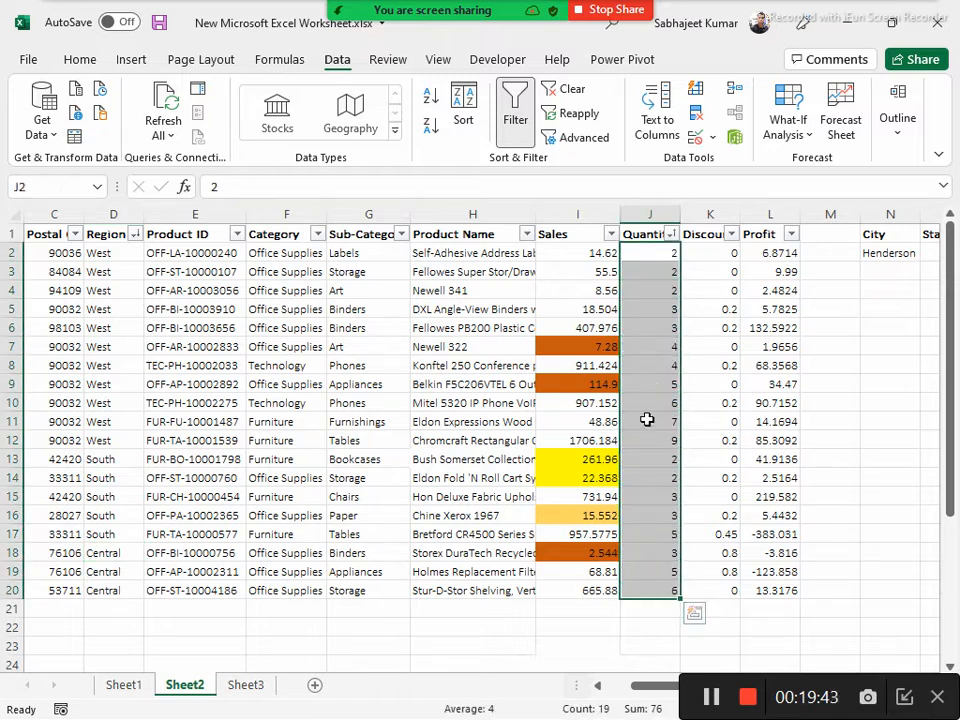
left_click(642, 252)
key("Down")
key("Down")
key("Down")
key("Down")
key("Down")
key("Down")
key("Down")
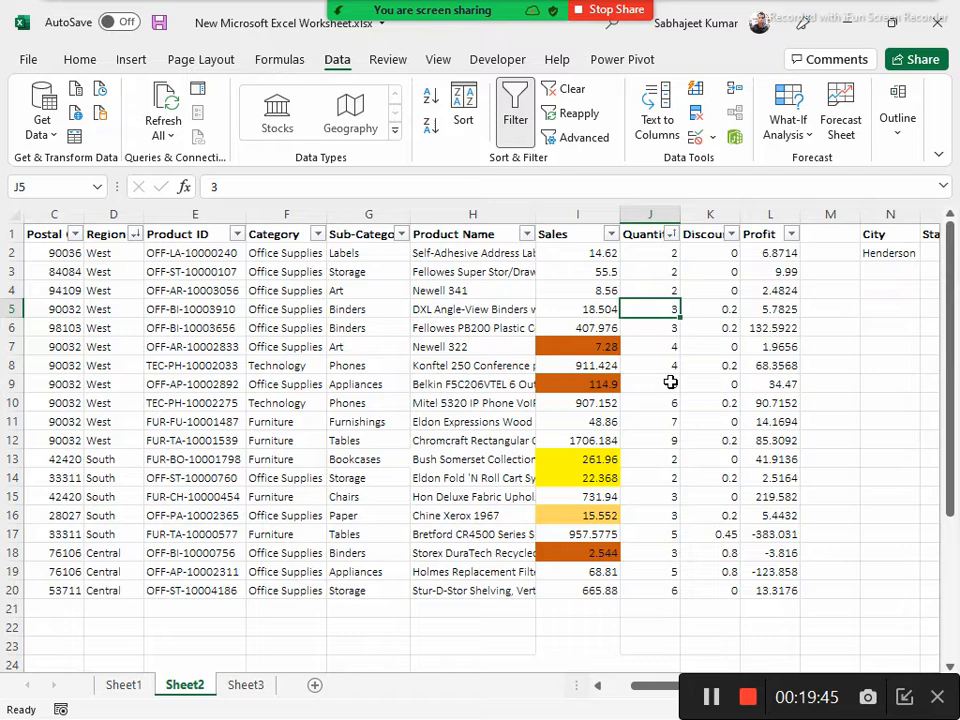
key("Down")
key("Down")
key("Down")
key("Down")
key("Down")
key("Down")
key("Down")
key("Down")
key("Down")
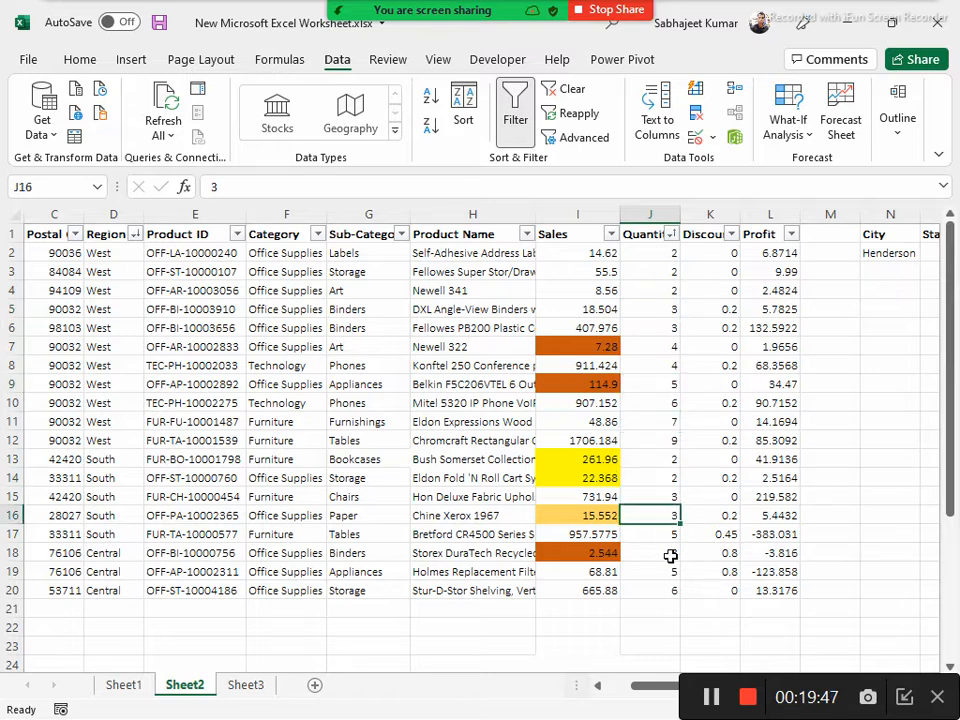
key("Down")
key("Down")
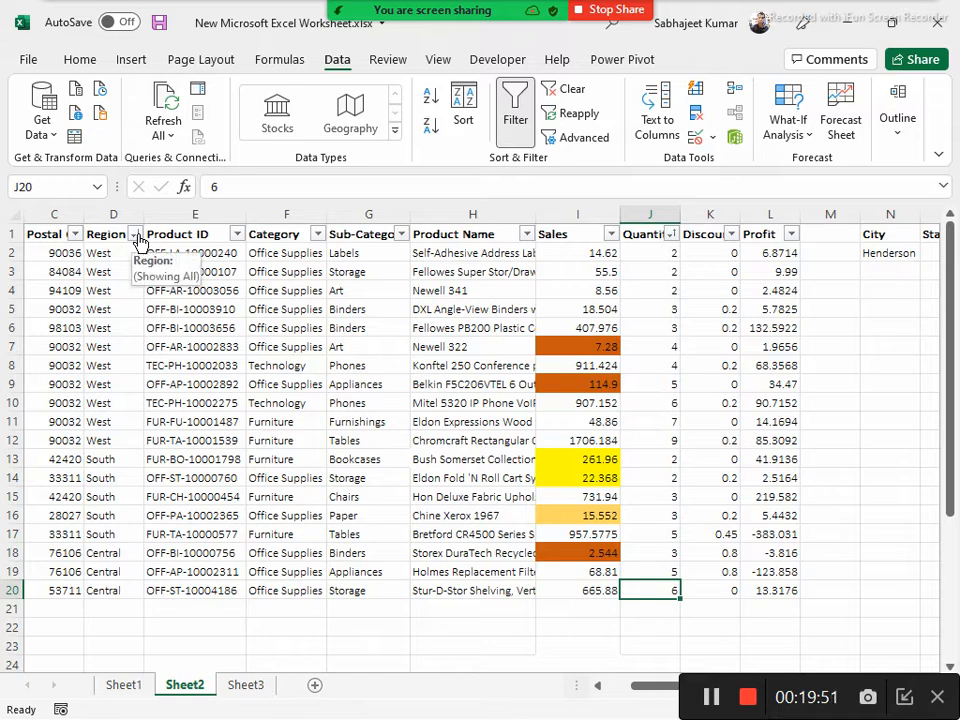
Sort the data by Region from A to Z and review the Quantity order within the regions
left_click(137, 234)
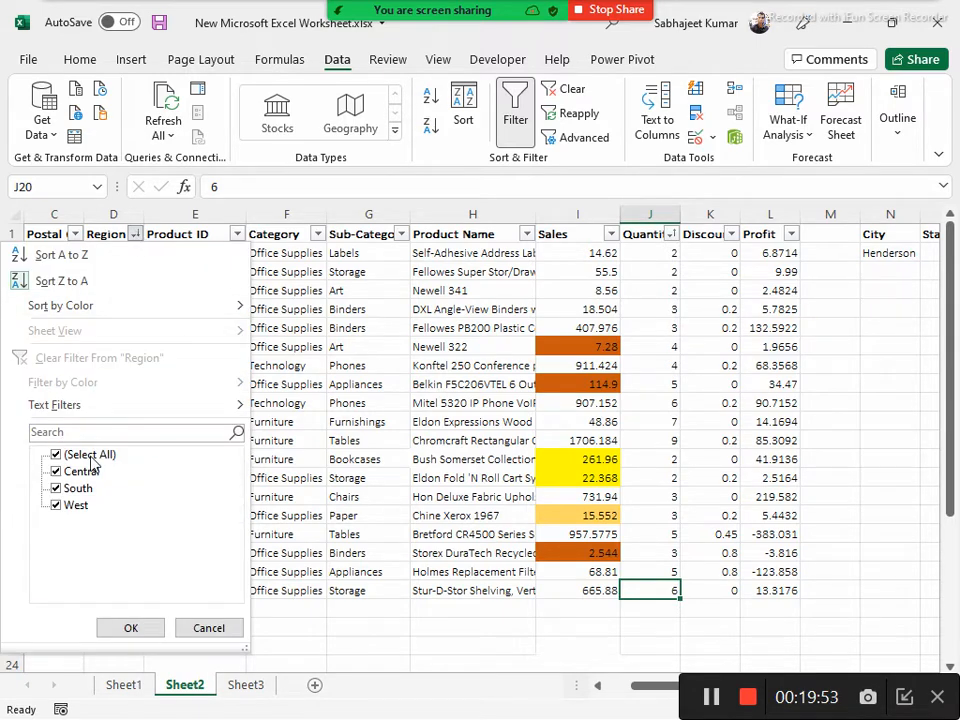
left_click(40, 255)
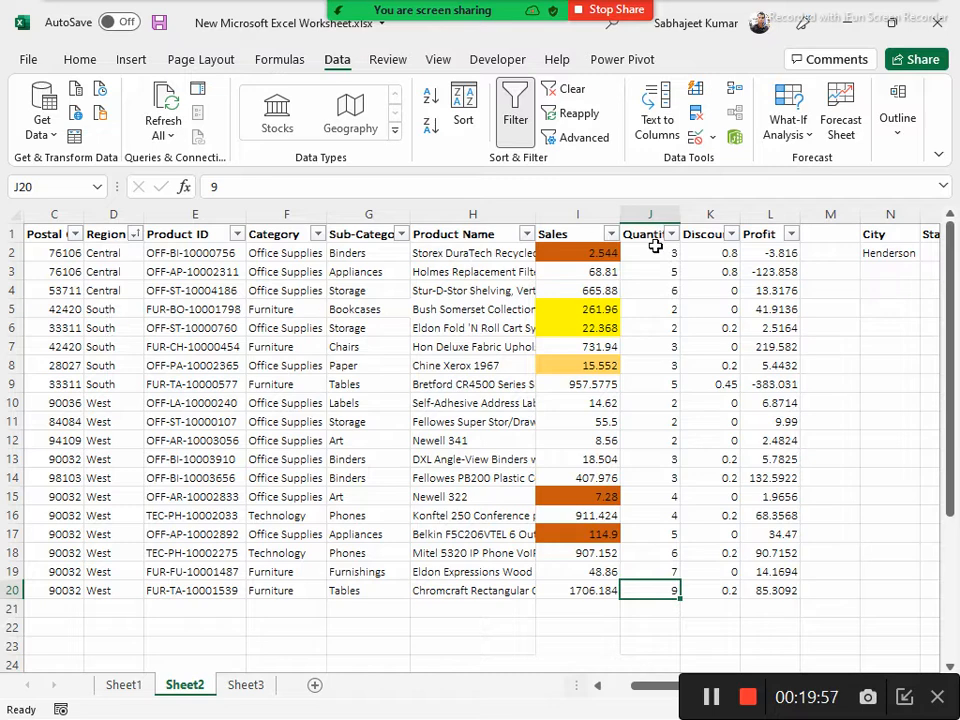
left_click_drag(652, 271, 630, 597)
left_click(651, 272)
left_click(655, 287)
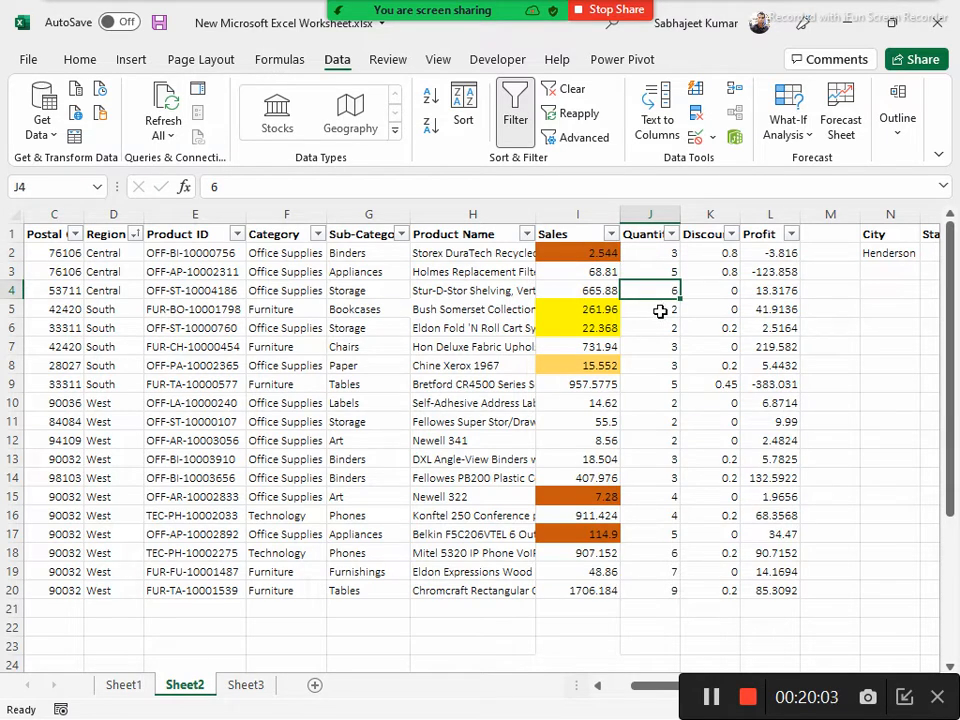
left_click_drag(660, 314, 665, 409)
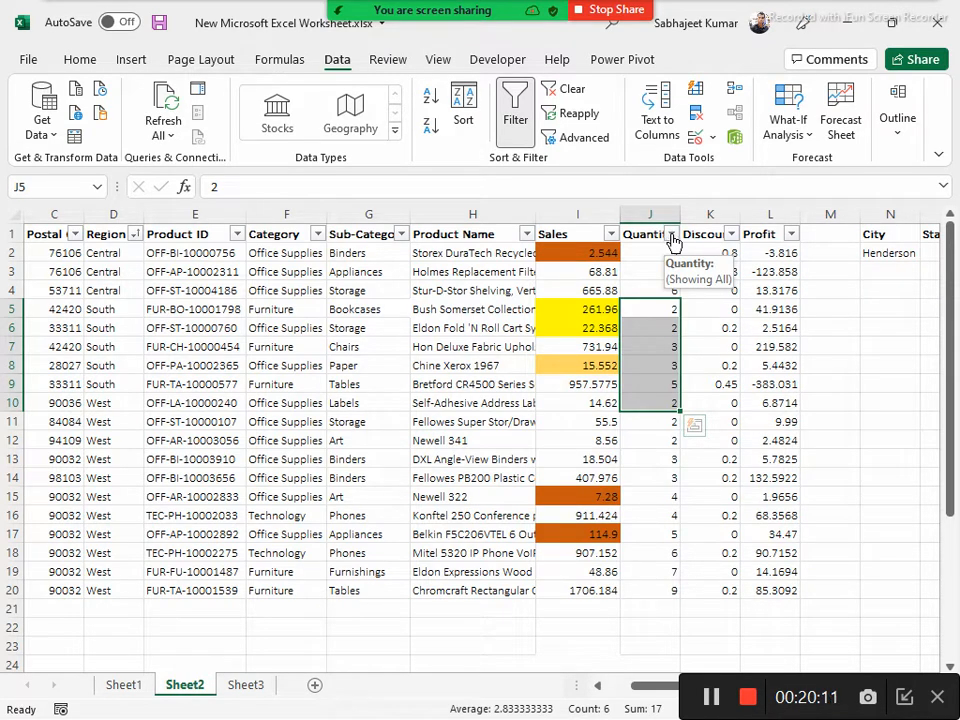
left_click(18, 252)
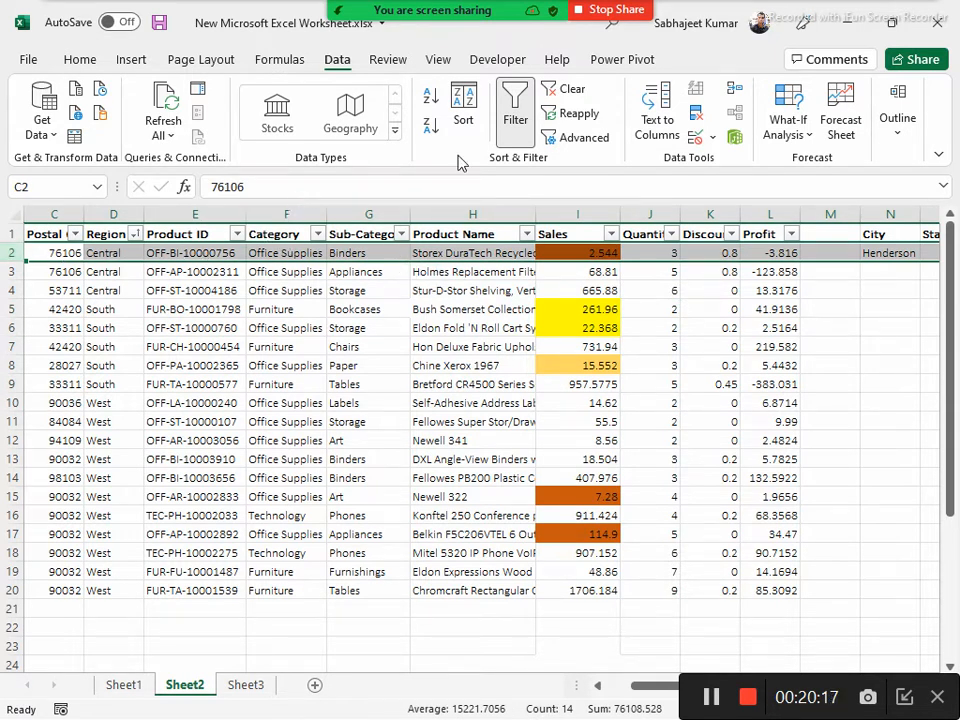
Open the Sort dialog from a Sub-Category cell, review the Region level's Sort On options, and admit the participant in the meeting's waiting room
left_click(349, 345)
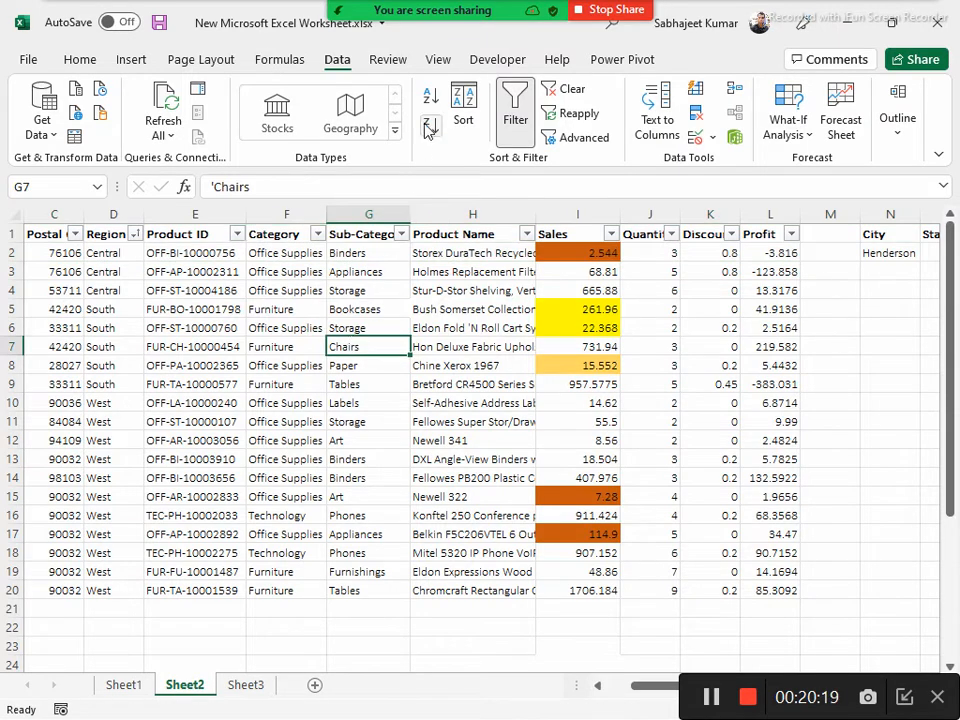
left_click(465, 122)
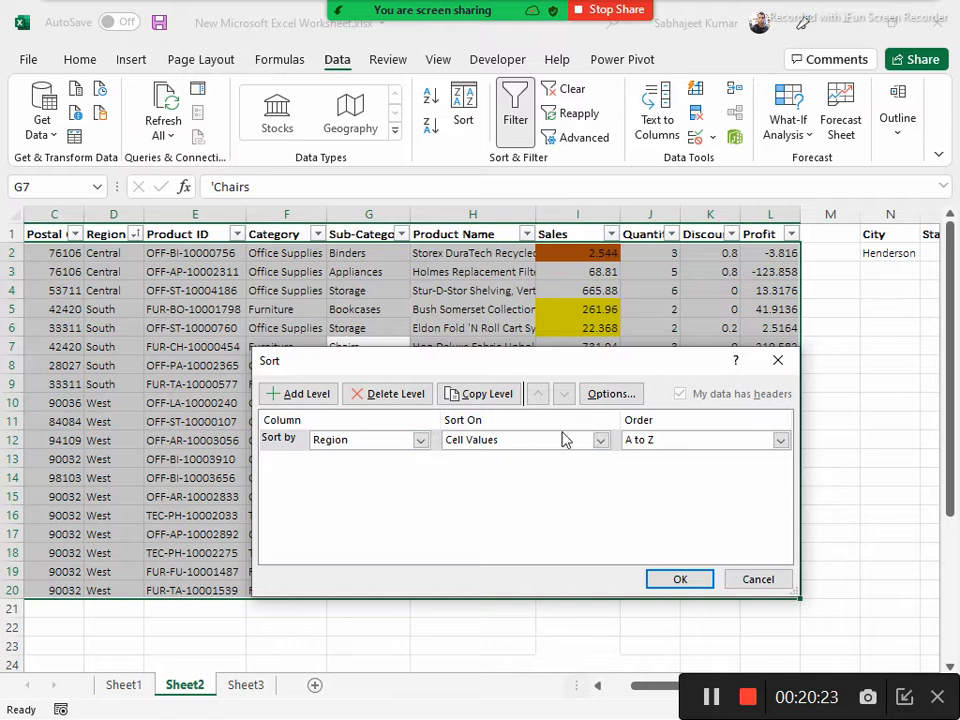
left_click(600, 441)
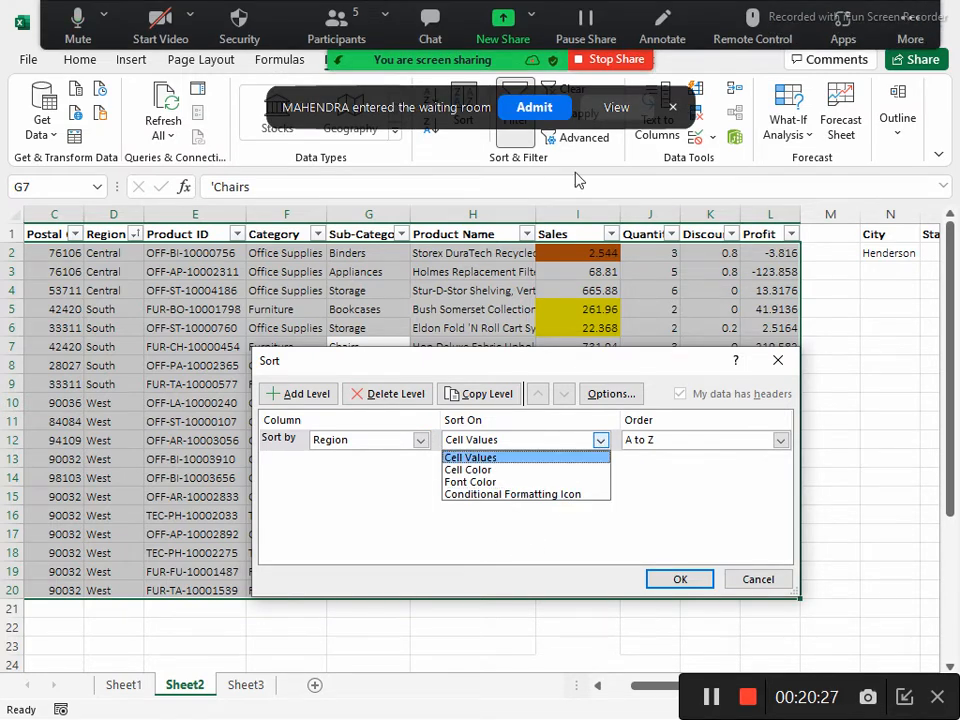
left_click(751, 583)
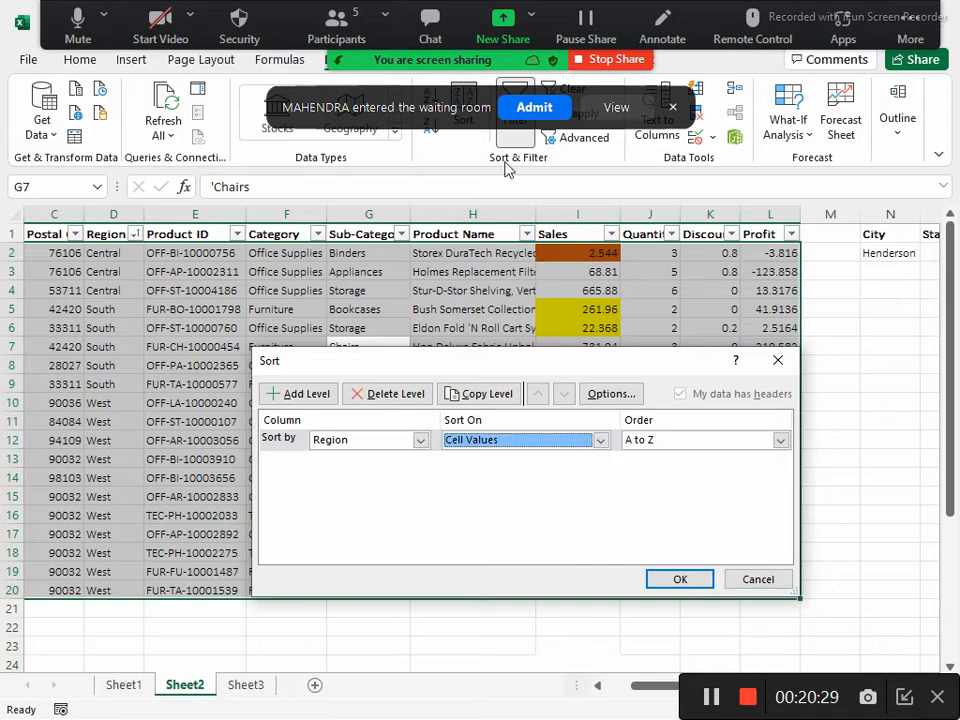
left_click(532, 112)
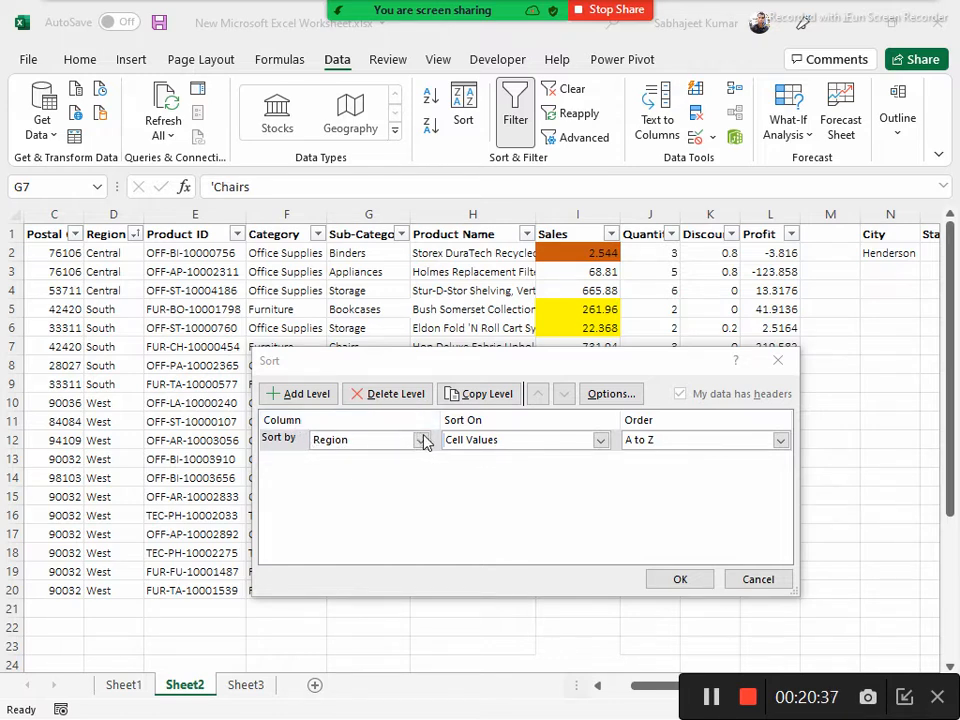
left_click(480, 447)
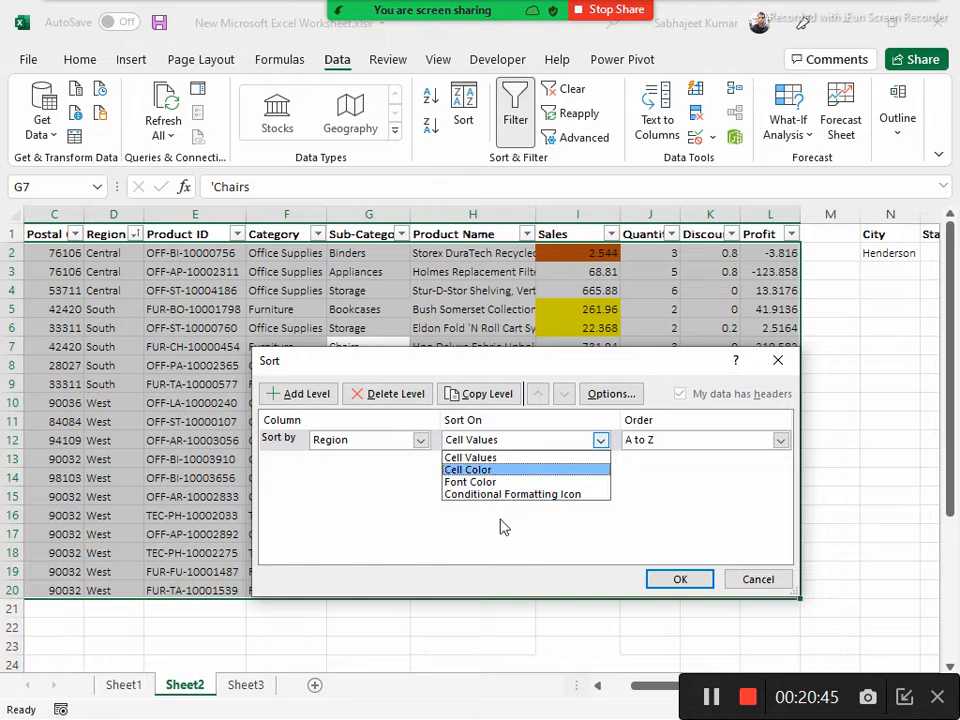
left_click(500, 458)
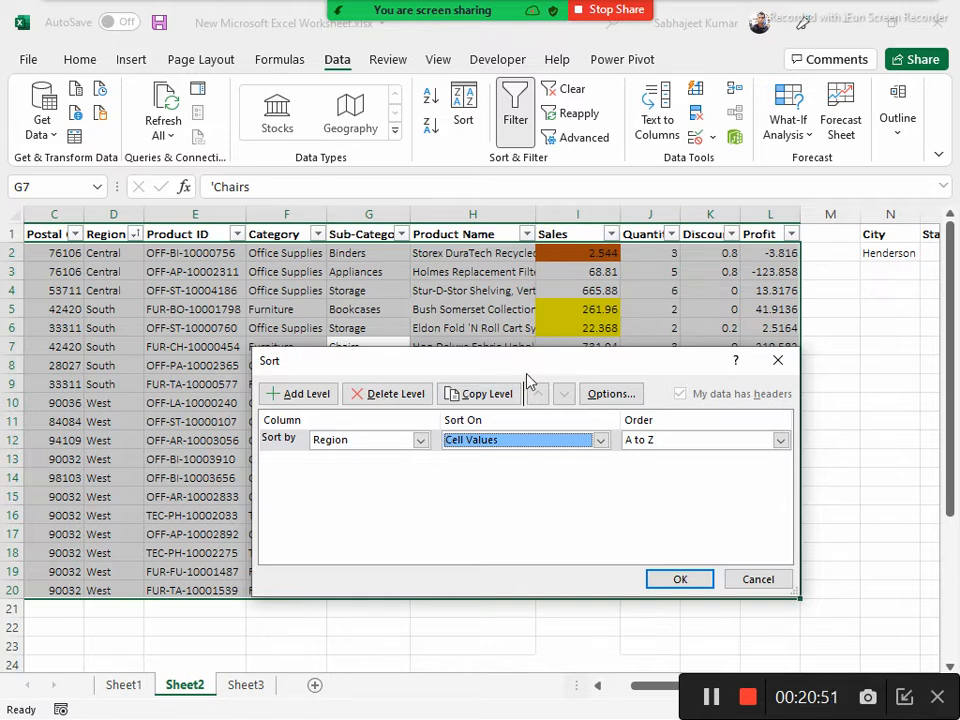
Try a second sort level on Quantity from smallest to largest below Region, and cancel the sort
left_click(304, 394)
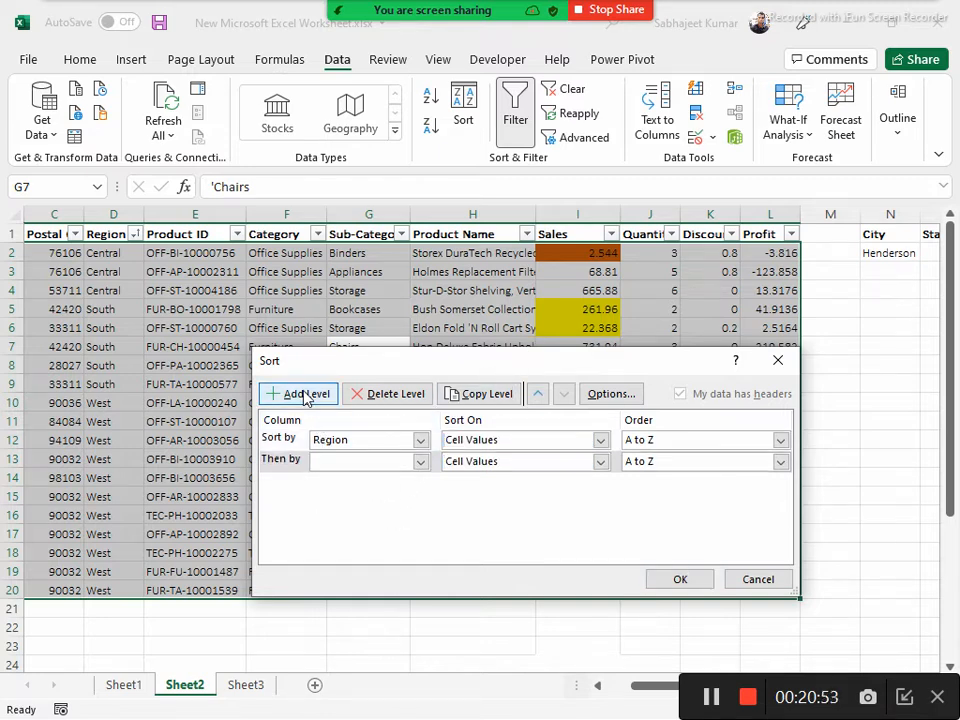
left_click(421, 462)
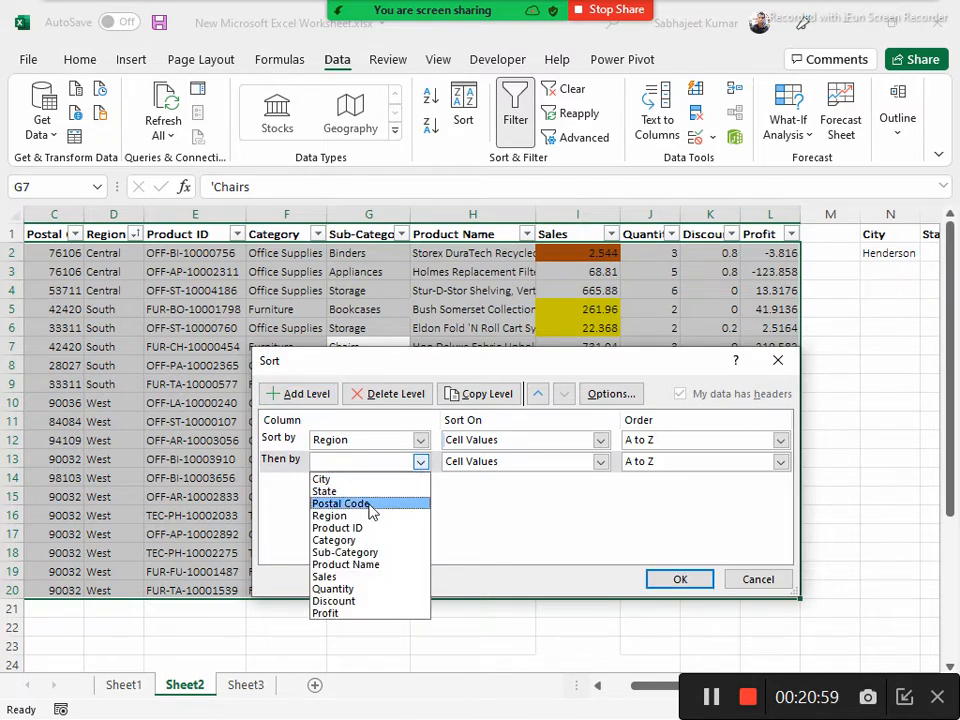
left_click(352, 590)
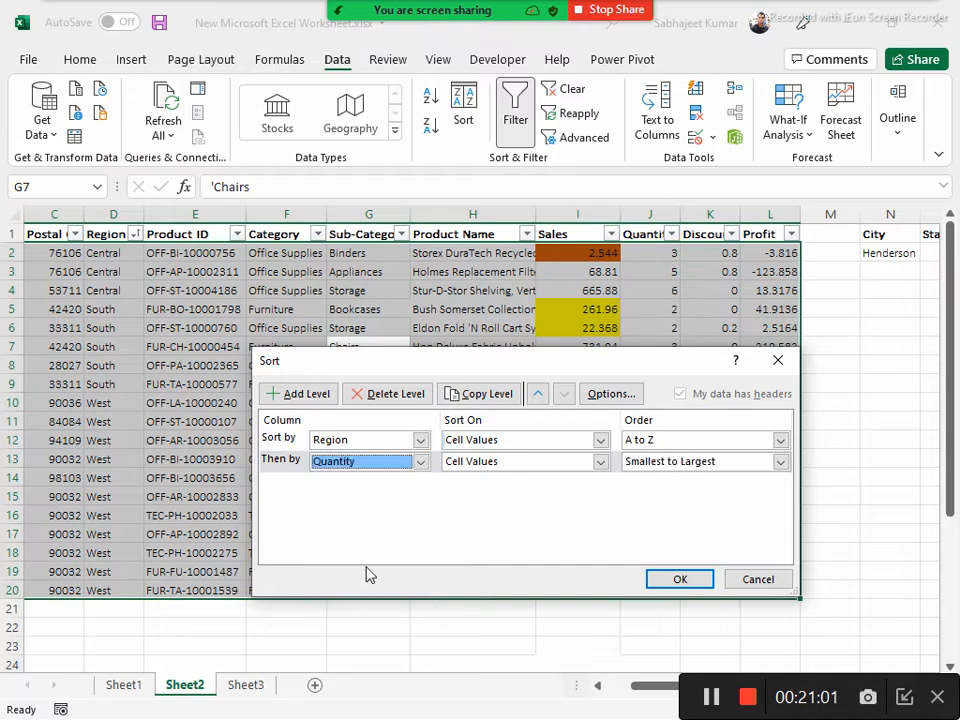
left_click(753, 466)
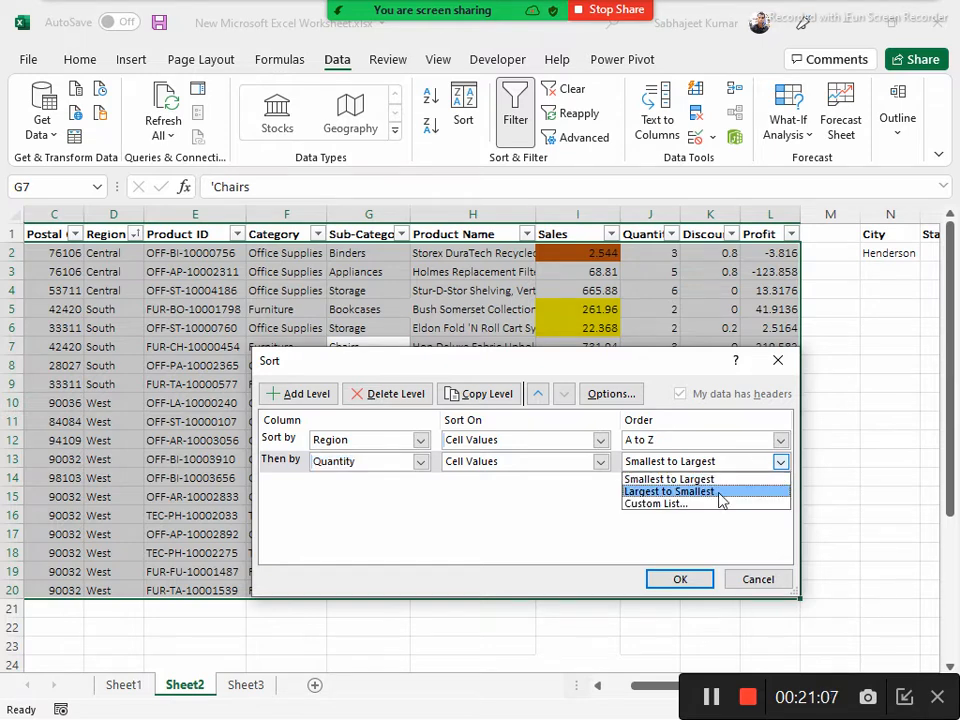
left_click(569, 498)
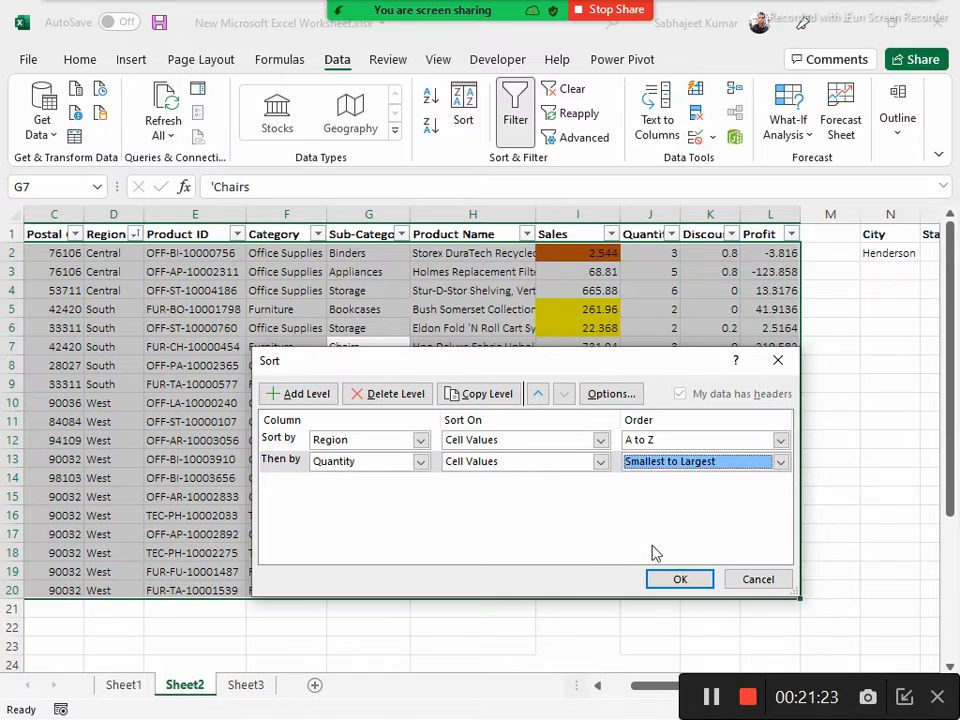
left_click(757, 581)
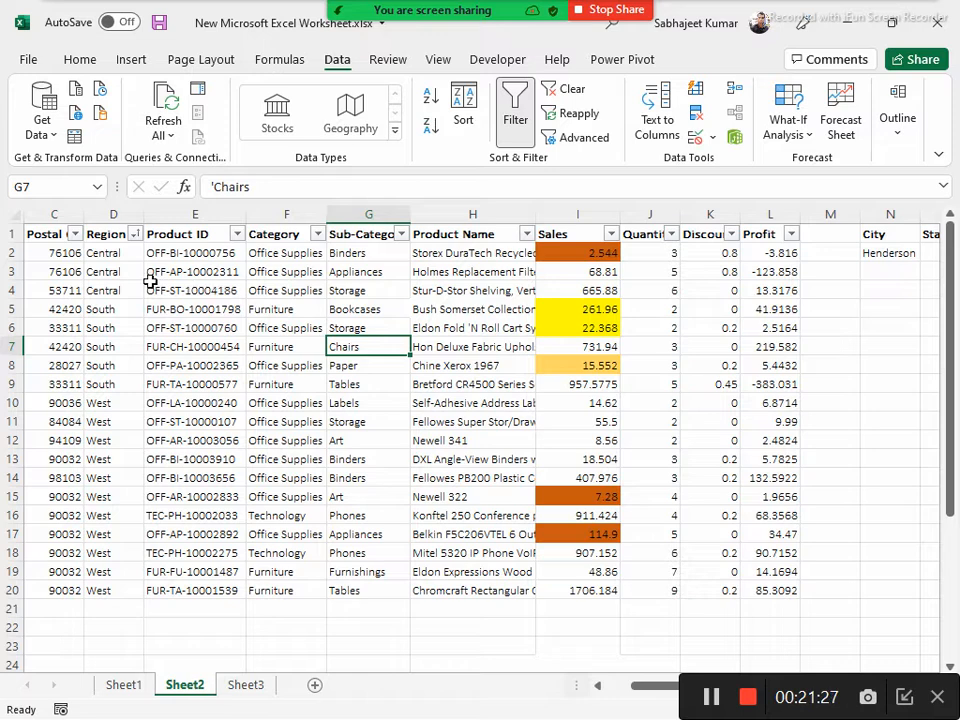
Set up a two-level sort for C1:L20 by Region, then by Quantity from Smallest to Largest
left_click(40, 233)
left_click_drag(40, 233, 754, 591)
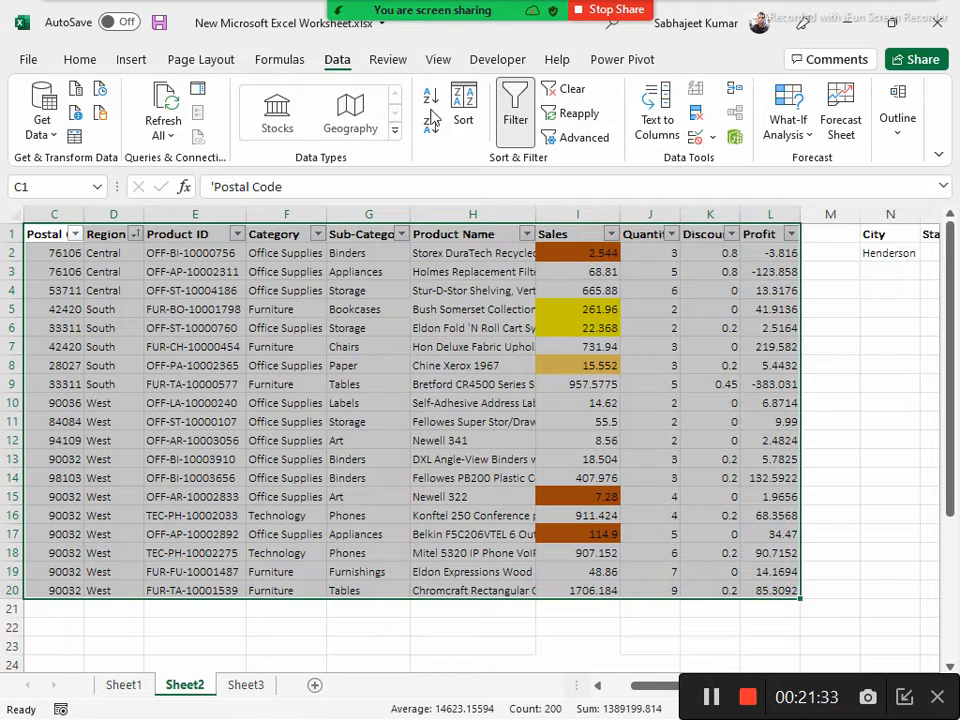
left_click(463, 112)
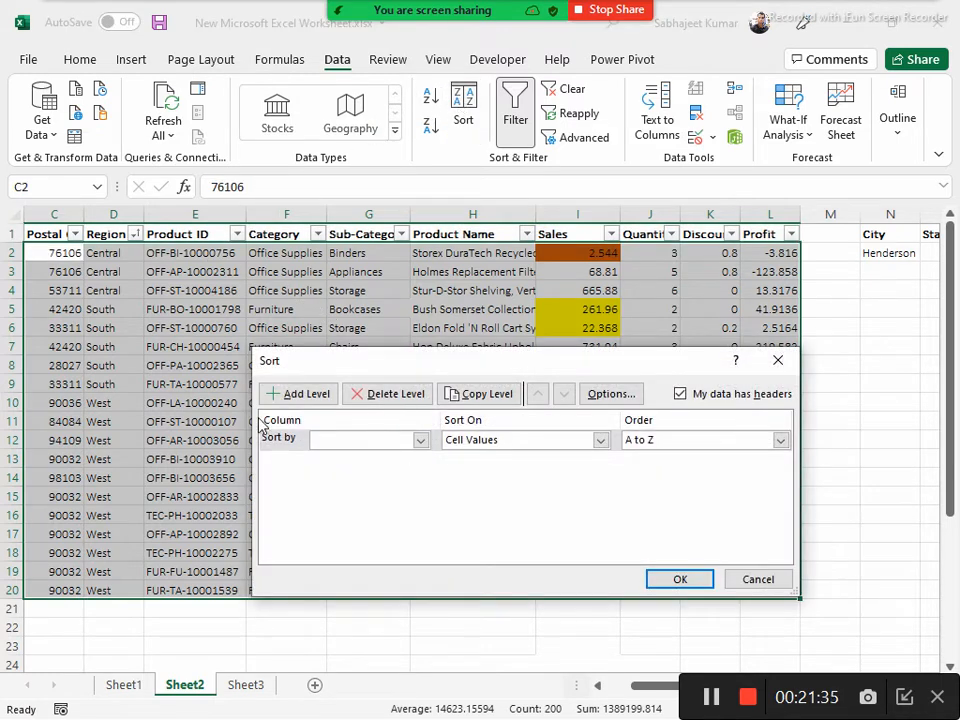
left_click(276, 393)
left_click(419, 441)
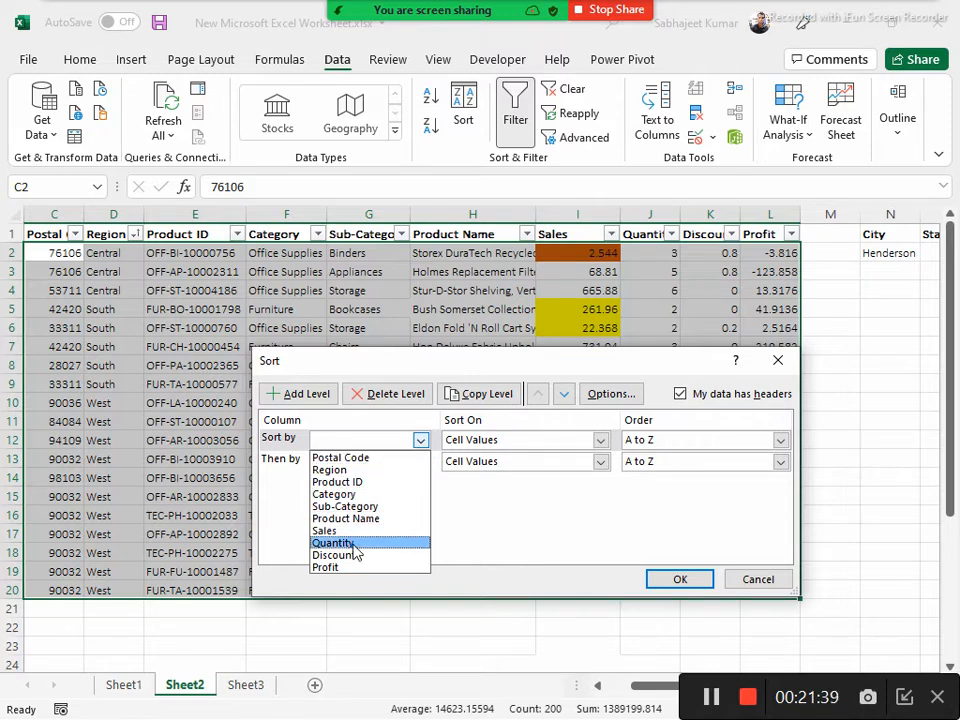
left_click(340, 469)
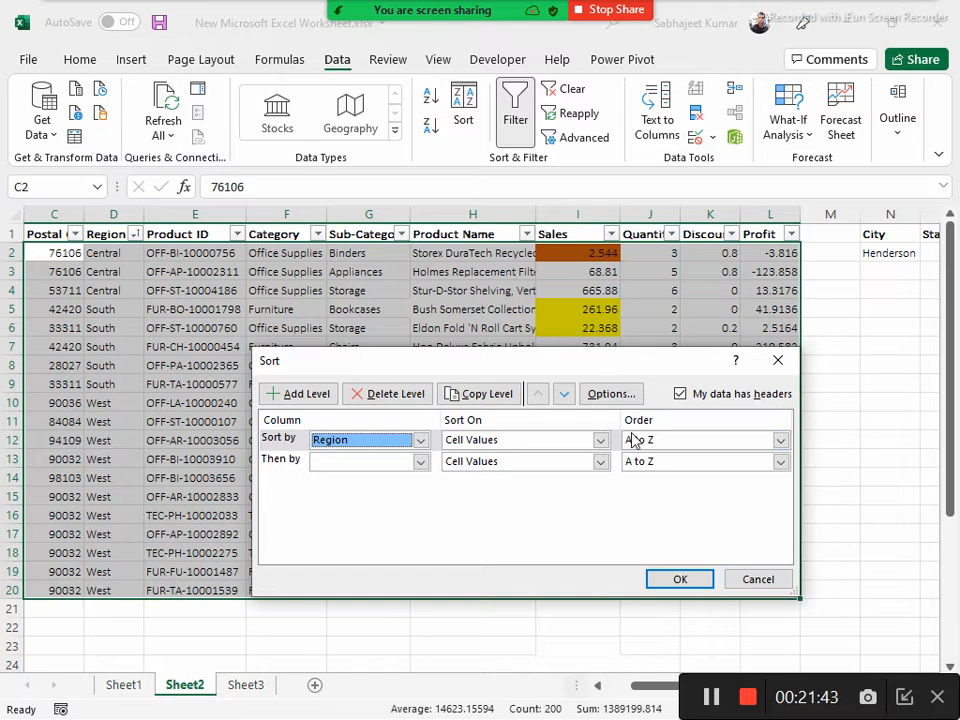
left_click(424, 464)
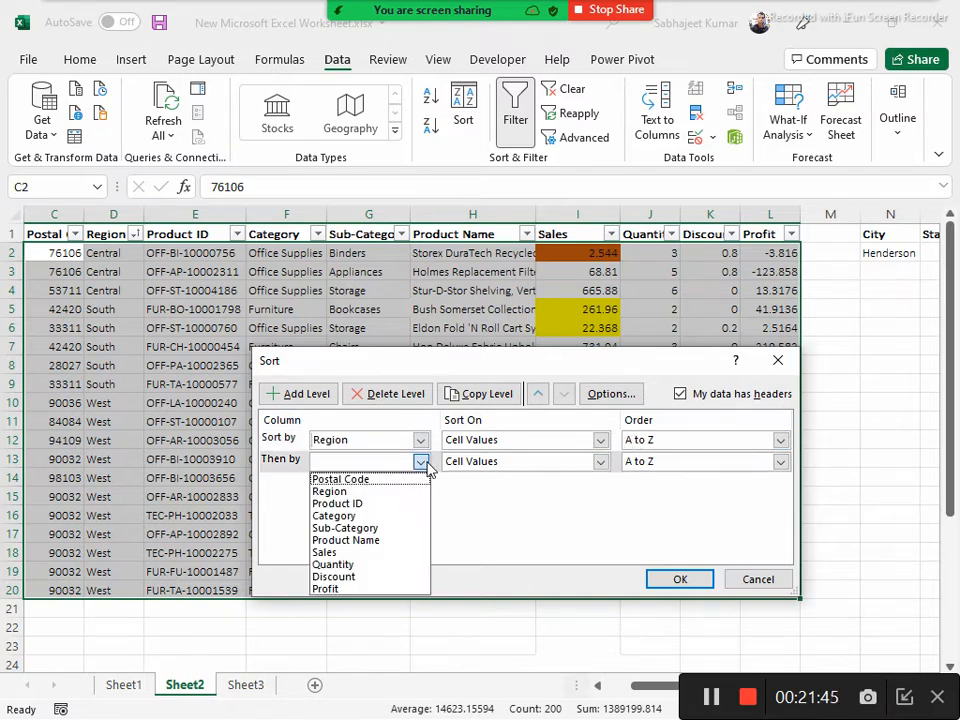
left_click(348, 566)
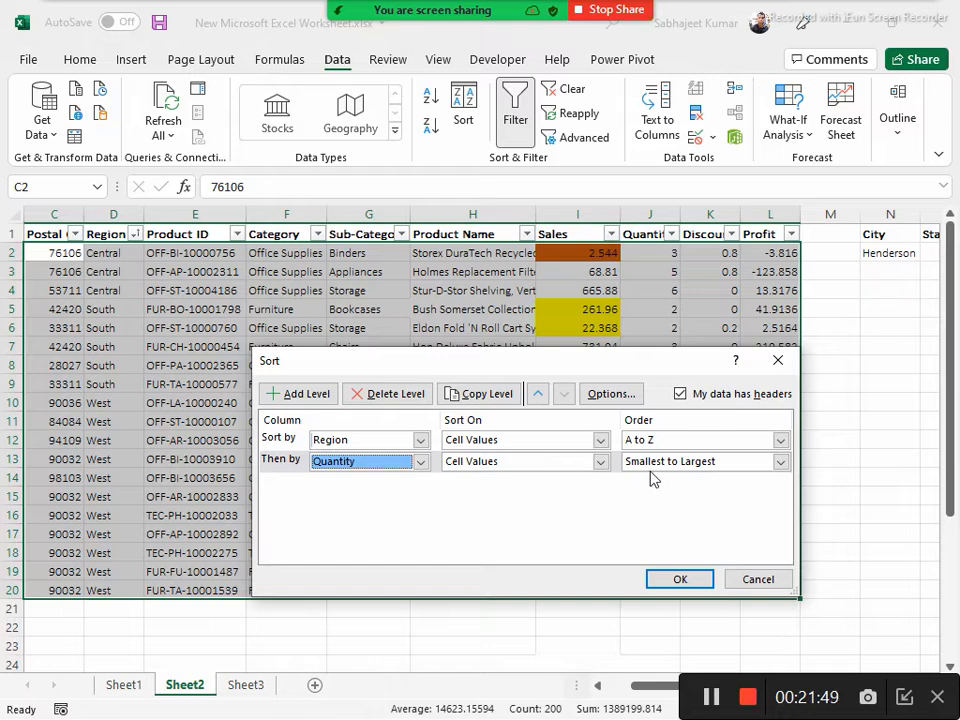
Set the Region level's order to Z to A and apply the two-level sort
left_click(643, 441)
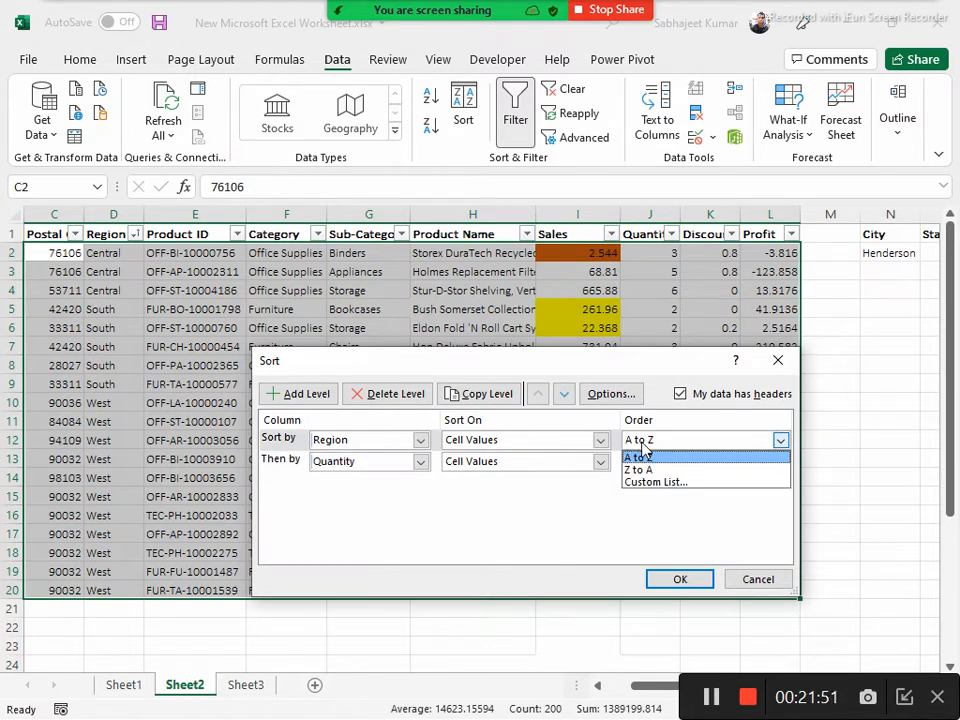
left_click(650, 469)
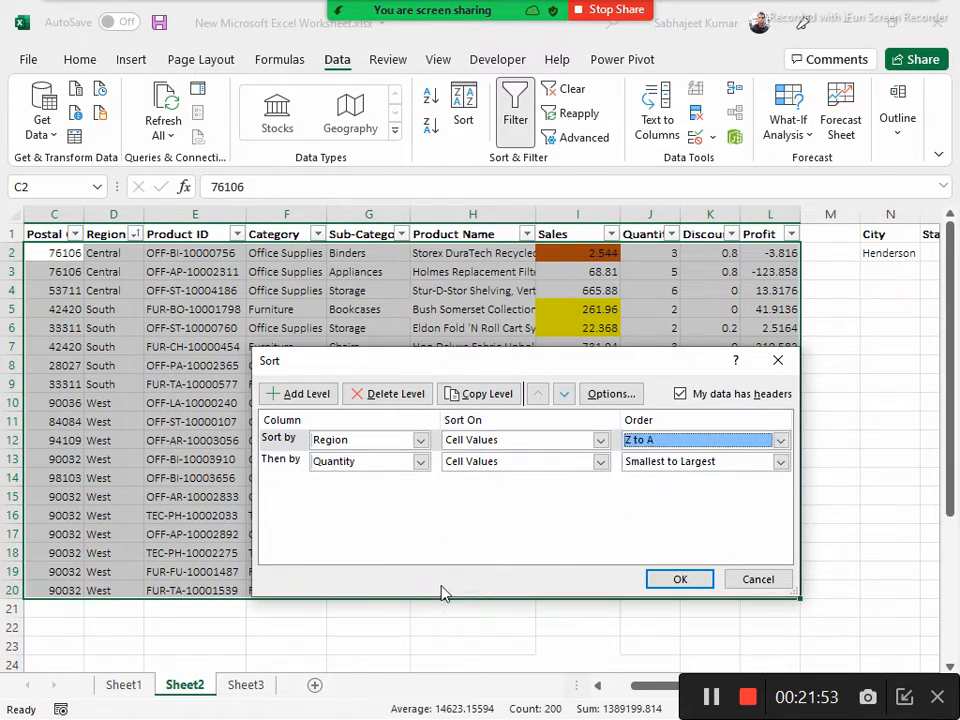
left_click(679, 580)
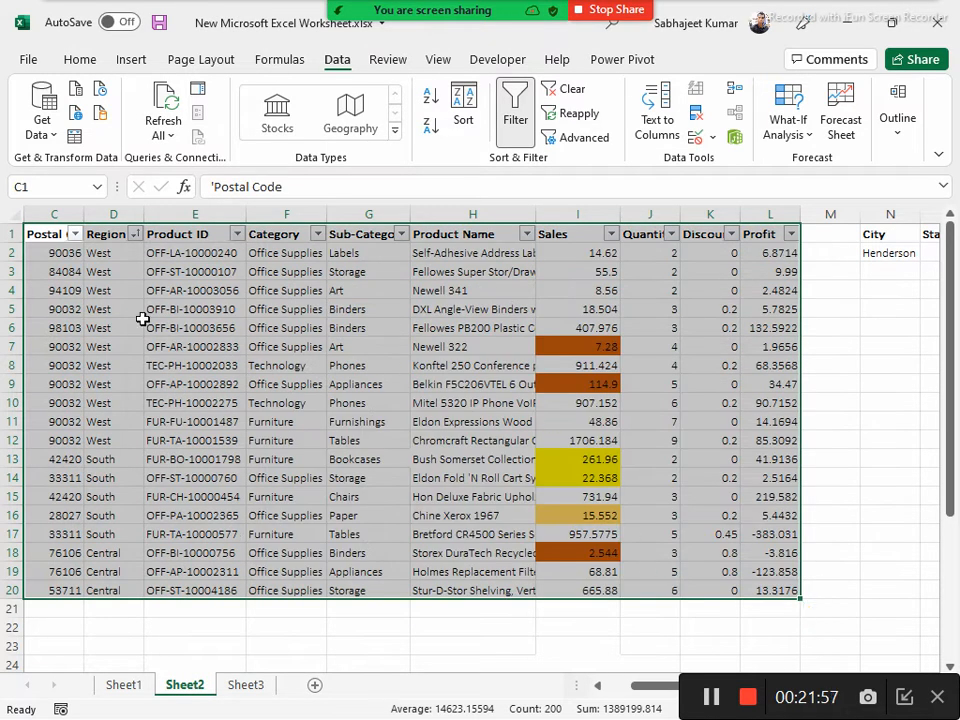
Examine the order of the Region groups and how Quantity is arranged within each region, going through rows 2 to 7
left_click_drag(92, 256, 107, 588)
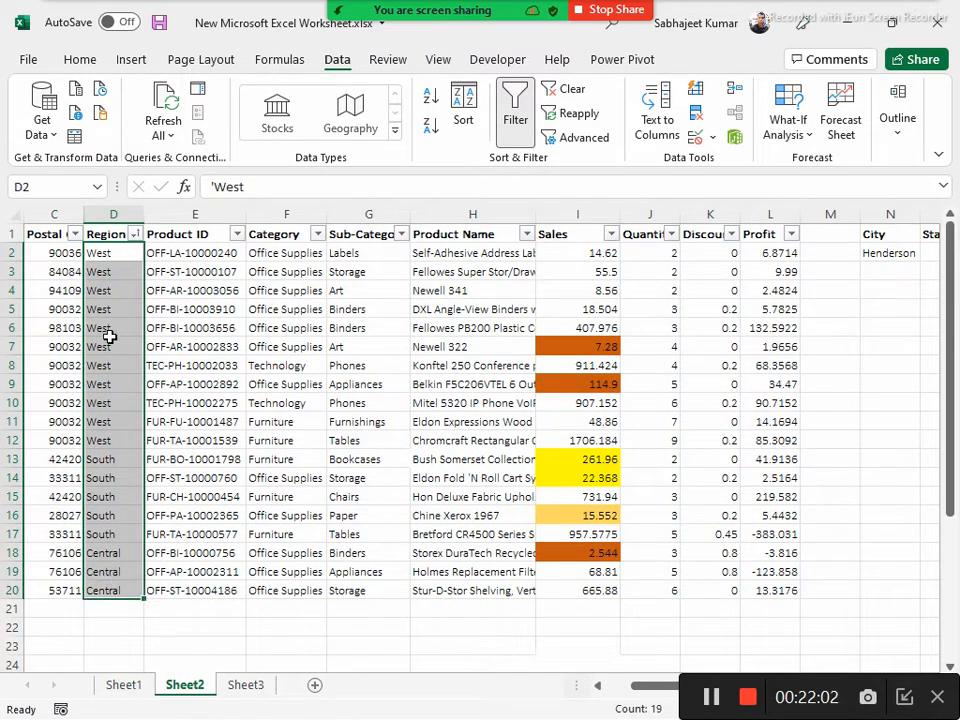
left_click(12, 252)
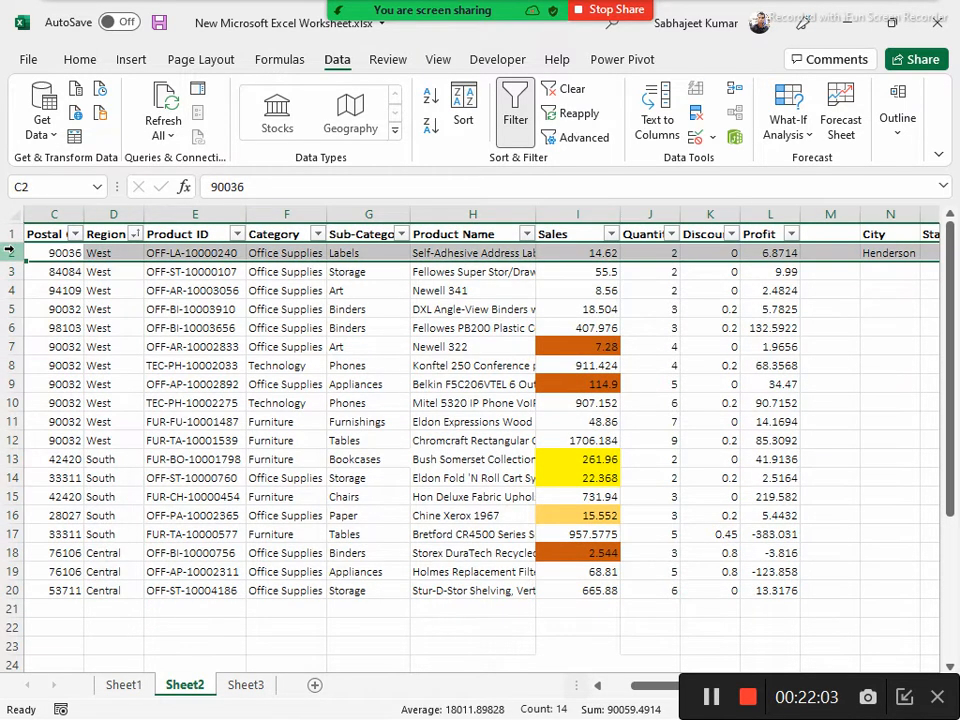
left_click(335, 327)
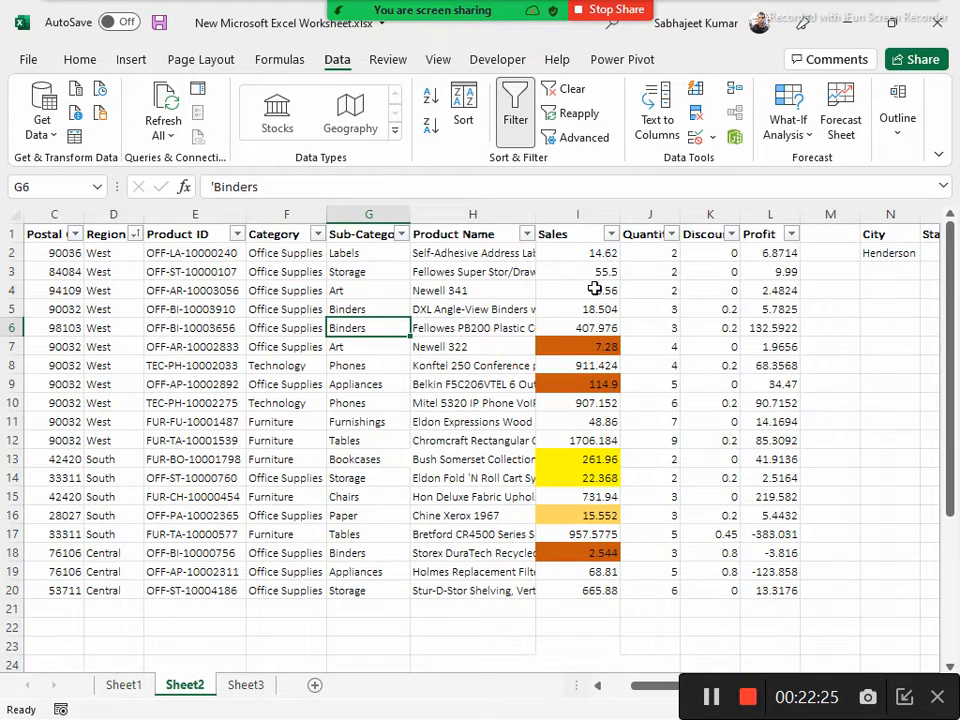
left_click_drag(649, 255, 670, 589)
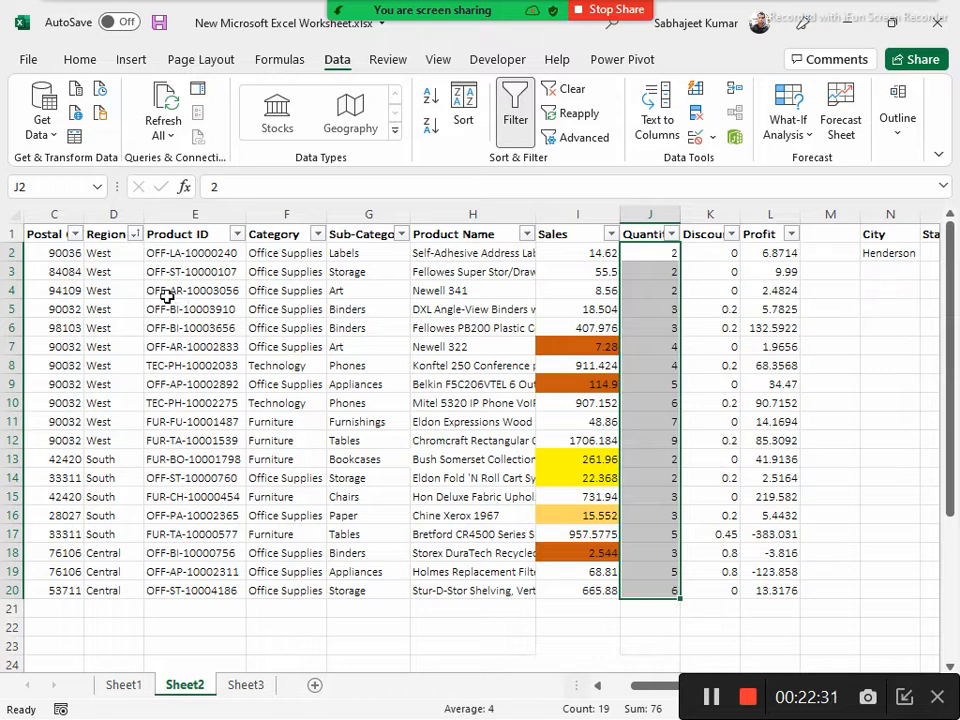
left_click(10, 252)
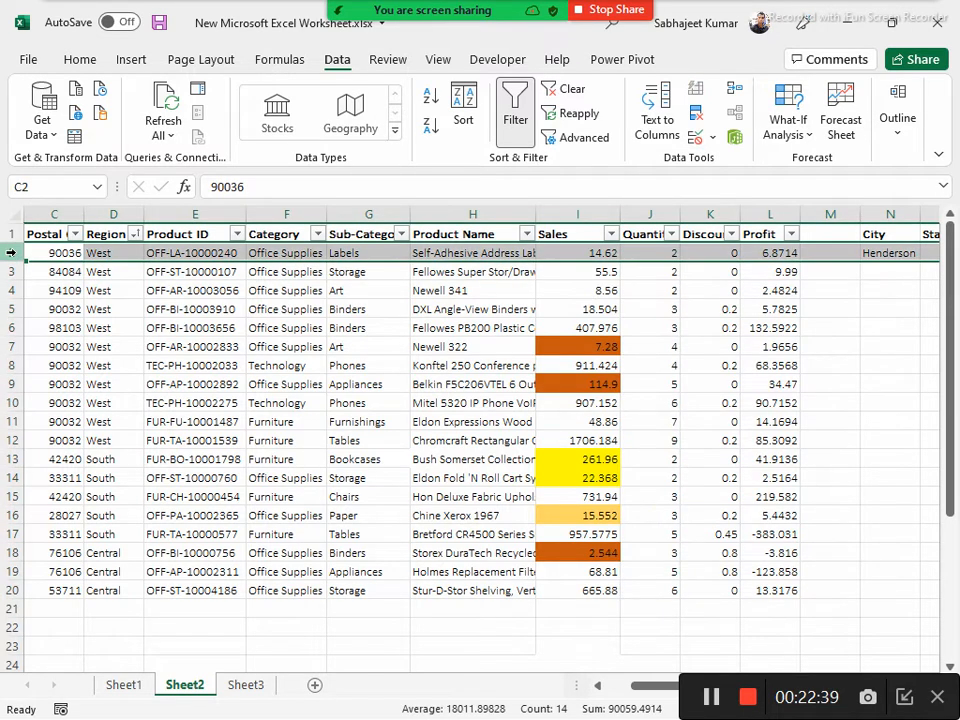
left_click(10, 271)
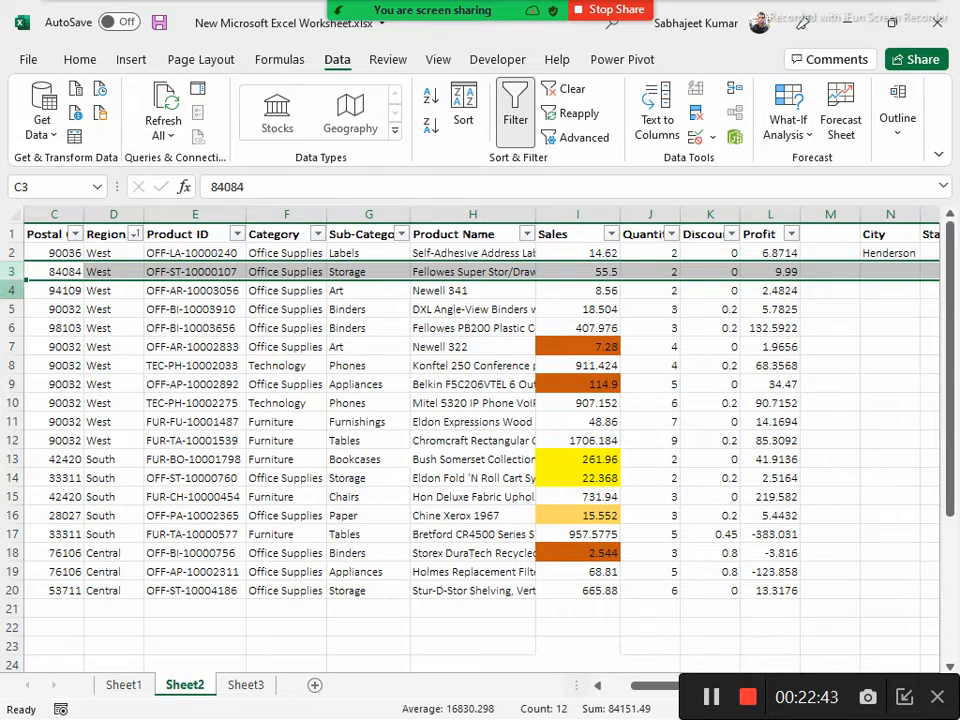
left_click(8, 290)
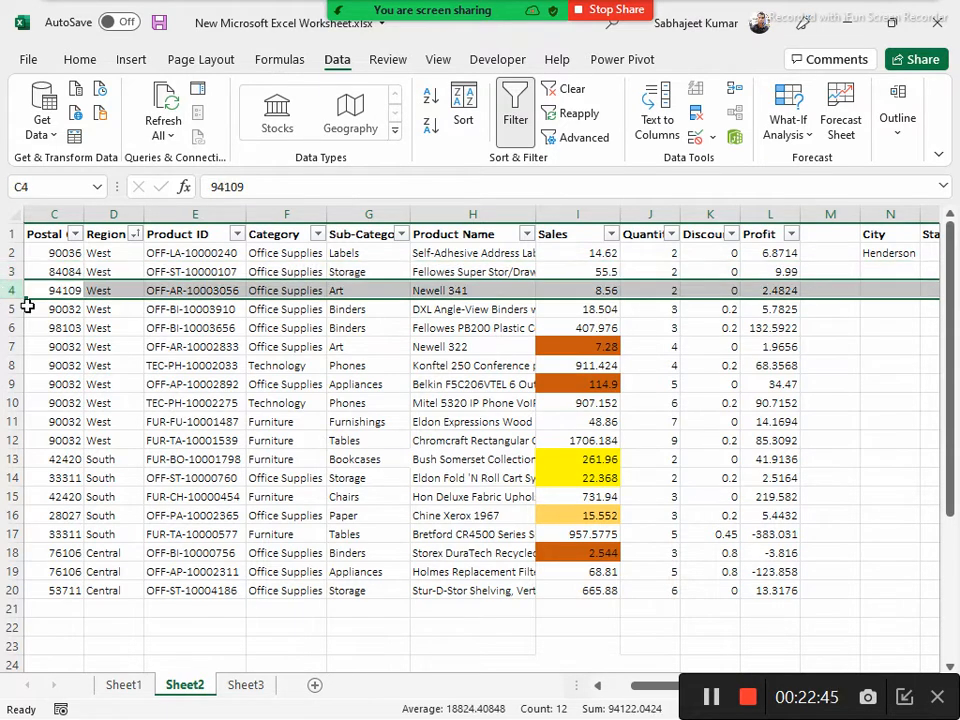
left_click(12, 309)
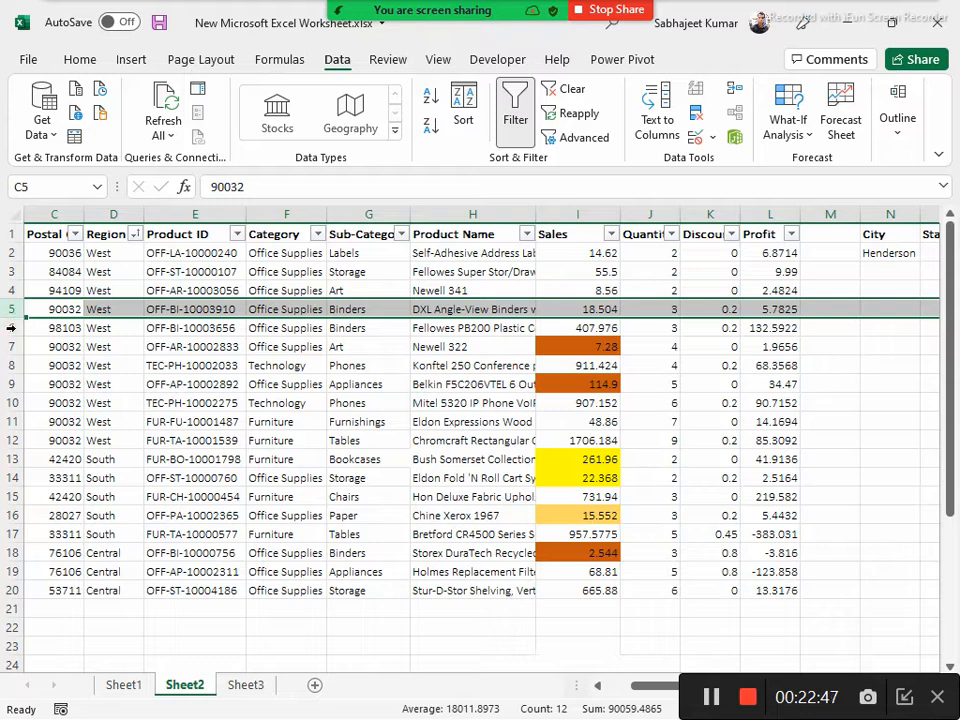
left_click(10, 328)
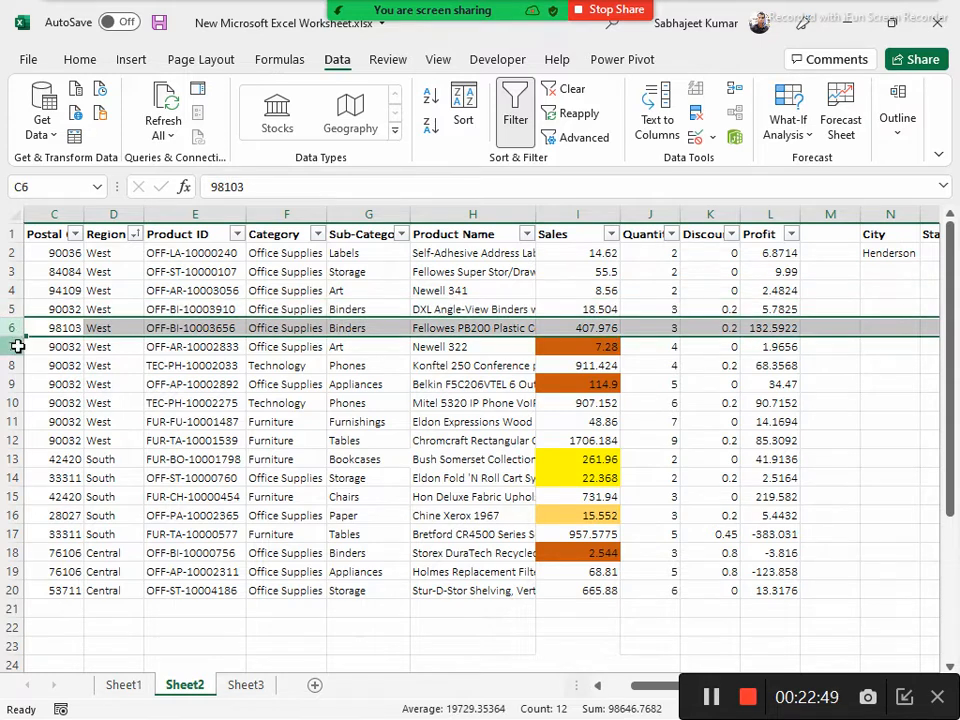
left_click(18, 346)
left_click_drag(92, 255, 112, 515)
left_click_drag(106, 459, 114, 527)
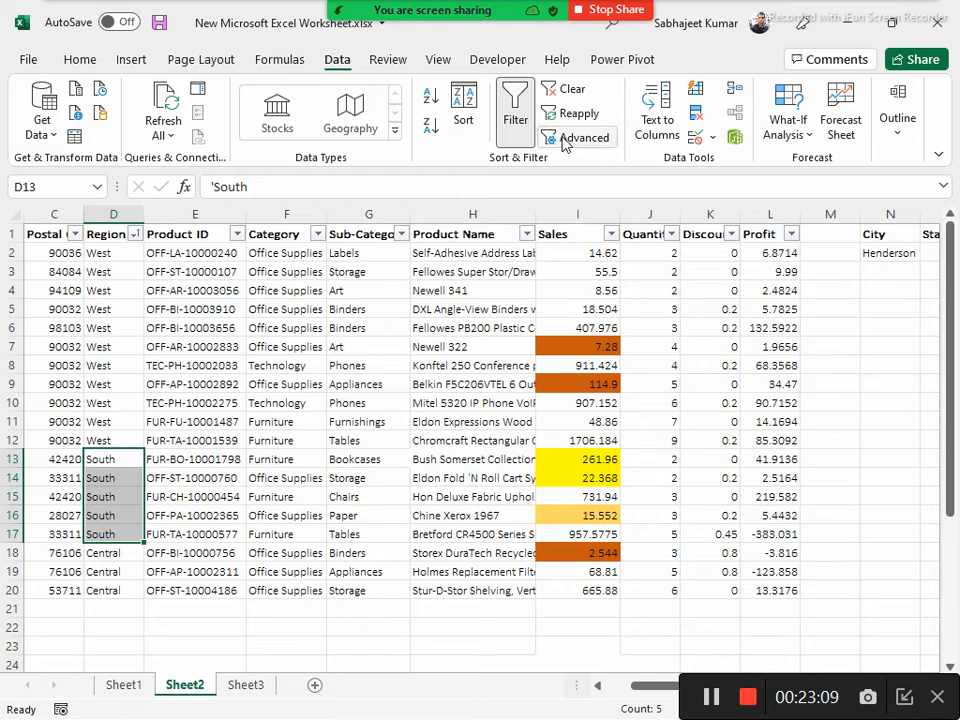
Reopen the Sort dialog from a Sub-Category cell and set its first level to Sales, sorted on Cell Color
left_click(355, 384)
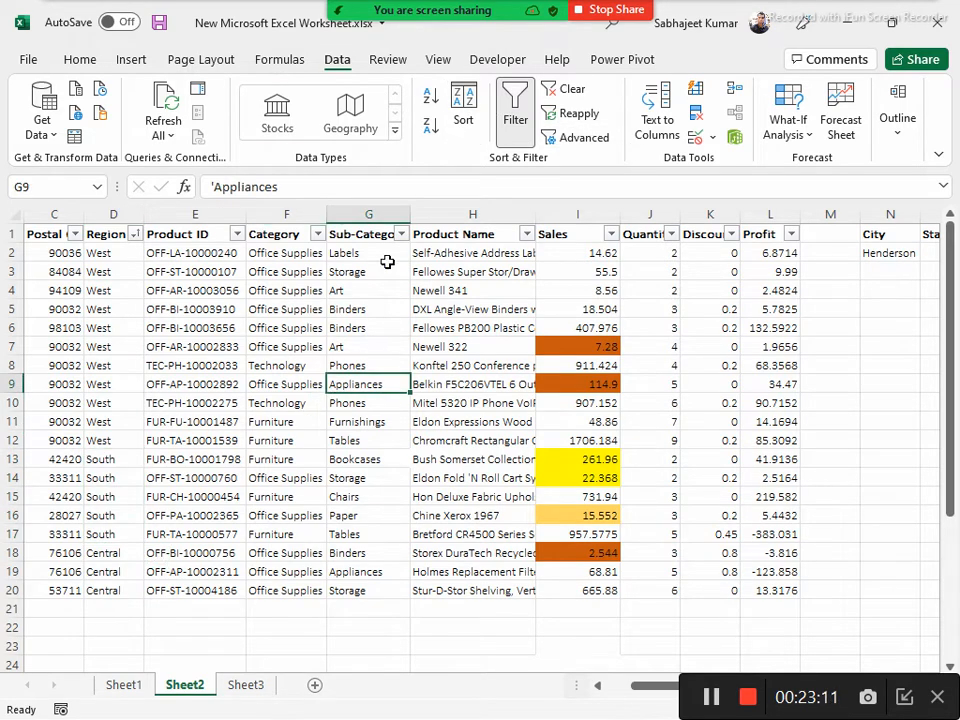
left_click(458, 105)
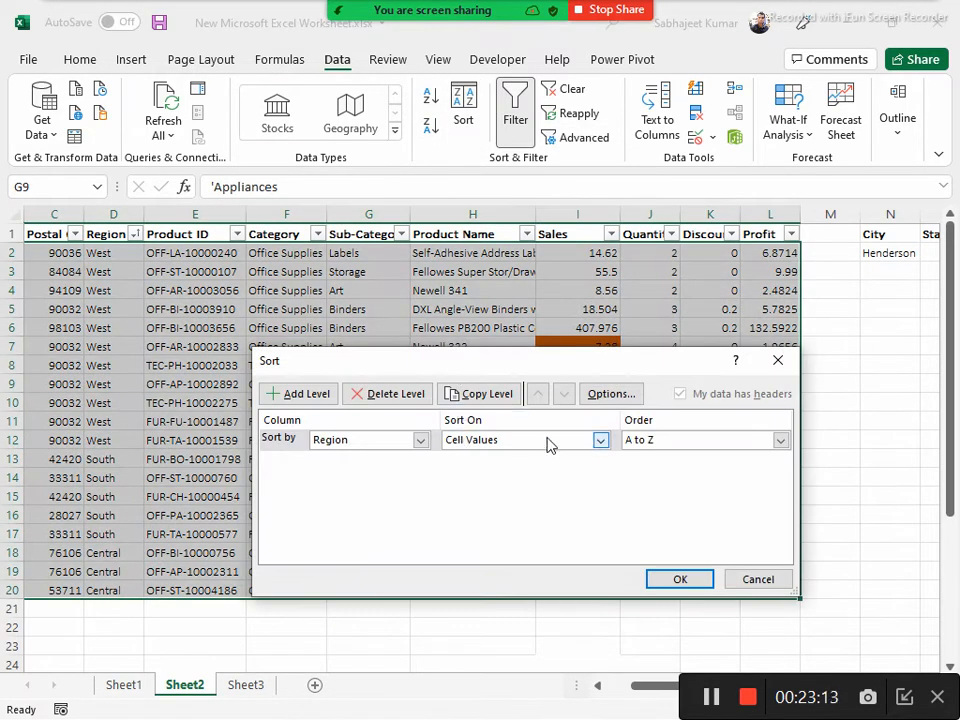
left_click(599, 440)
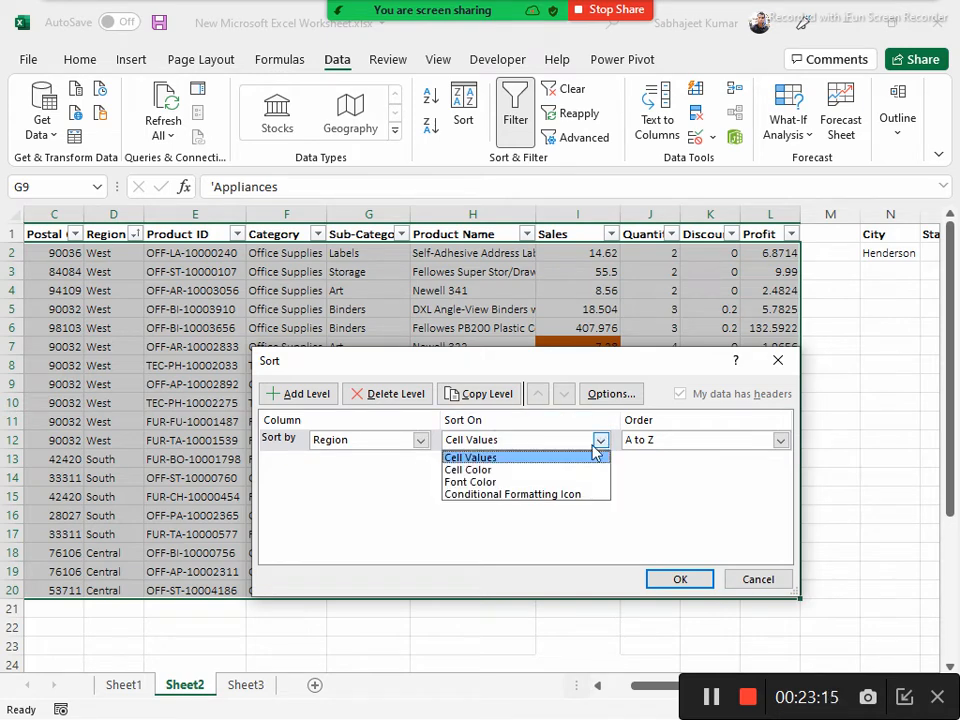
left_click(495, 470)
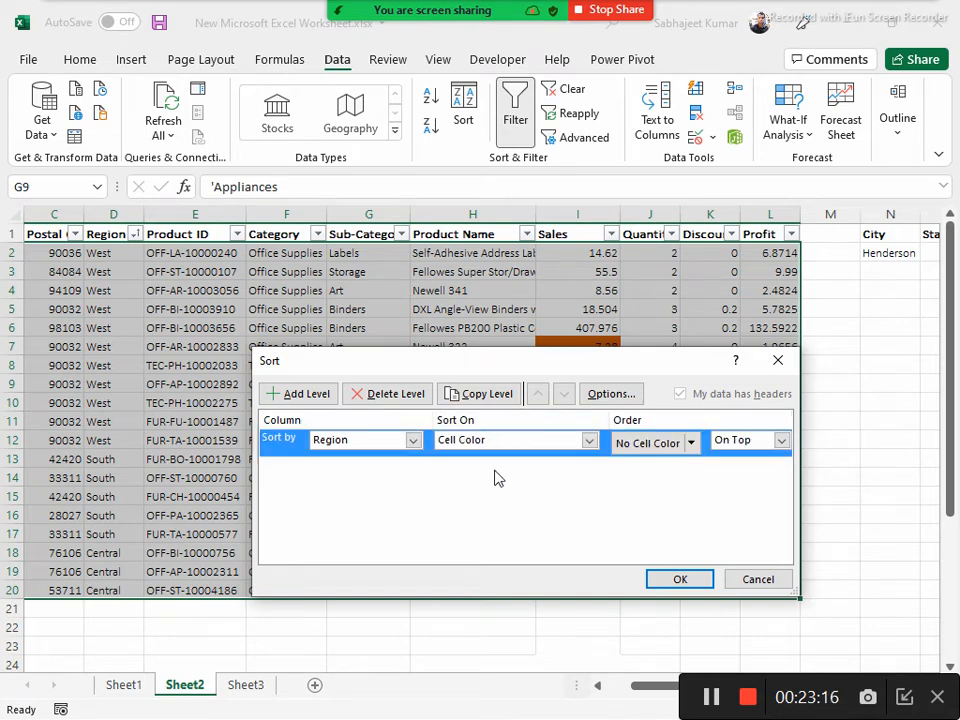
left_click(691, 443)
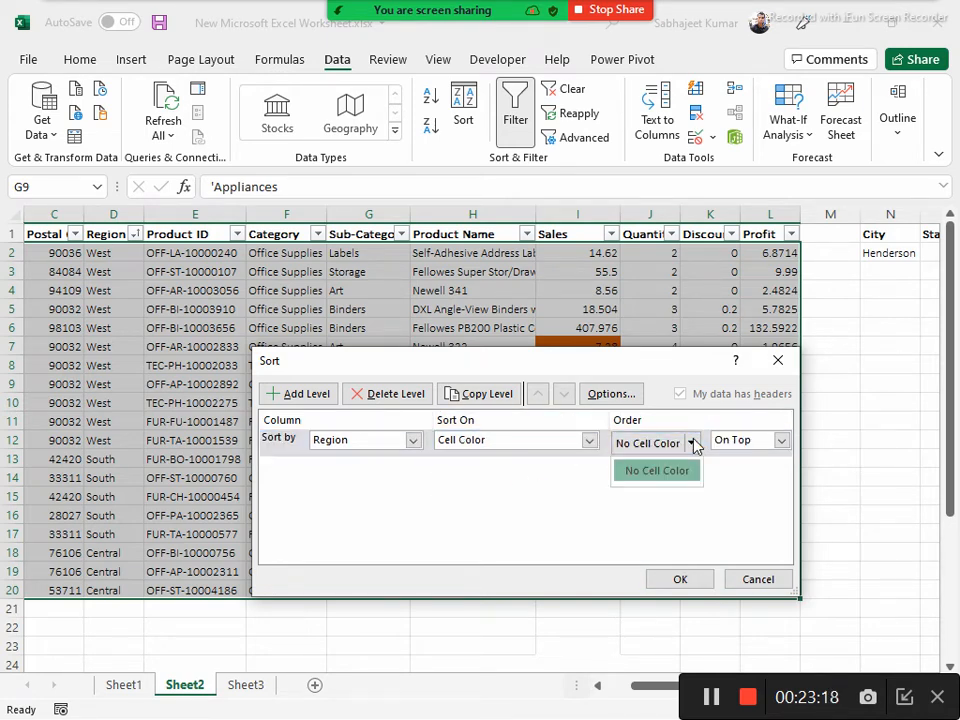
left_click(410, 444)
left_click(411, 443)
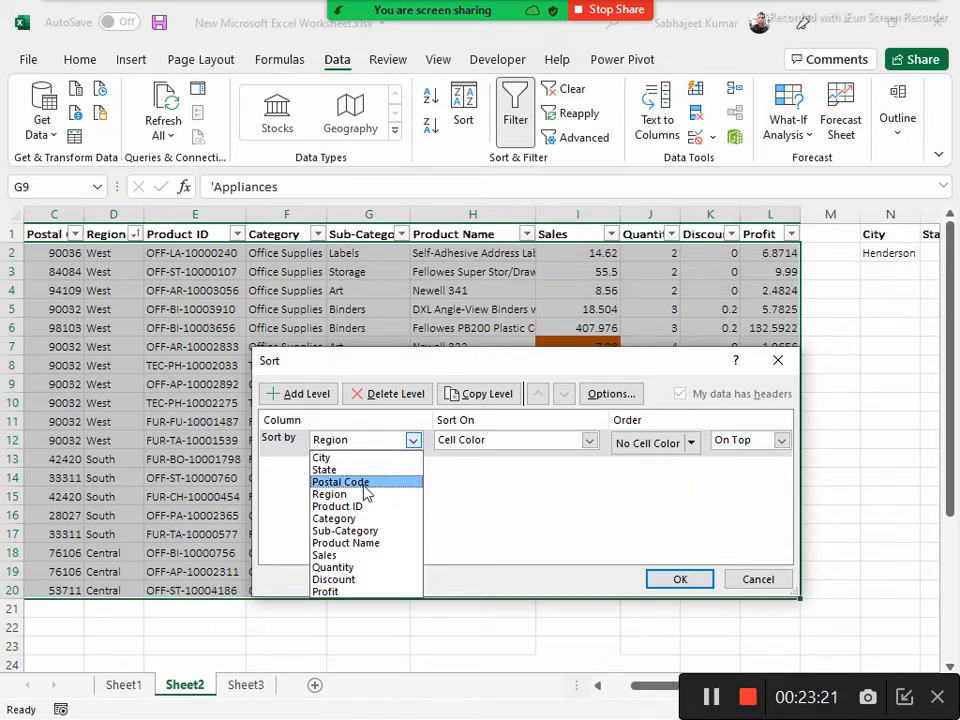
left_click(339, 558)
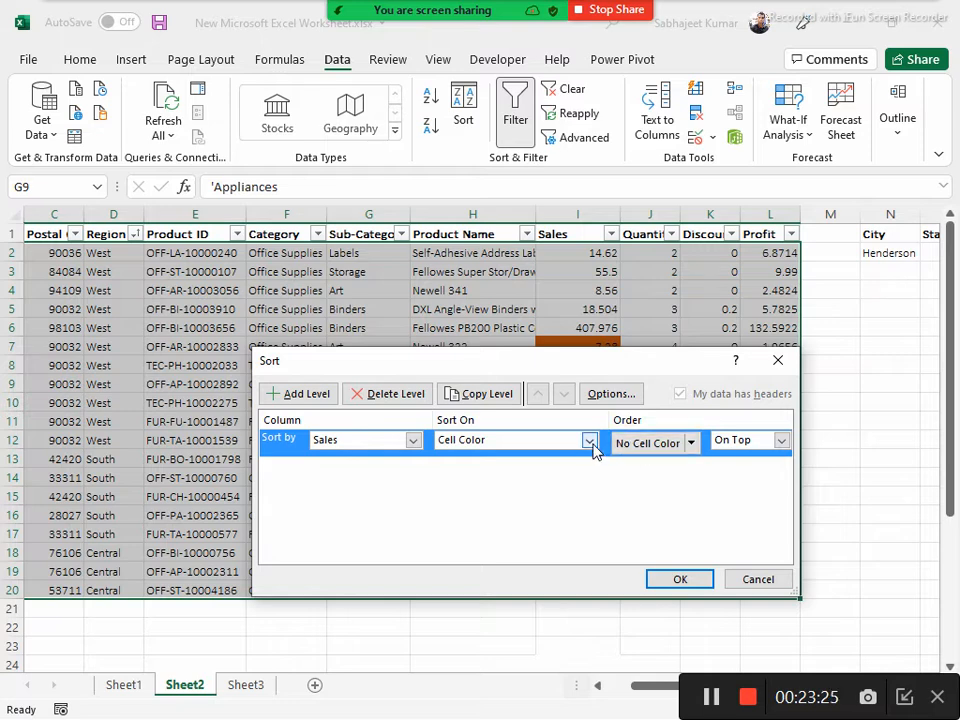
Choose orange as the Sales level's On Top color, moving the Sort dialog to check the colored Sales cells
left_click(691, 443)
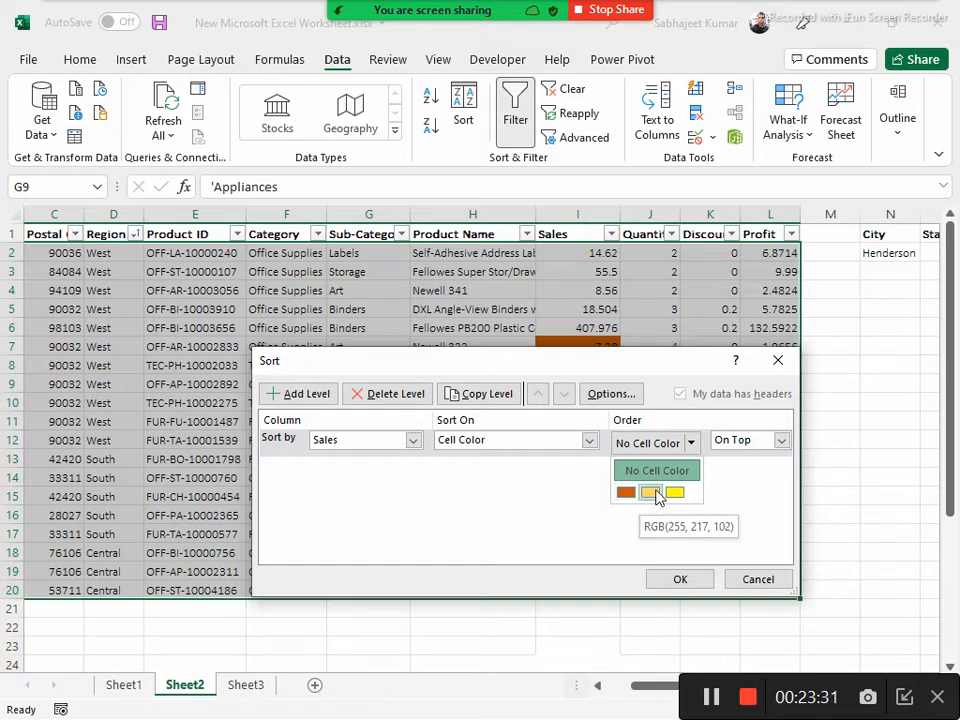
left_click(639, 371)
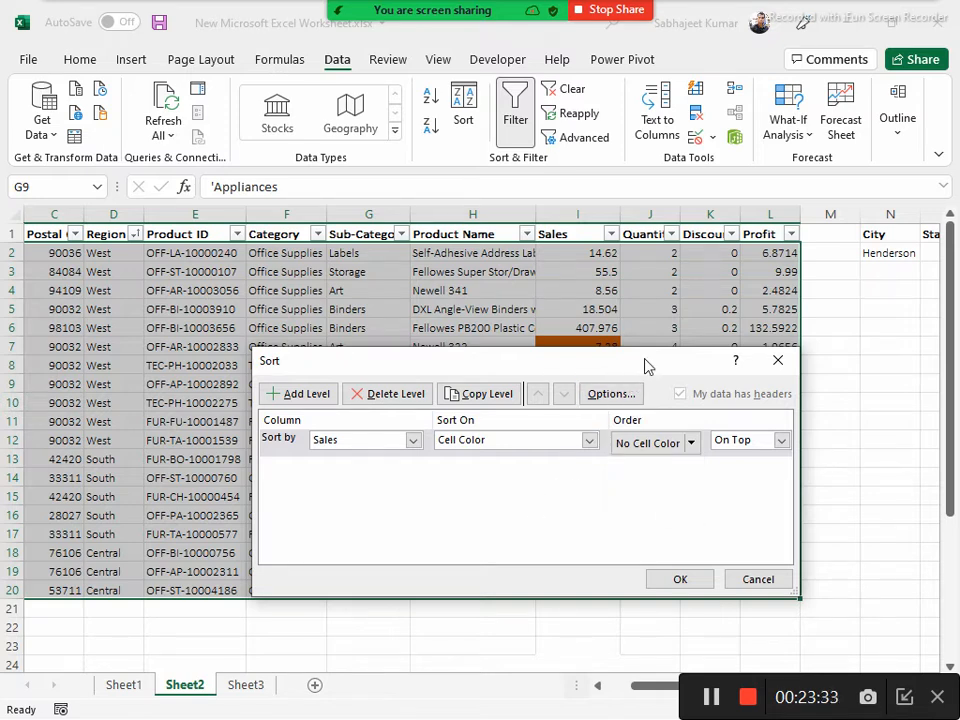
left_click_drag(630, 364, 378, 248)
left_click(441, 326)
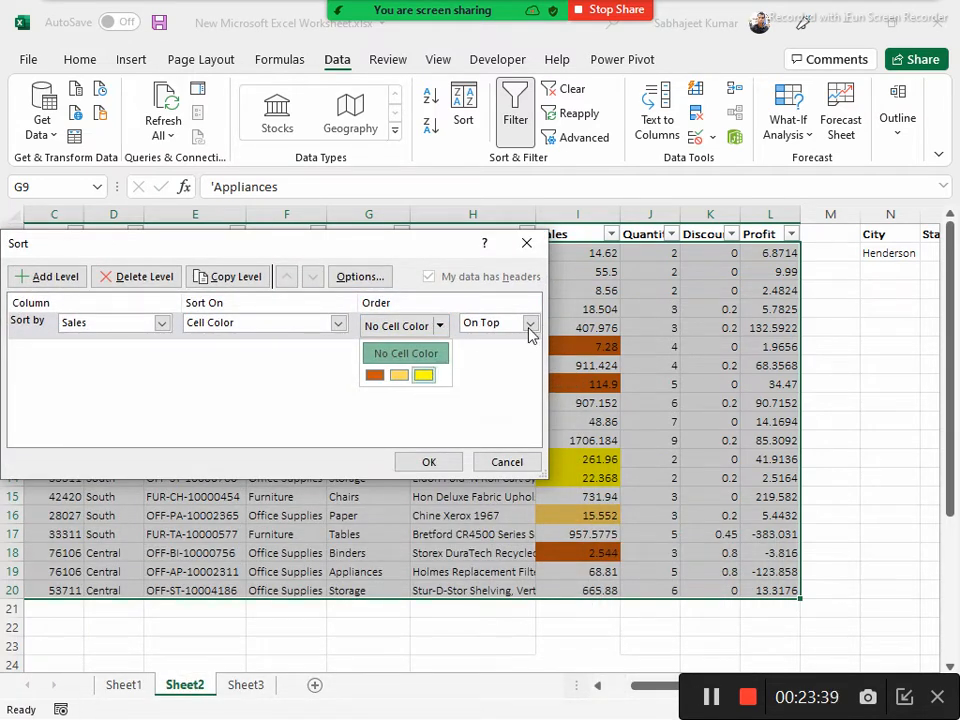
left_click(374, 375)
left_click_drag(376, 234, 426, 238)
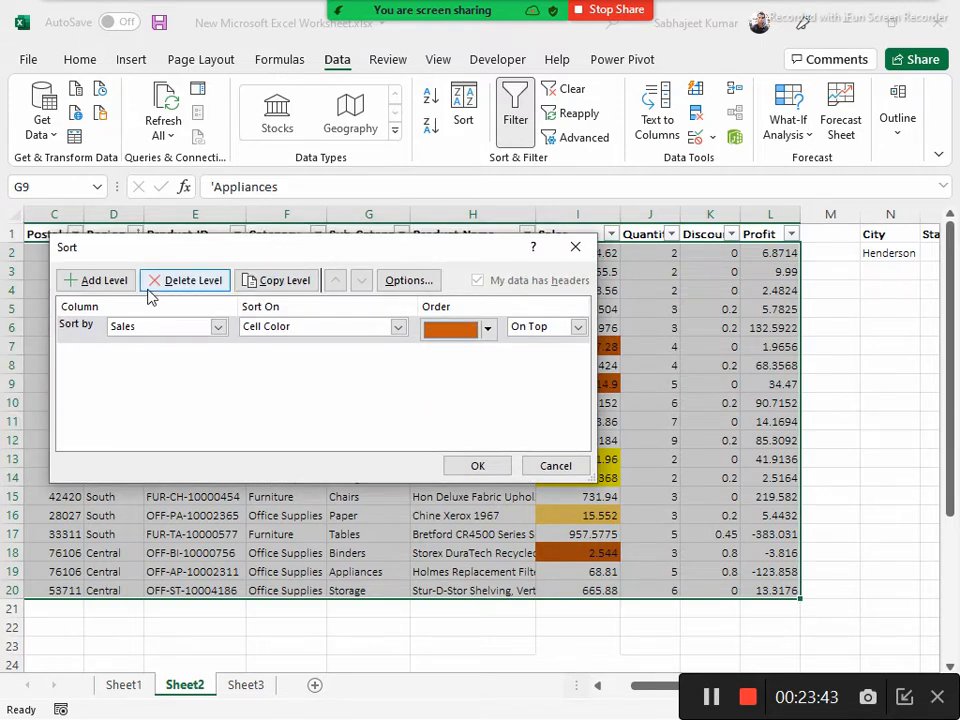
Add a second Sales level sorted on Cell Color with the light gold color, RGB(255, 217, 102), On Top
left_click(96, 281)
left_click(217, 354)
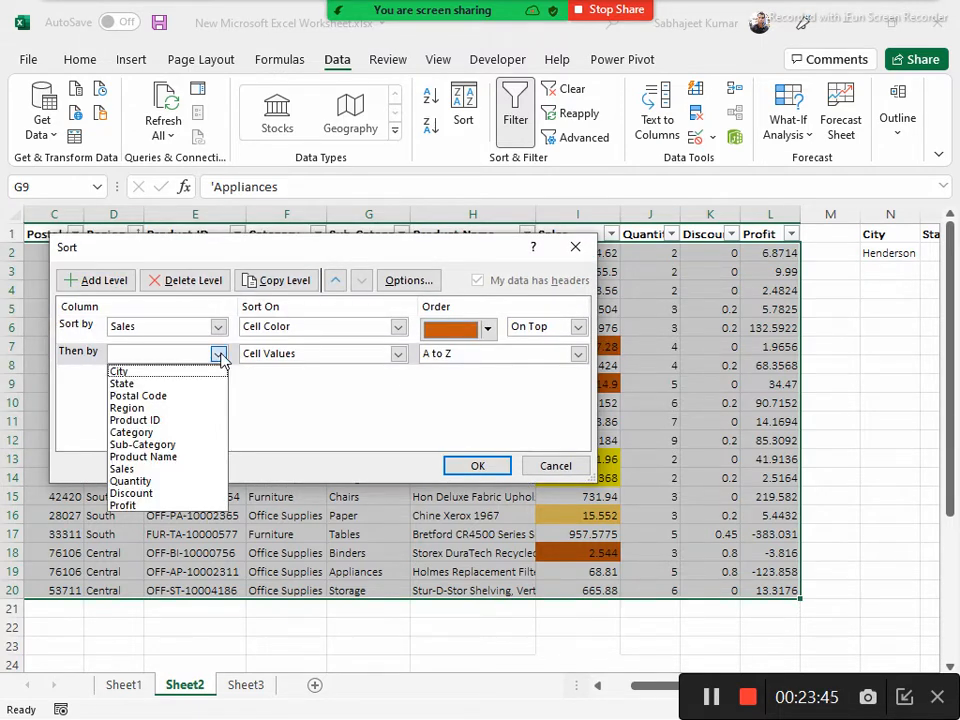
left_click(140, 469)
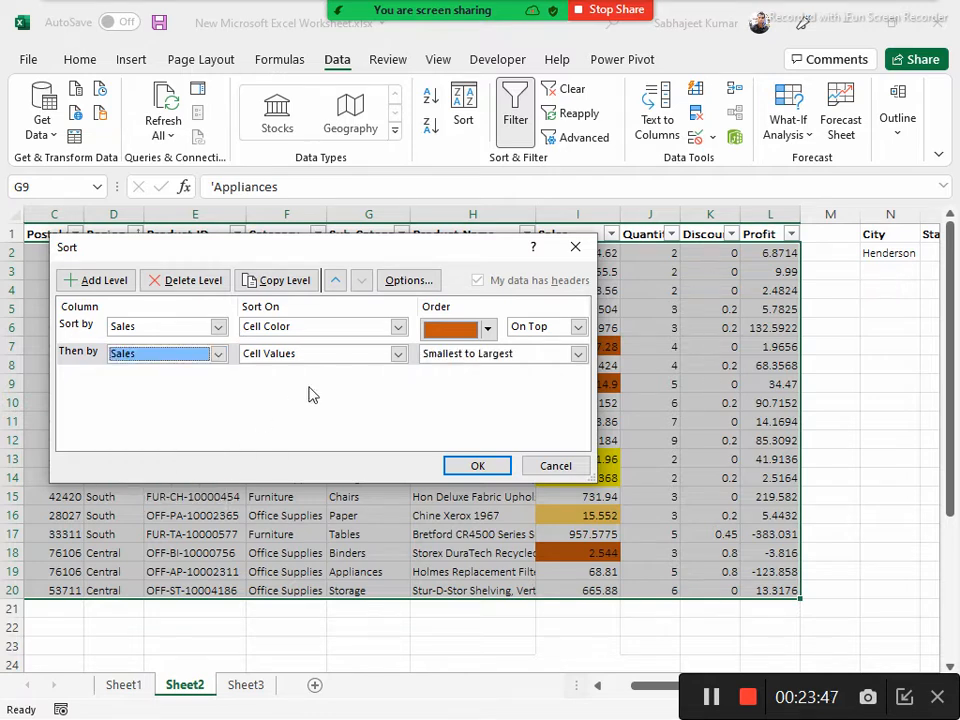
left_click(398, 354)
left_click(321, 385)
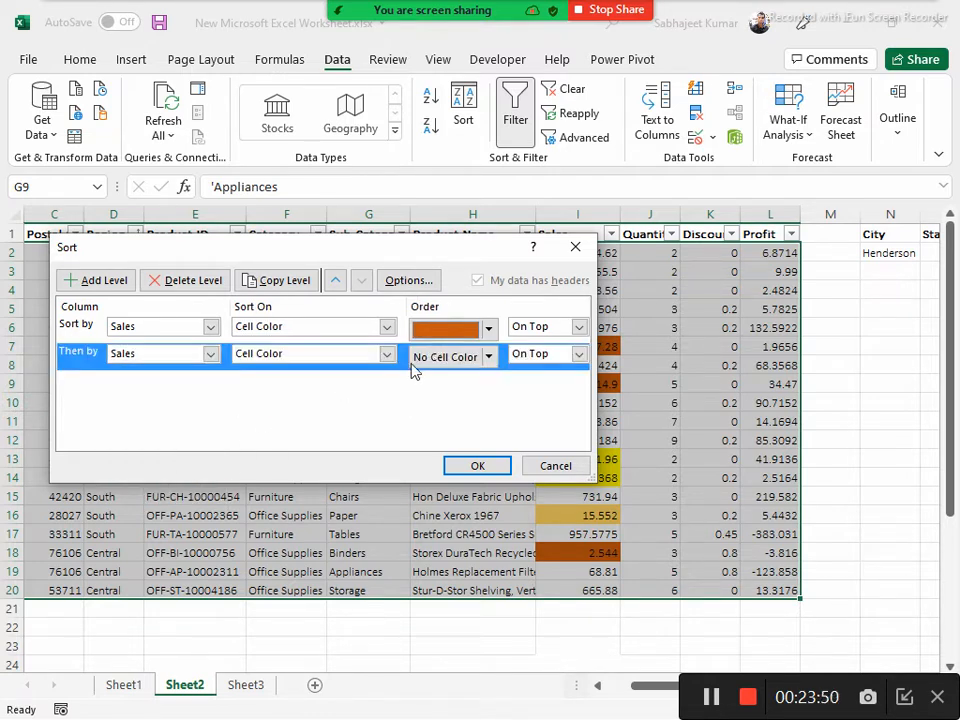
left_click(488, 356)
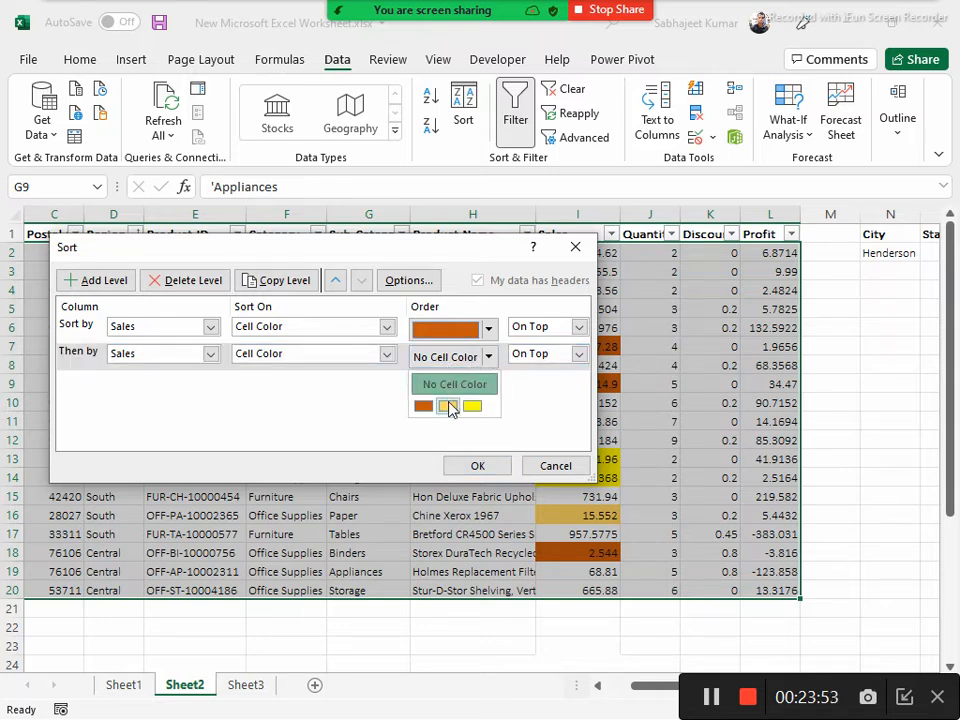
left_click(448, 406)
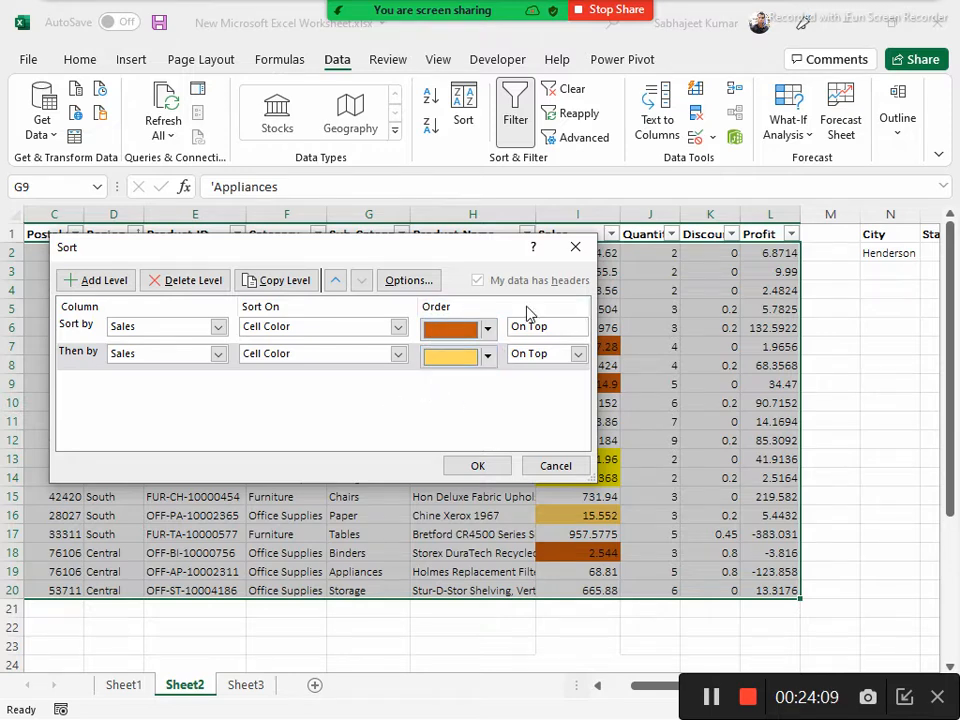
Review the sort options with the top-to-bottom orientation kept, and apply the two-level Sales cell color sort
left_click(428, 284)
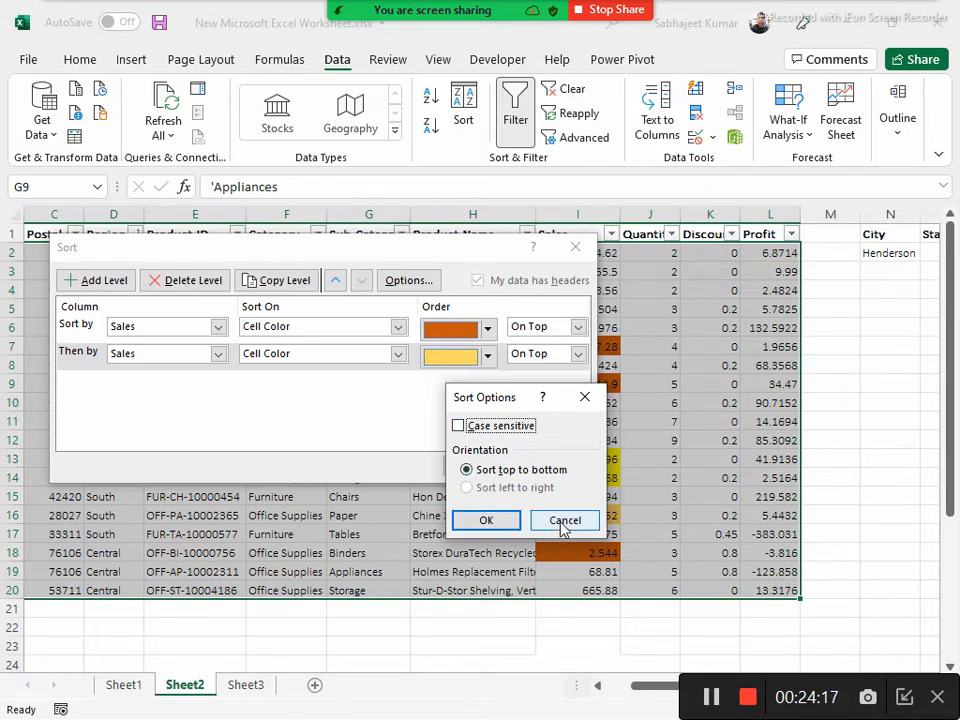
left_click(504, 521)
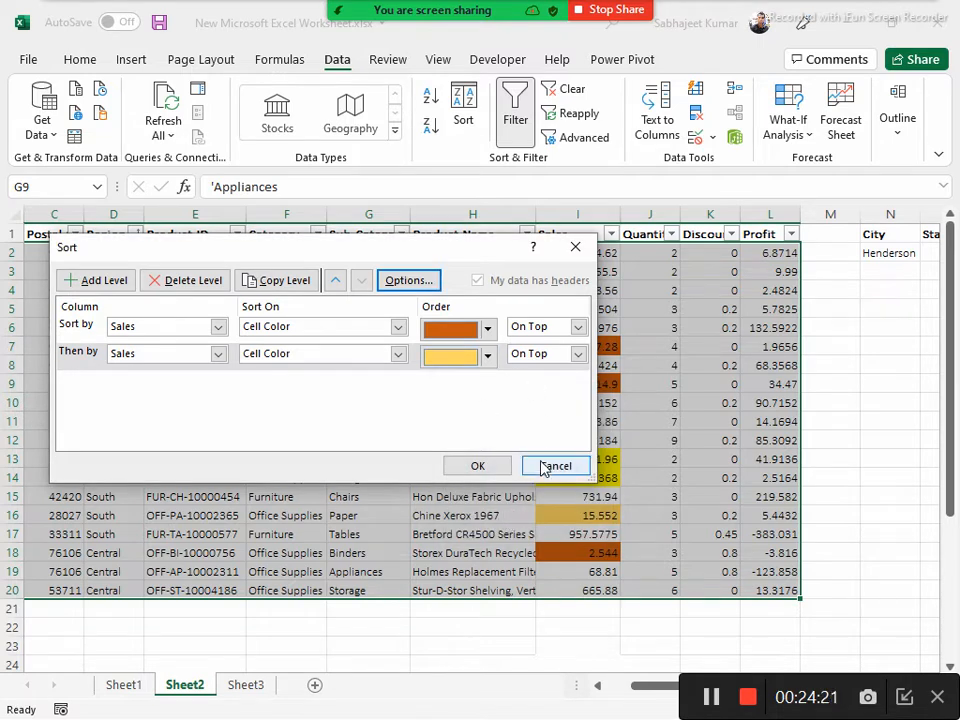
left_click(470, 468)
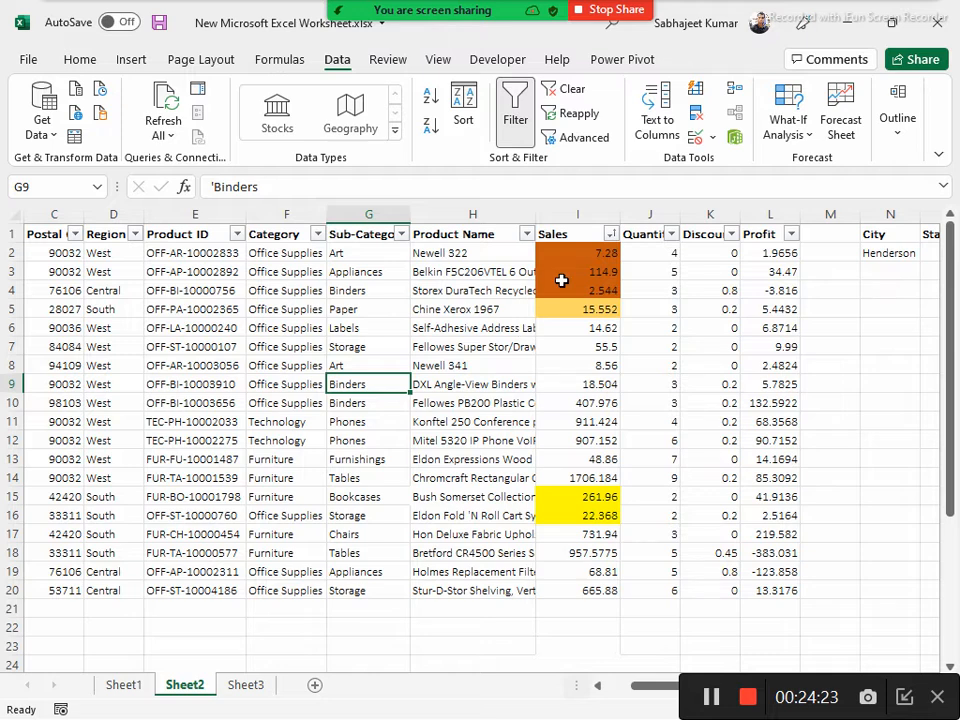
left_click(561, 286)
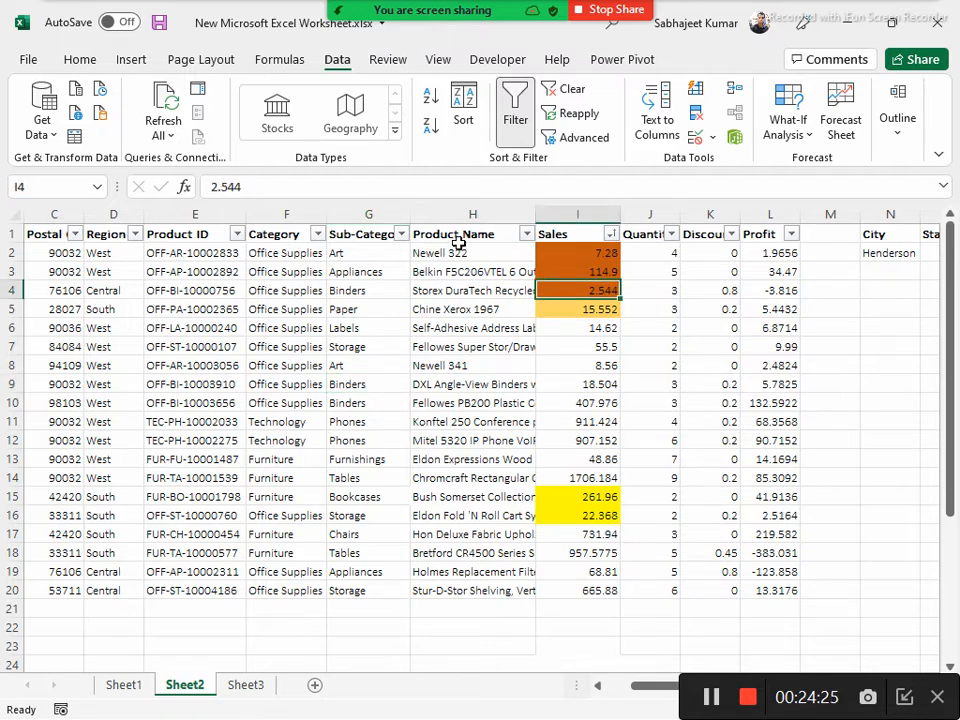
left_click_drag(45, 233, 765, 596)
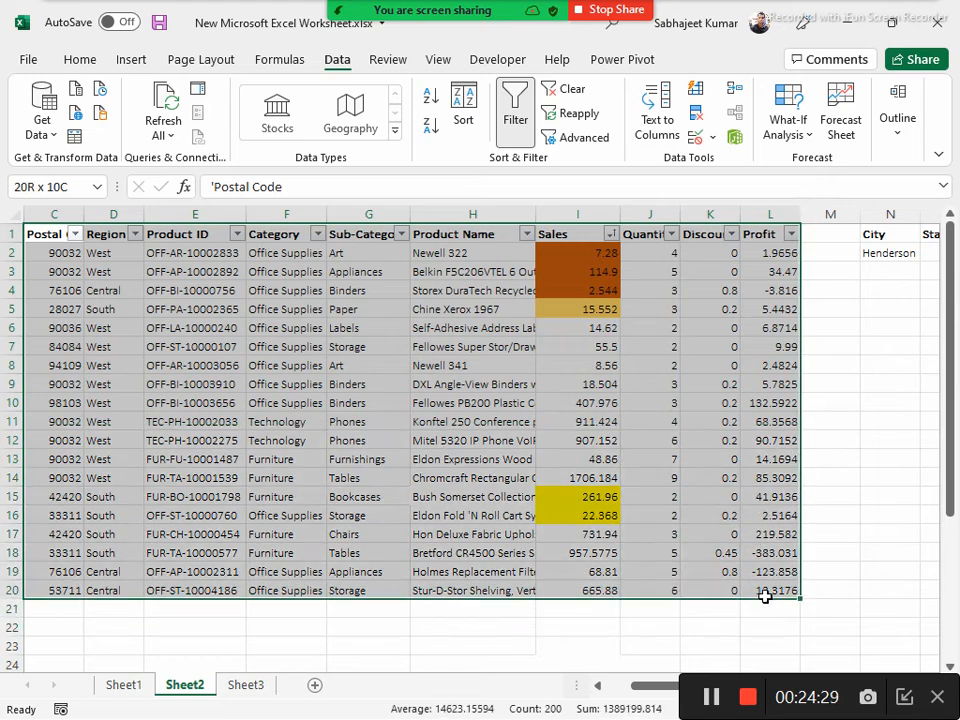
left_click(463, 115)
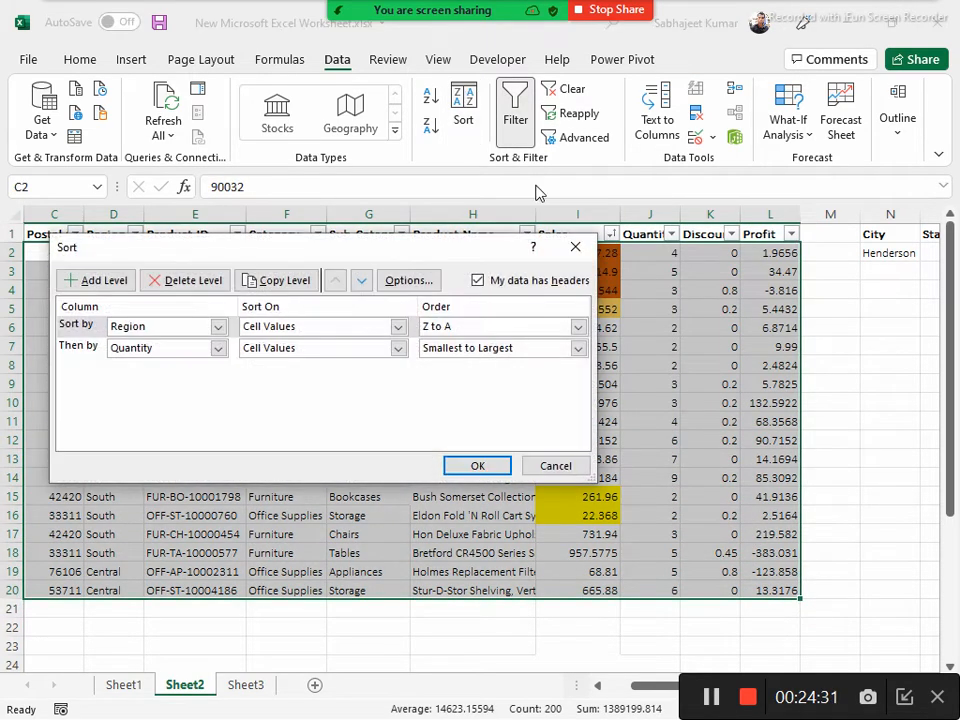
left_click(409, 281)
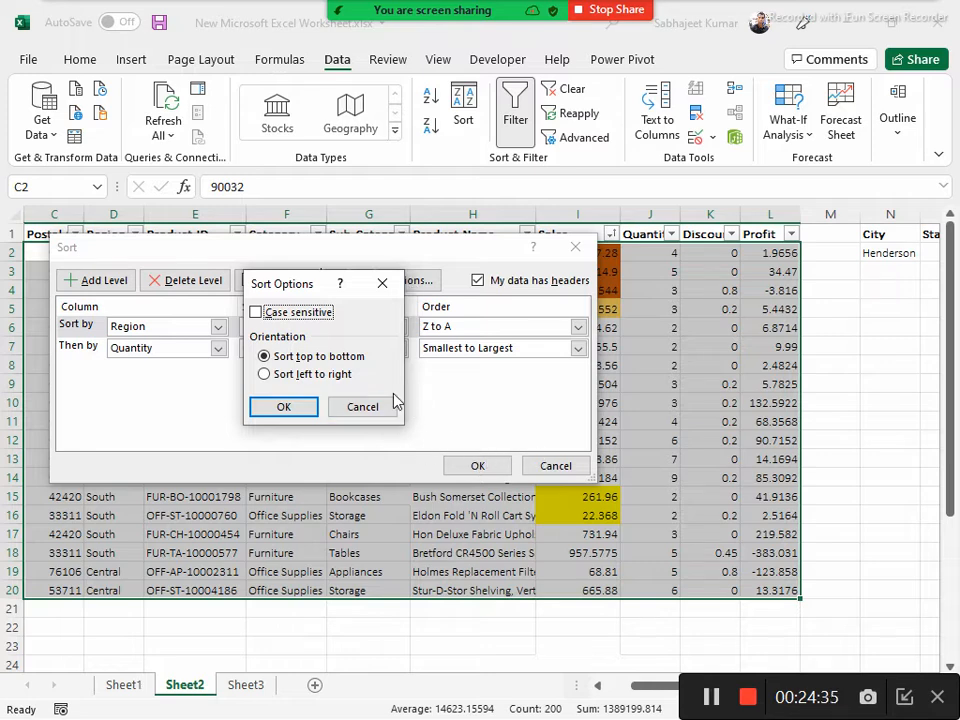
left_click(285, 402)
left_click(193, 281)
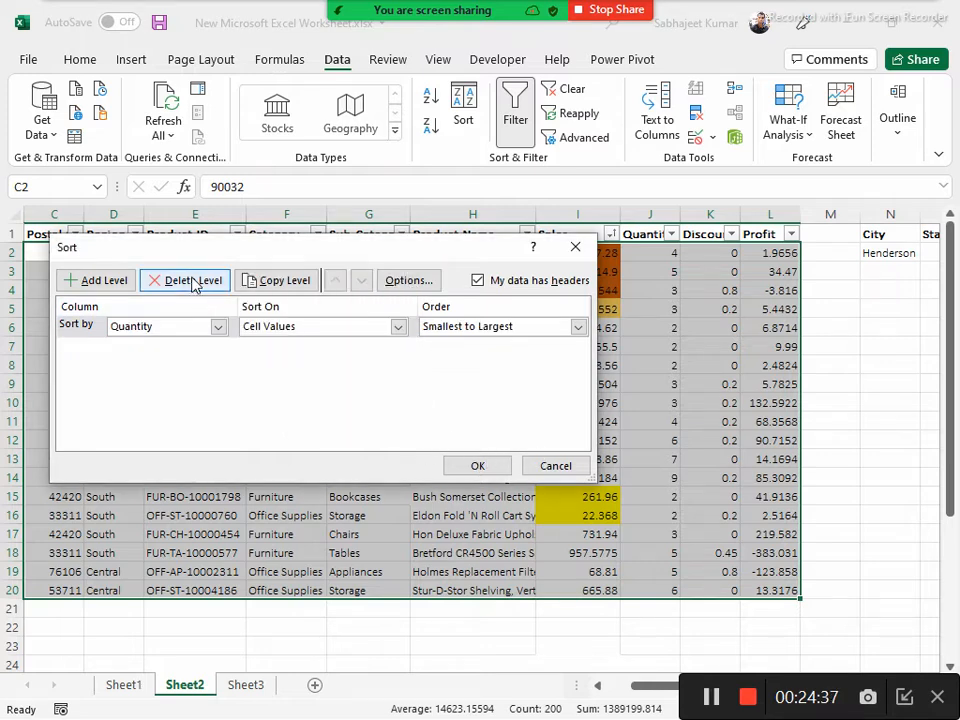
left_click(194, 281)
left_click_drag(283, 259, 444, 360)
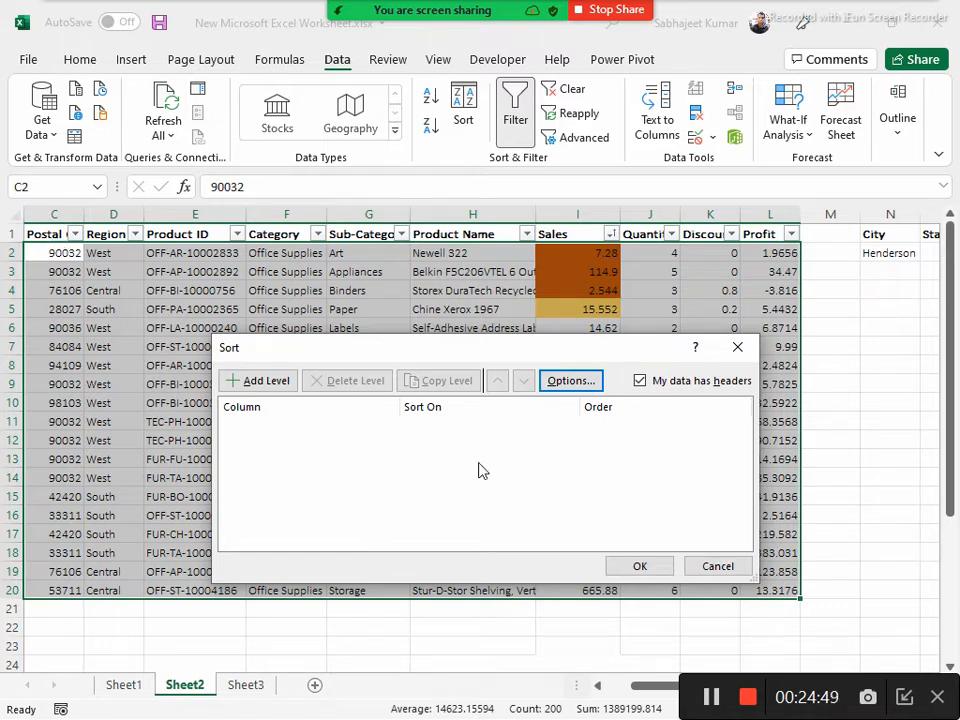
left_click(692, 565)
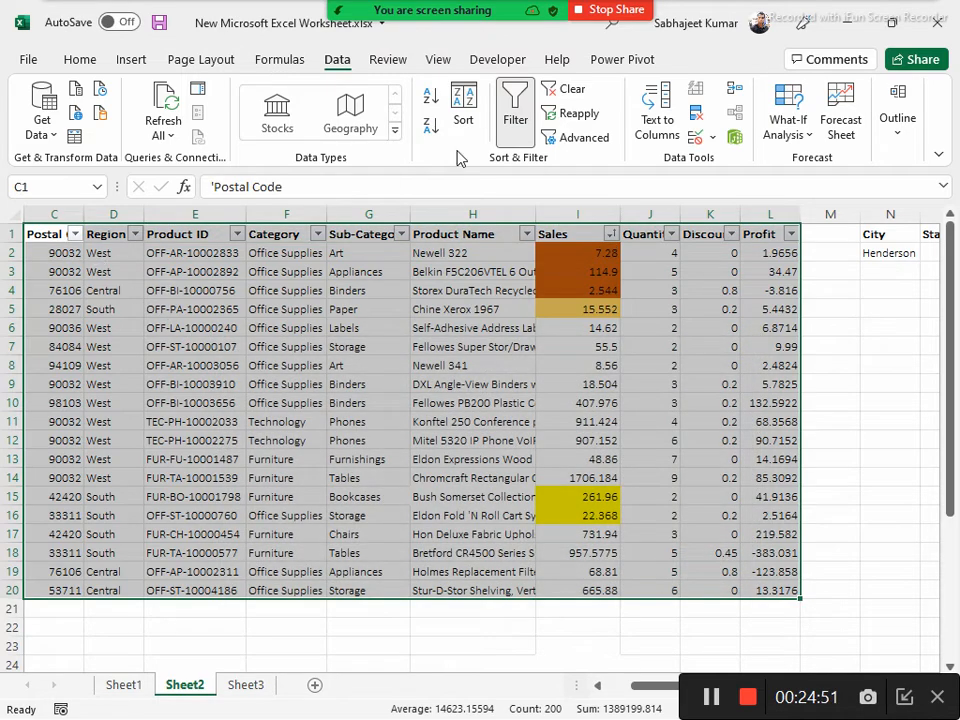
Turn off the filter on the Sheet2 table and widen column C to fit its Postal Code header
left_click(513, 120)
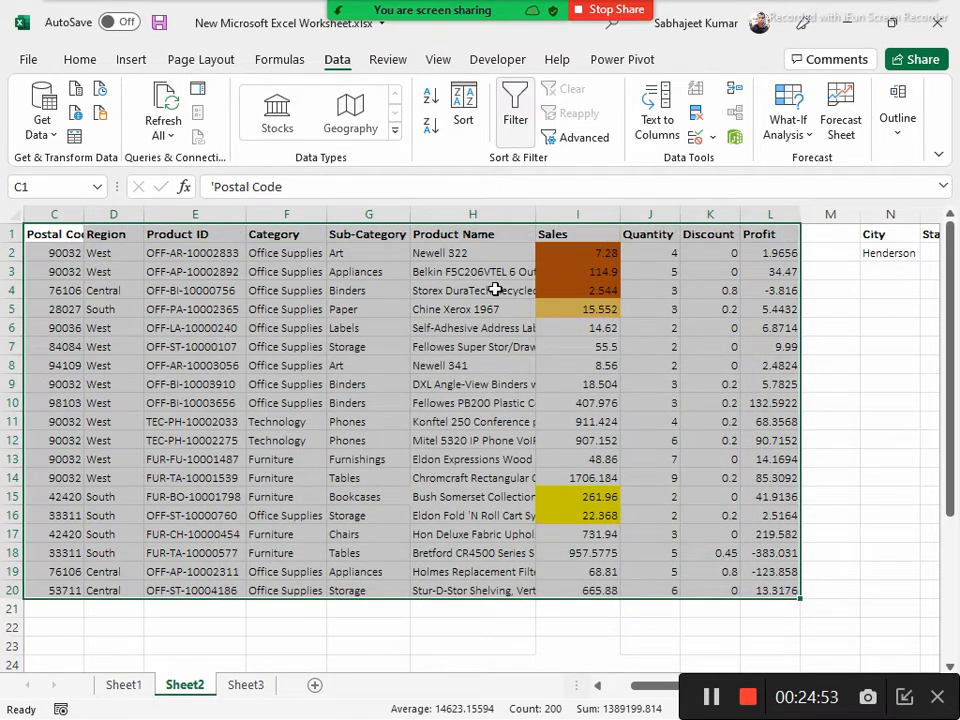
left_click(463, 112)
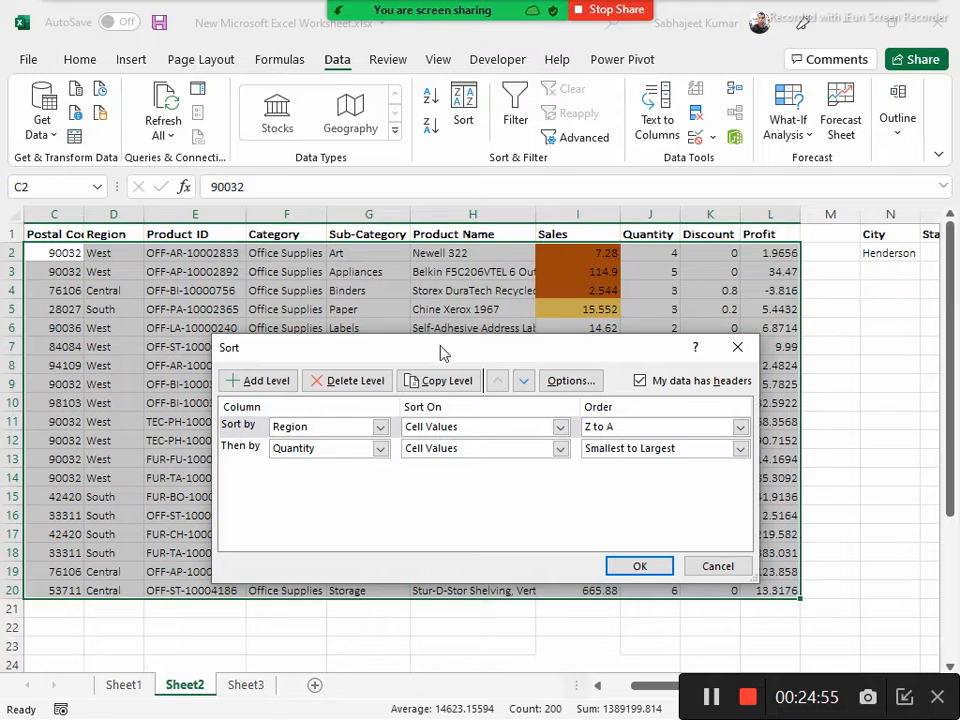
left_click(710, 566)
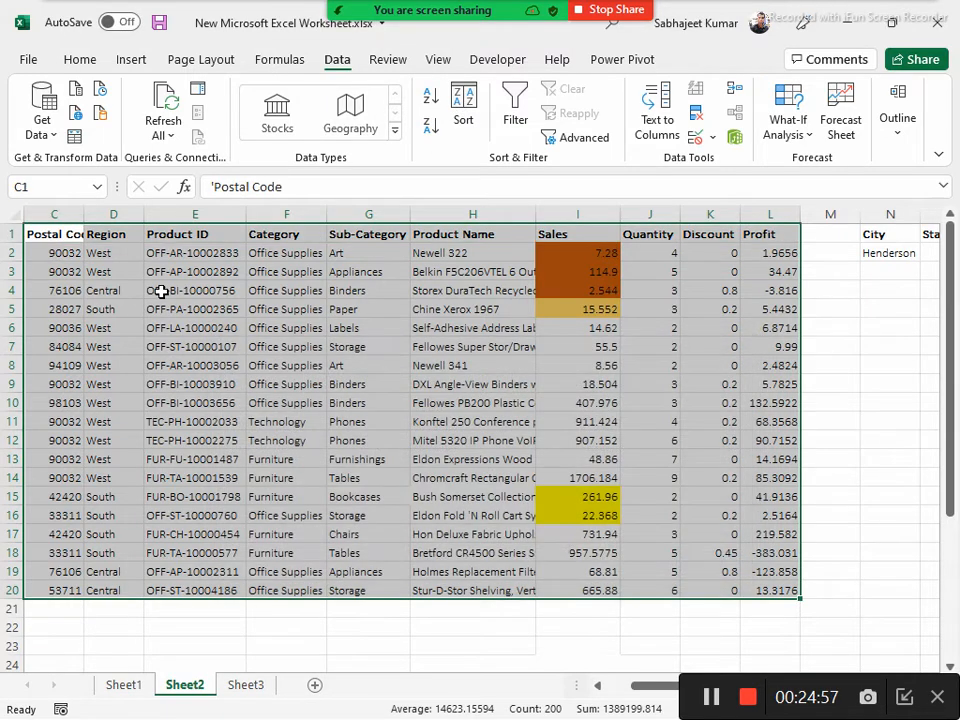
left_click_drag(85, 215, 101, 218)
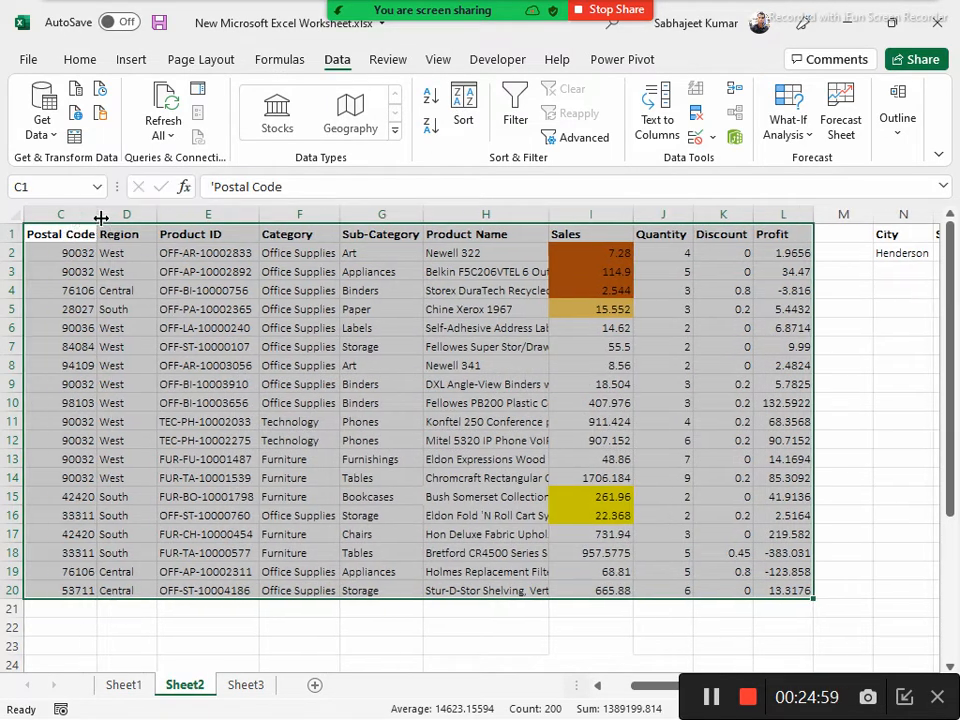
Try setting the whole table's sort orientation to Sort left to right with its existing sort levels deleted
left_click(48, 233)
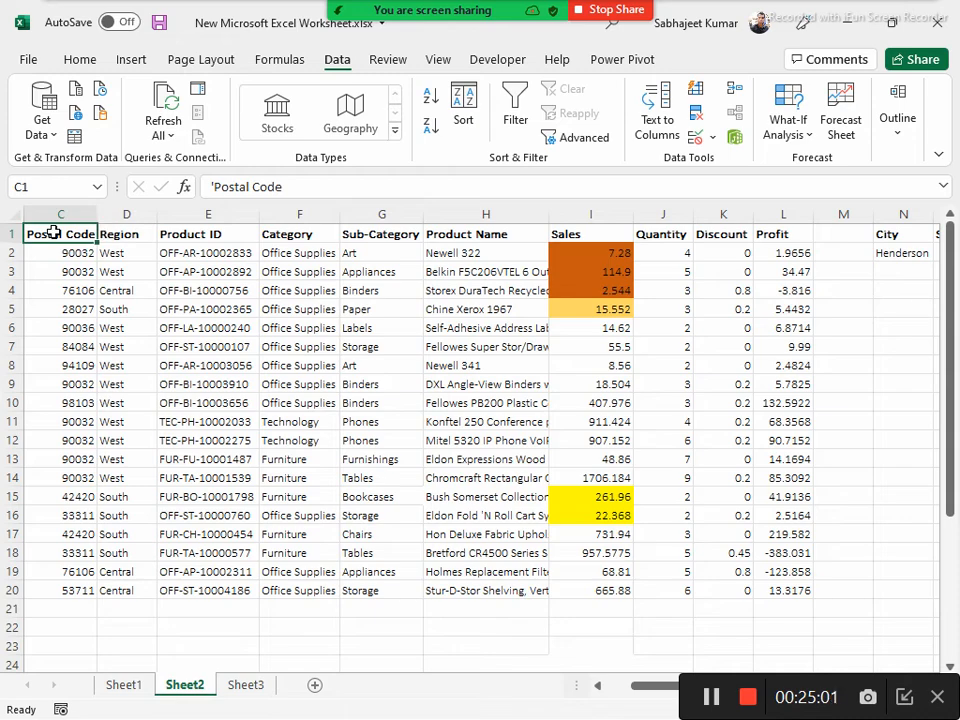
key("ctrl+a")
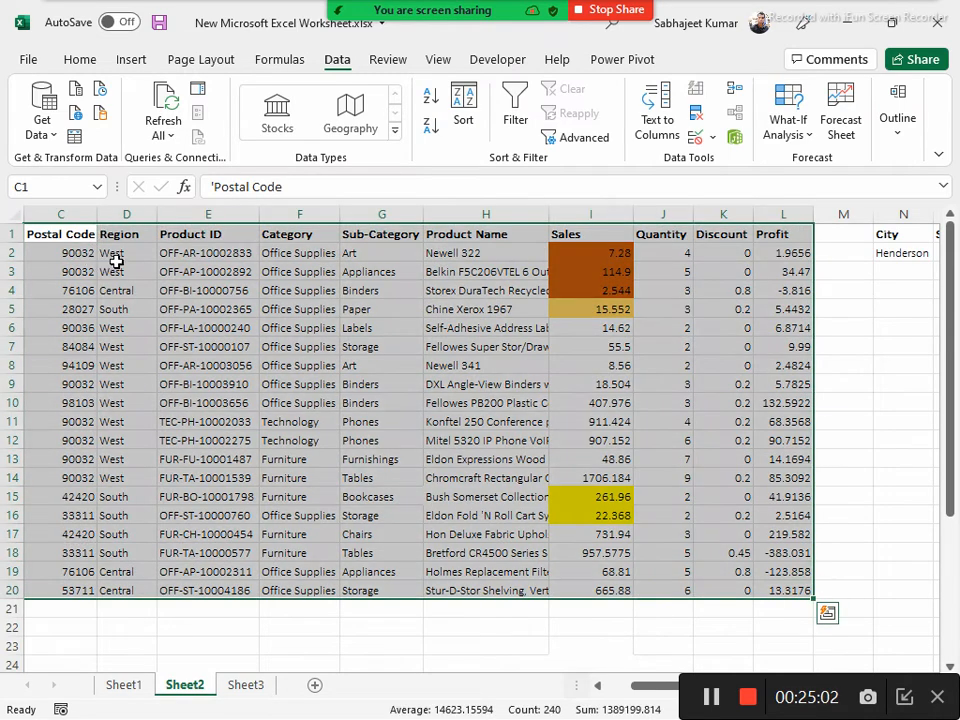
left_click(462, 106)
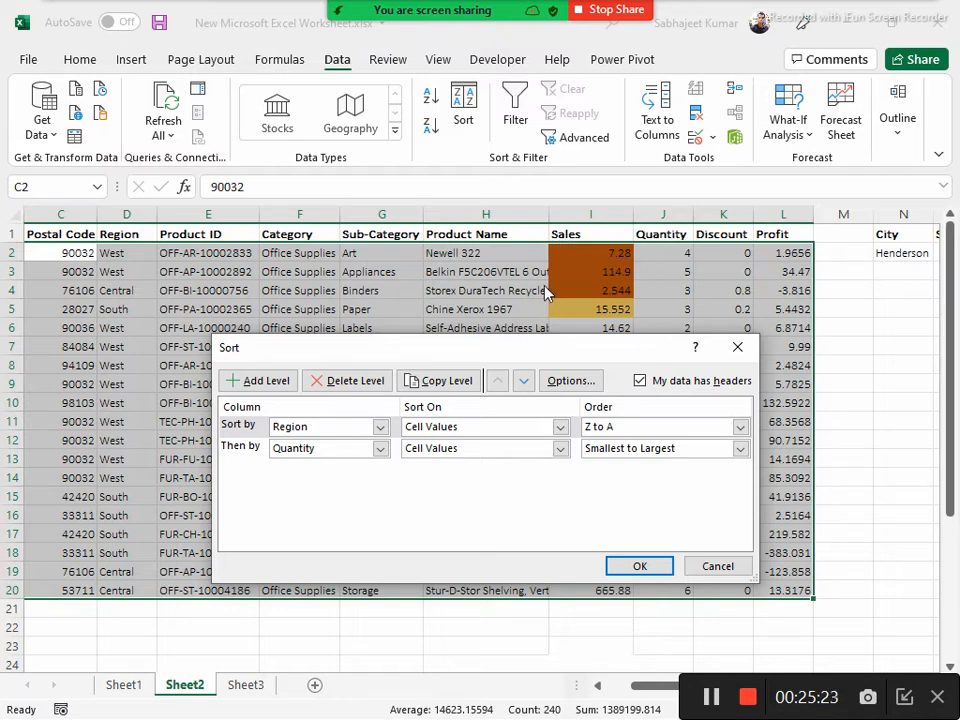
left_click(340, 381)
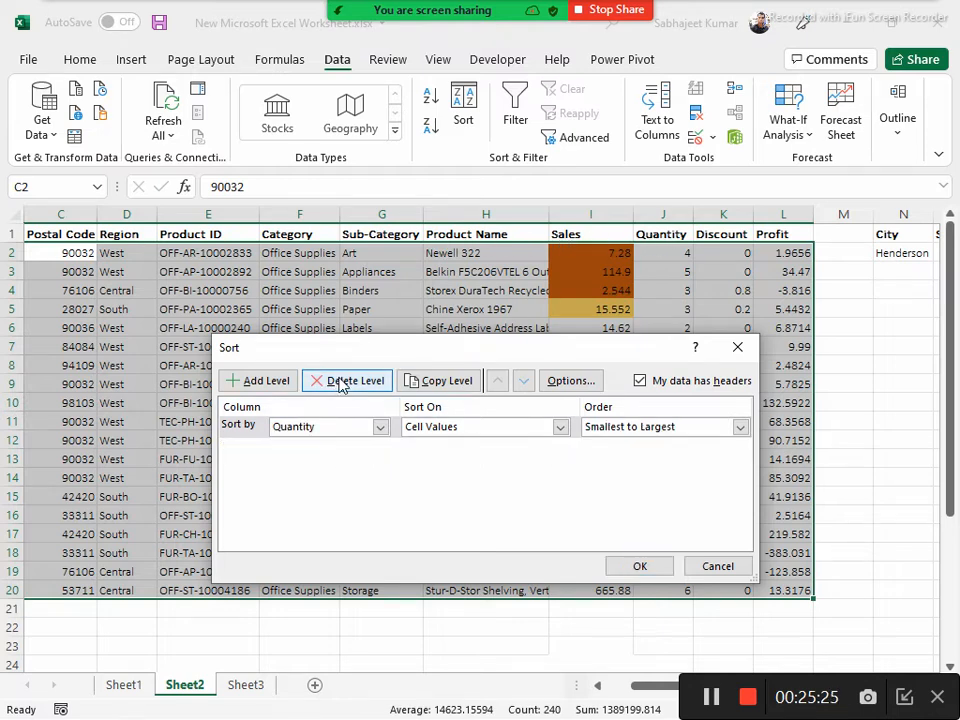
left_click(340, 381)
left_click(553, 384)
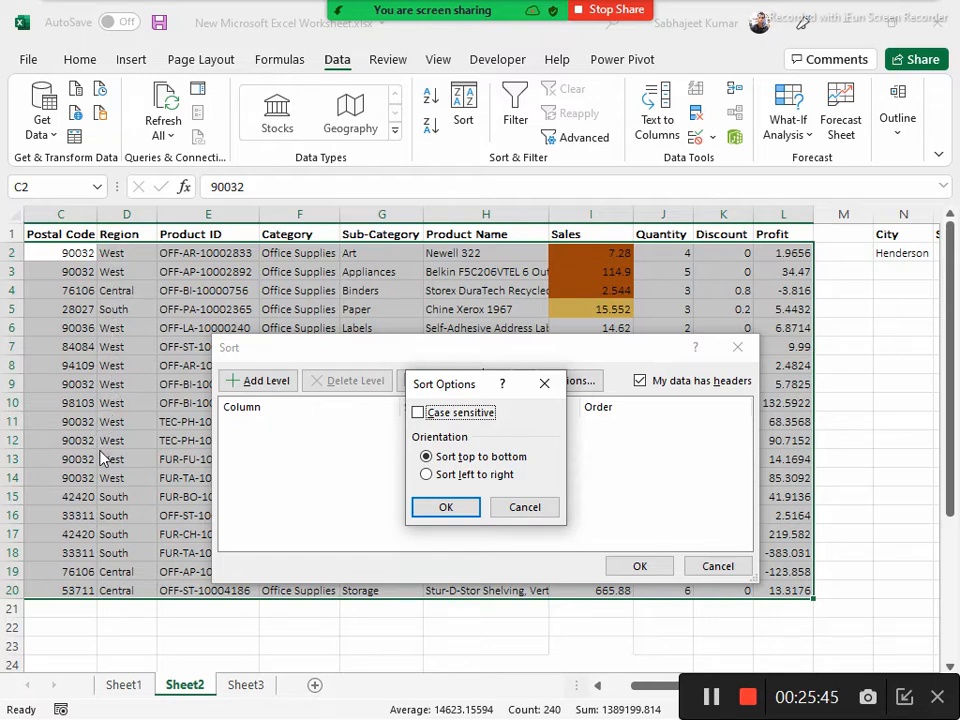
left_click(427, 475)
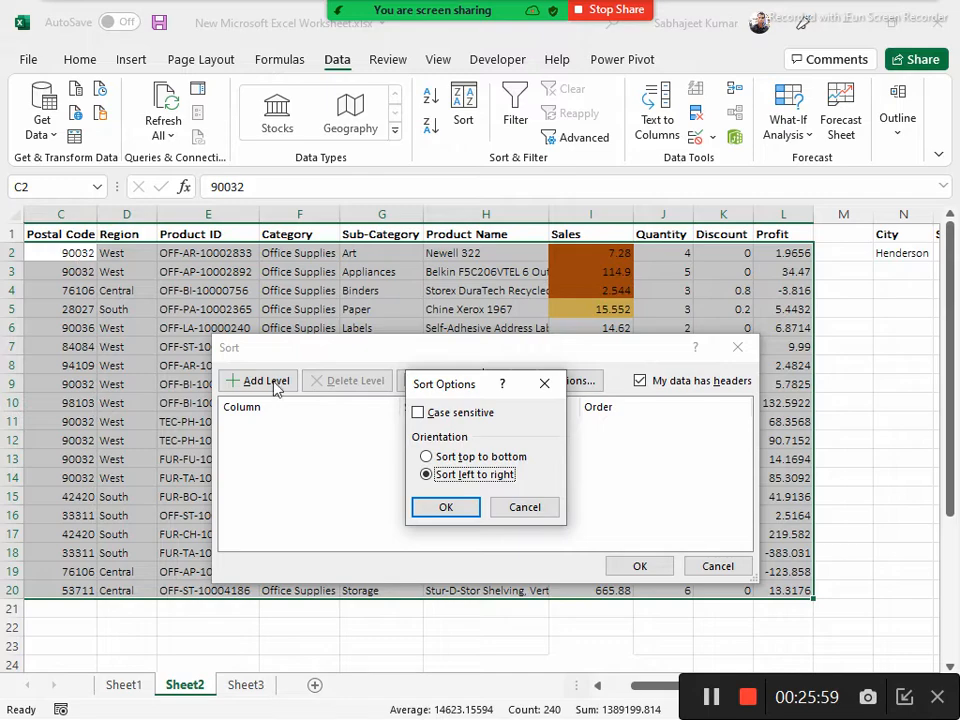
left_click(525, 510)
left_click(717, 566)
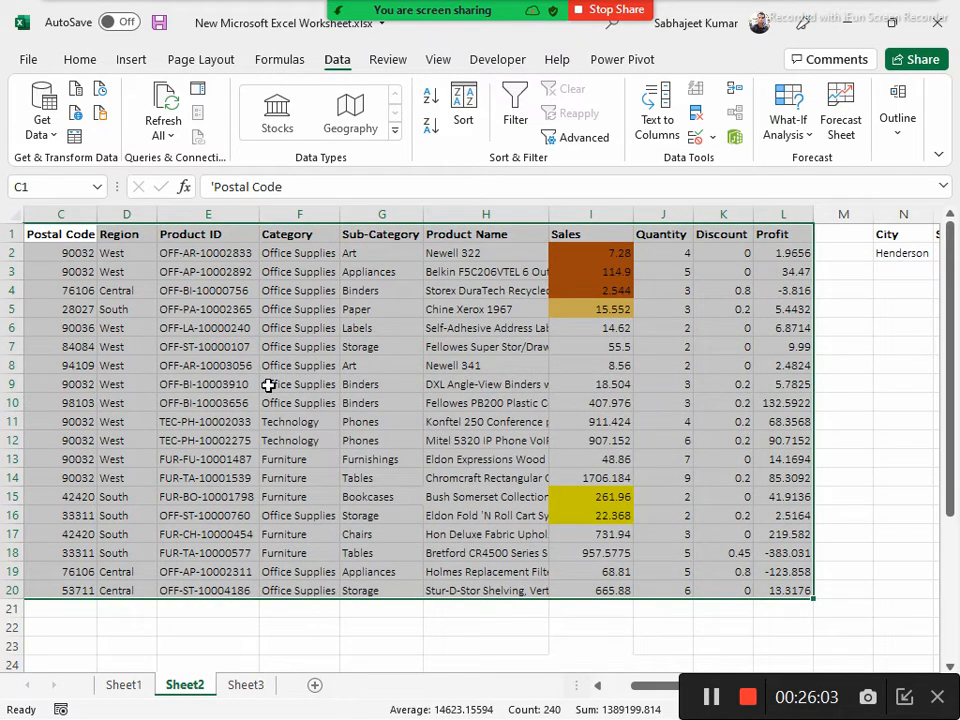
Enter the row labels Name, Sales and Age in cells C24 to C26 below the table
scroll(272, 385, "down", 4)
left_click(79, 441)
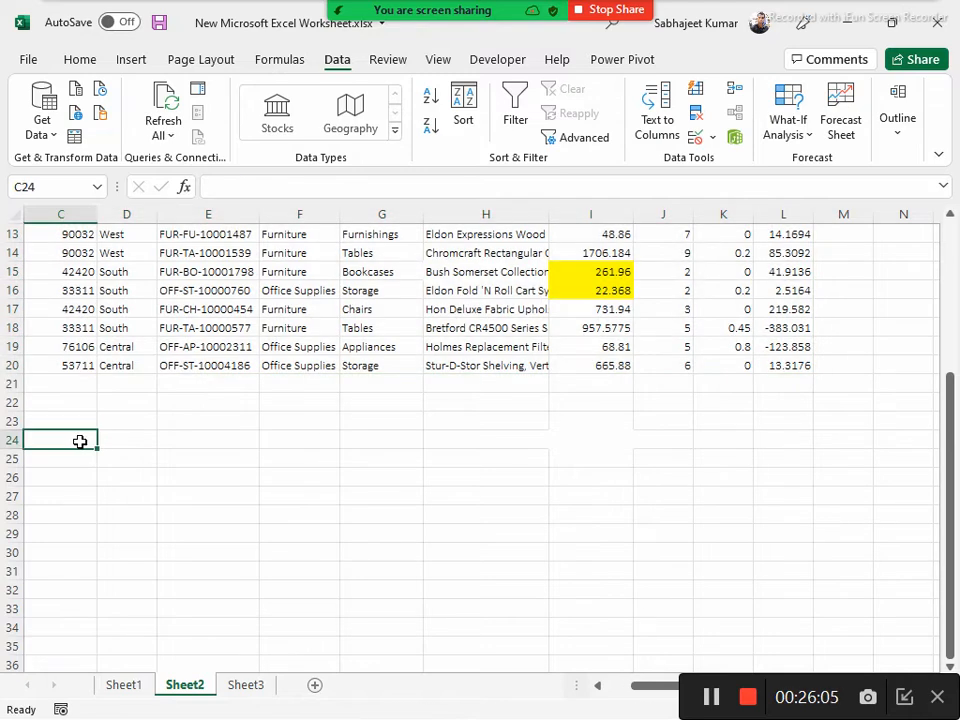
type("Na")
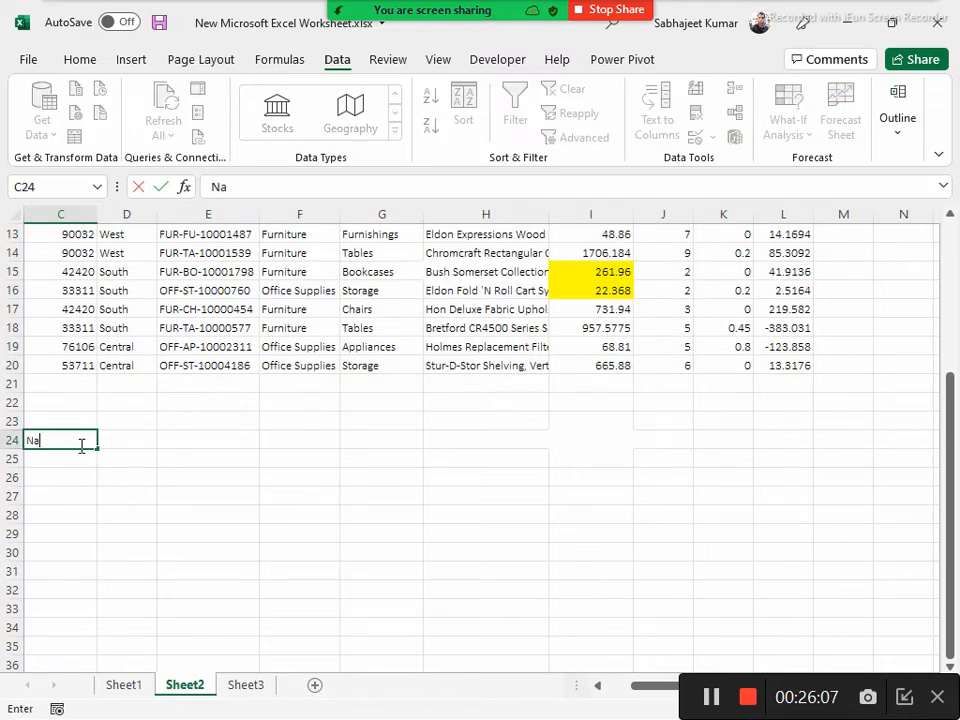
type("me")
key("Return")
type("Sales")
key("Return")
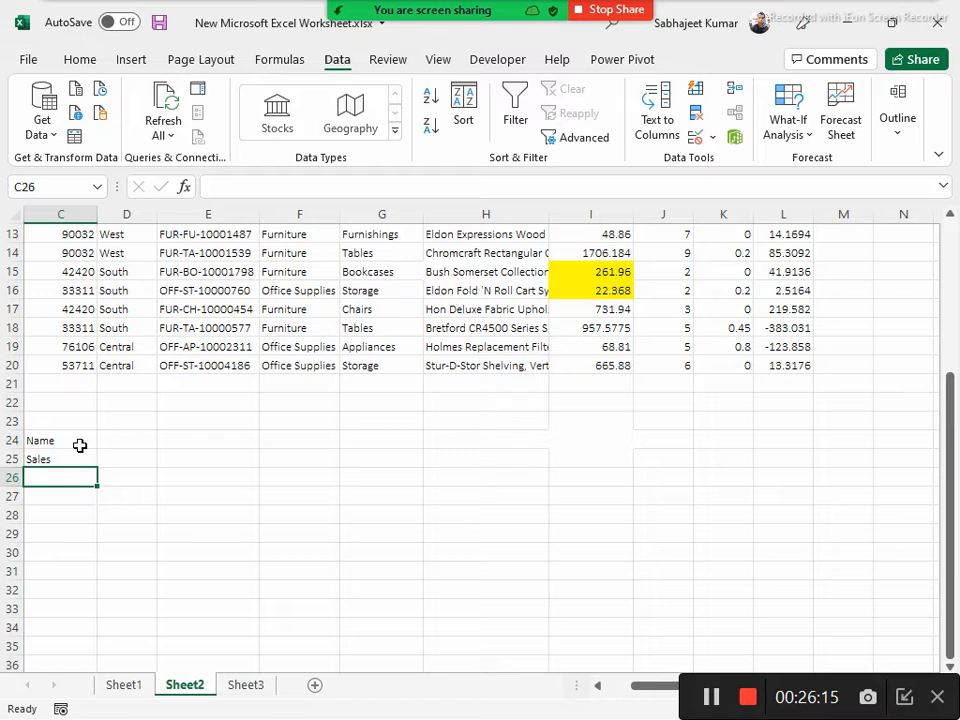
type("Age")
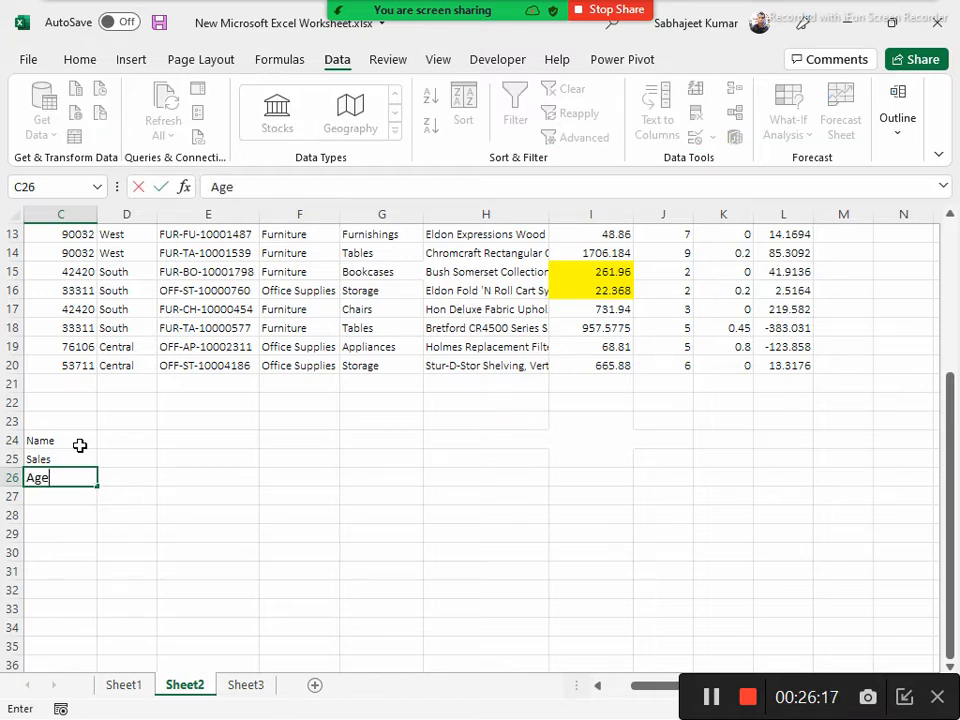
Fill the Name row with three people's first names in cells D24 to F24
key("Tab")
key("Up")
key("Up")
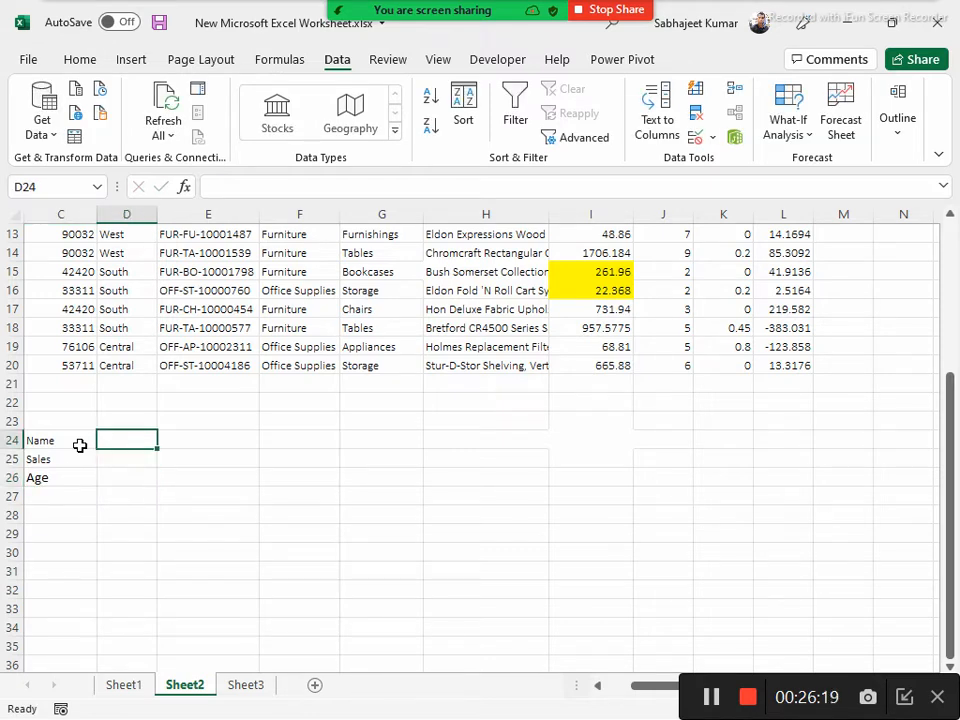
type("Kumar")
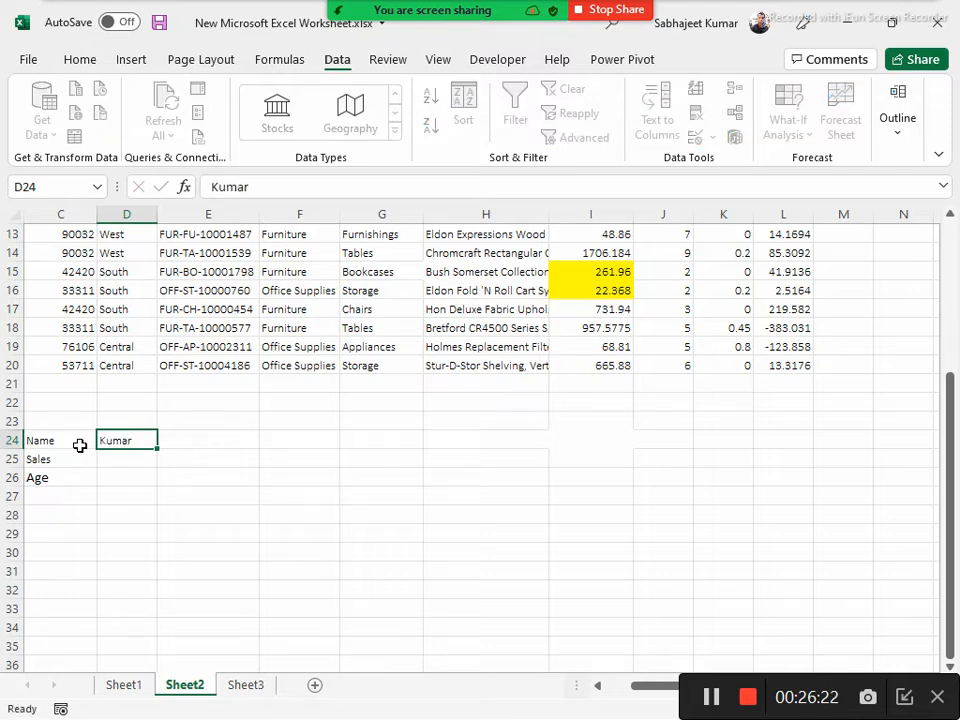
key("Tab")
type("Rajiv")
key("Tab")
type("Km")
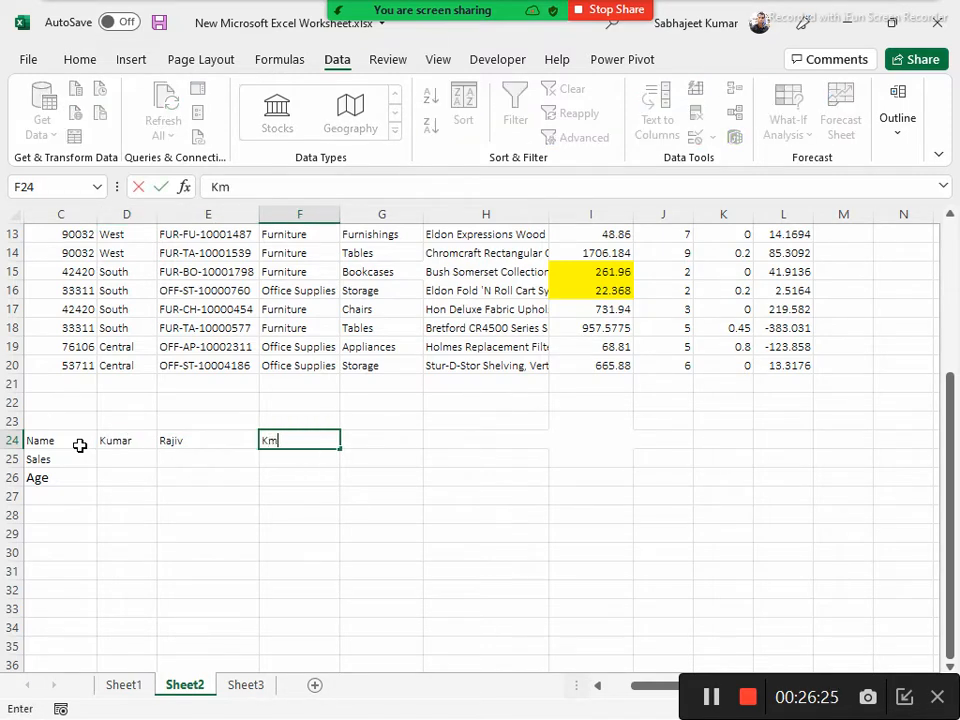
type("mal")
key("Return")
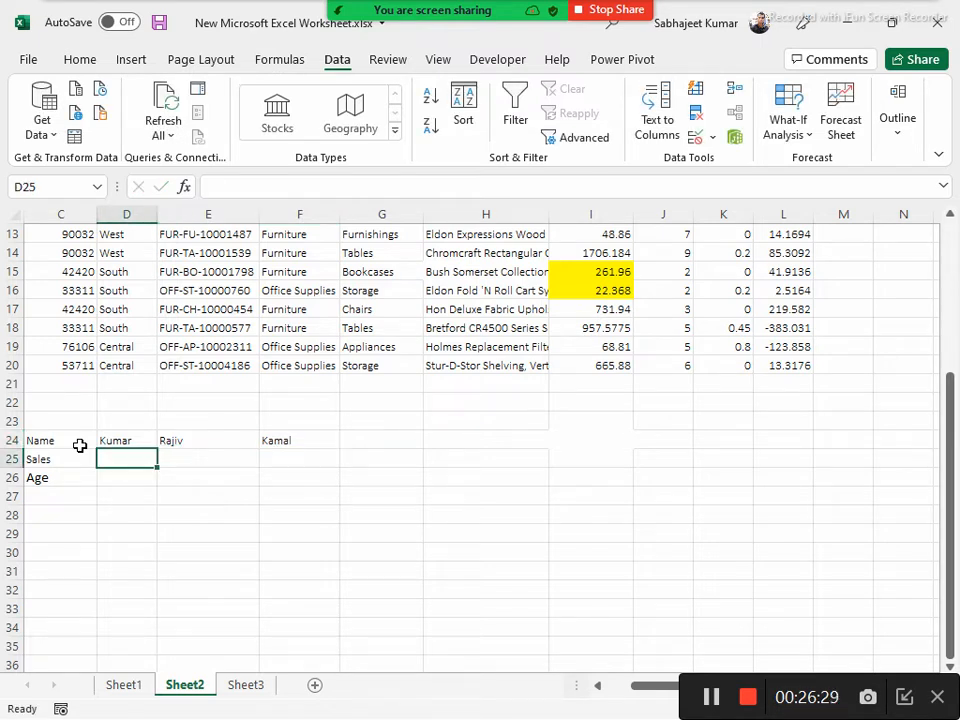
Fill the Sales row with 12, 54 and 52 in cells D25 to F25
type("12")
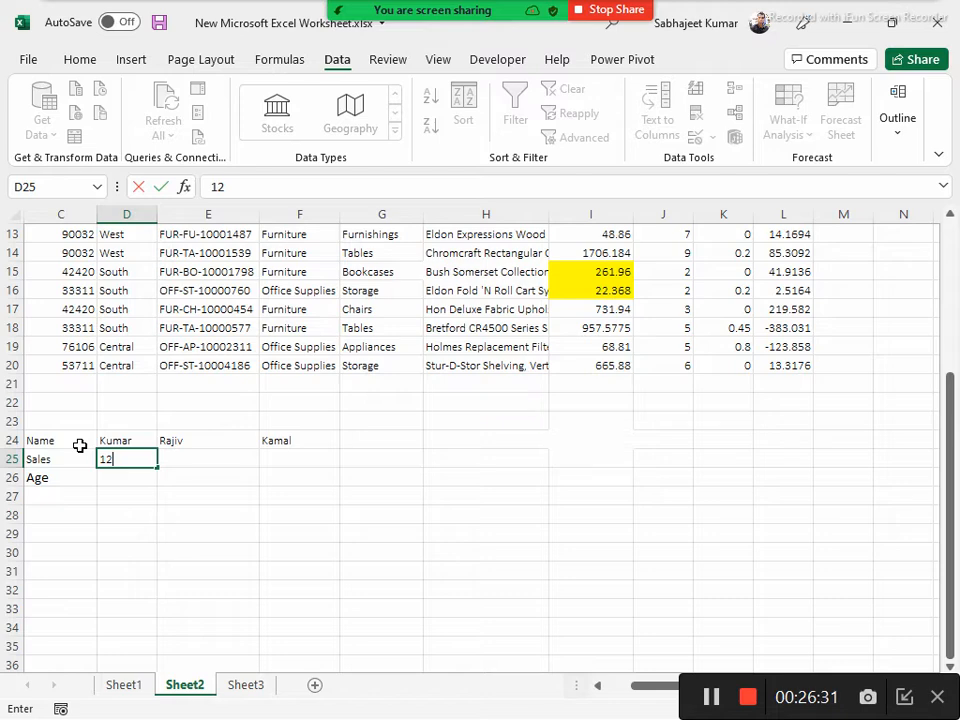
key("Tab")
type("54")
key("Tab")
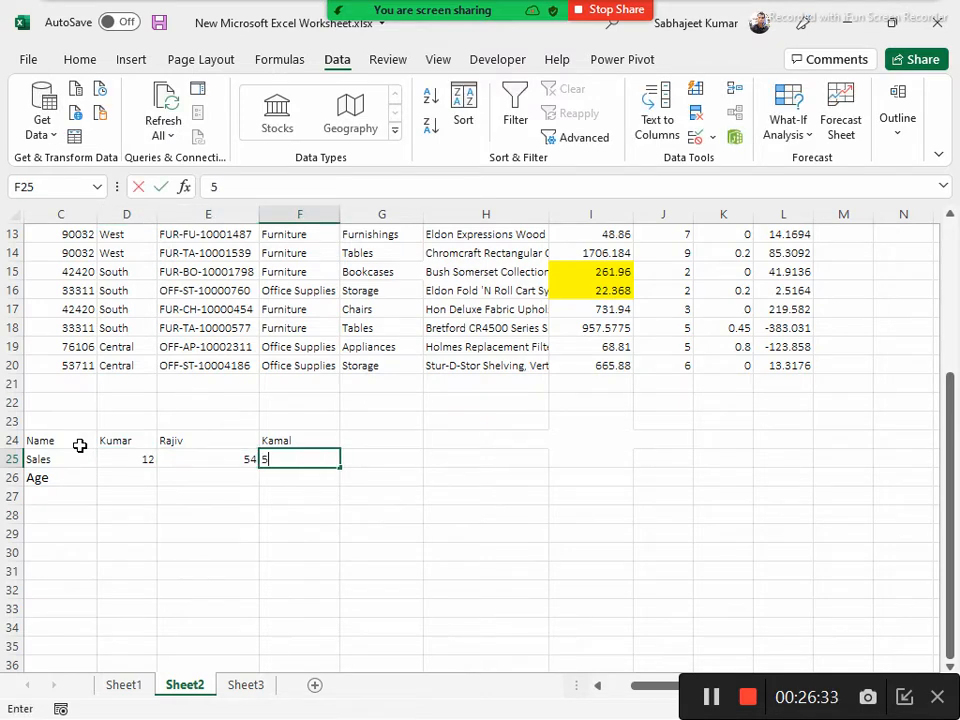
type("52")
key("Return")
Fill the Age row with 25, 30 and 32 in cells D26 to F26
type("25")
key("Tab")
type("30")
key("Tab")
type("3")
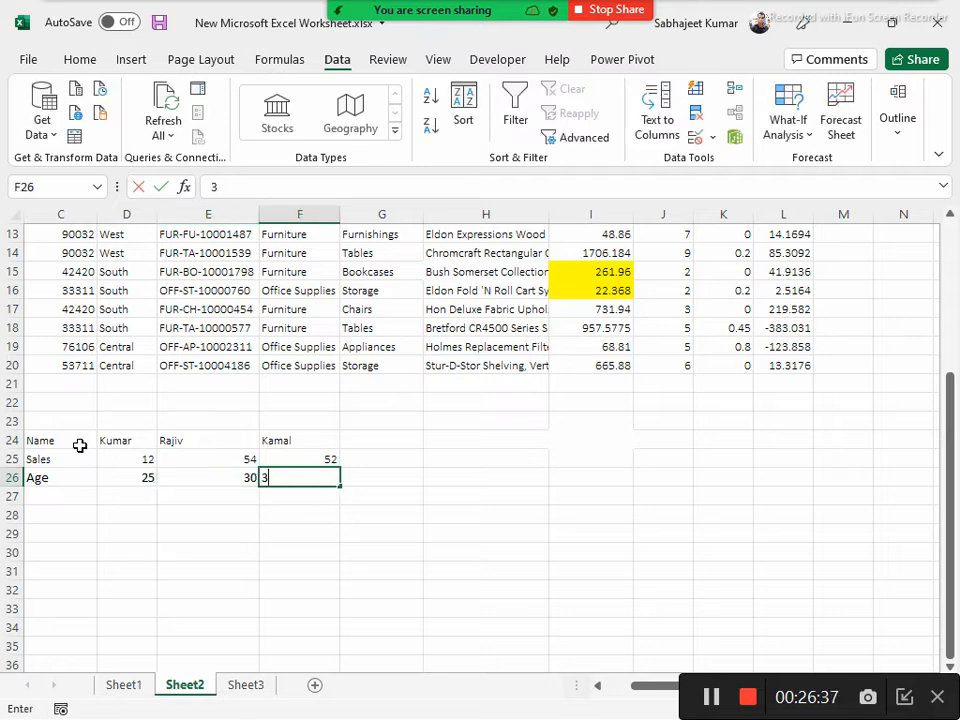
type("2")
key("Tab")
Make the row labels in C24:C26 bold and select the whole small table C24:F26
key("Up")
key("Up")
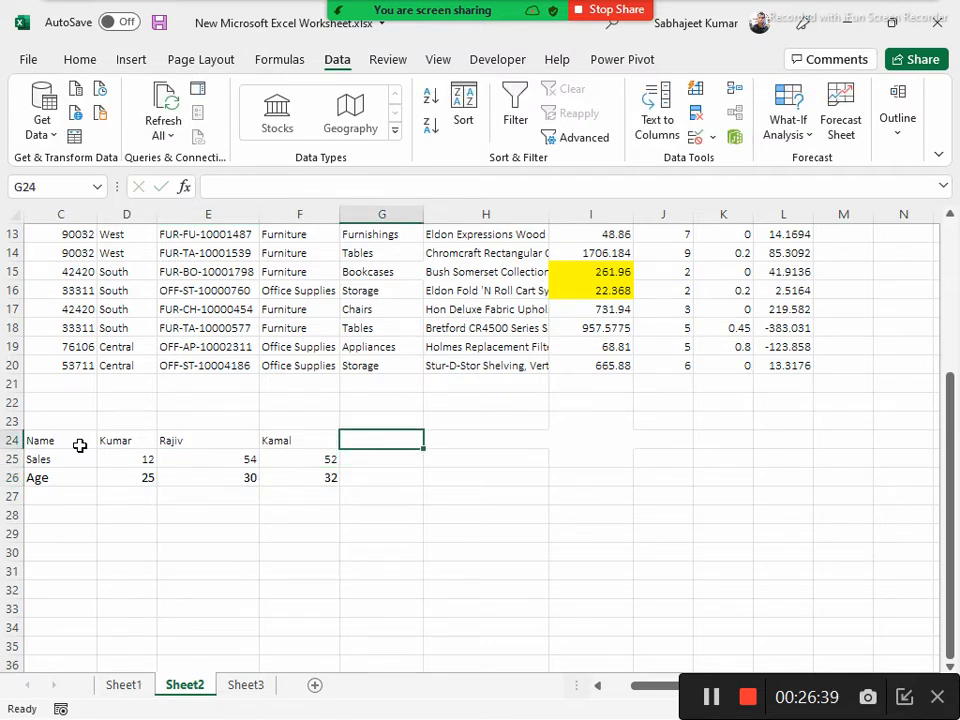
key("Left")
key("ctrl+a")
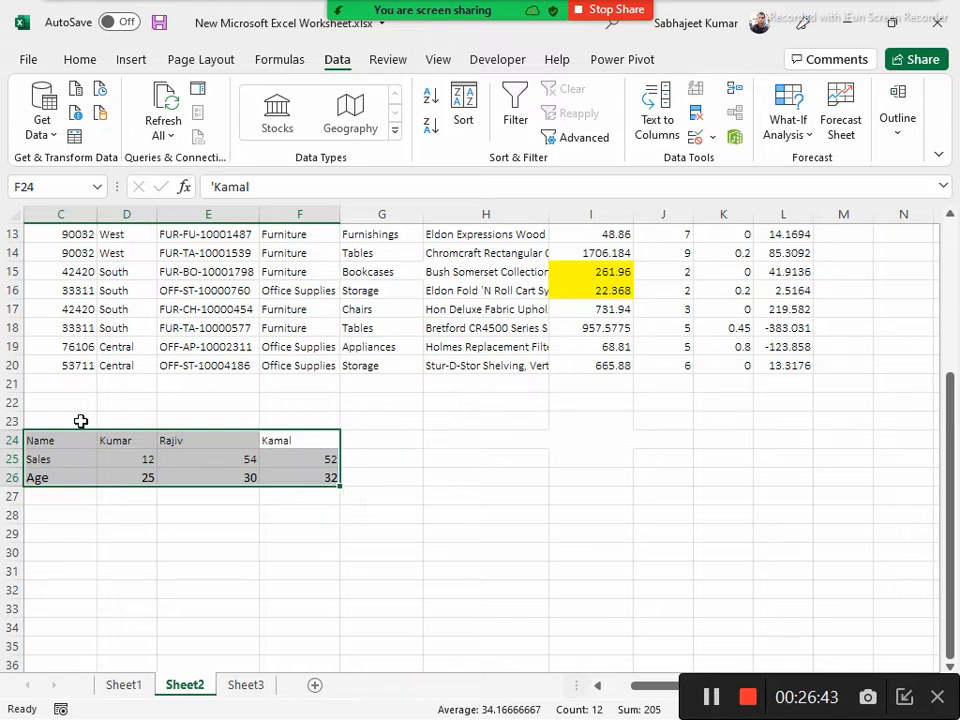
left_click(37, 442)
left_click_drag(37, 442, 39, 476)
key("ctrl+b")
left_click_drag(50, 446, 281, 478)
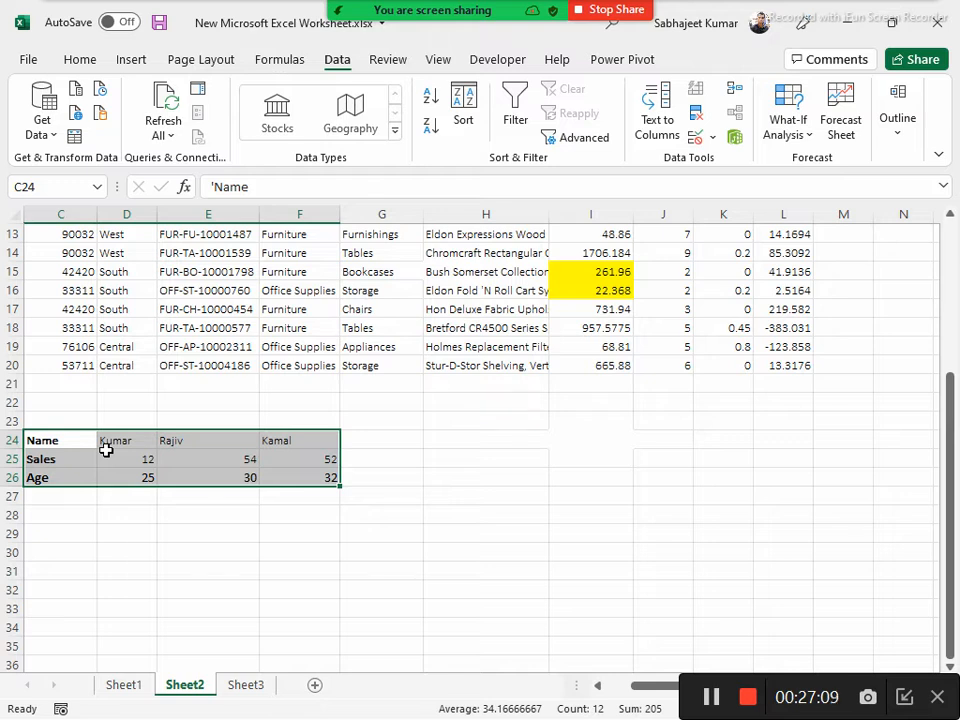
Copy the small table C24:F26 and paste the duplicate starting at cell C29
key("ctrl+c")
left_click(57, 530)
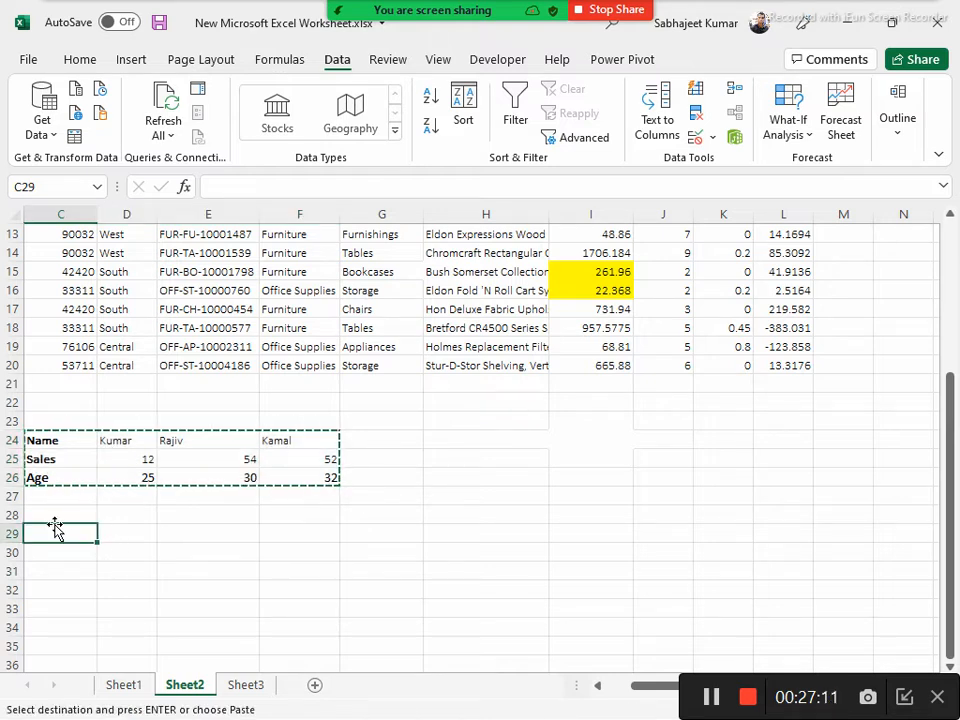
key("ctrl+v")
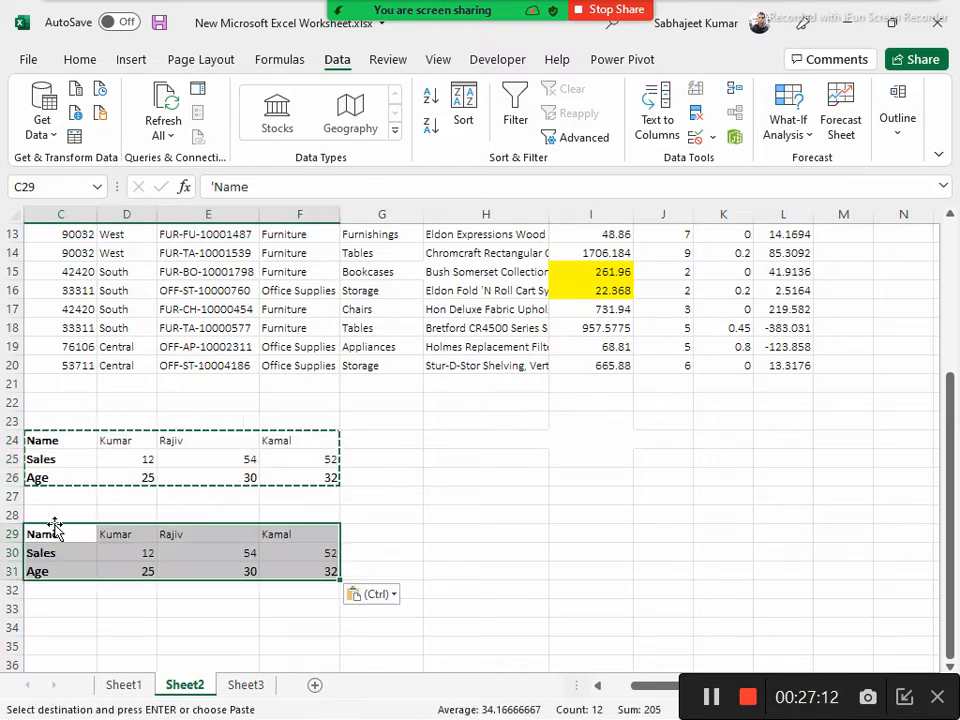
Try to sort the whole table C24:F26, labels included, left to right by Row 24 in A to Z order, and undo it
left_click(44, 445)
key("ctrl+a")
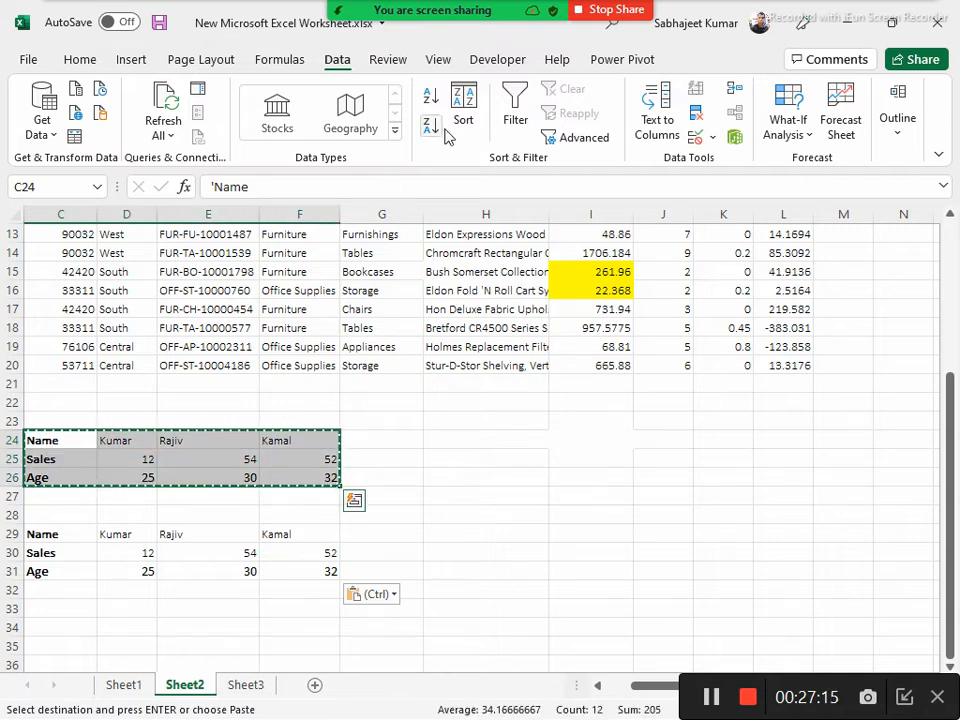
left_click(460, 104)
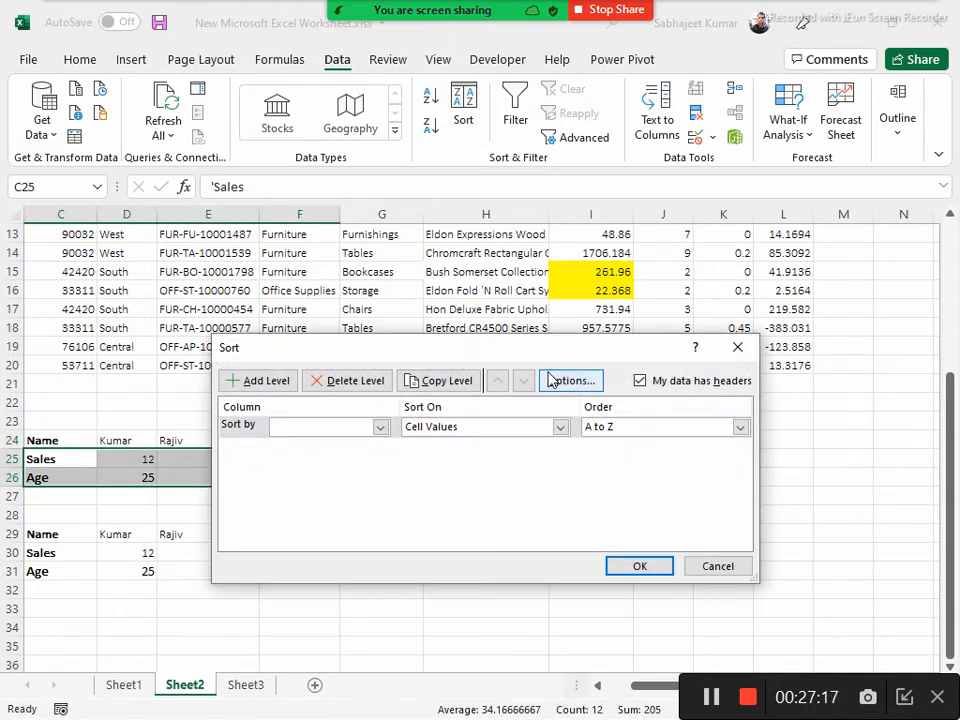
left_click(560, 383)
left_click(430, 474)
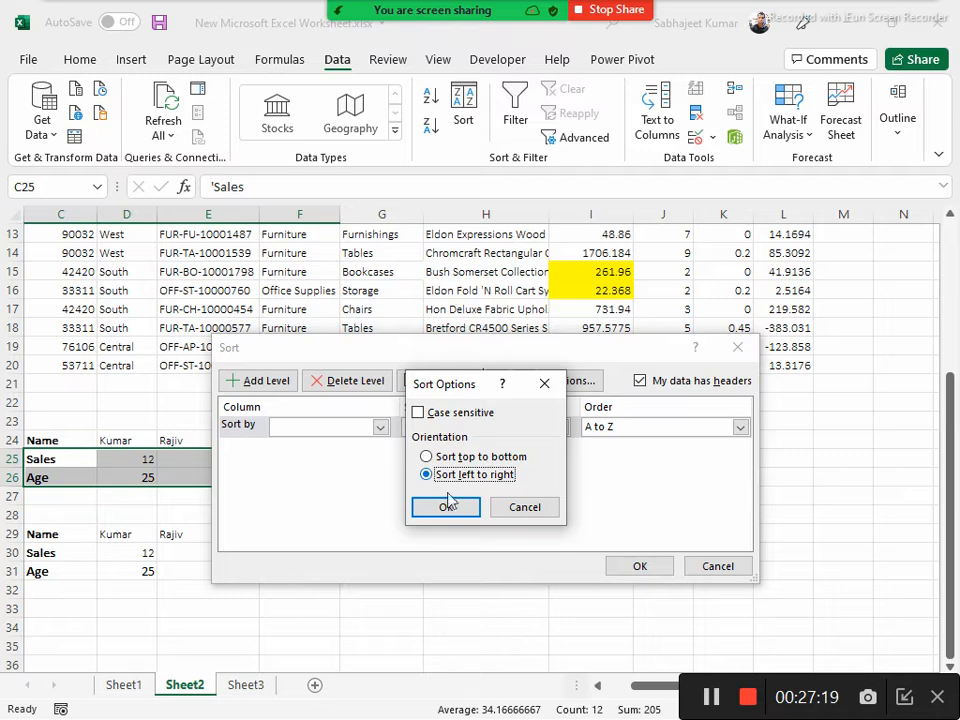
left_click(447, 507)
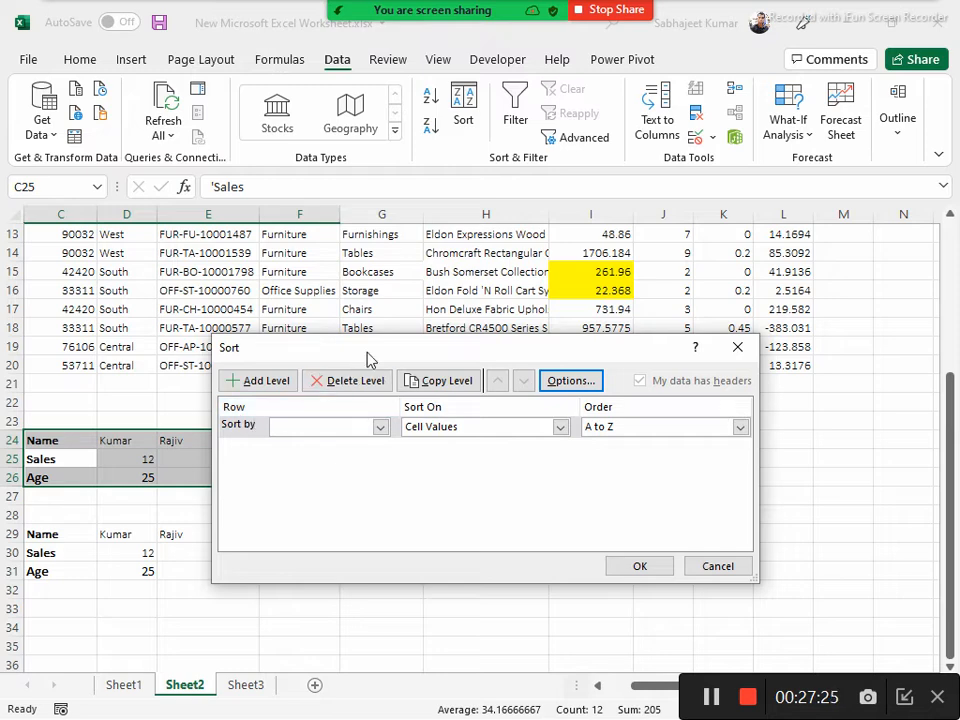
left_click_drag(369, 352, 464, 194)
left_click(476, 270)
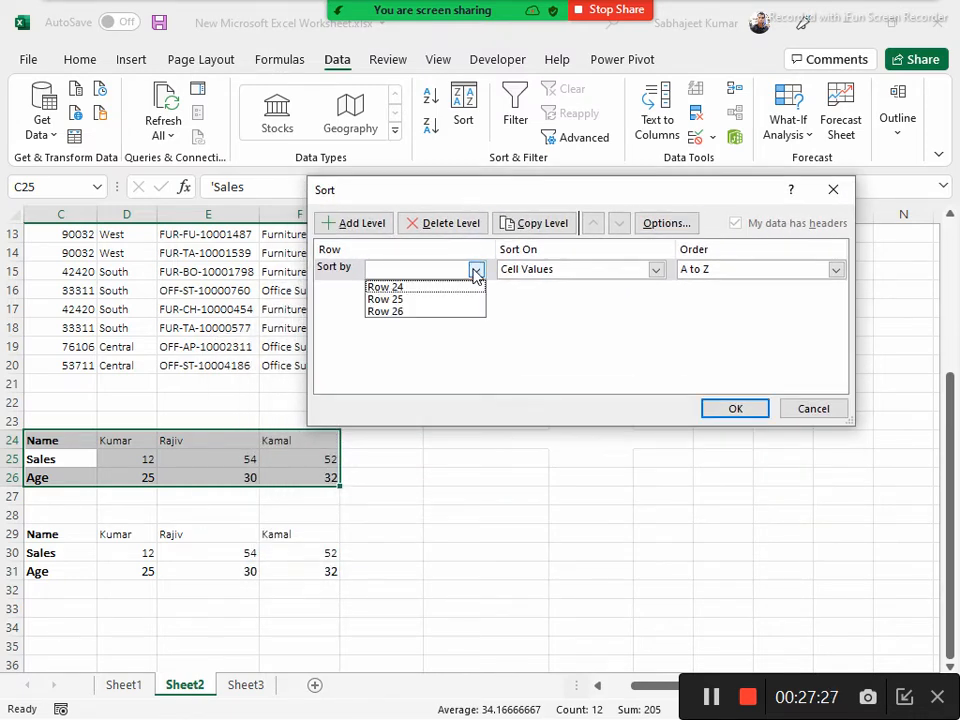
left_click(420, 289)
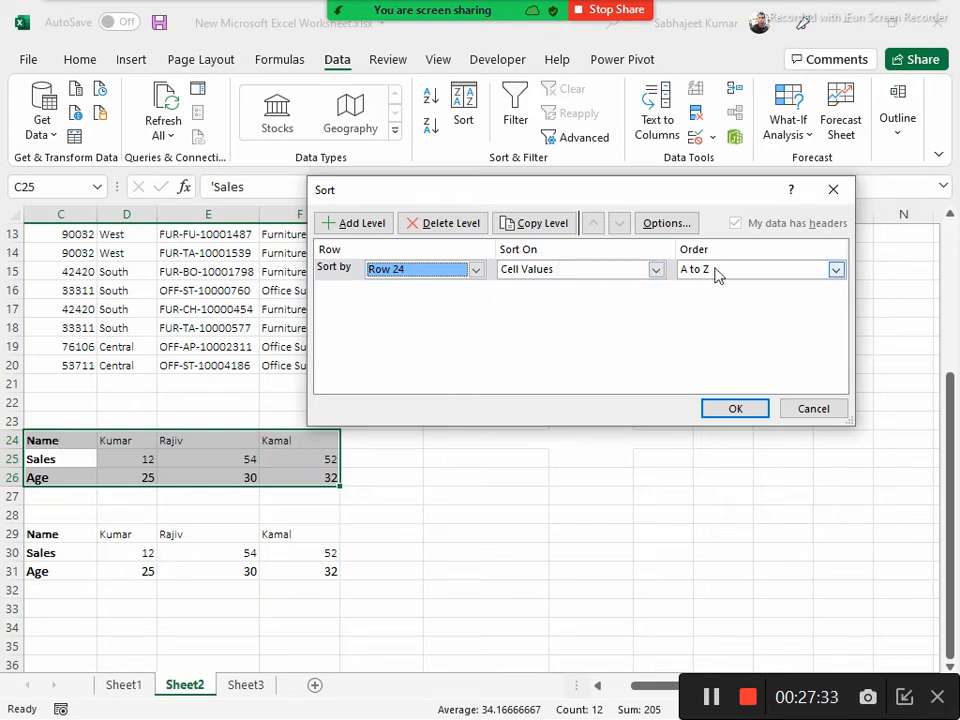
left_click(730, 409)
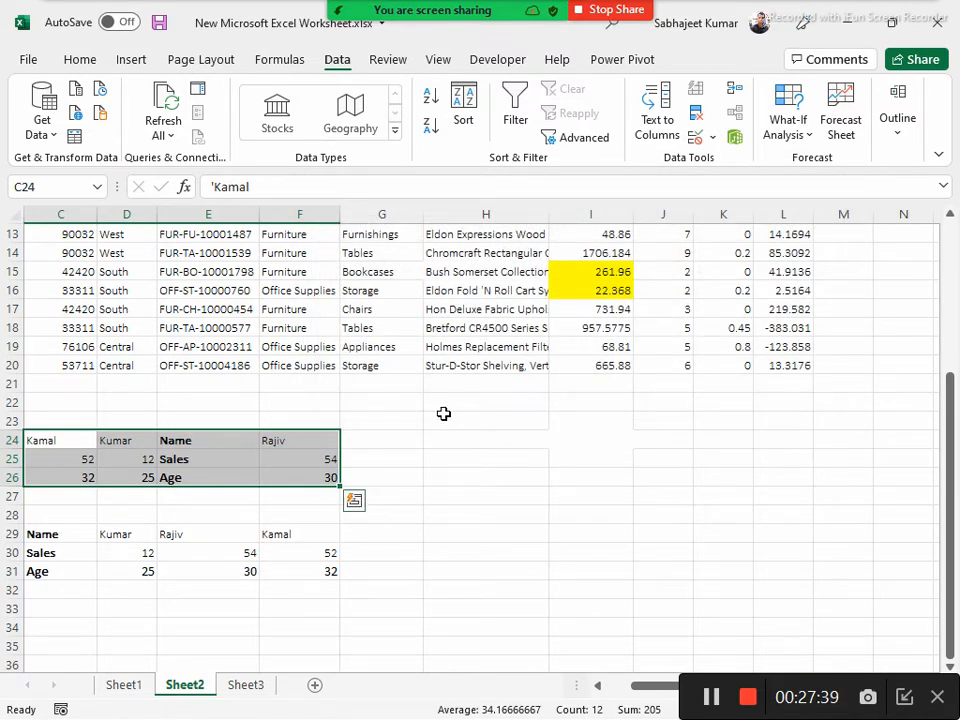
key("ctrl+z")
left_click_drag(116, 441, 308, 471)
left_click(466, 102)
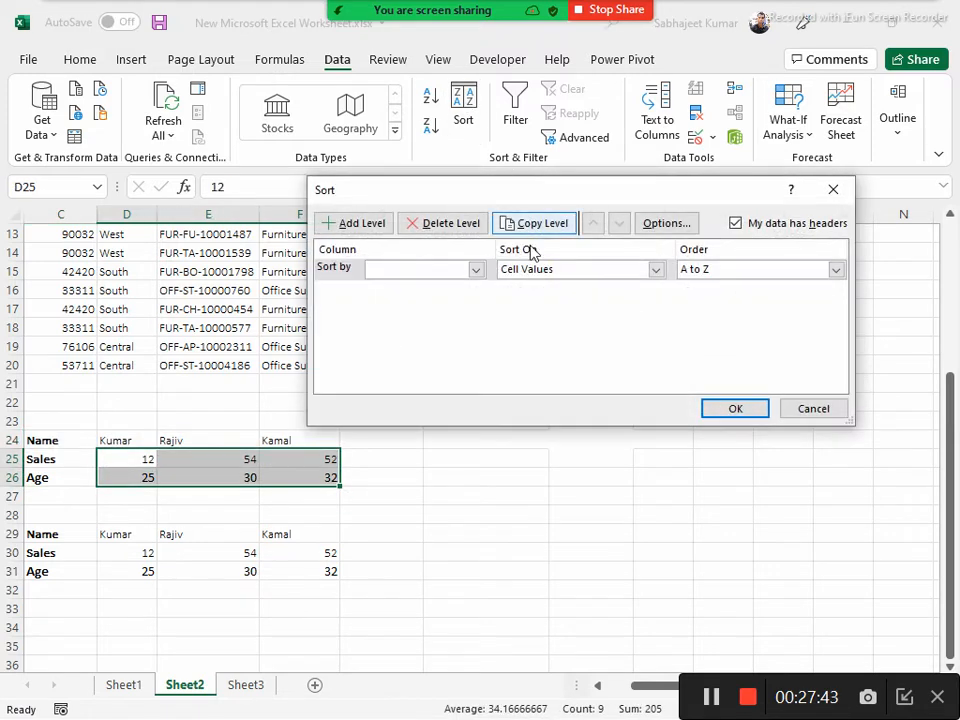
left_click(692, 226)
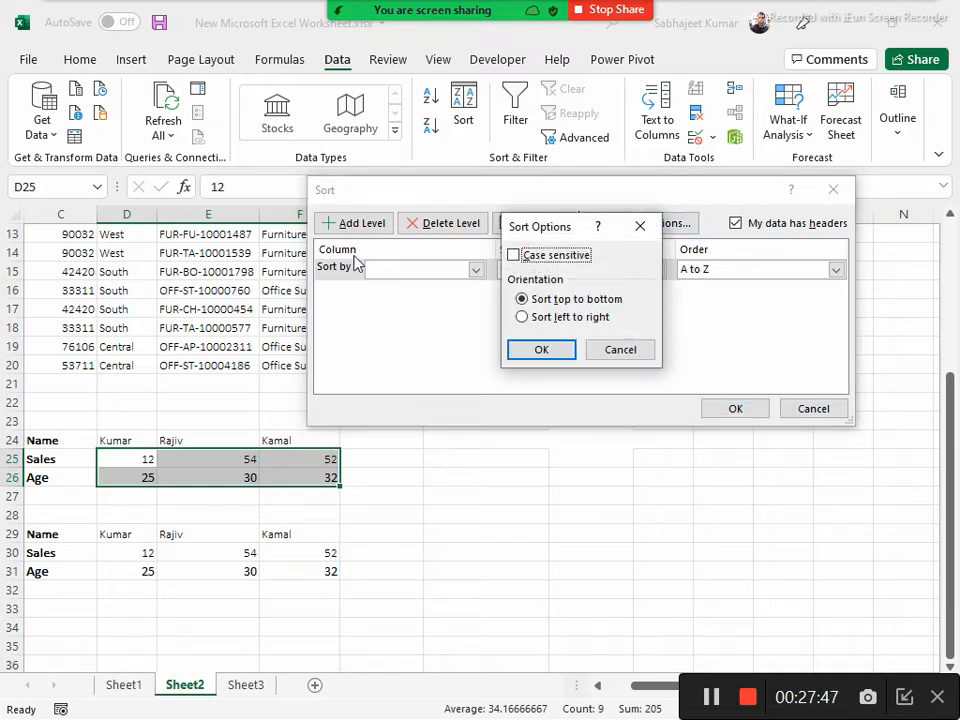
left_click(521, 317)
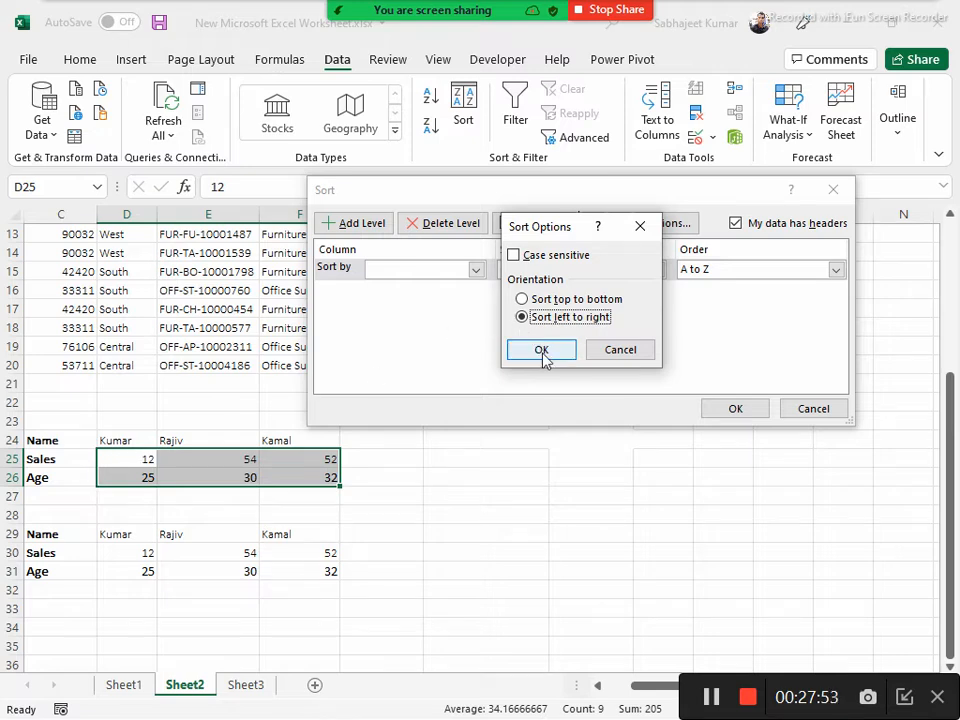
left_click(619, 356)
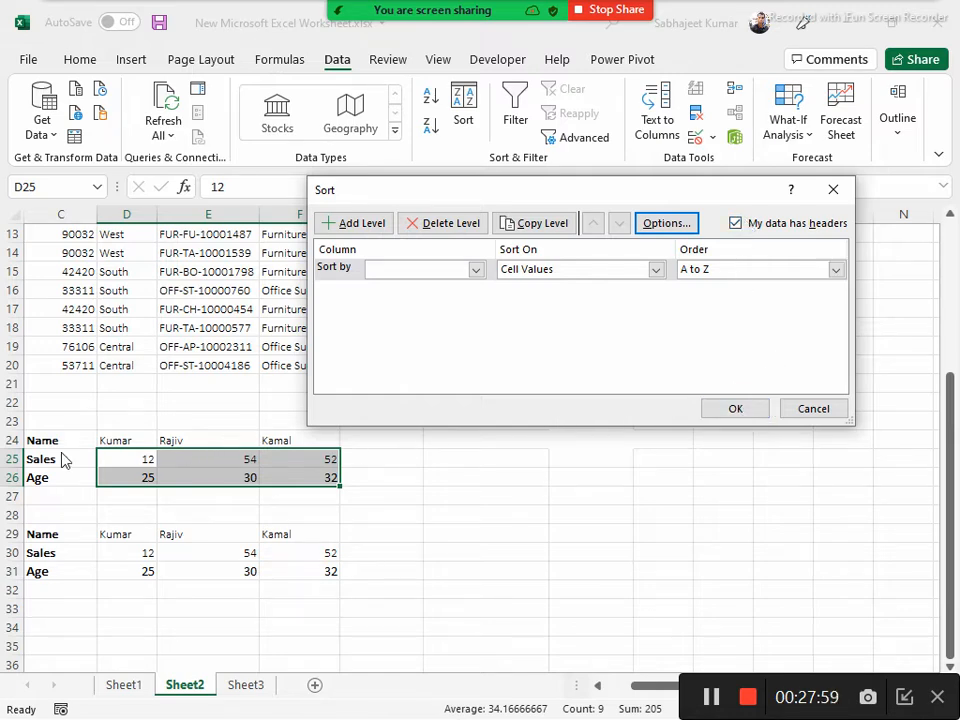
left_click(821, 407)
left_click_drag(43, 437, 326, 470)
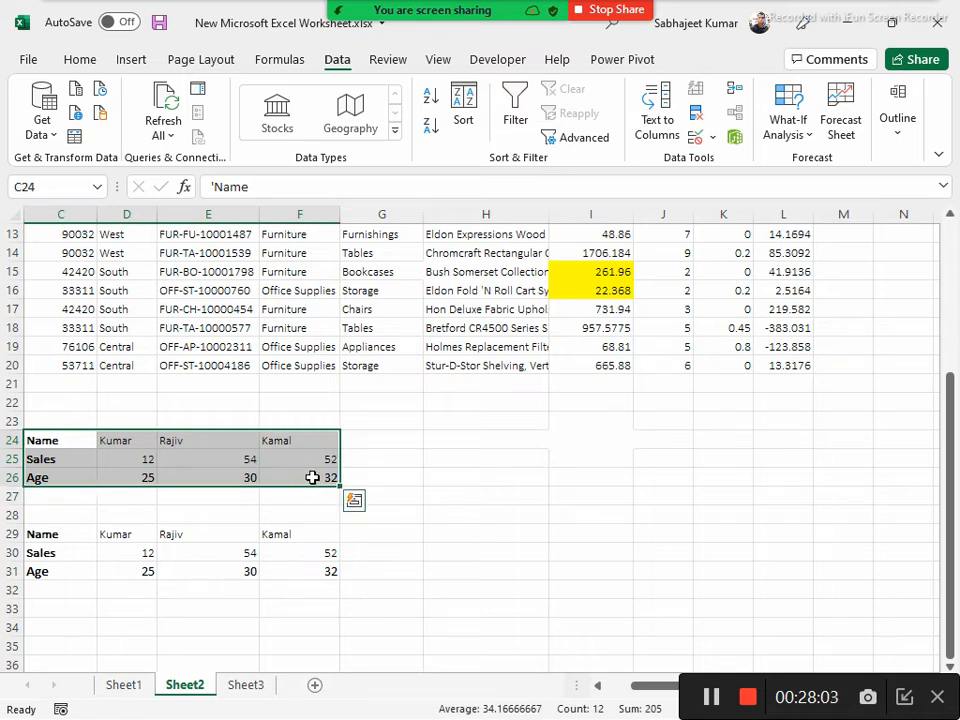
left_click(463, 118)
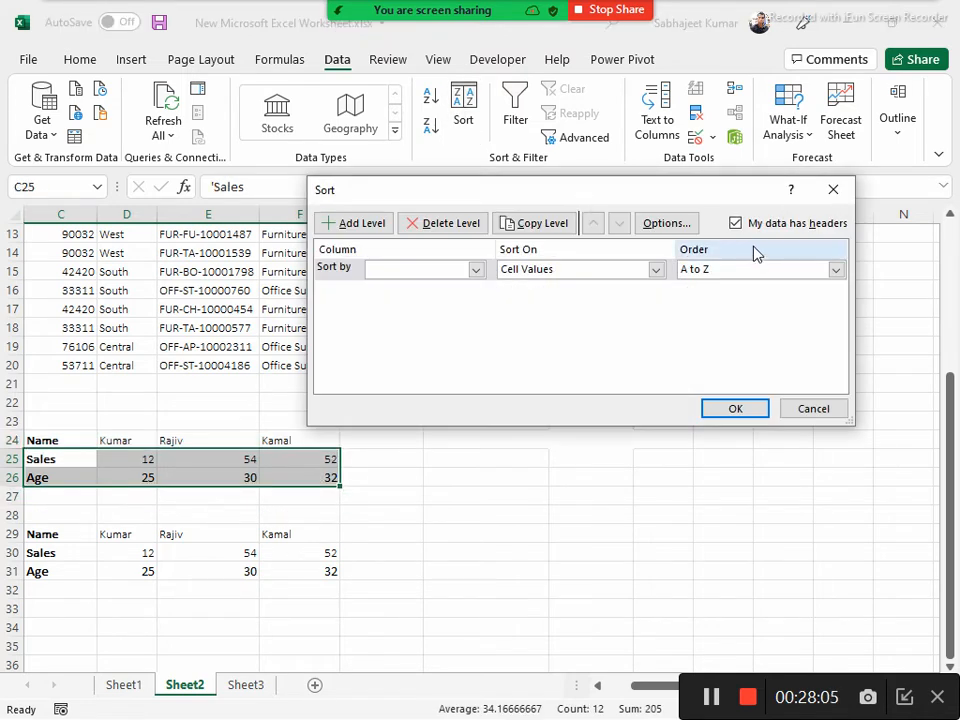
left_click(681, 225)
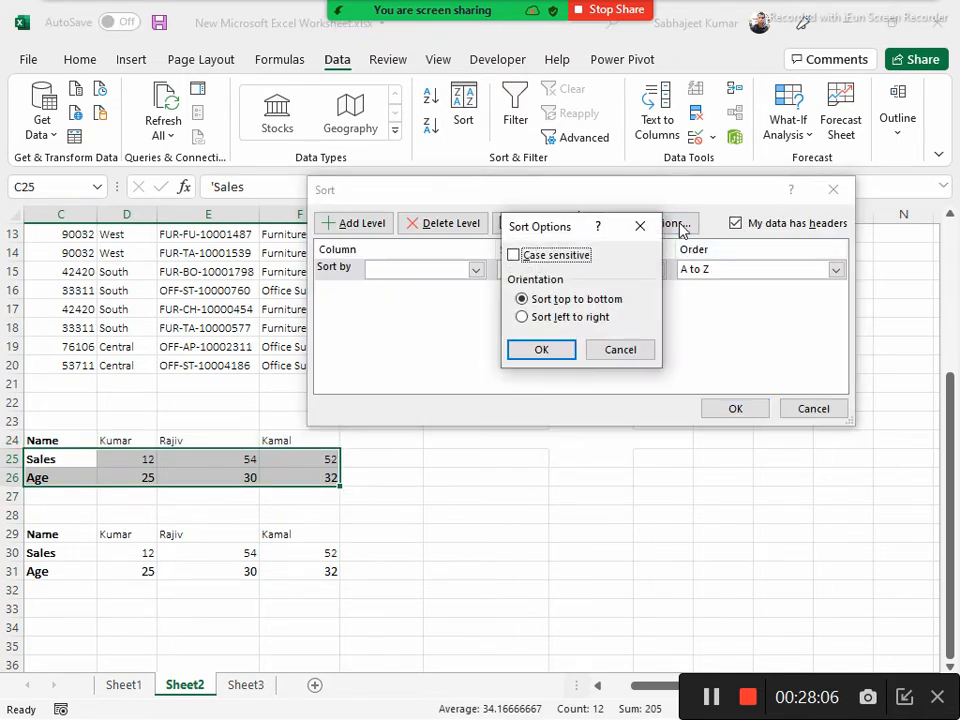
left_click(523, 321)
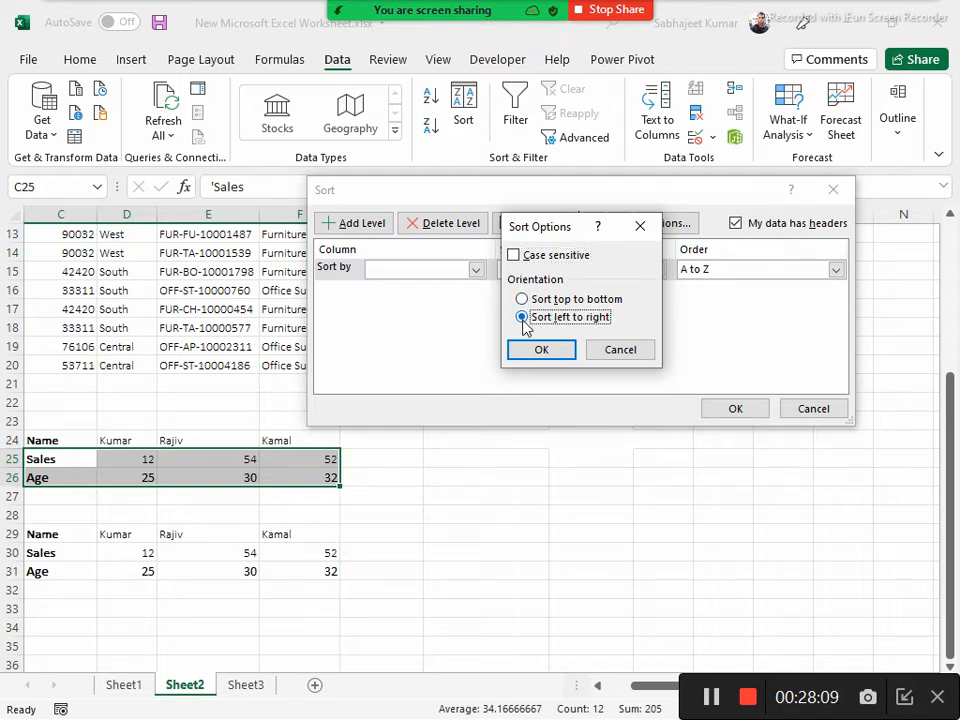
left_click(540, 348)
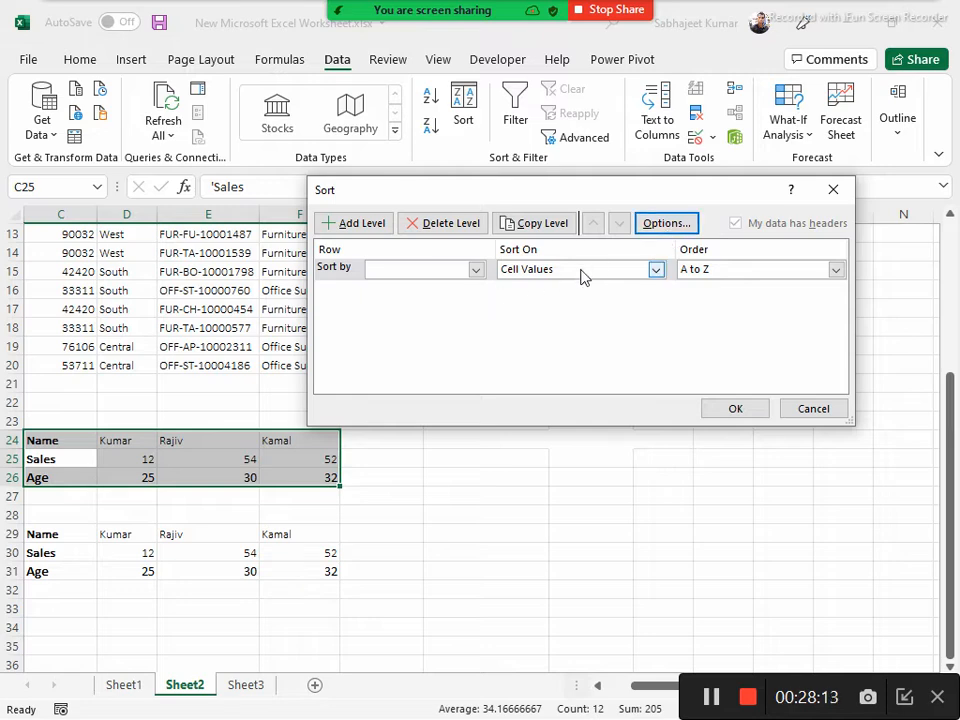
left_click(801, 409)
Sort D24:F26, without the row labels, left to right by Row 24 on cell values in A to Z order
left_click_drag(108, 442, 326, 476)
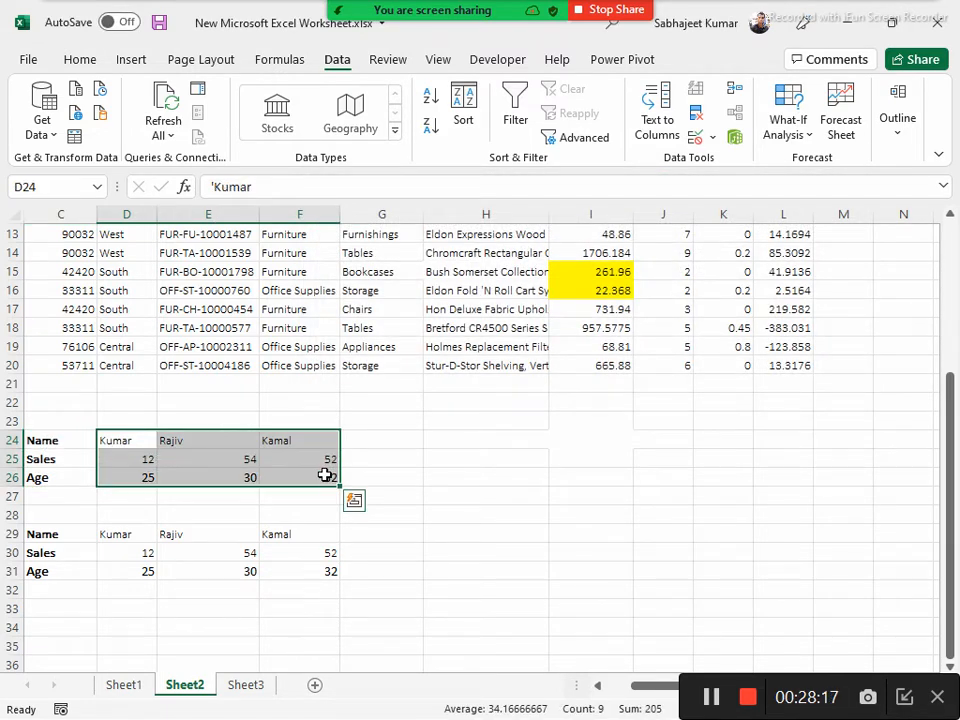
left_click(462, 104)
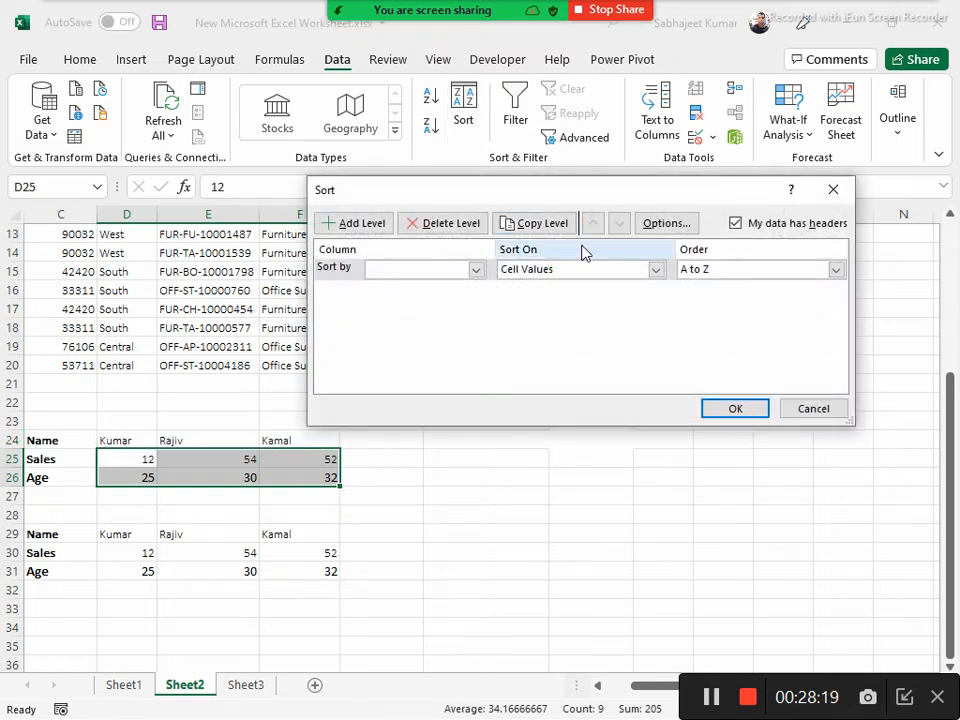
left_click(679, 226)
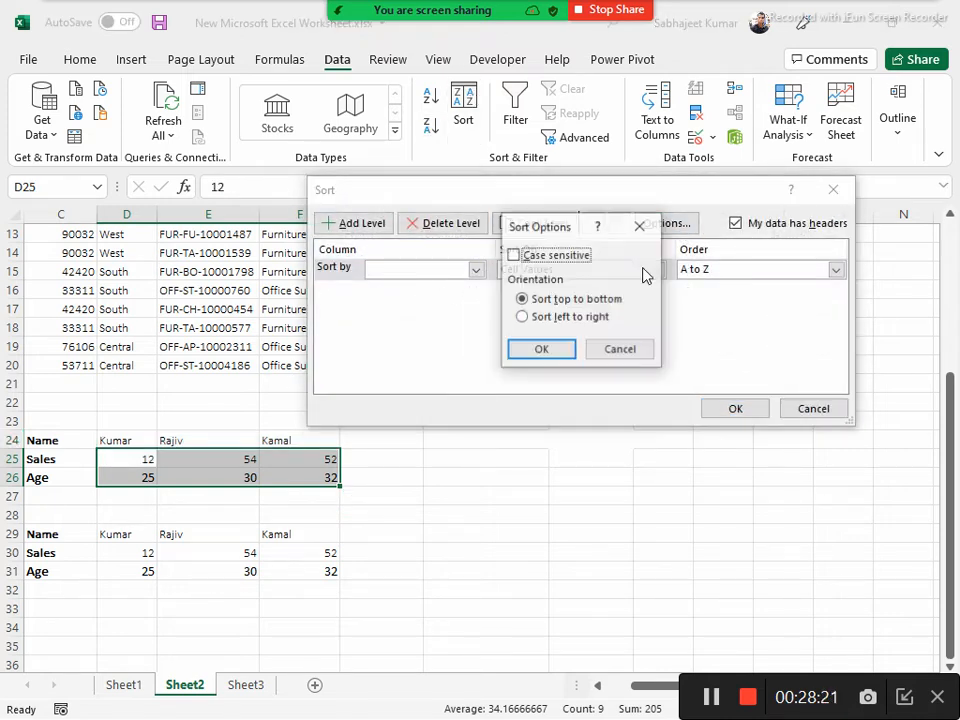
left_click(562, 321)
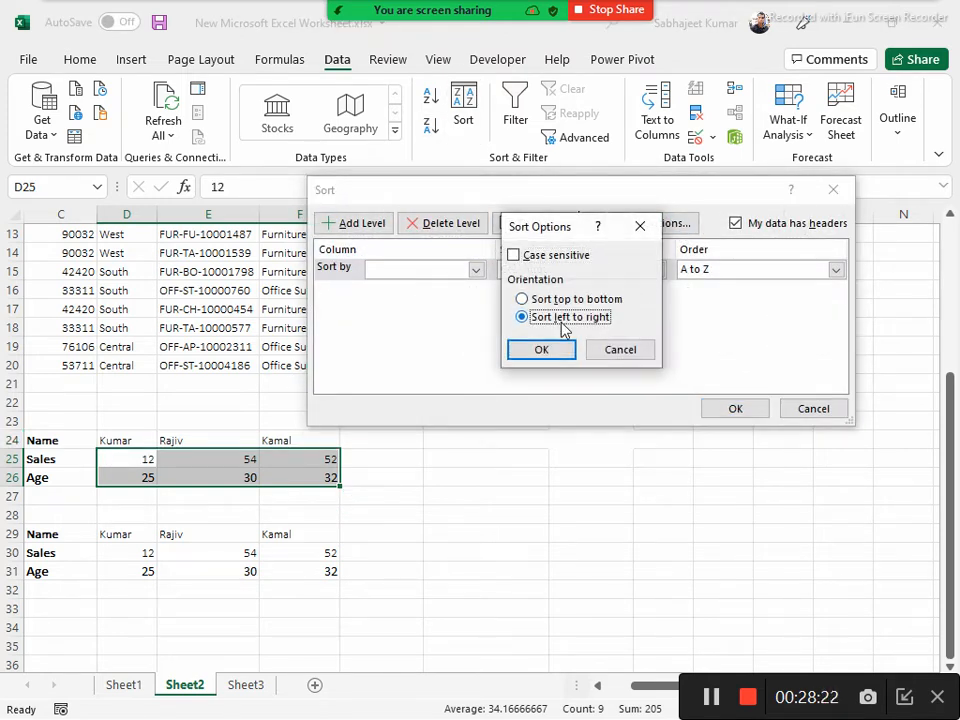
left_click(540, 350)
left_click(476, 272)
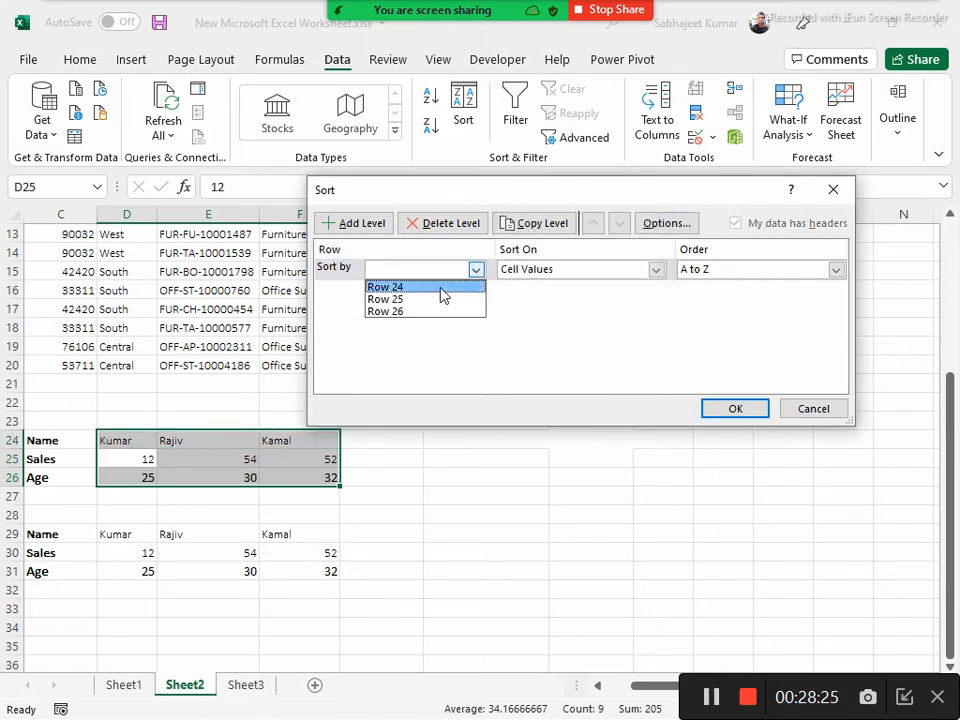
left_click(440, 288)
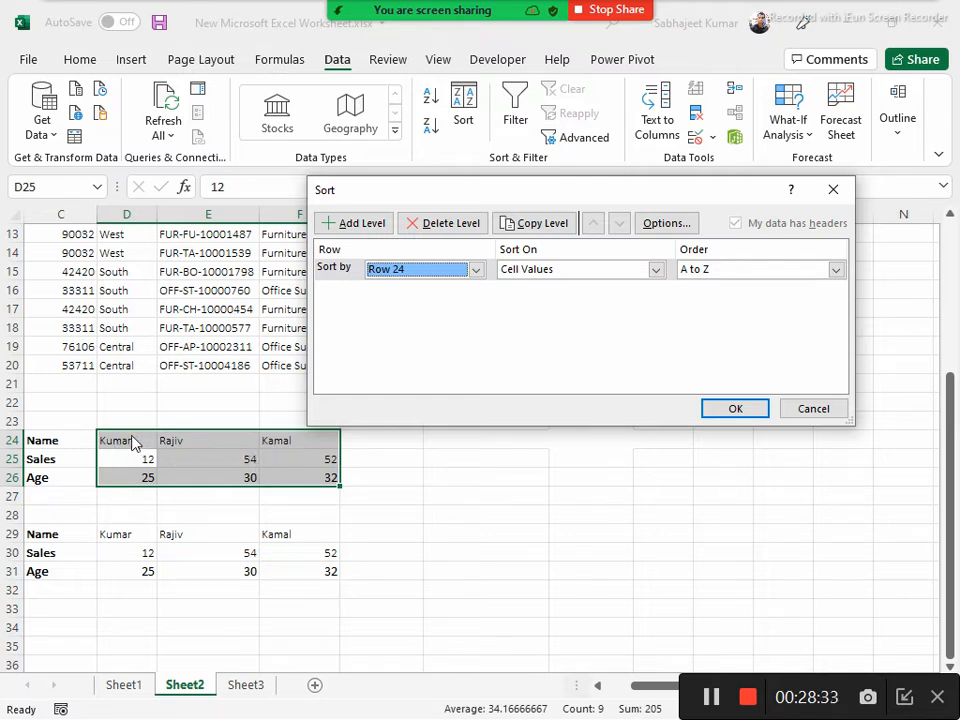
left_click(717, 412)
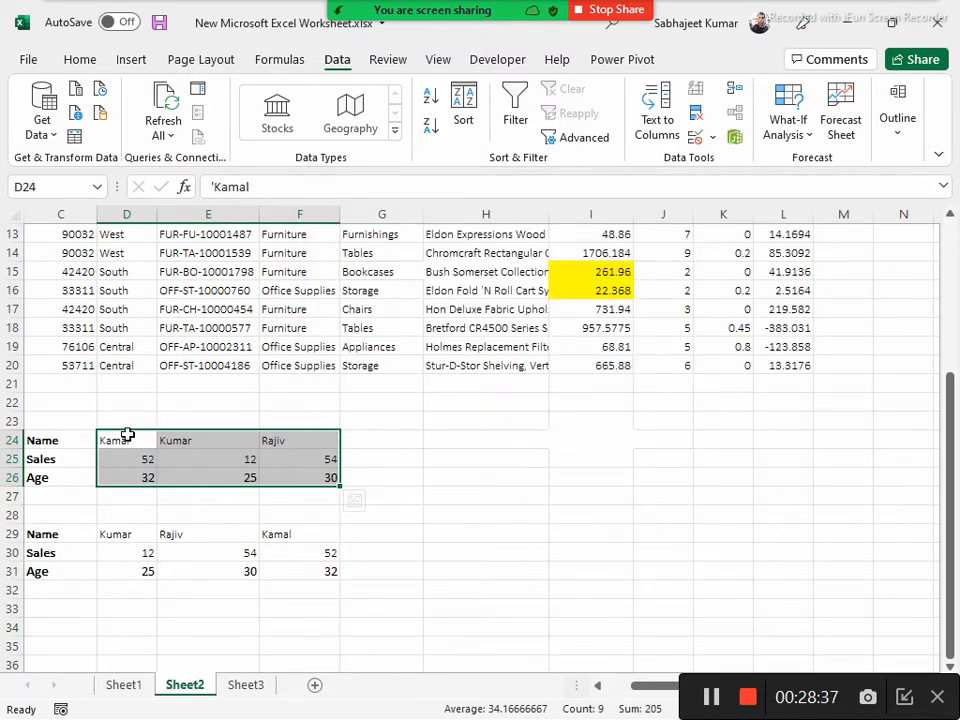
Compare the column order of the sorted table in rows 24 to 26 with the unsorted copy in rows 29 to 31
left_click_drag(124, 443, 124, 467)
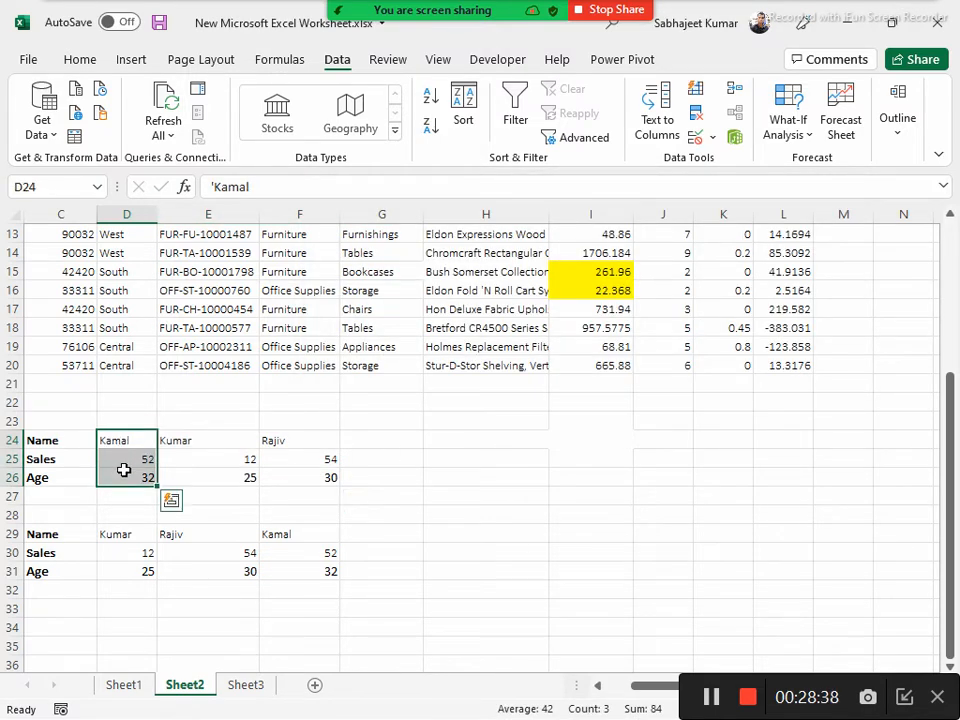
left_click(303, 535)
left_click_drag(303, 535, 306, 568)
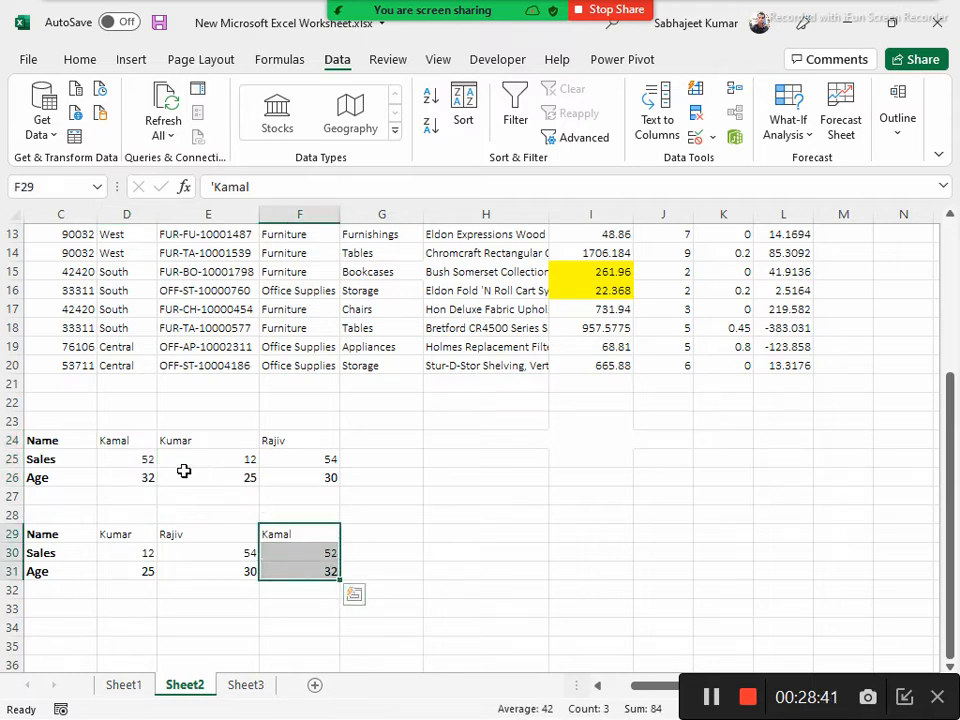
left_click_drag(188, 443, 199, 487)
left_click_drag(304, 446, 303, 478)
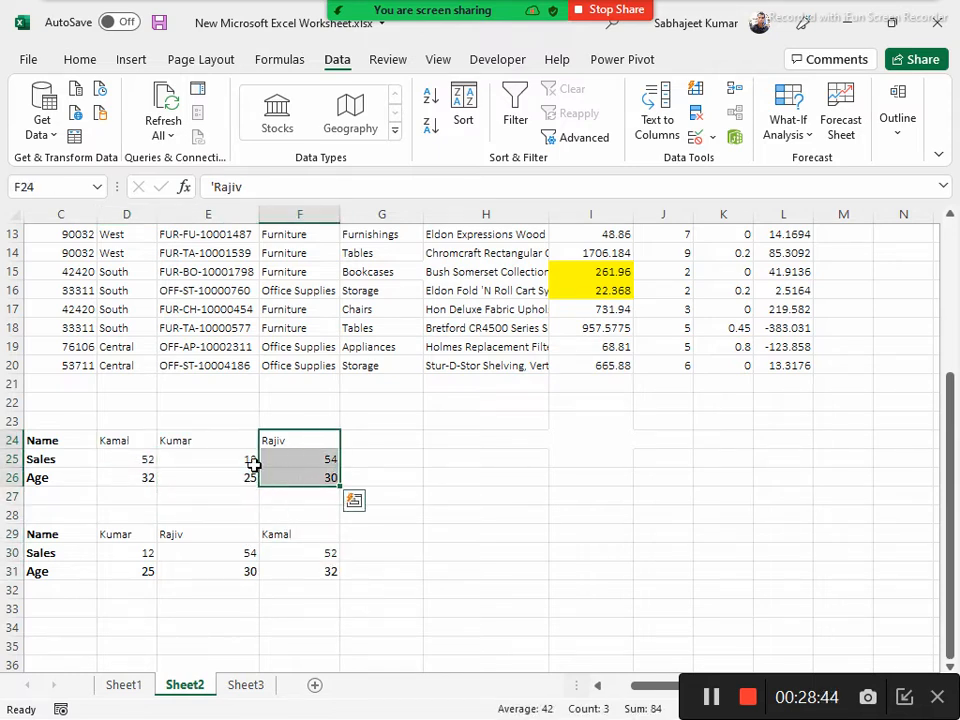
left_click(35, 440)
left_click_drag(35, 440, 312, 477)
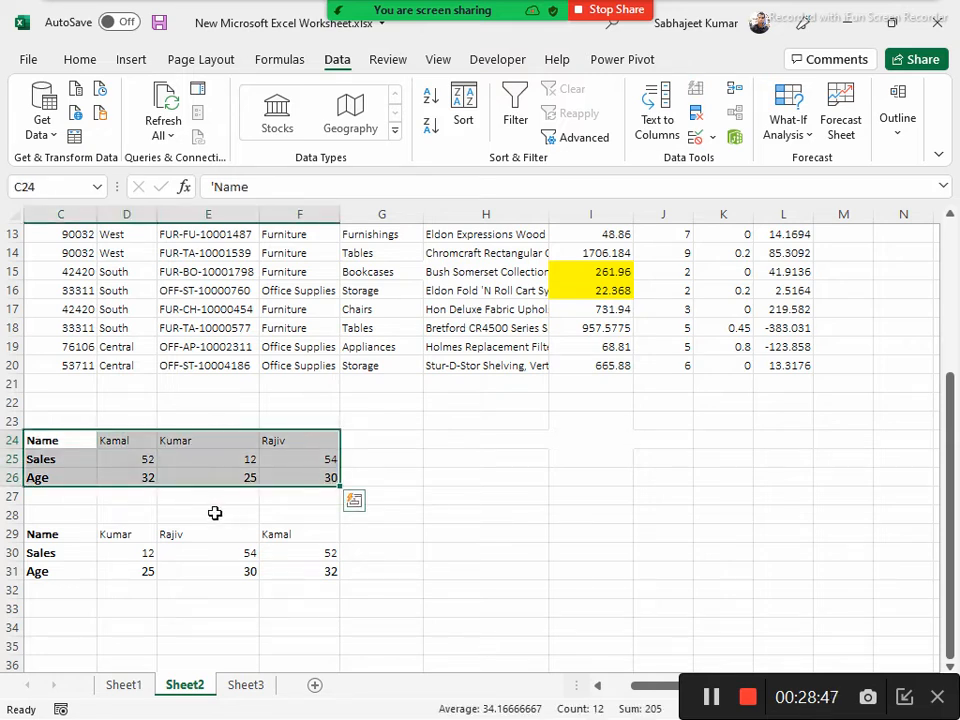
left_click(58, 532)
left_click_drag(58, 532, 309, 585)
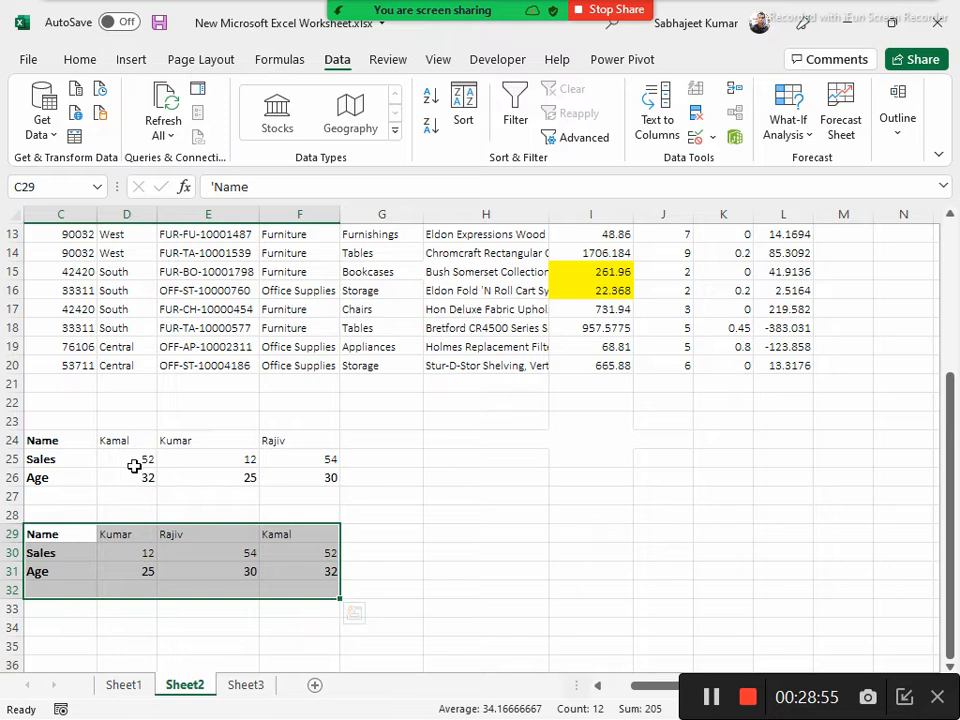
Examine the sorted range D24:F26, checking the Sales row and each person's column of name, sales and age
left_click(112, 444)
left_click_drag(112, 444, 331, 481)
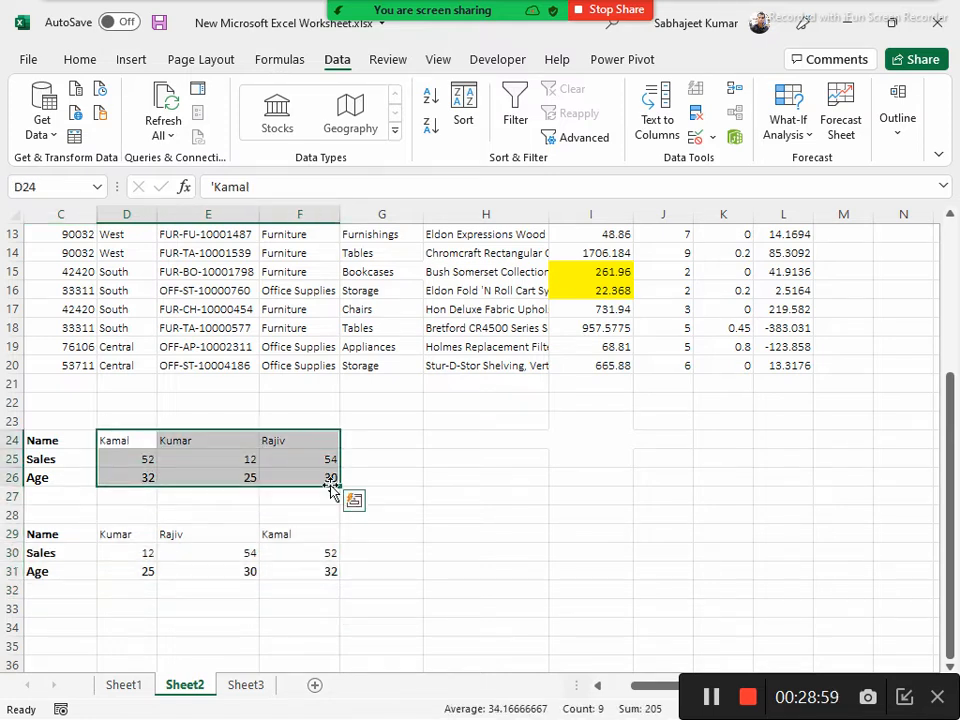
left_click_drag(133, 460, 319, 459)
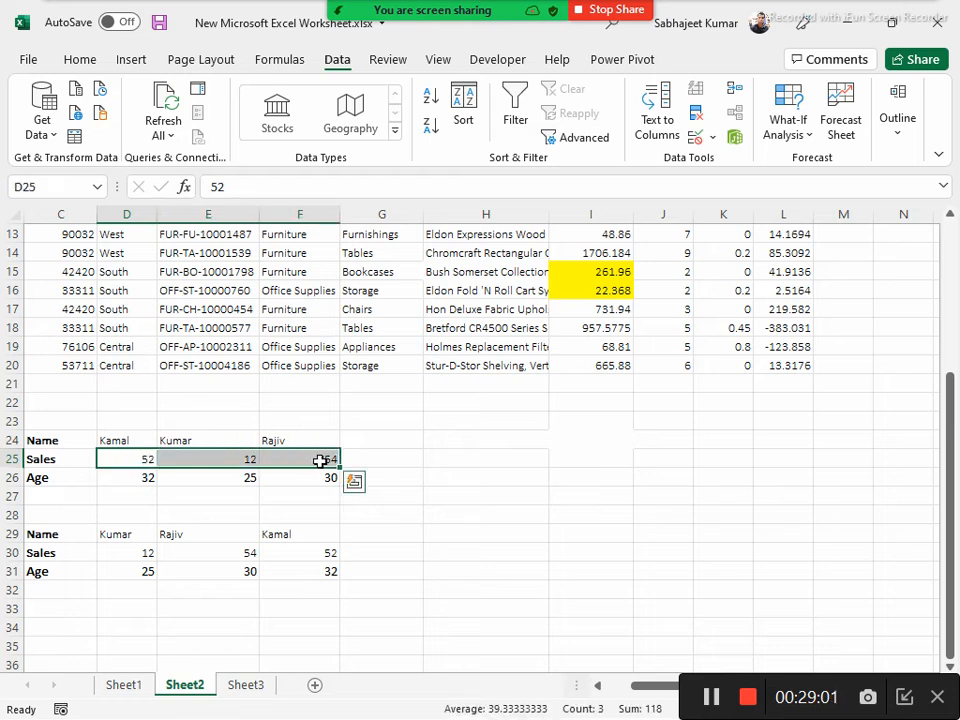
left_click(127, 458)
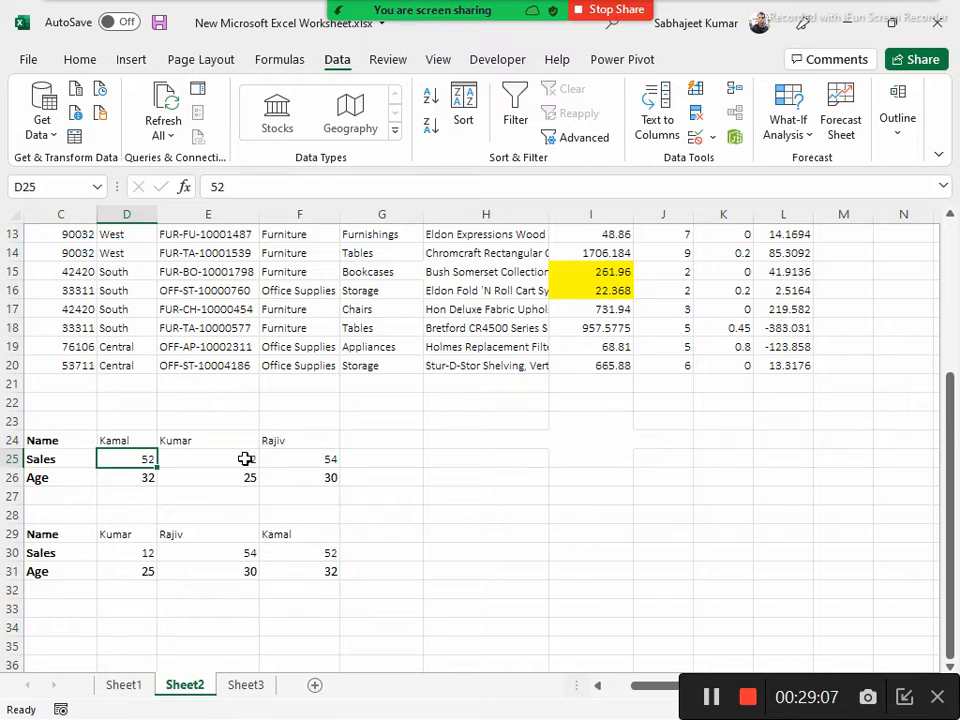
left_click_drag(227, 447, 231, 474)
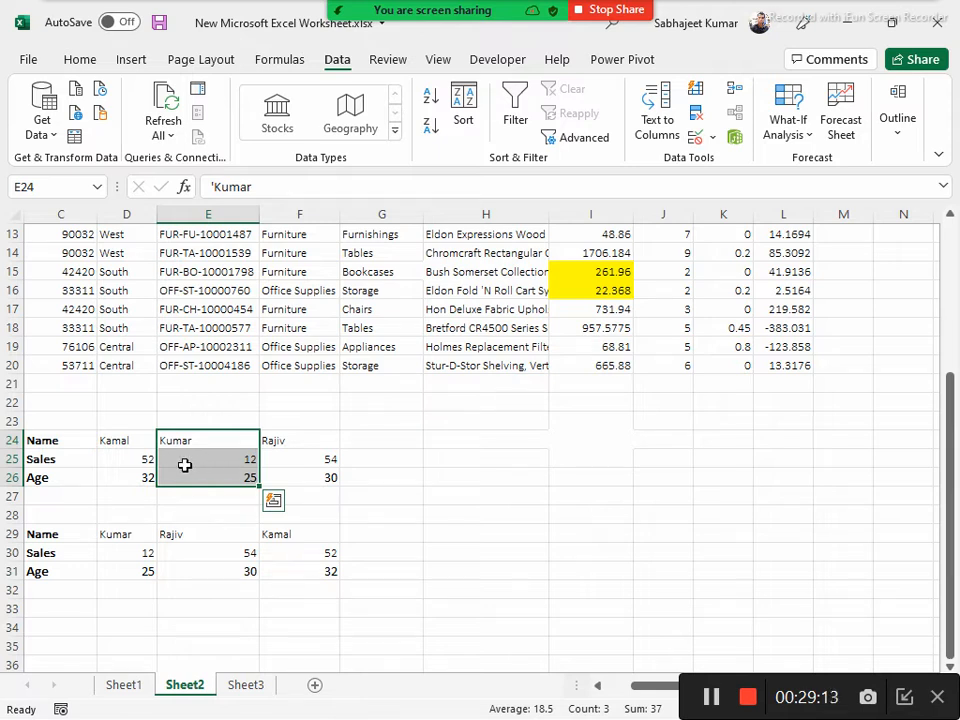
left_click_drag(120, 446, 130, 479)
left_click_drag(279, 446, 293, 500)
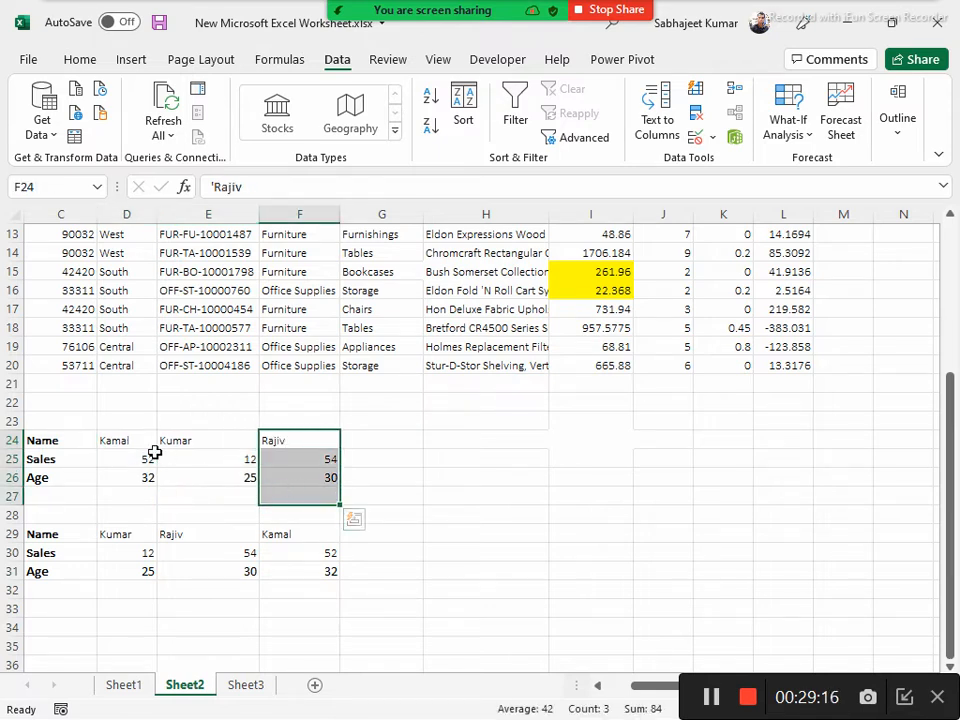
Open the Sort settings for D24:F26, excluding the row labels, and set the orientation to Sort left to right
left_click(12, 459)
left_click(103, 440)
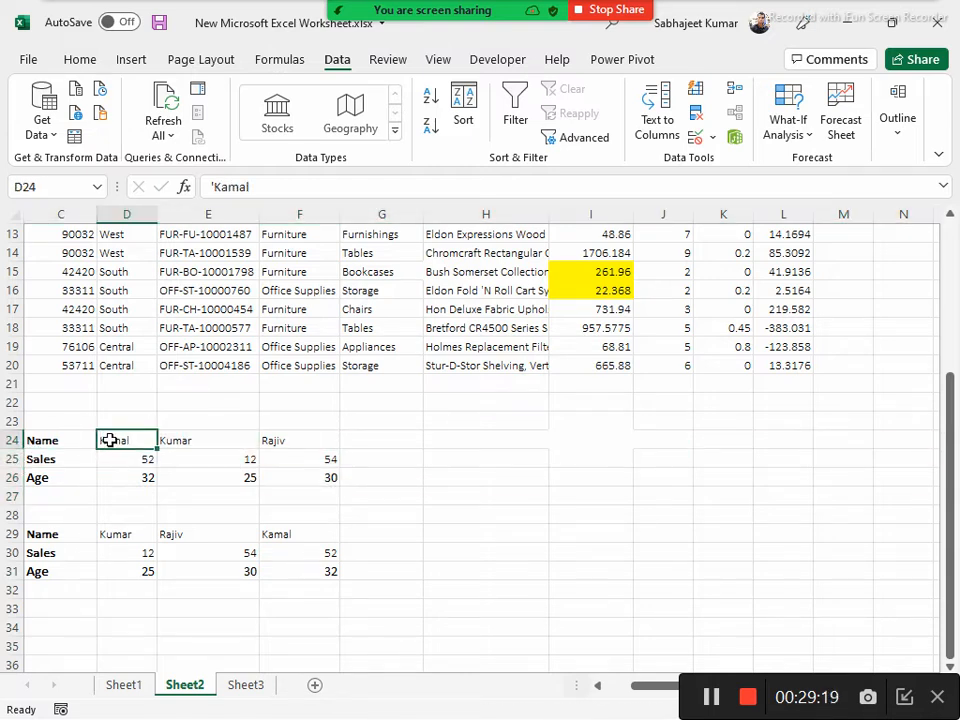
left_click_drag(43, 449, 43, 476)
left_click_drag(111, 439, 300, 482)
left_click(464, 110)
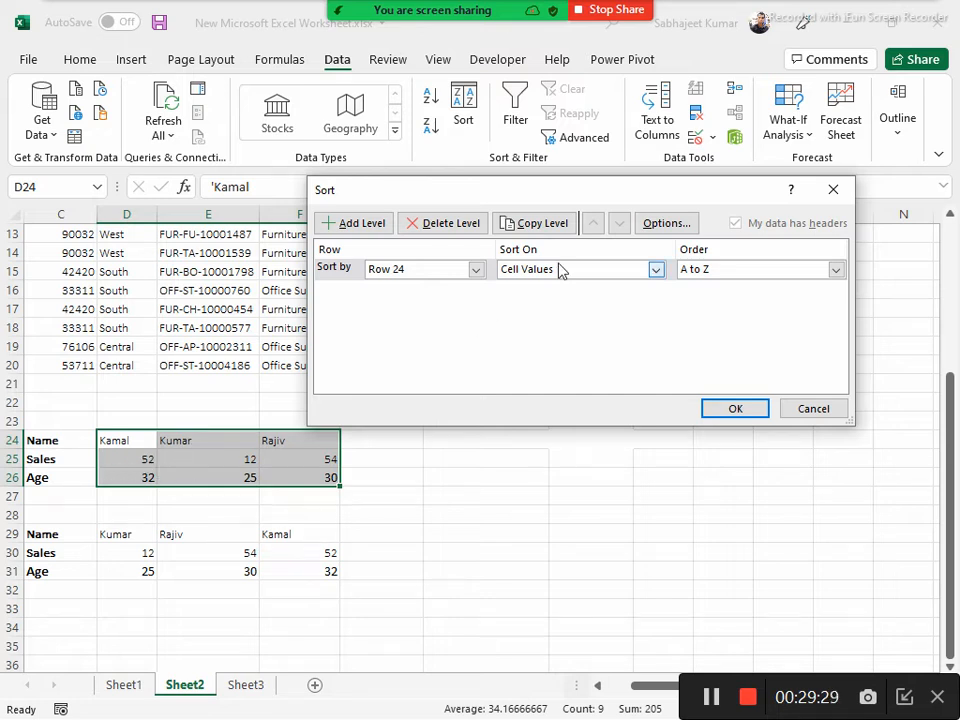
left_click(662, 223)
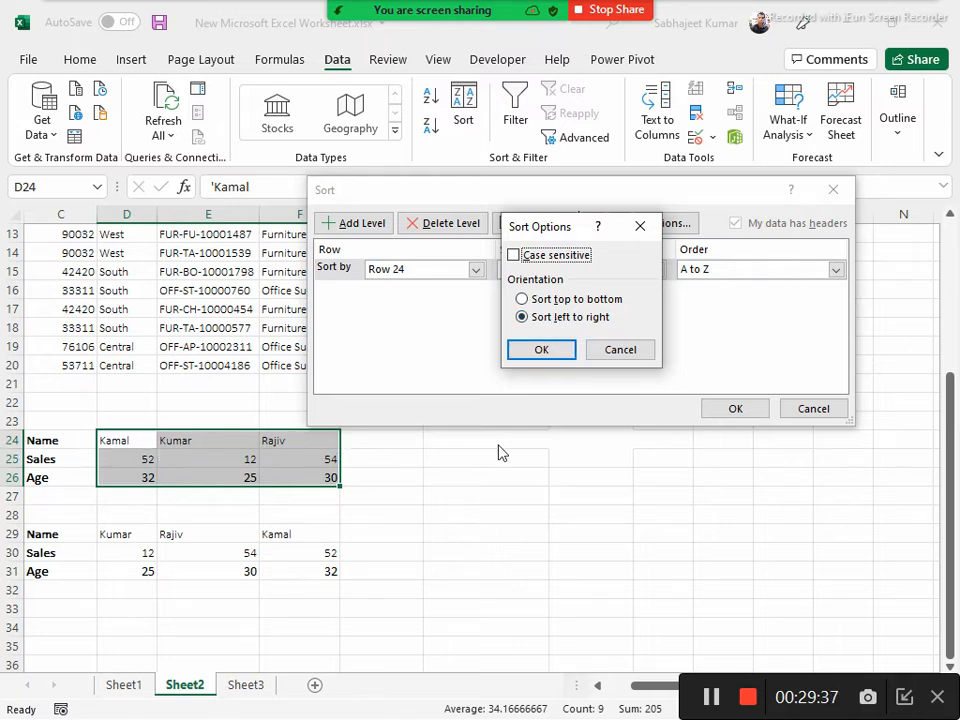
left_click(521, 300)
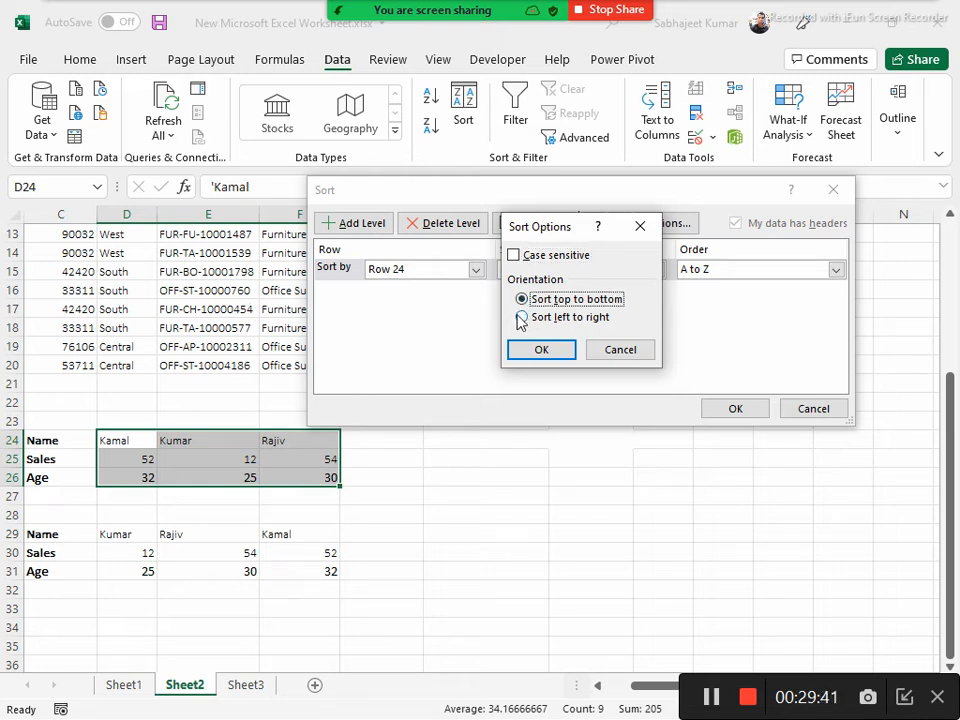
left_click(521, 317)
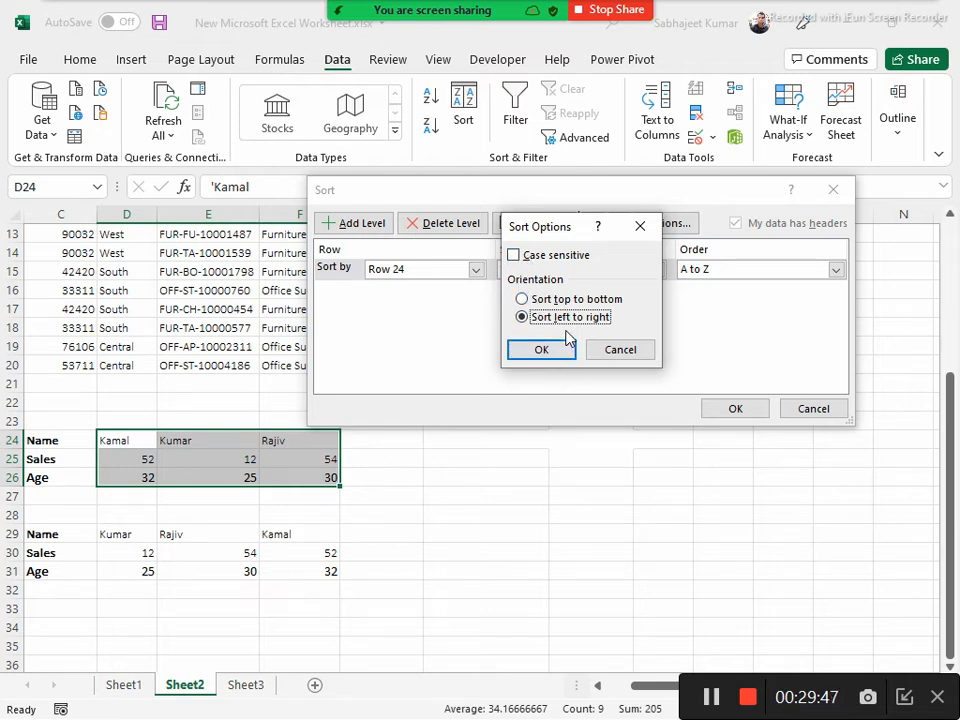
left_click(540, 348)
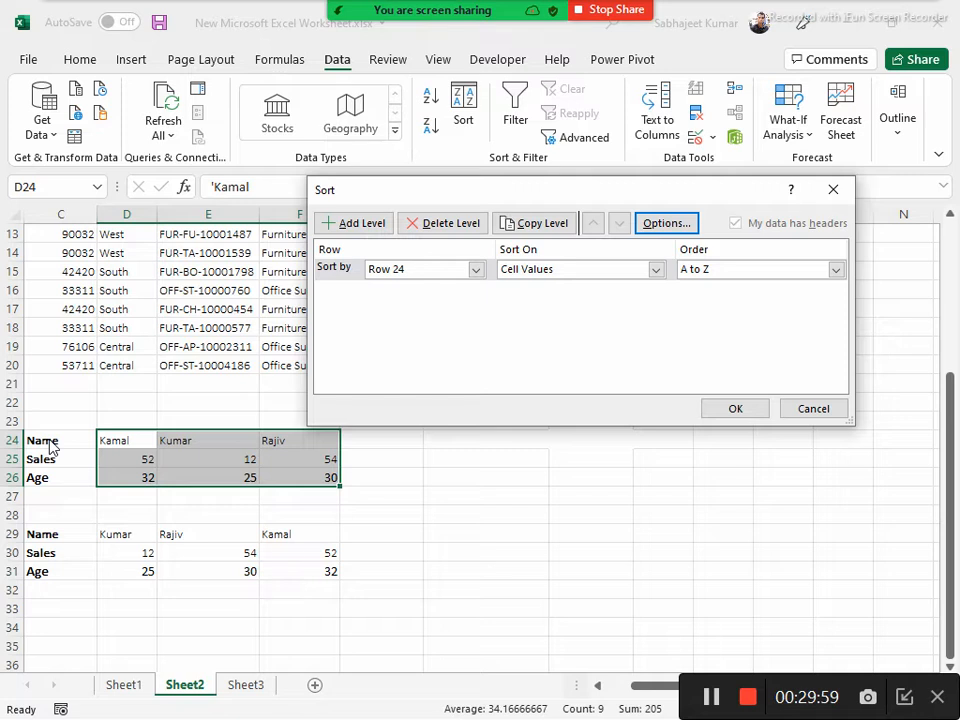
Sort D24:F26 by Row 25 on Cell Values in Smallest to Largest order
left_click(473, 276)
left_click(430, 300)
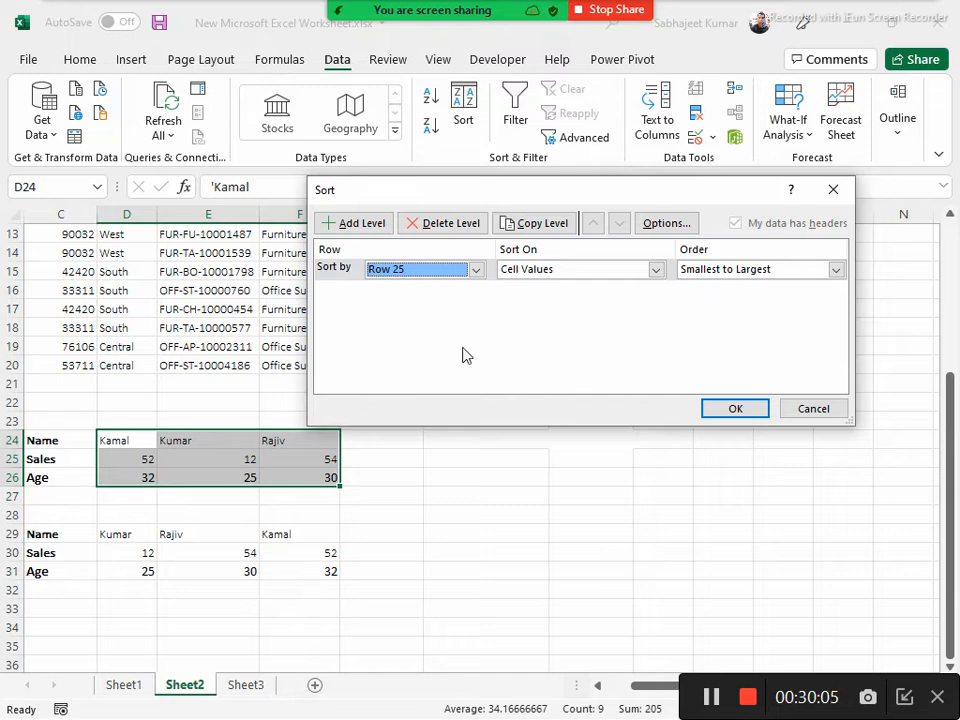
left_click(656, 270)
left_click(658, 272)
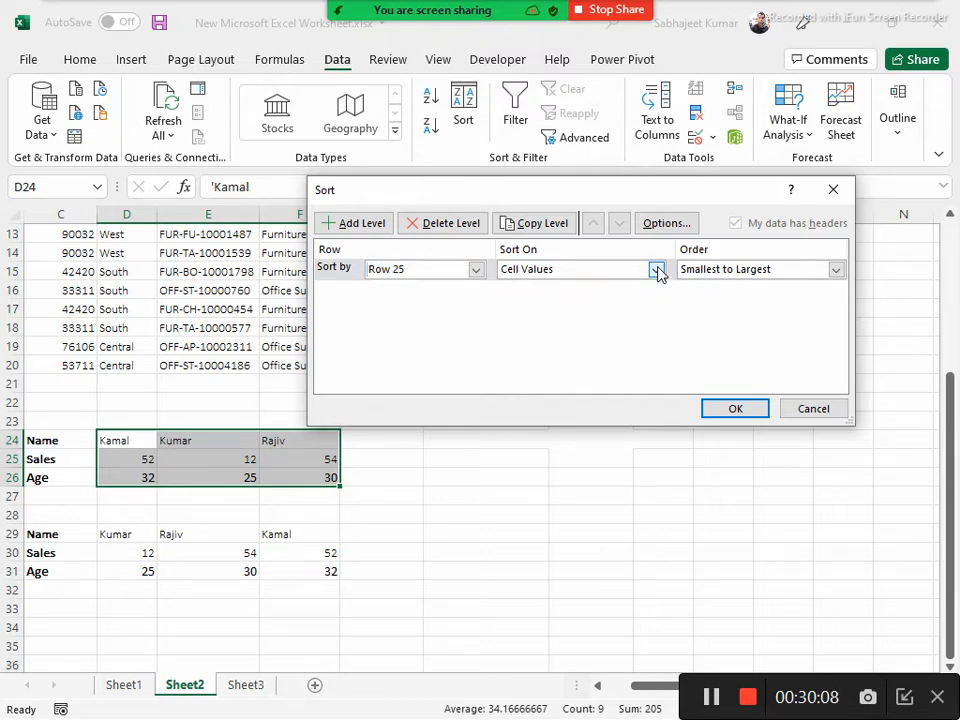
left_click(719, 275)
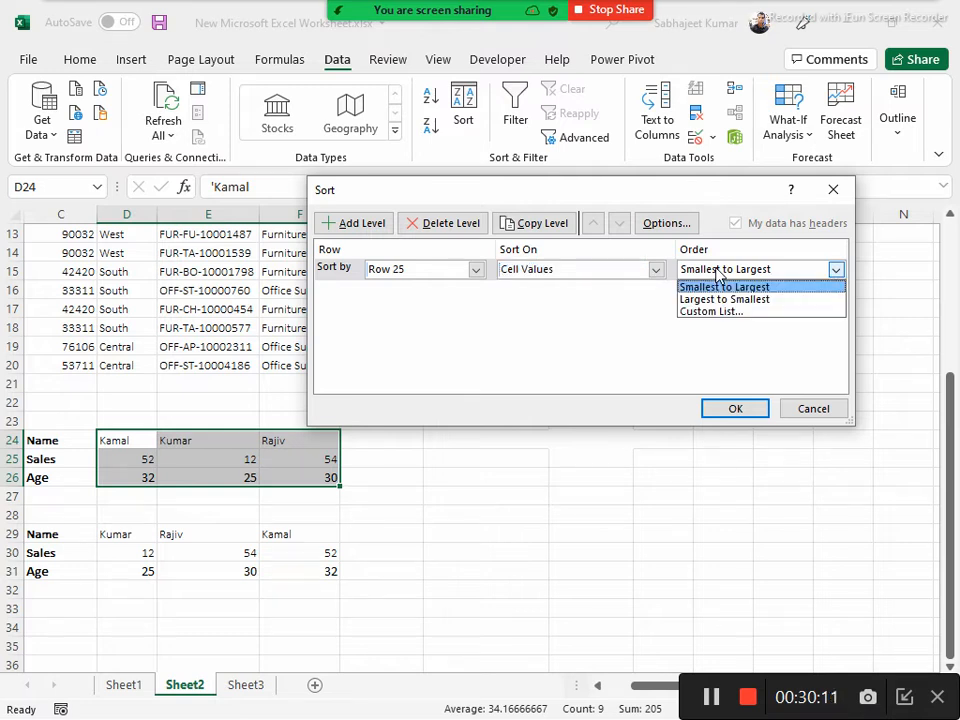
left_click(611, 341)
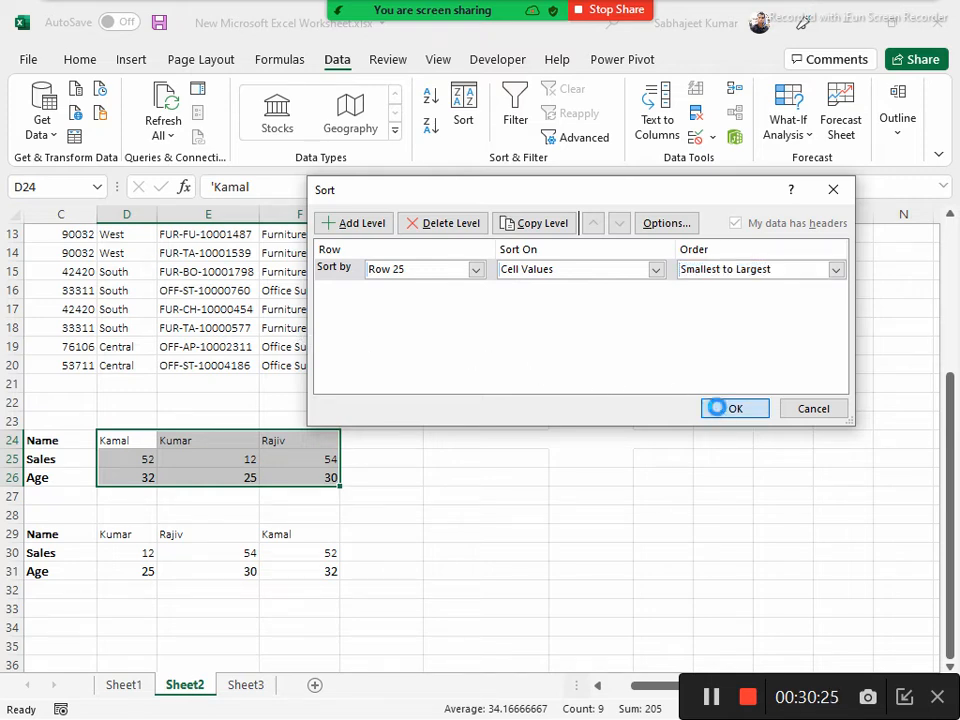
left_click(722, 411)
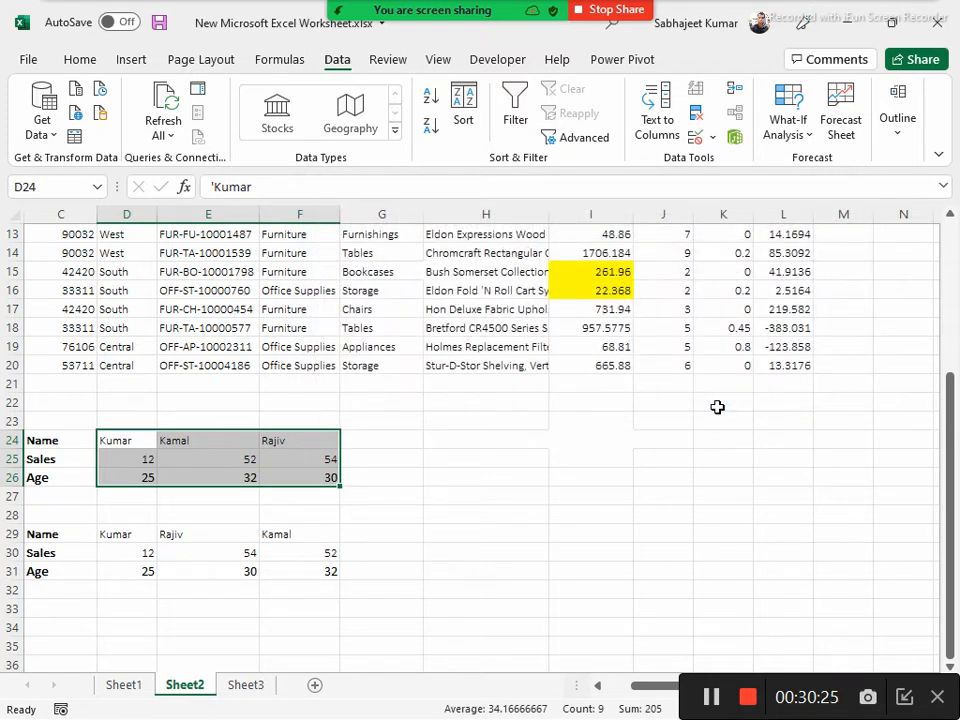
Check the order of the Sales values across D25:F25 and review the whole table C24:F26
left_click(125, 458)
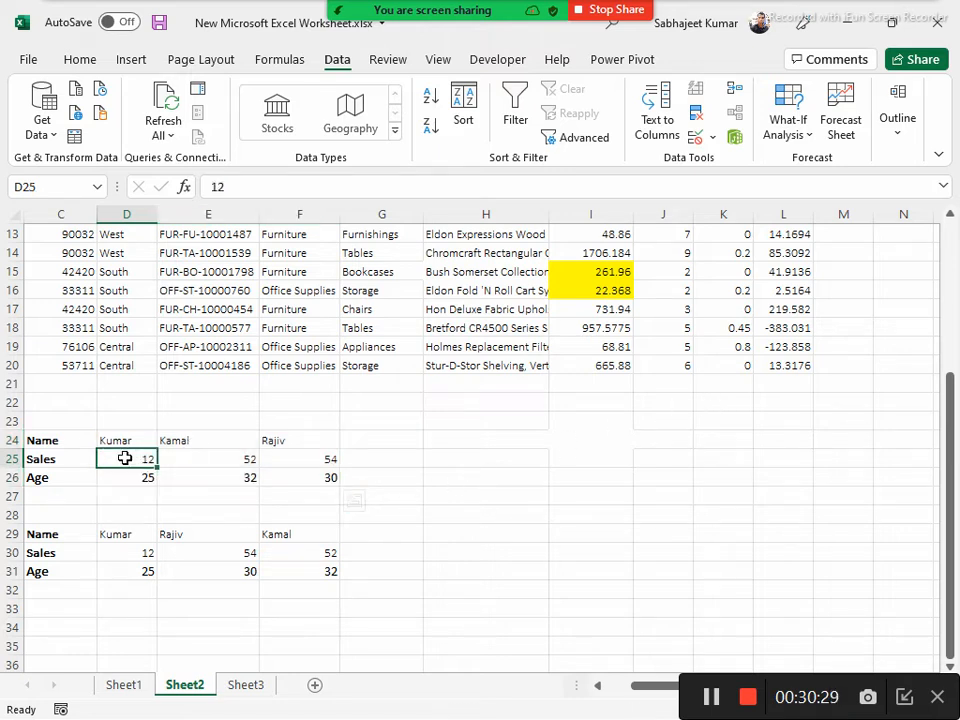
left_click(228, 463)
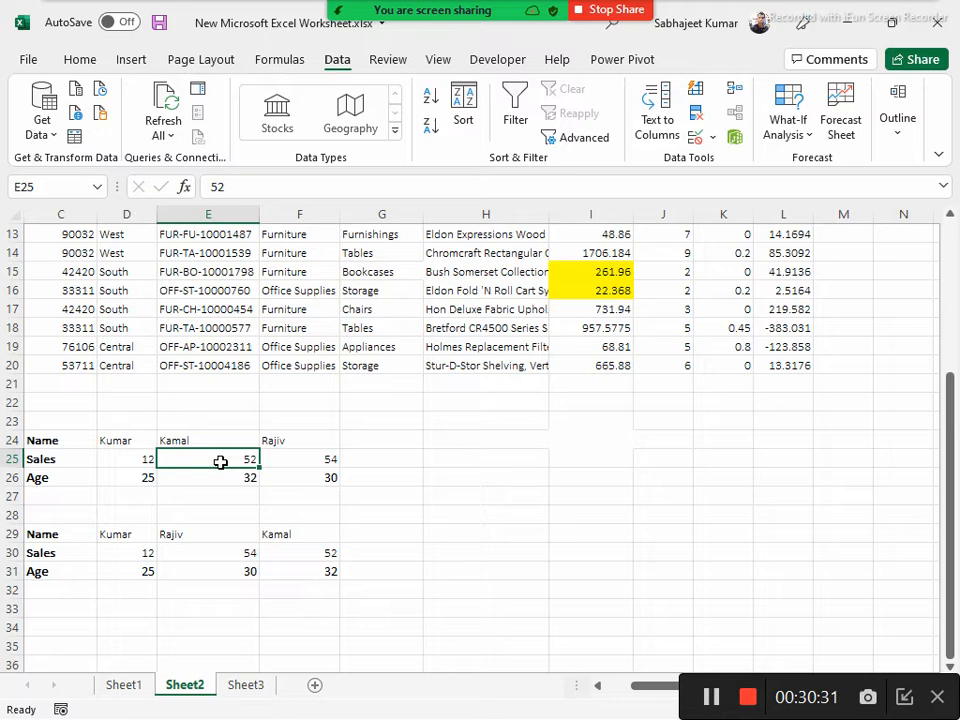
left_click(312, 460)
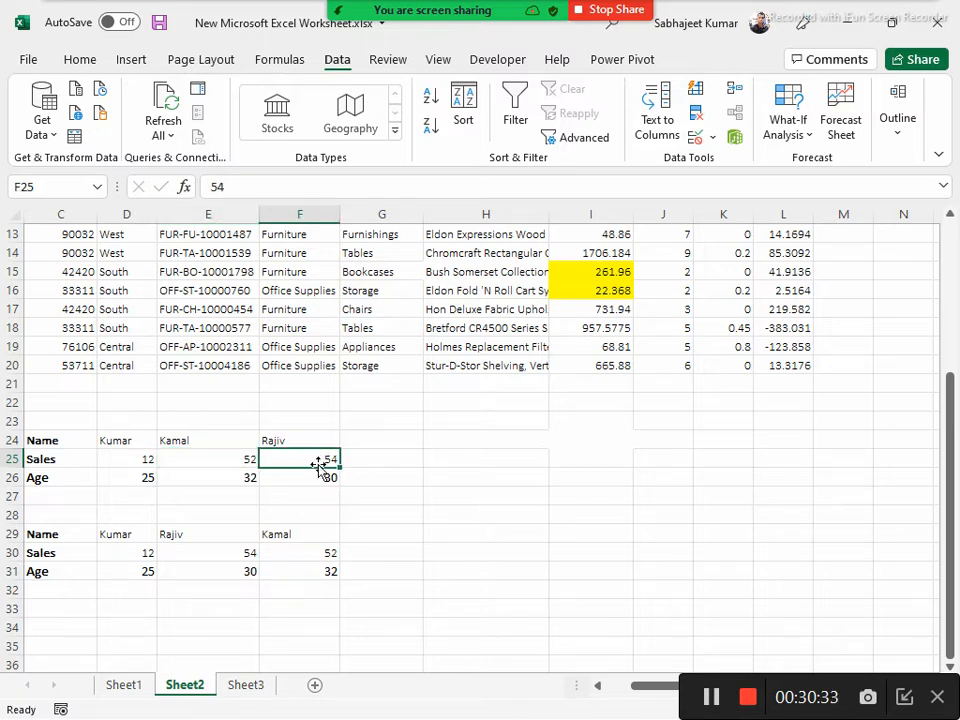
left_click_drag(36, 446, 309, 472)
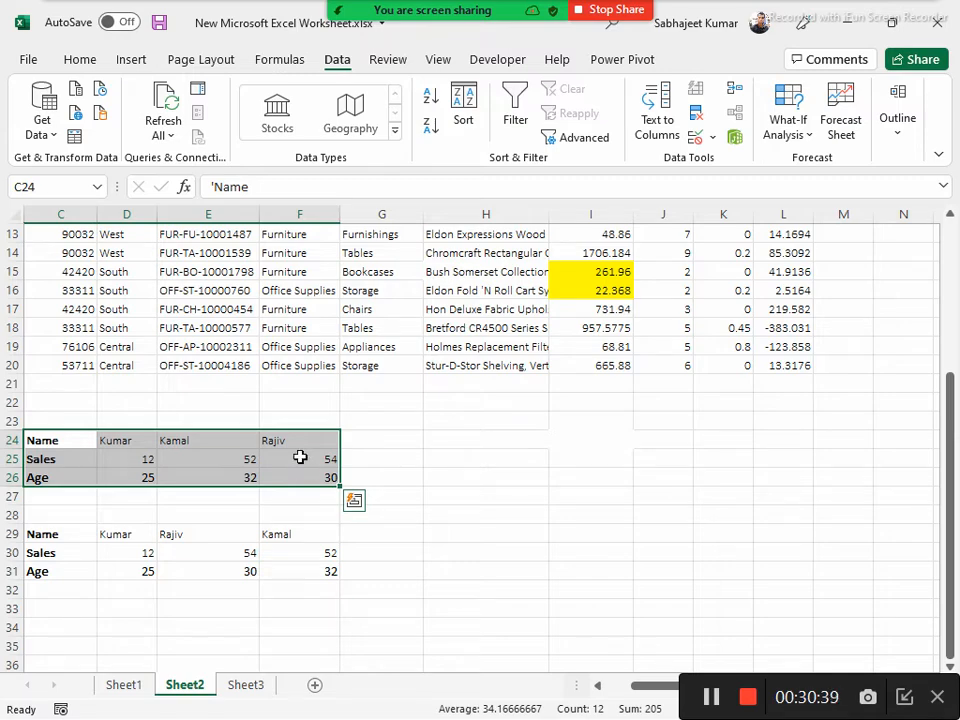
scroll(296, 445, "up", 1)
scroll(296, 441, "up", 3)
scroll(293, 440, "down", 4)
Switch to Contents.docx in Word and review the sorting and Flash Fill Feature topics under Module 1
key("alt+Tab")
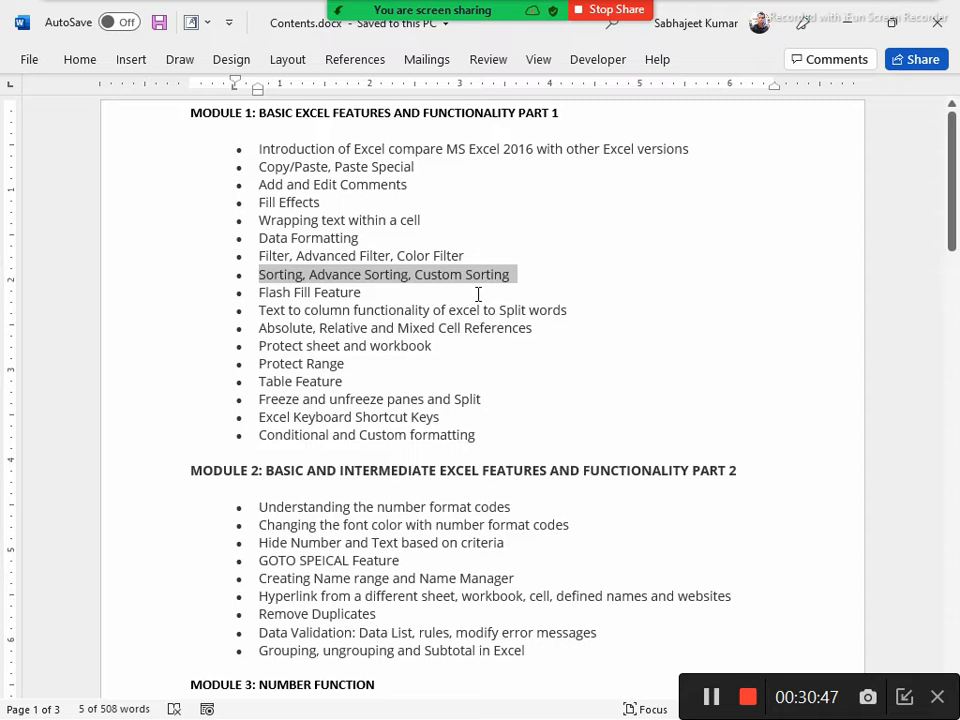
left_click_drag(520, 282, 261, 282)
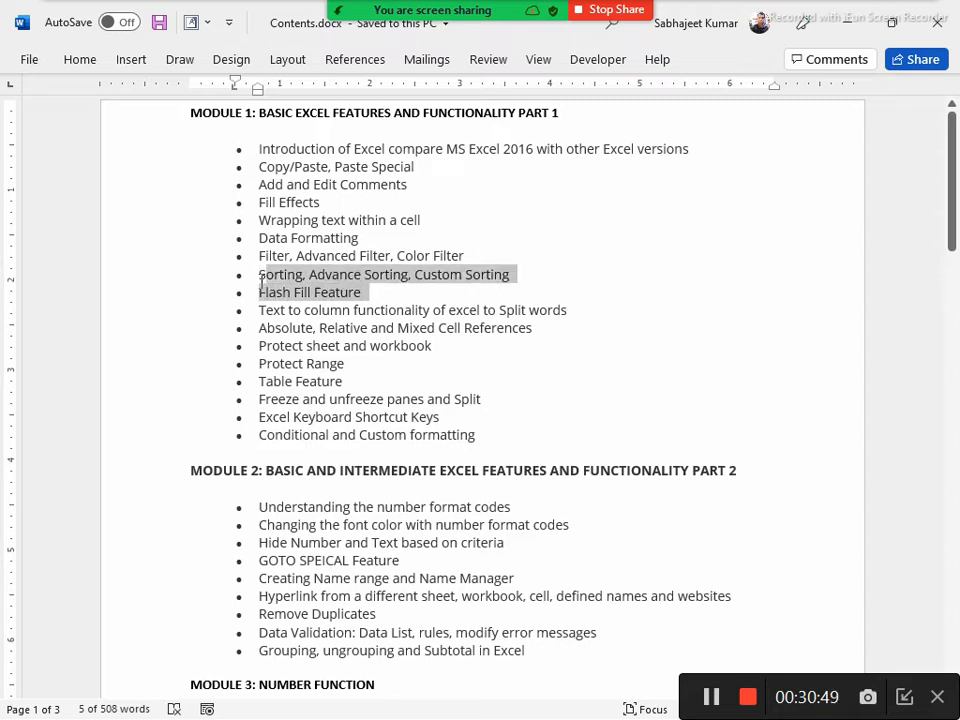
left_click(418, 292)
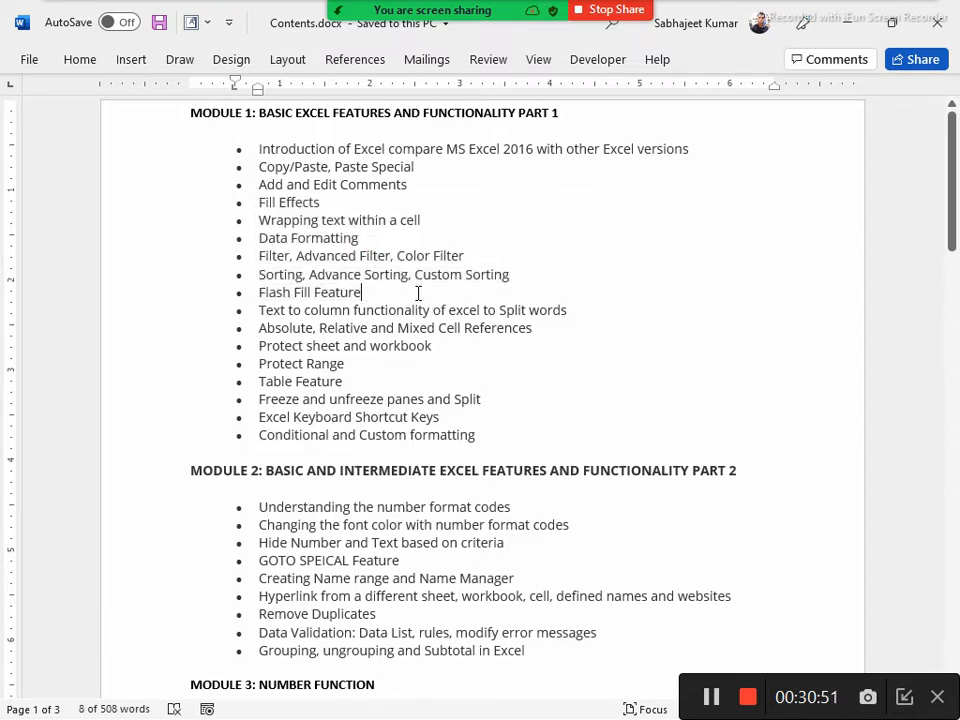
left_click(229, 297, "shift")
Switch back to the Excel workbook and open Sheet3
key("alt+Tab")
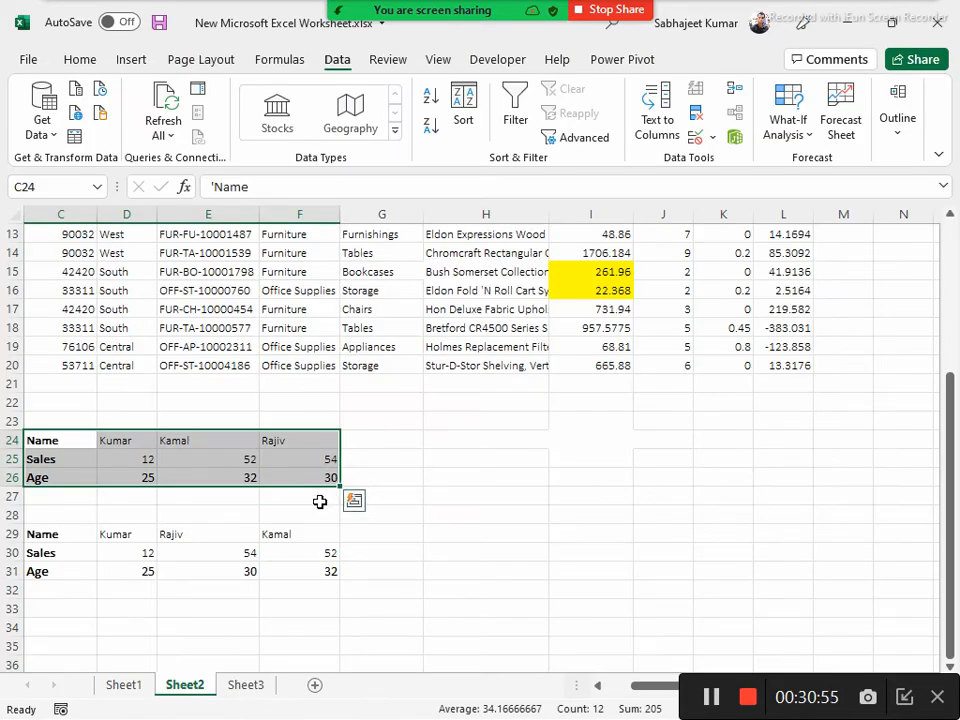
left_click(246, 685)
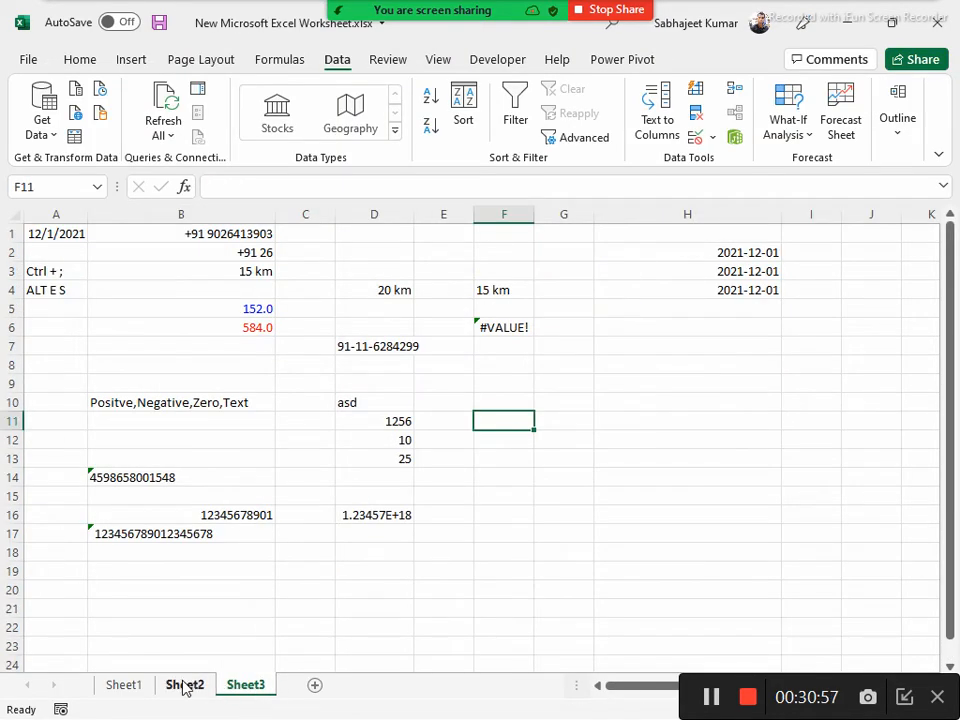
left_click(184, 686)
left_click(231, 688)
left_click(186, 685)
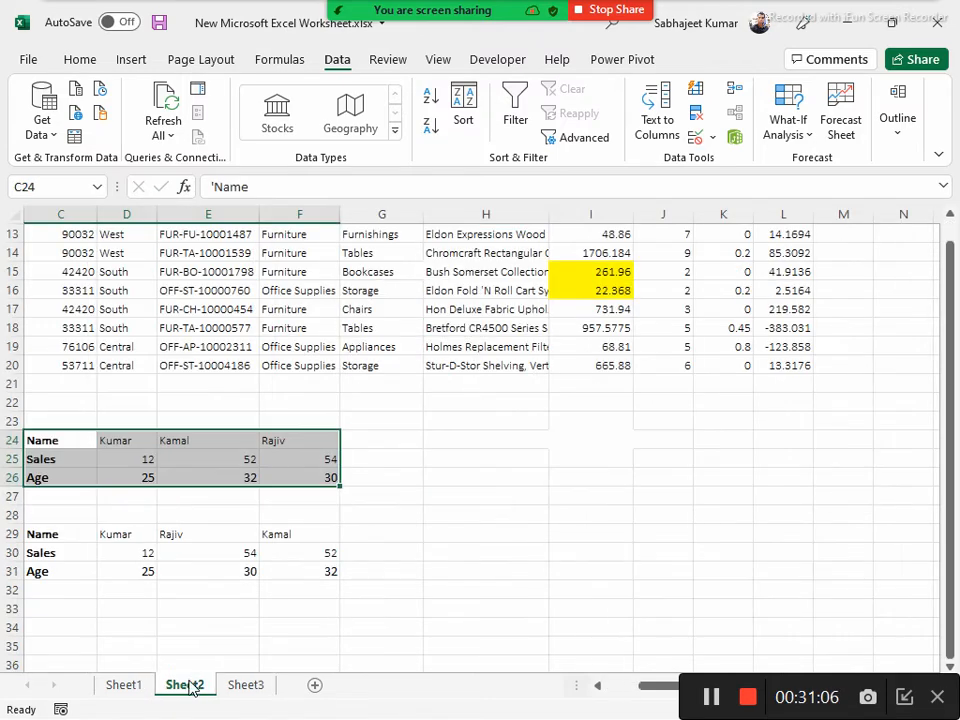
left_click(244, 685)
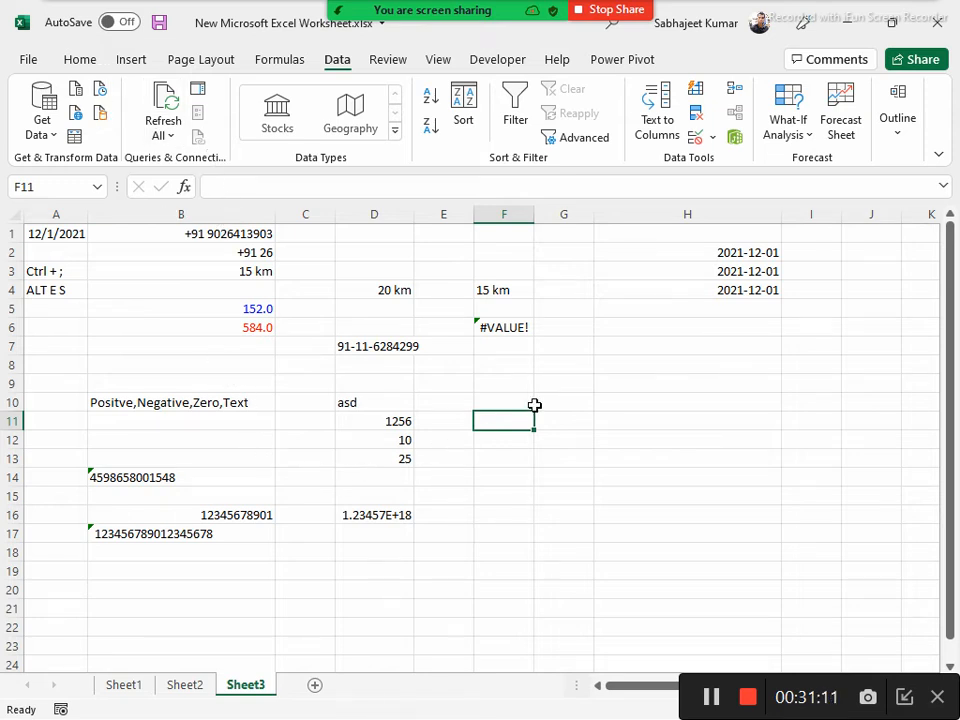
Enter a person's three-part full name in the empty cell K1 of Sheet3 and autofit column K to it
left_click(658, 271)
key("Up")
key("Up")
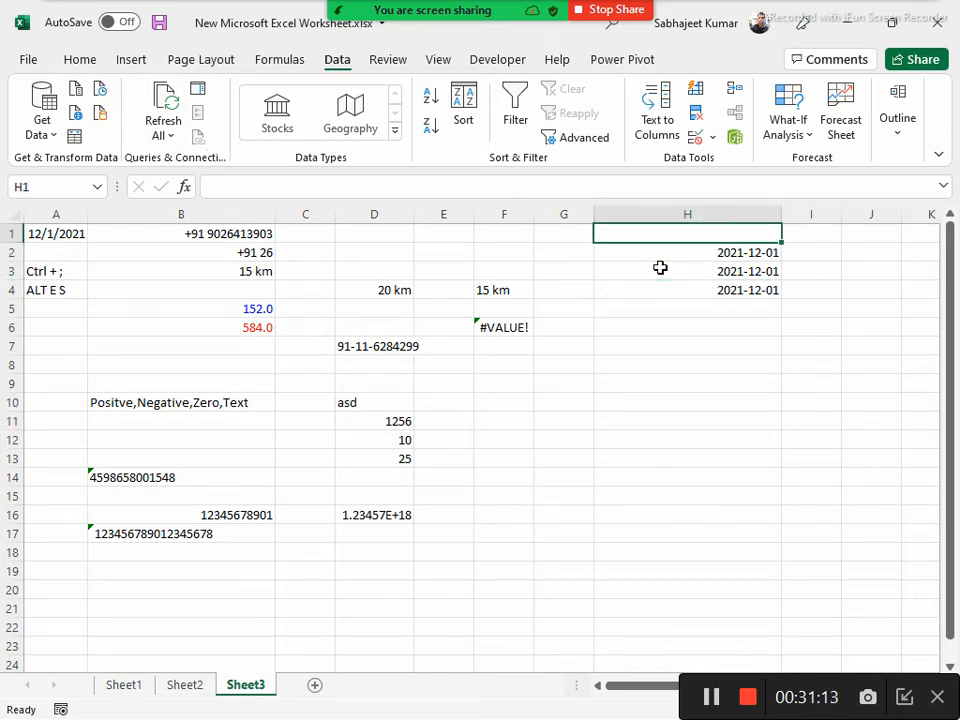
key("Right")
key("Right")
key("Right")
key("Right")
key("Right")
key("Right")
key("Right")
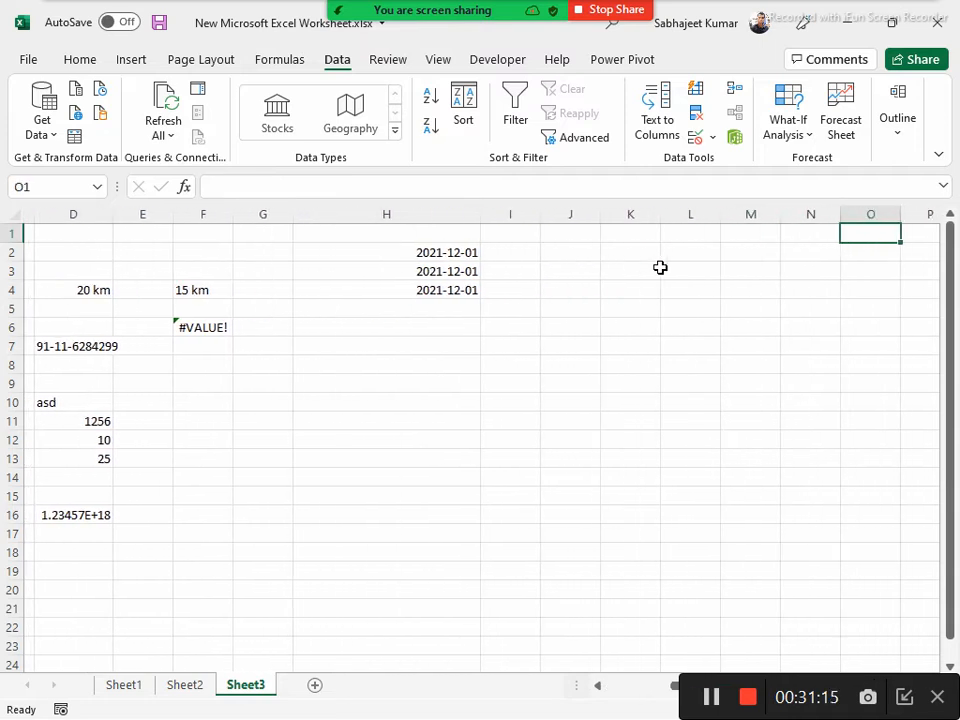
key("Left")
key("Left")
key("Left")
key("Left")
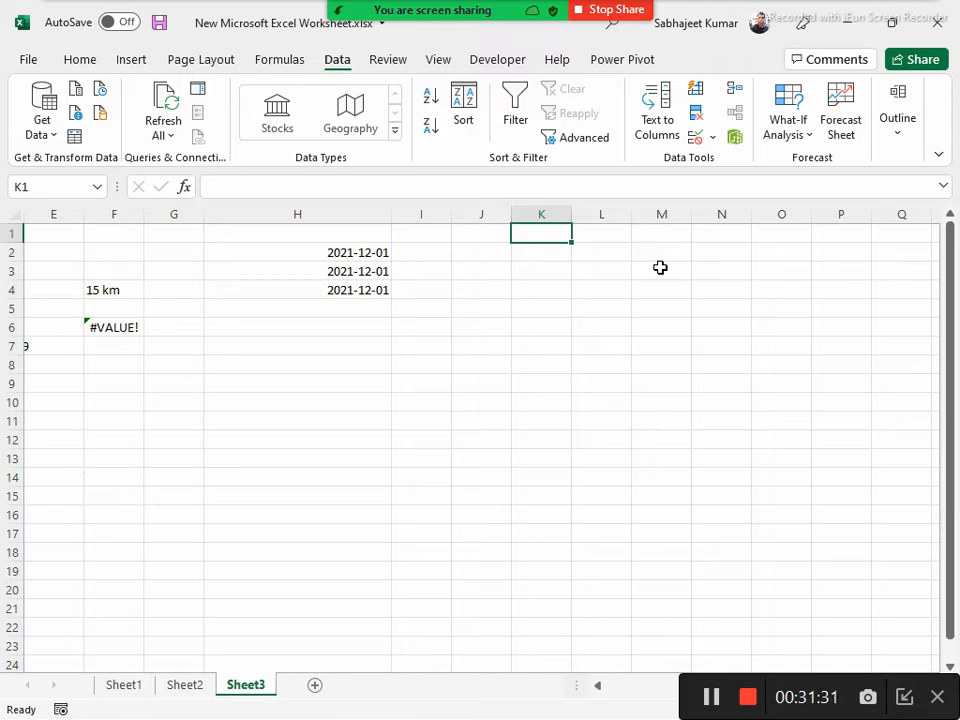
type("Rahul K")
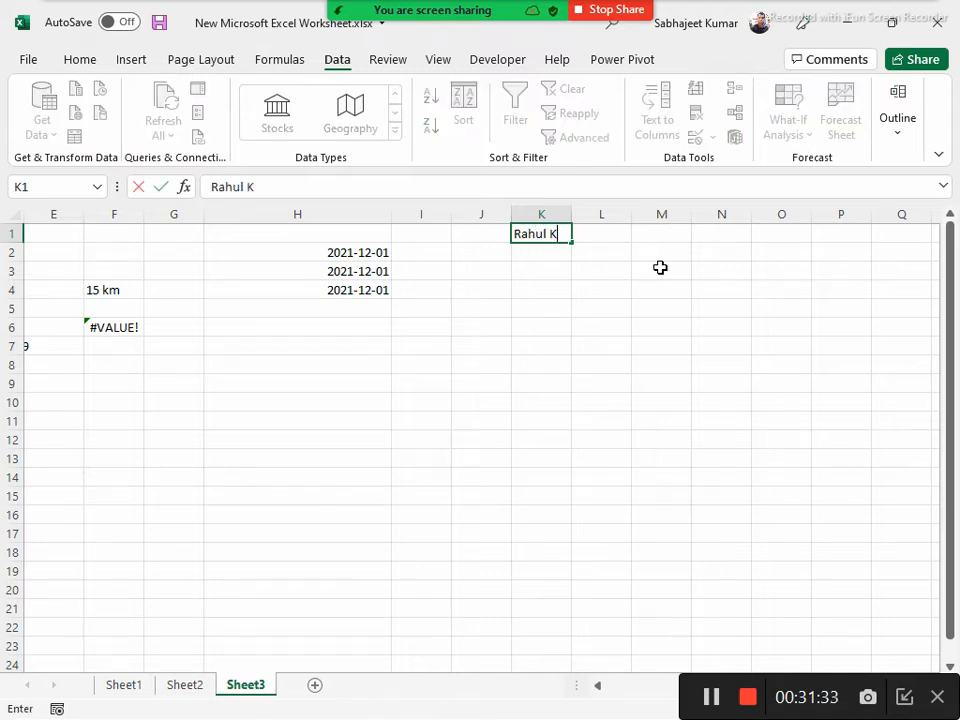
type("umar Sharam")
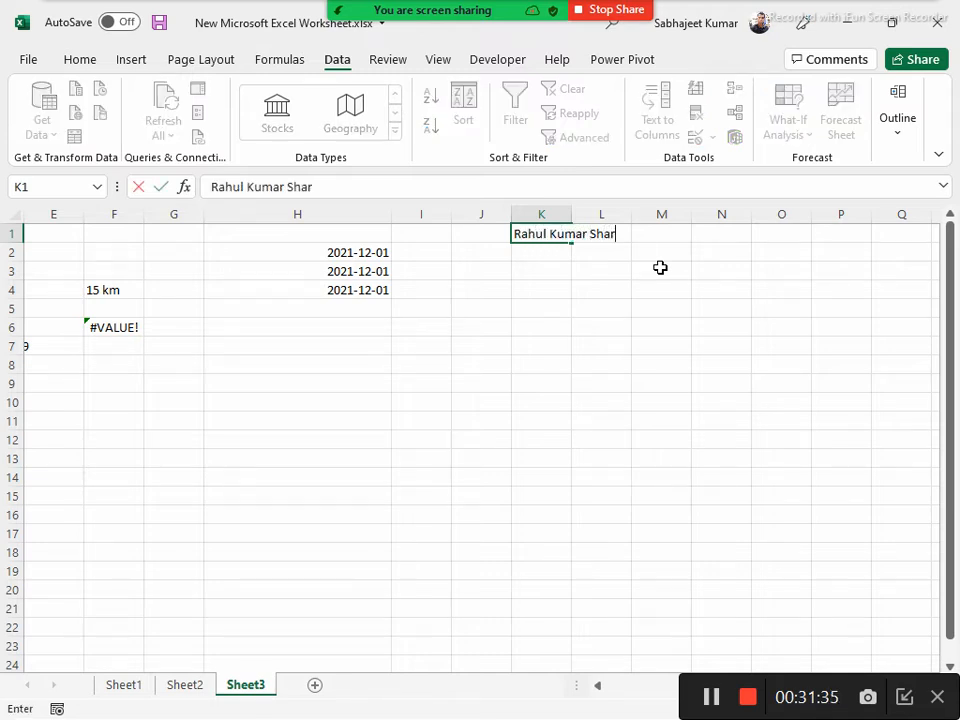
key("BackSpace")
key("BackSpace")
type("ma")
key("Return")
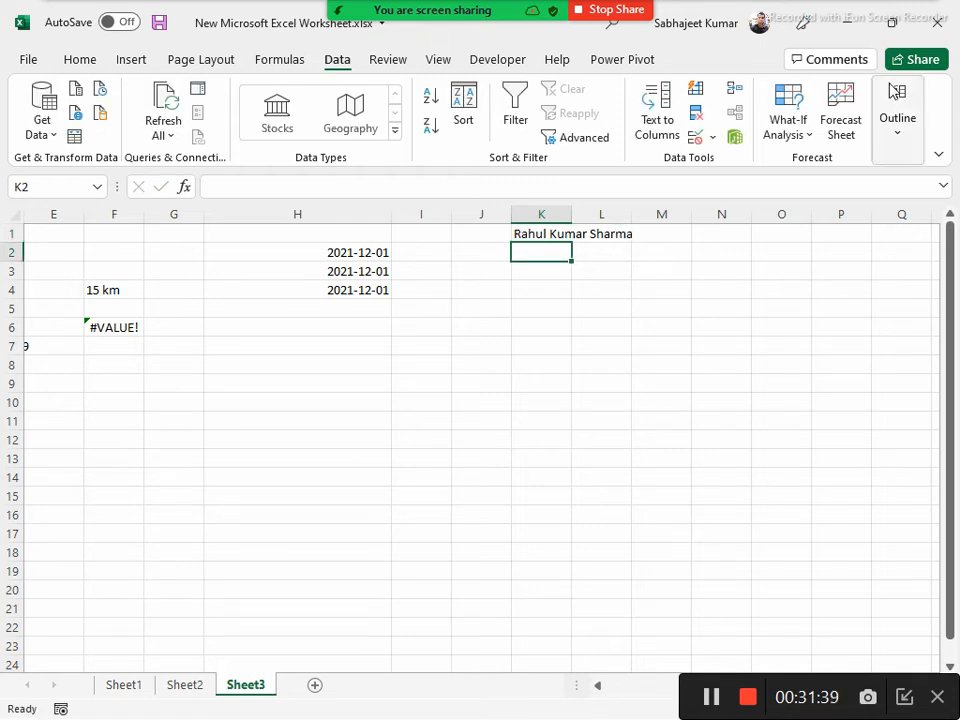
double_click(571, 214)
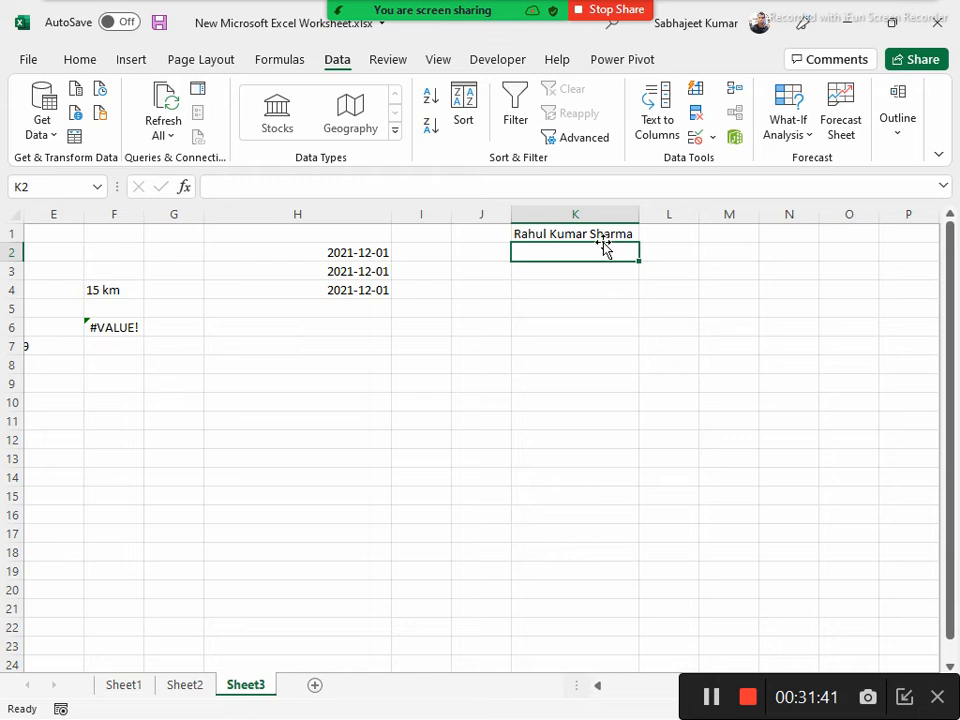
Enter a two-part personal name in K2 and "Uttar Pradesh" in K3
type("Am")
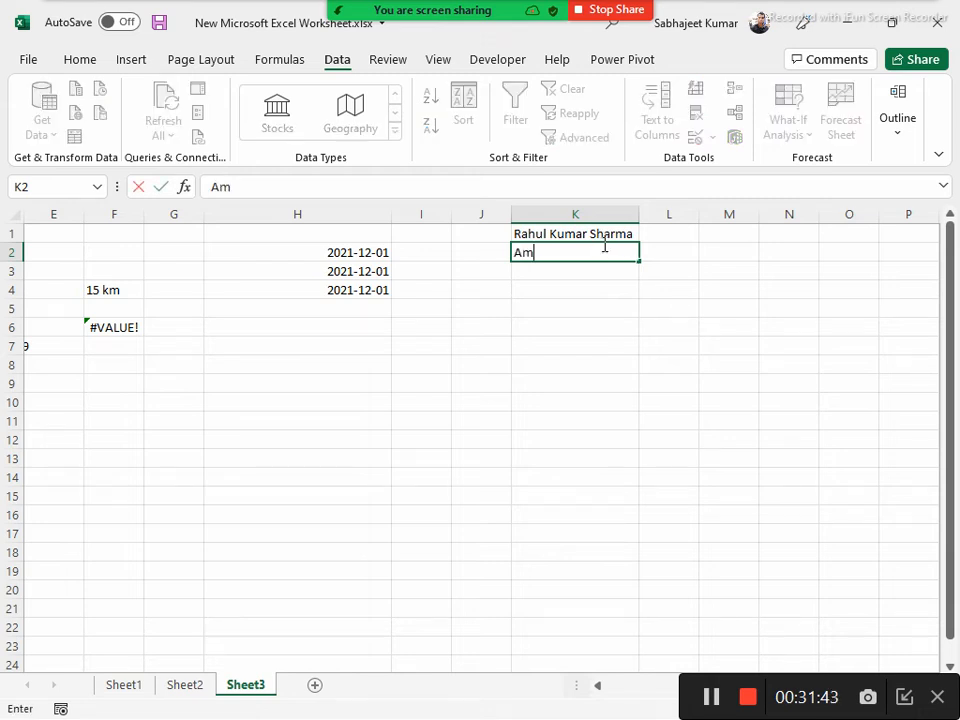
type("it Shah")
key("Return")
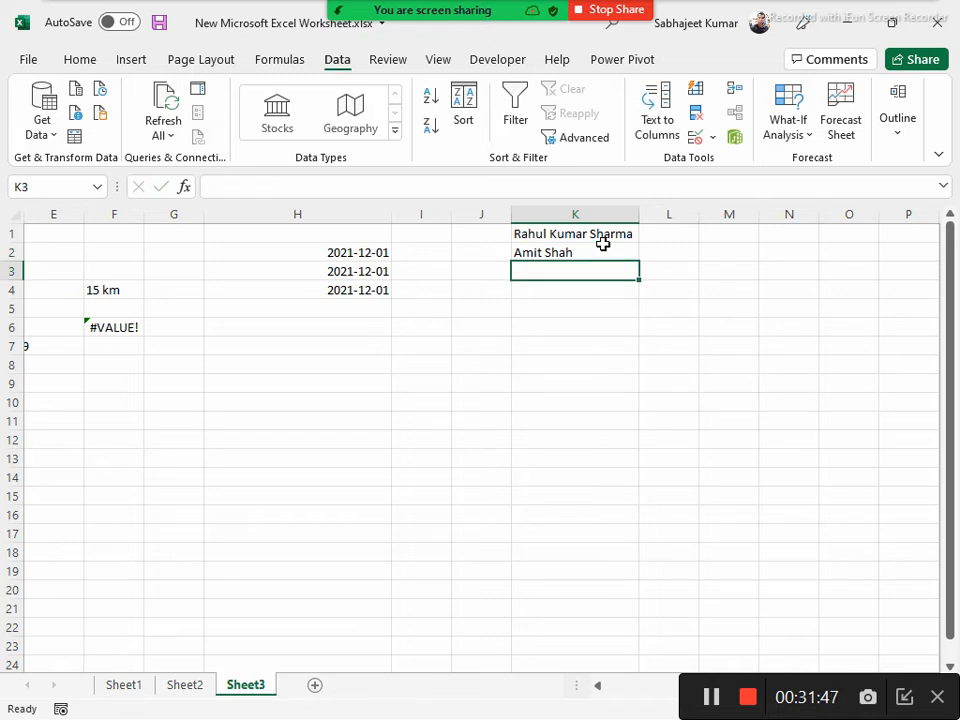
type("Uttar Pre")
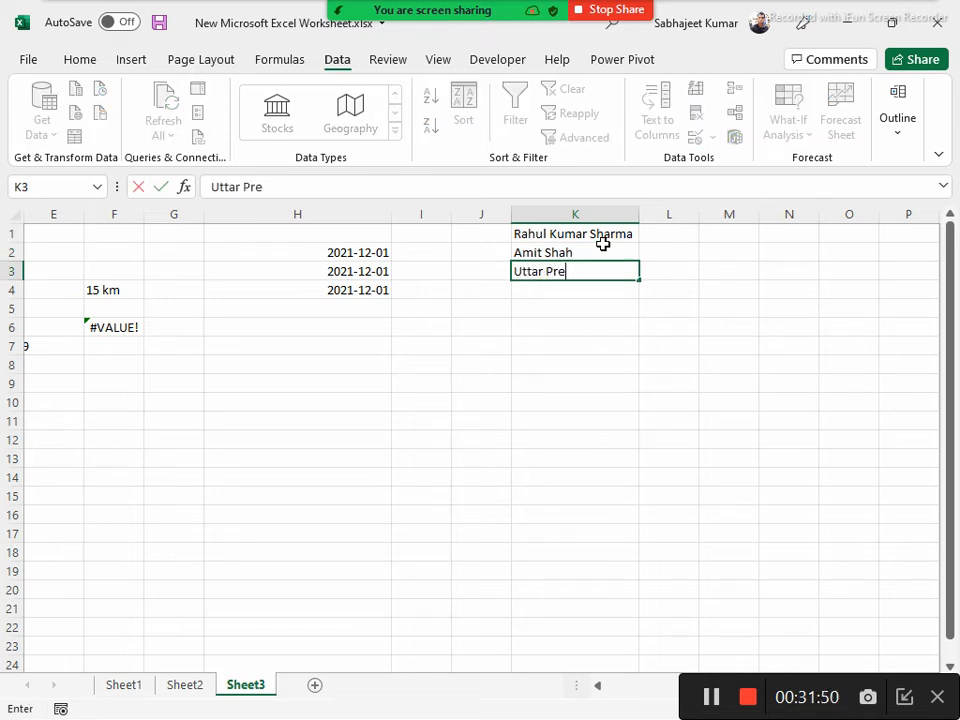
key("BackSpace")
type("adesh")
key("Return")
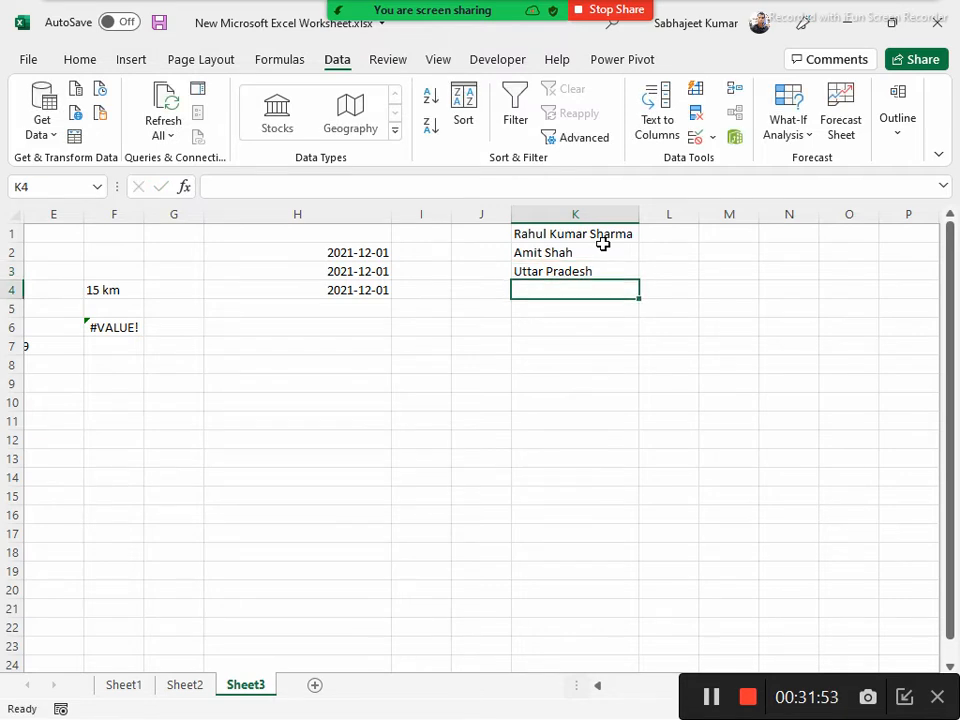
Enter "Himanchal Pradesh" in cell K4 below the other sample names
type("M")
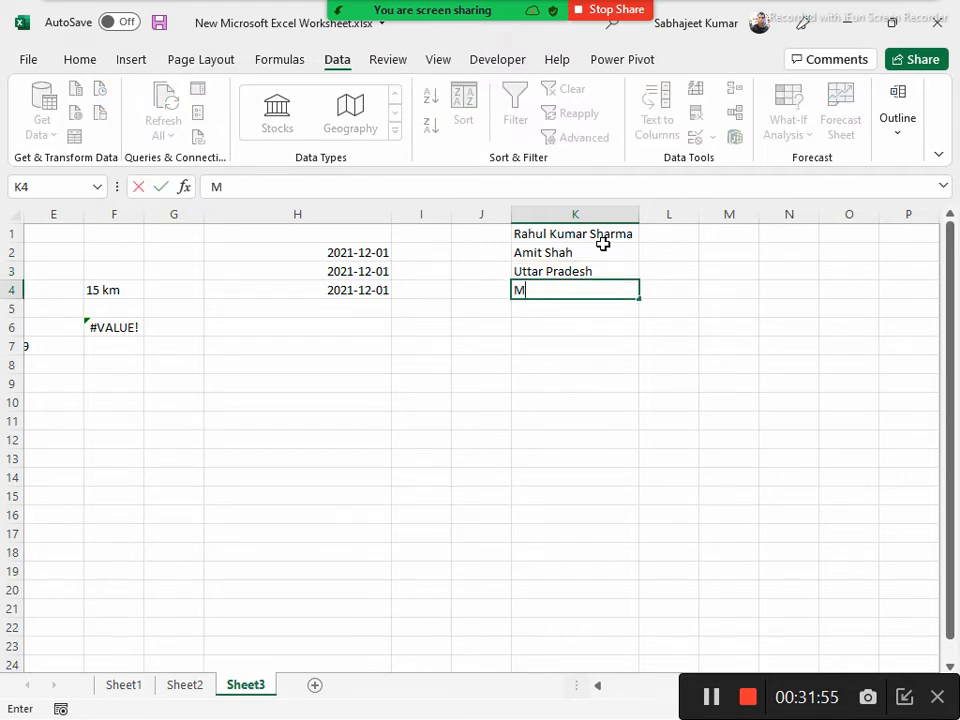
key("BackSpace")
type("Himana")
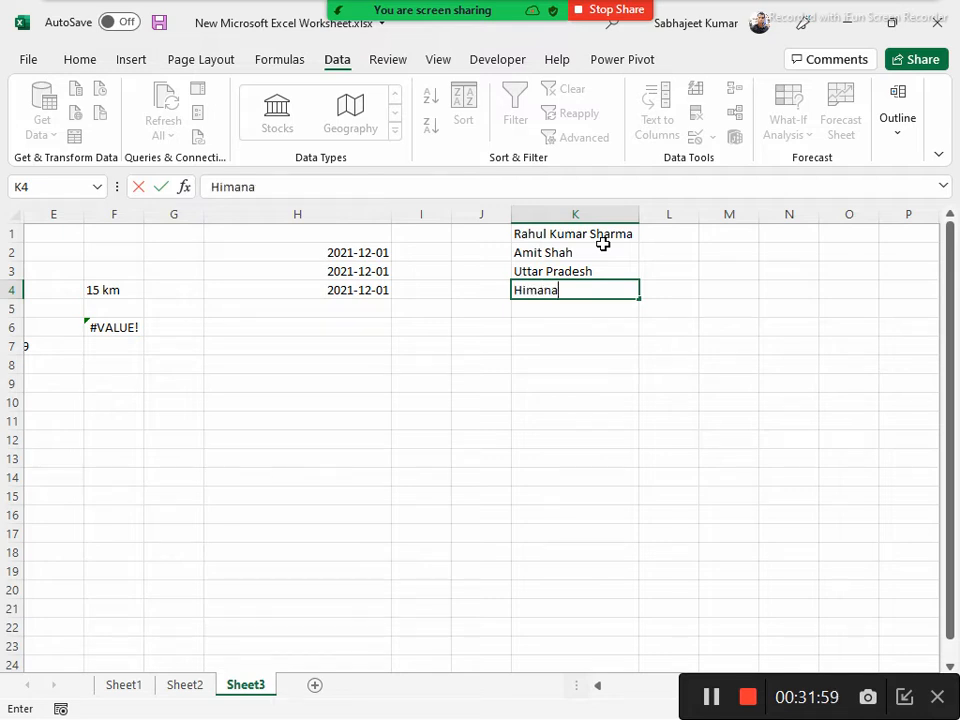
key("BackSpace")
type("chal Prad")
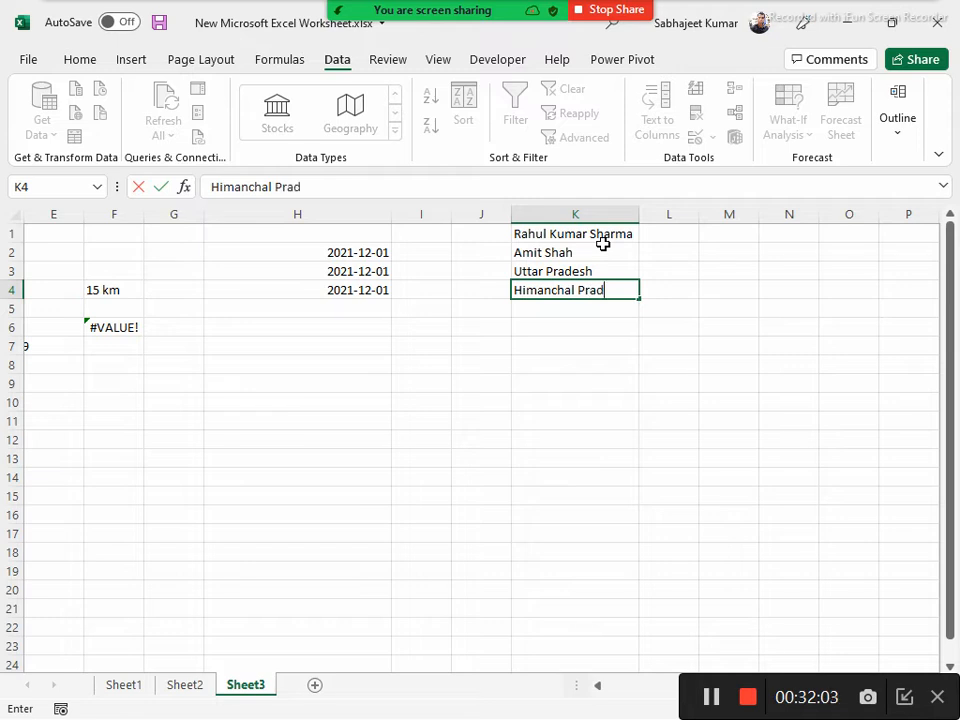
type("sh")
key("BackSpace")
type("esh")
key("Return")
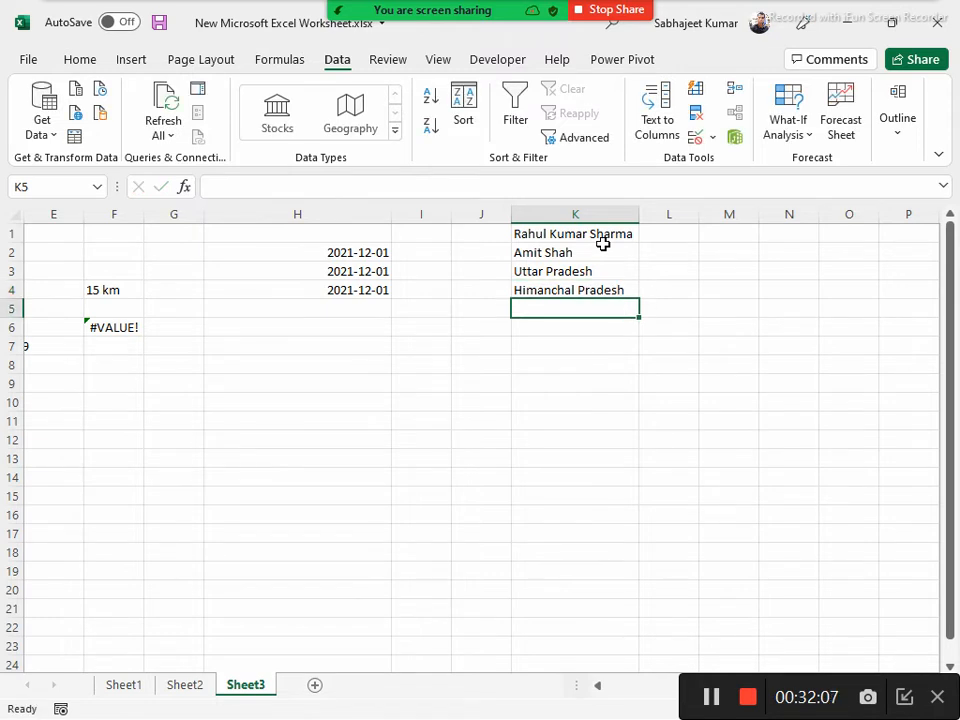
Widen column L to about the width of column K and enter the first name from K1 in L1
left_click_drag(581, 240, 594, 289)
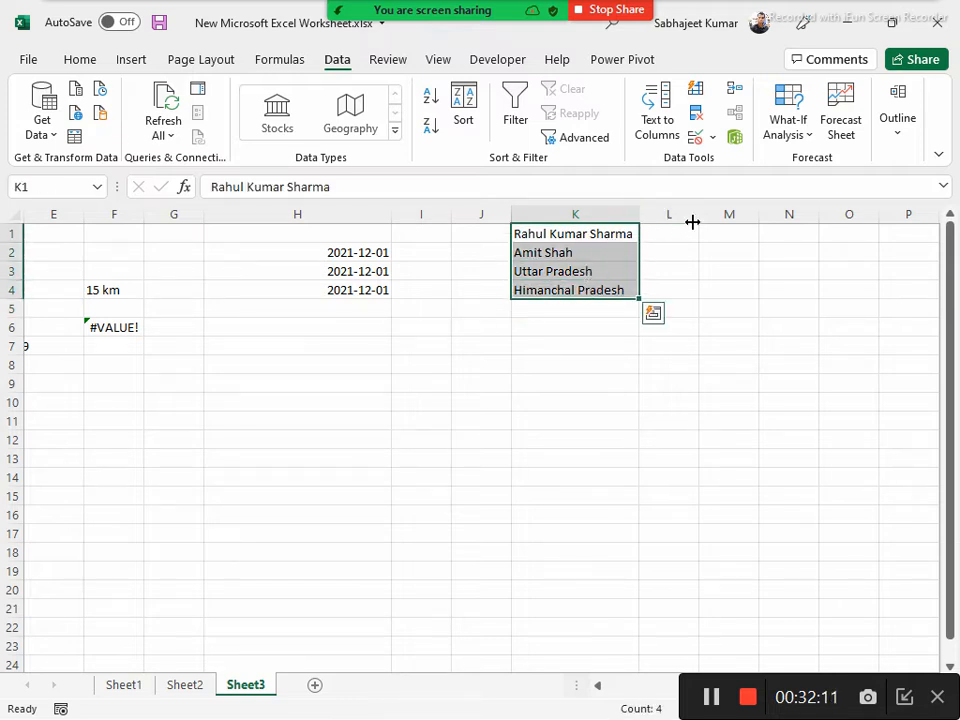
left_click_drag(702, 214, 765, 220)
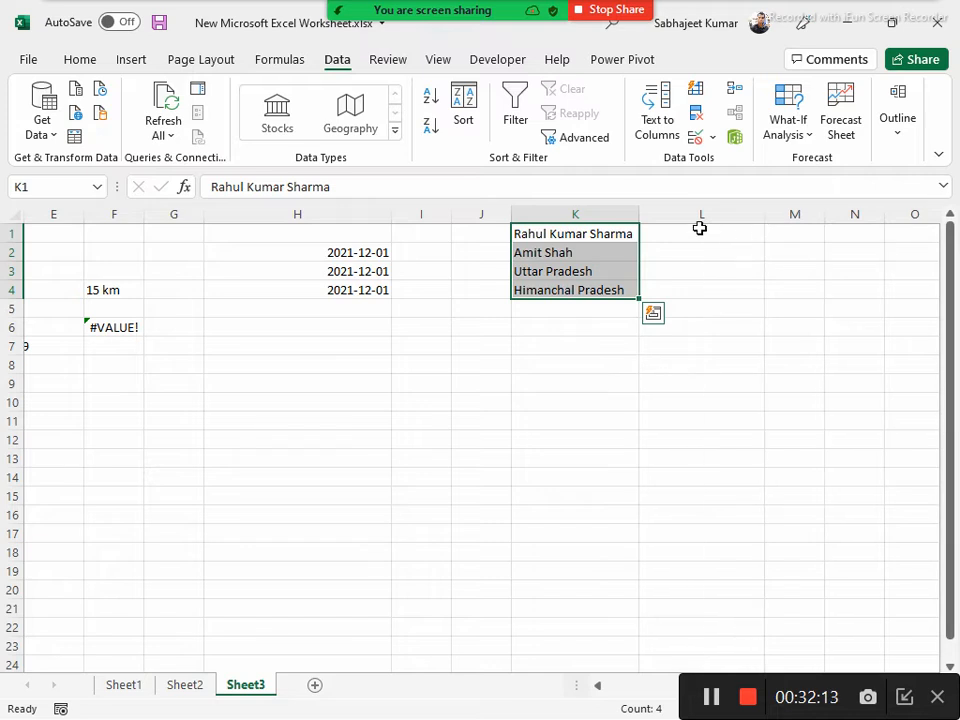
left_click(704, 231)
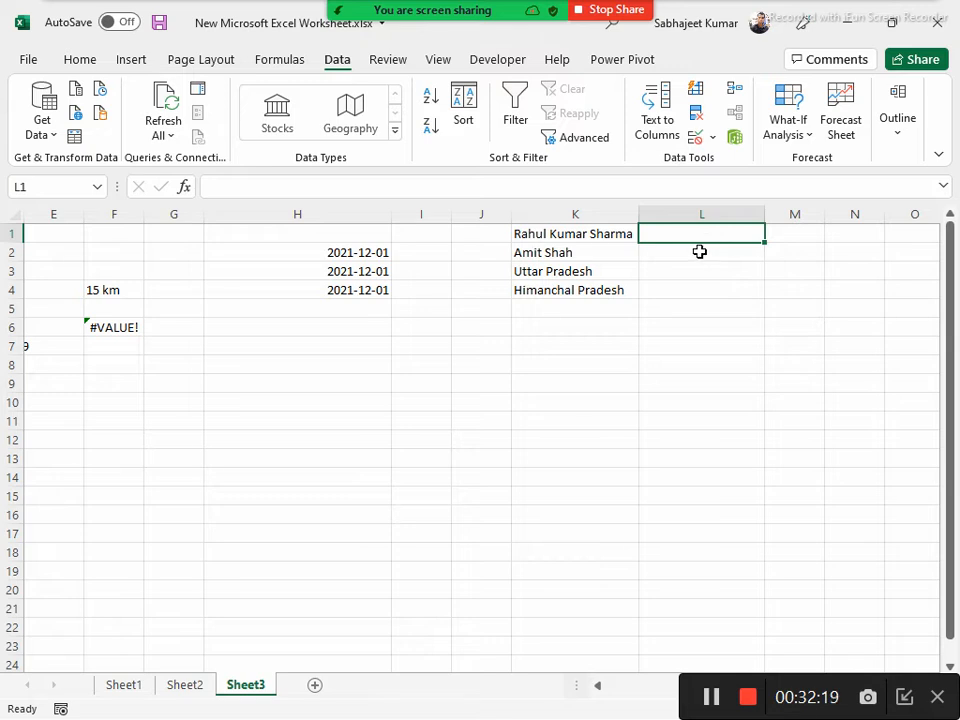
type("Ra")
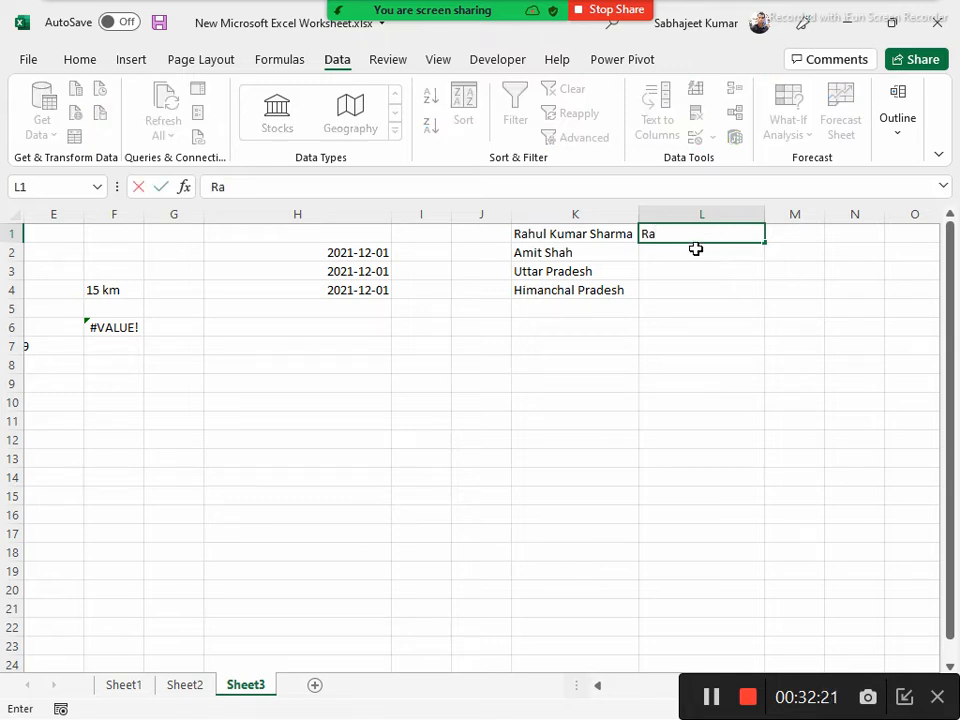
type("hul")
key("Return")
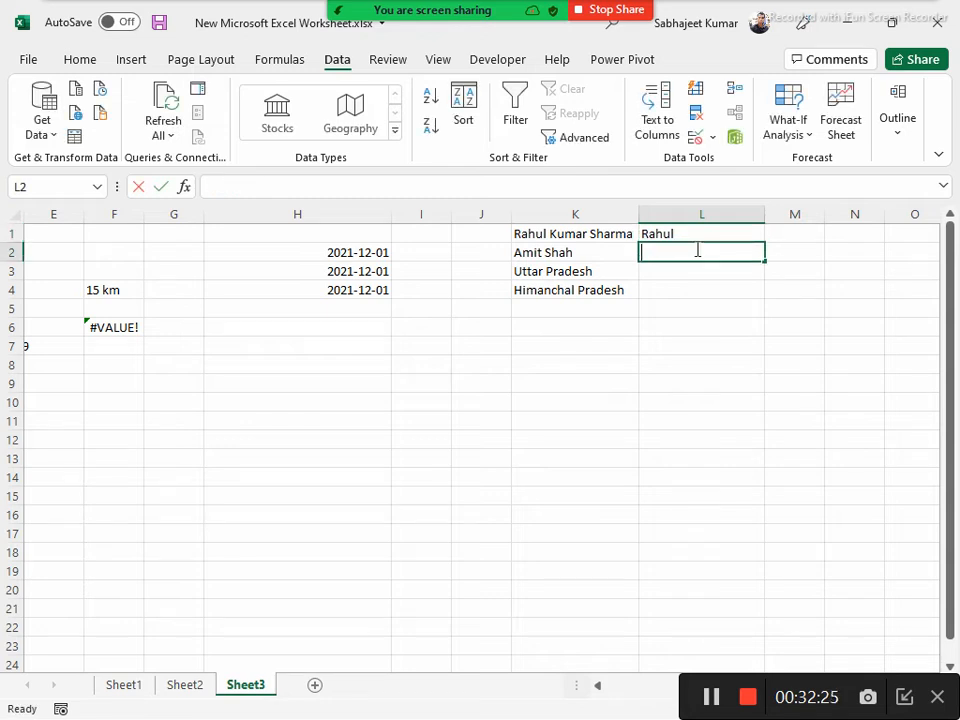
Enter the first name from K2 in L2 and accept the Flash Fill suggestions for the first words of K3 and K4
type("Amit")
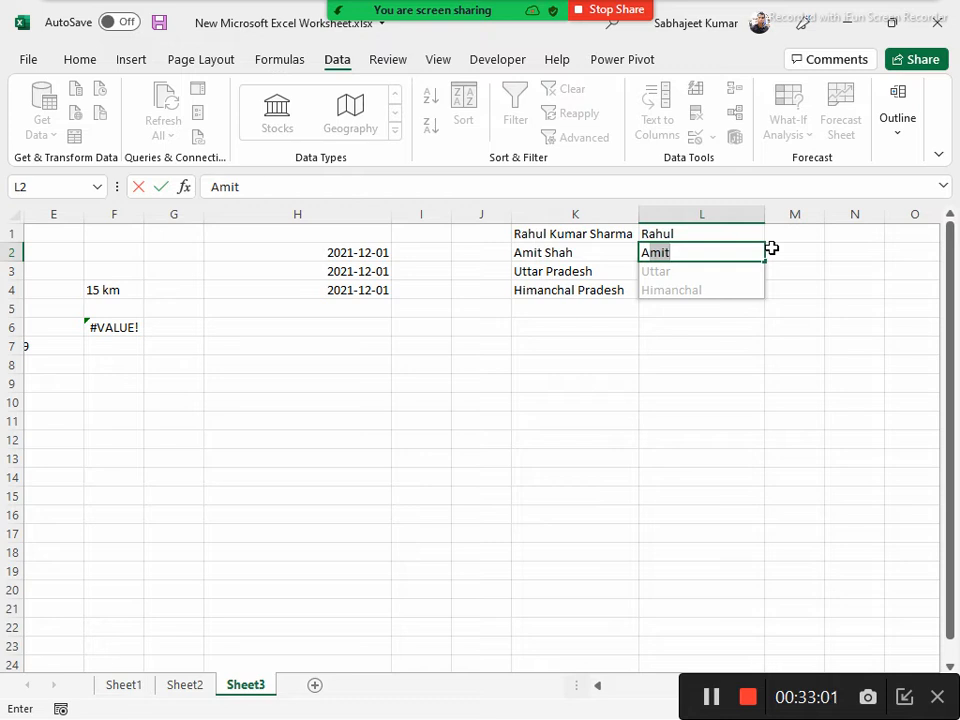
key("Return")
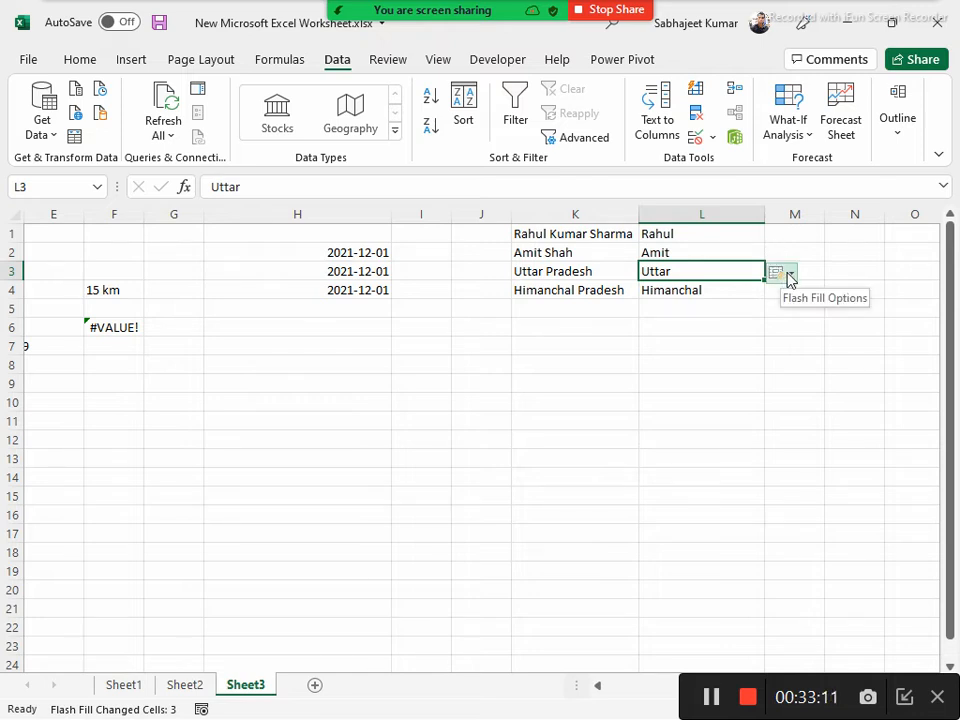
left_click(792, 276)
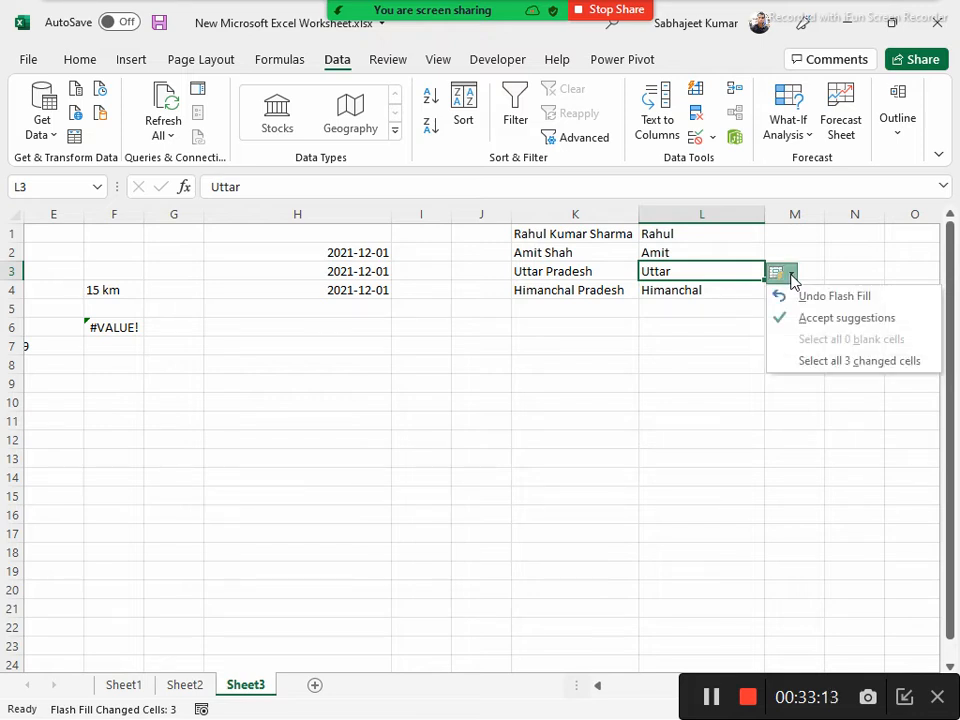
left_click(808, 322)
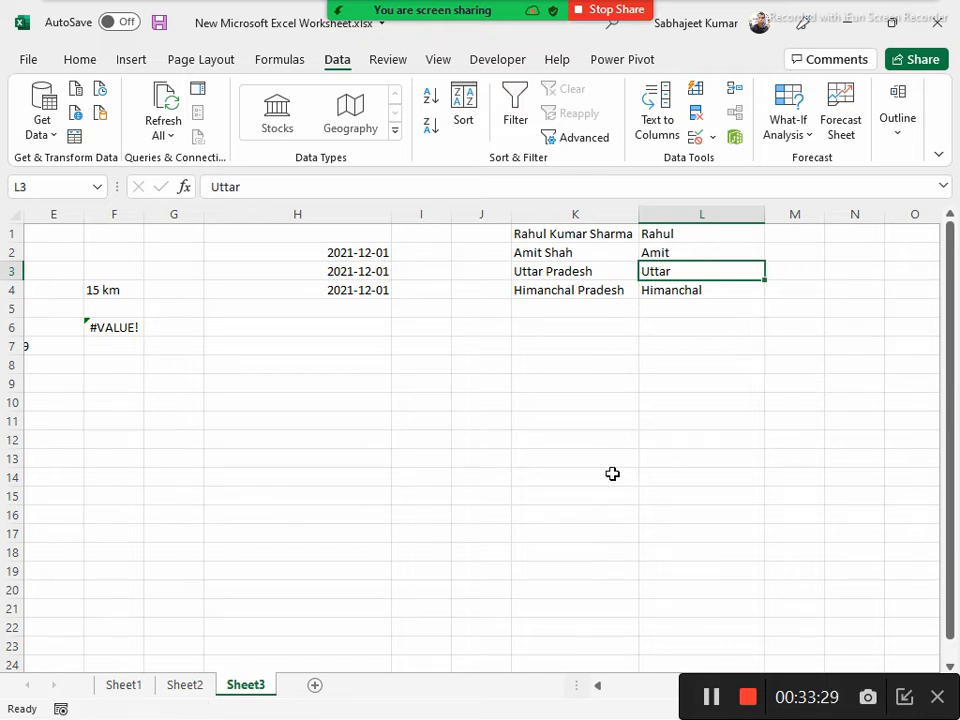
Clear L1:L4 and enter the surnames from K1 and K2 in L1 and L2
left_click_drag(689, 231, 694, 311)
key("Delete")
key("Up")
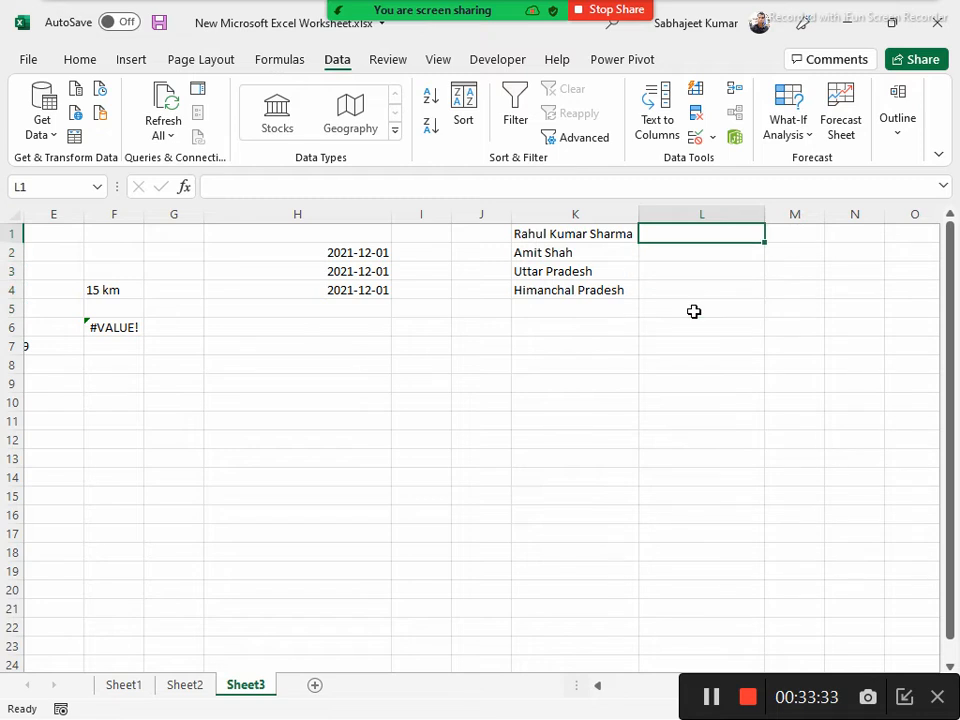
type("S")
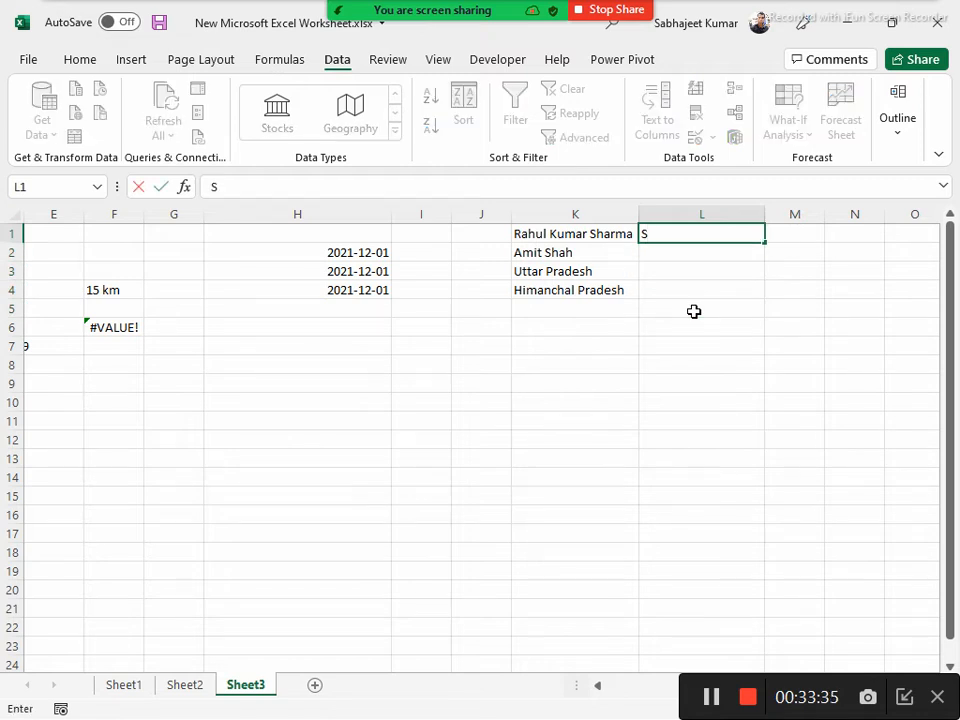
type("harma")
key("Return")
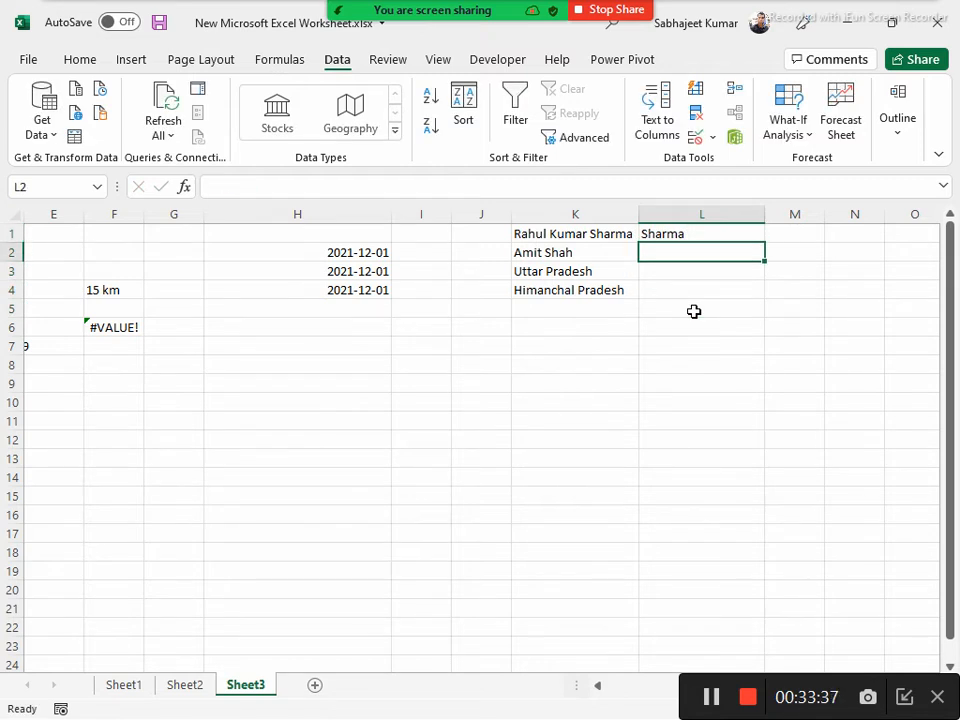
type("Sha")
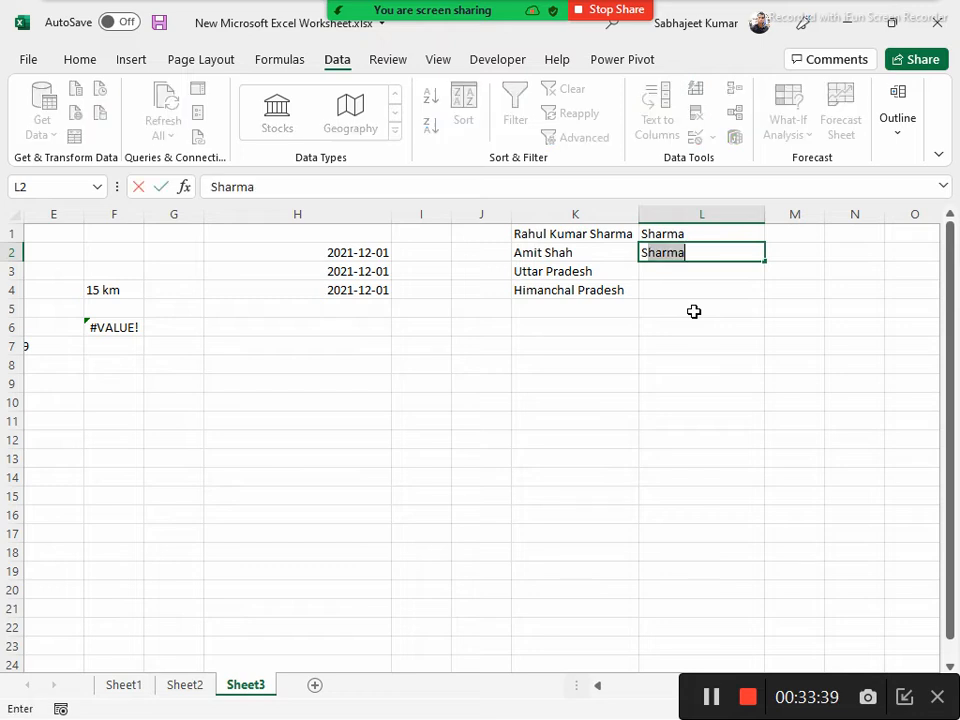
type("h")
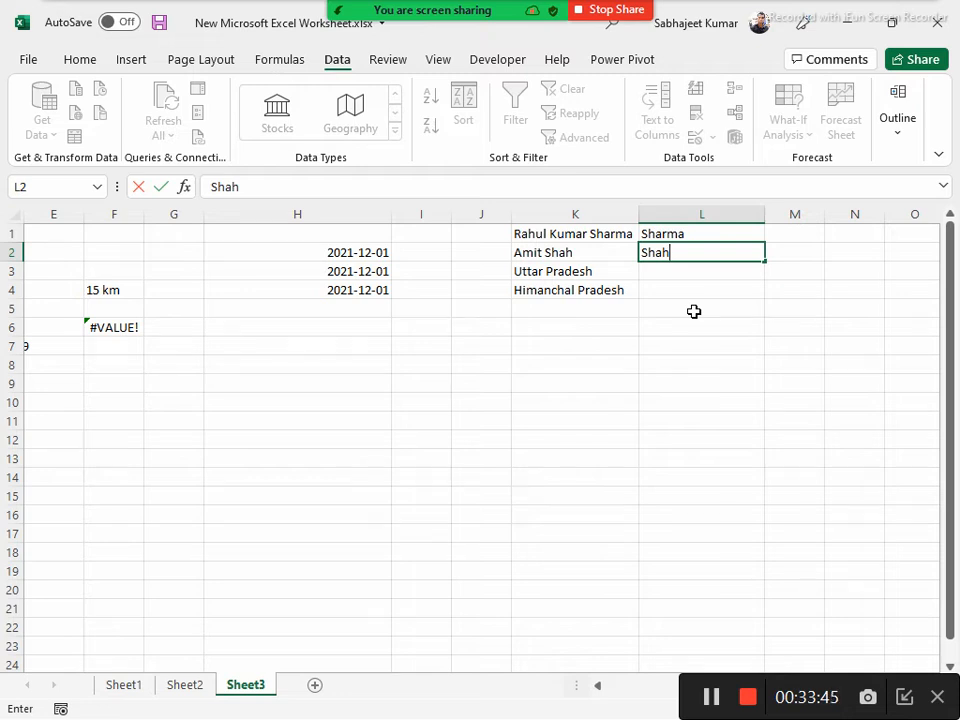
key("Return")
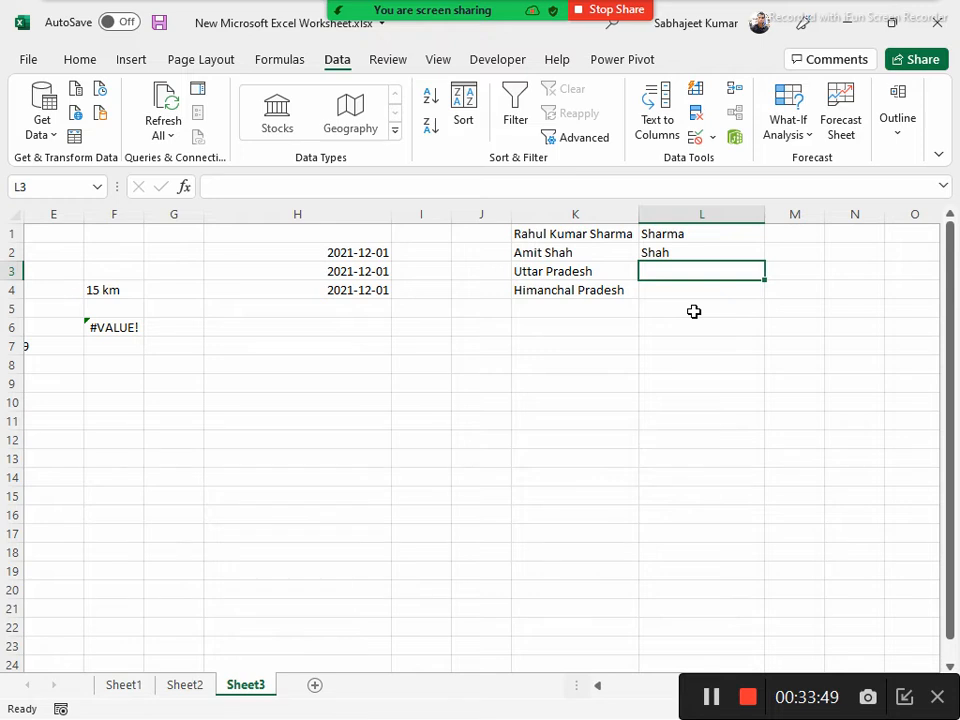
Select the K1:L4 data and look up the Flash Fill command among the Fill options
key("ctrl+a")
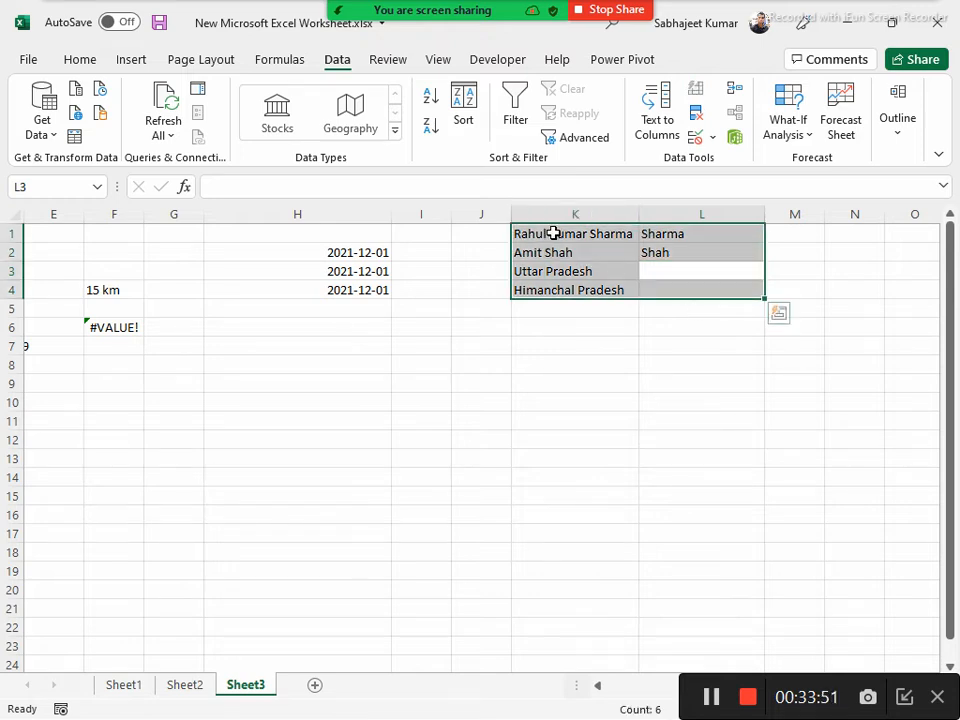
left_click(80, 60)
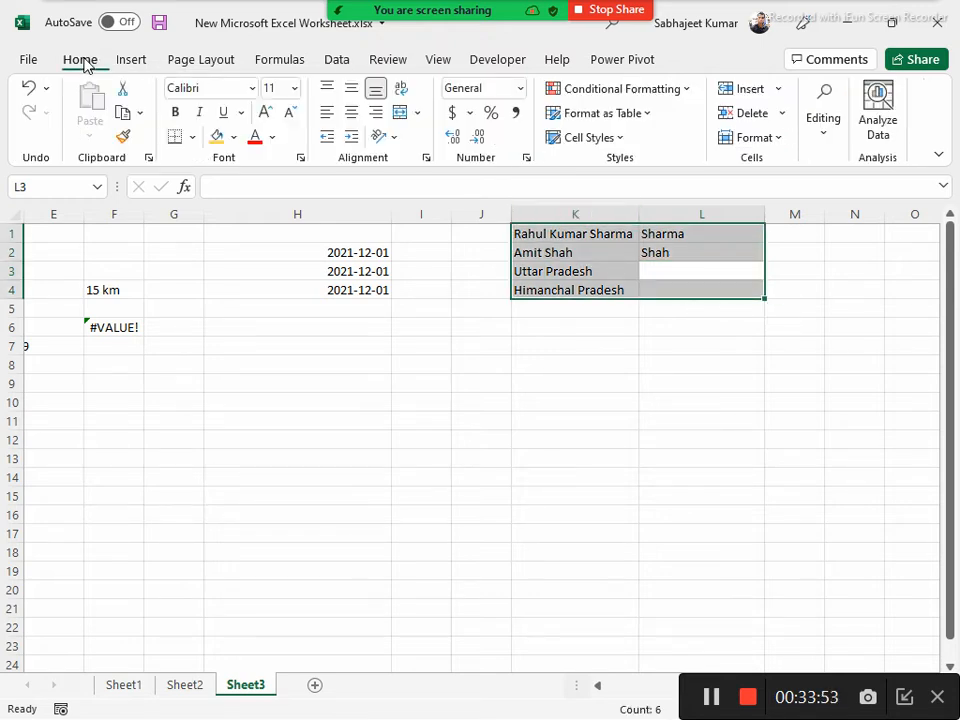
left_click(826, 130)
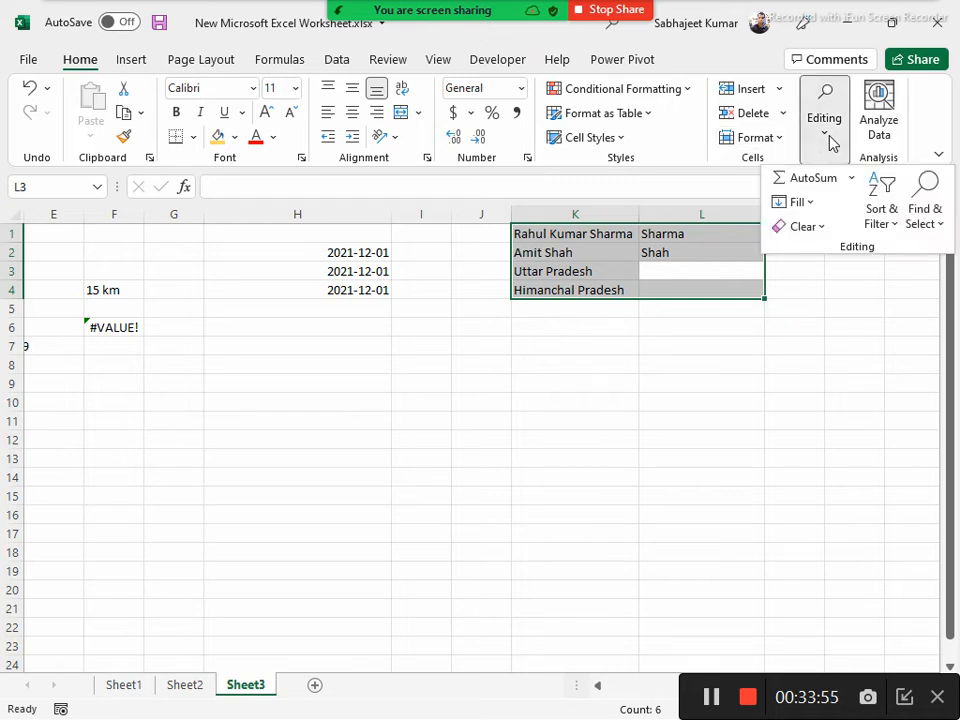
left_click(812, 204)
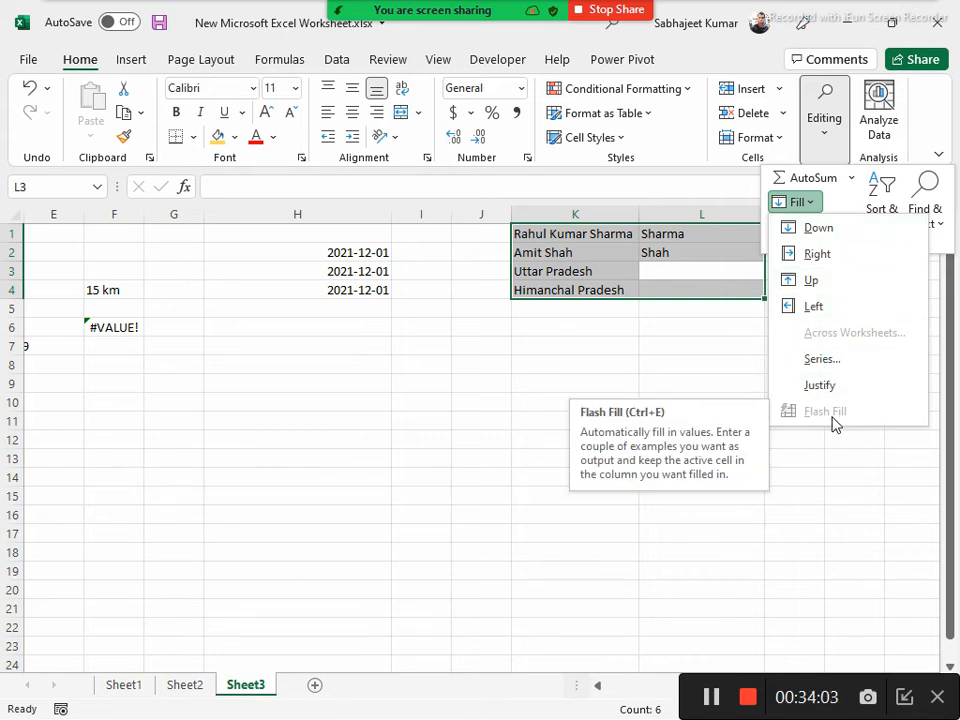
left_click(690, 274)
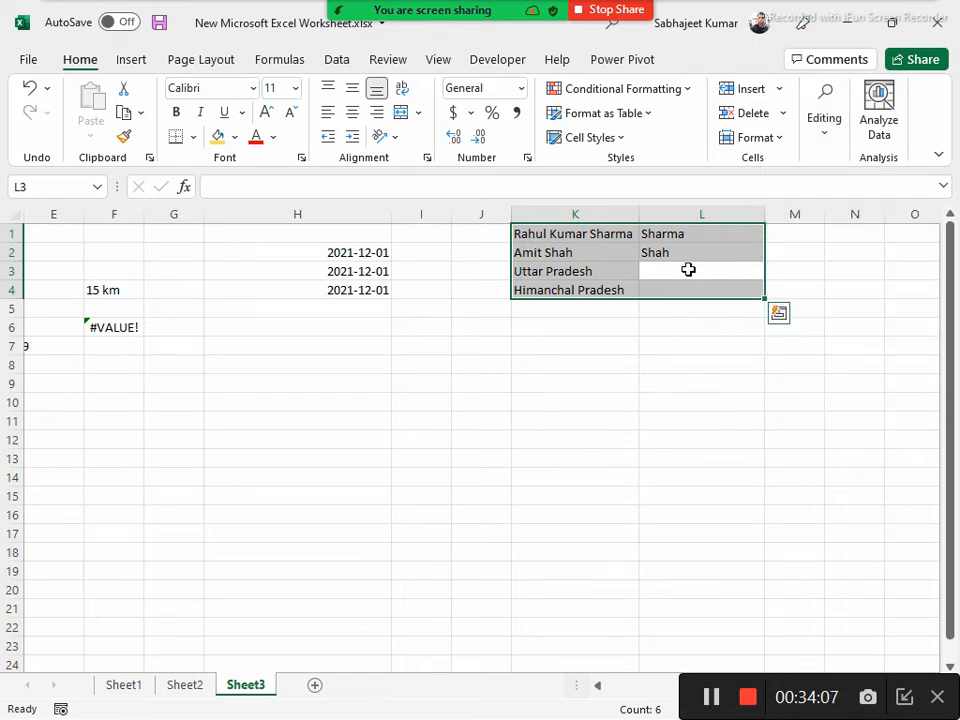
Remove the middle name from the full name in K1, leaving only the first name and surname
left_click(575, 236)
double_click(276, 187)
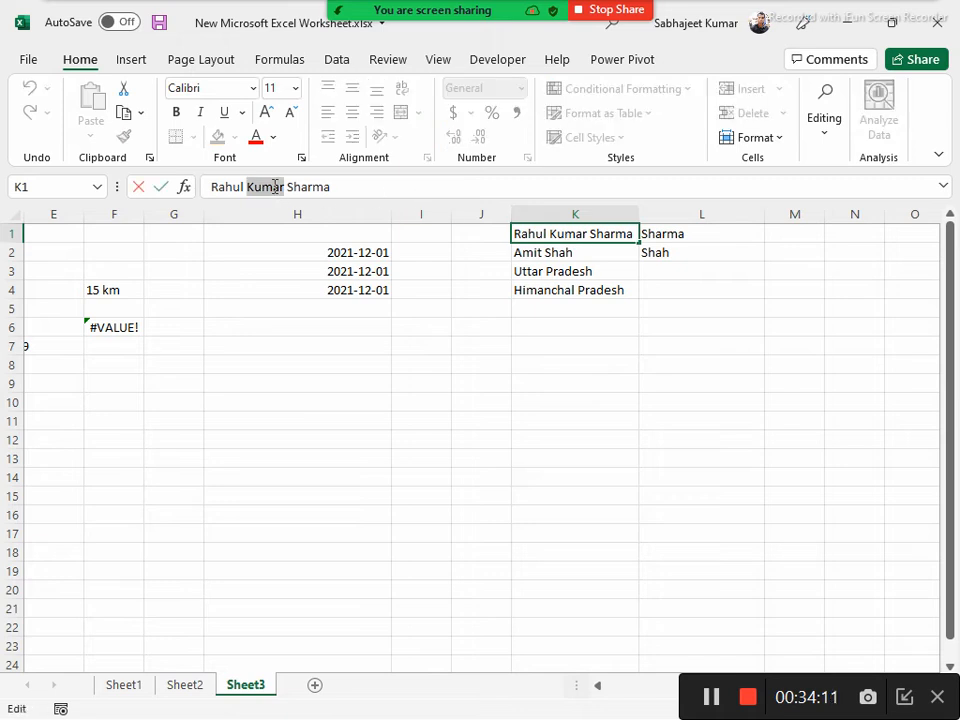
key("BackSpace")
key("BackSpace")
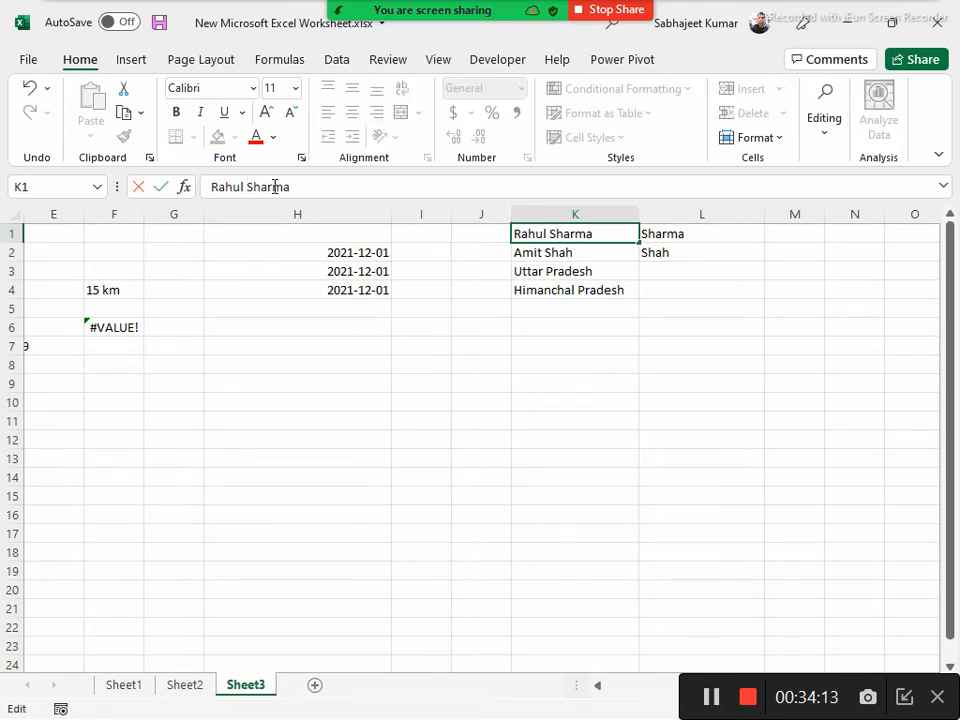
key("Return")
Clear the surname examples from L1:L4
left_click_drag(663, 239, 672, 290)
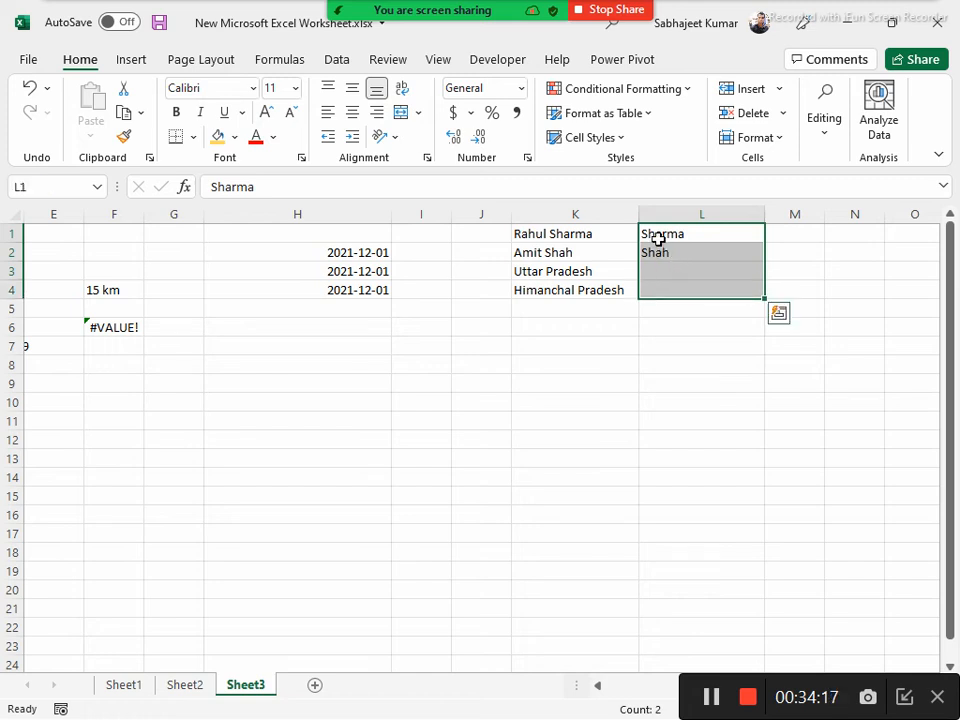
key("Delete")
left_click(655, 237)
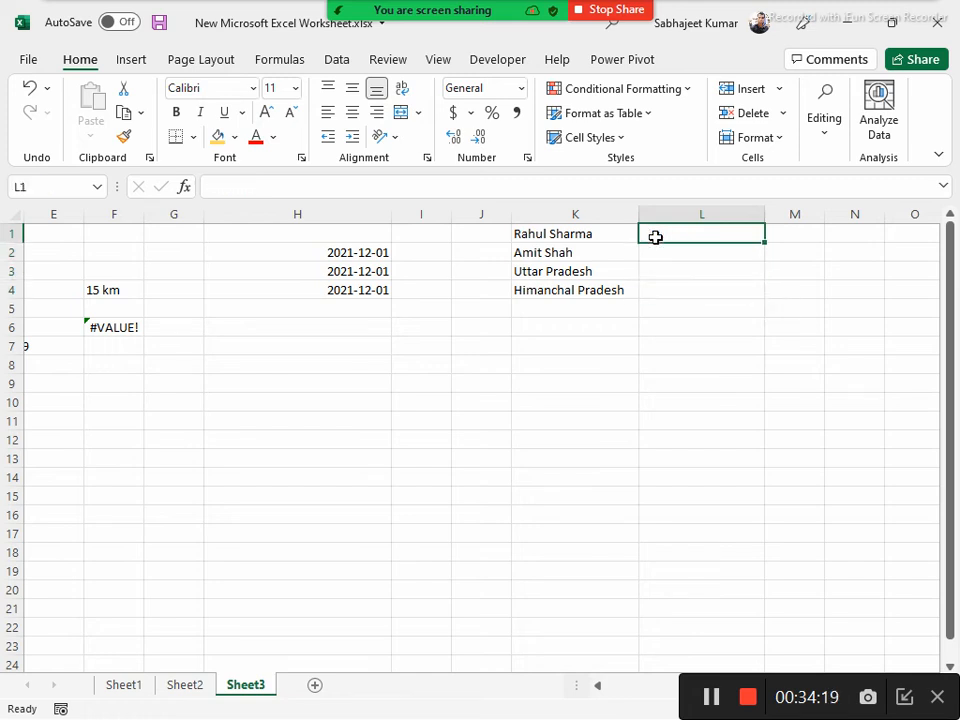
Enter the initials "R" in L1 and "A" in L2, and Flash Fill the remaining initials in L3:L4
type("R")
key("Return")
type("A")
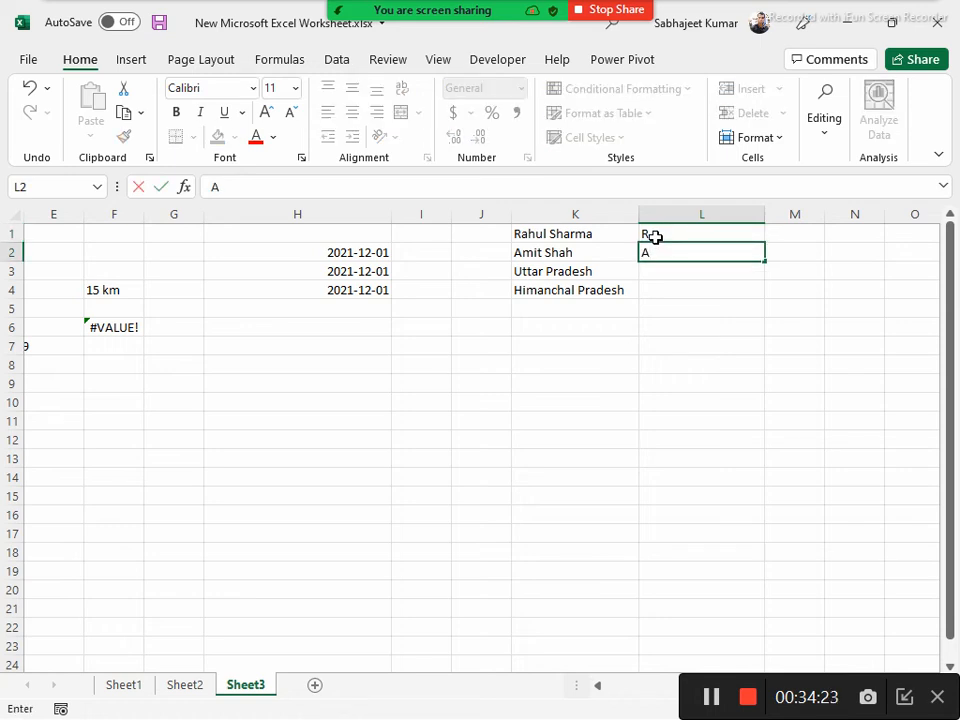
key("Return")
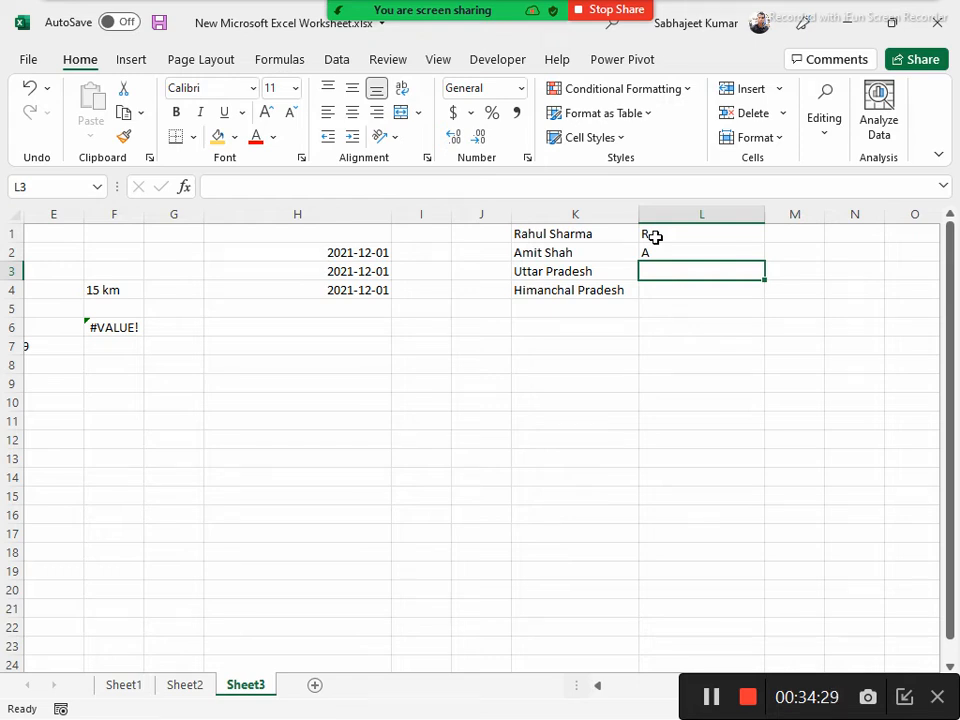
key("ctrl+e")
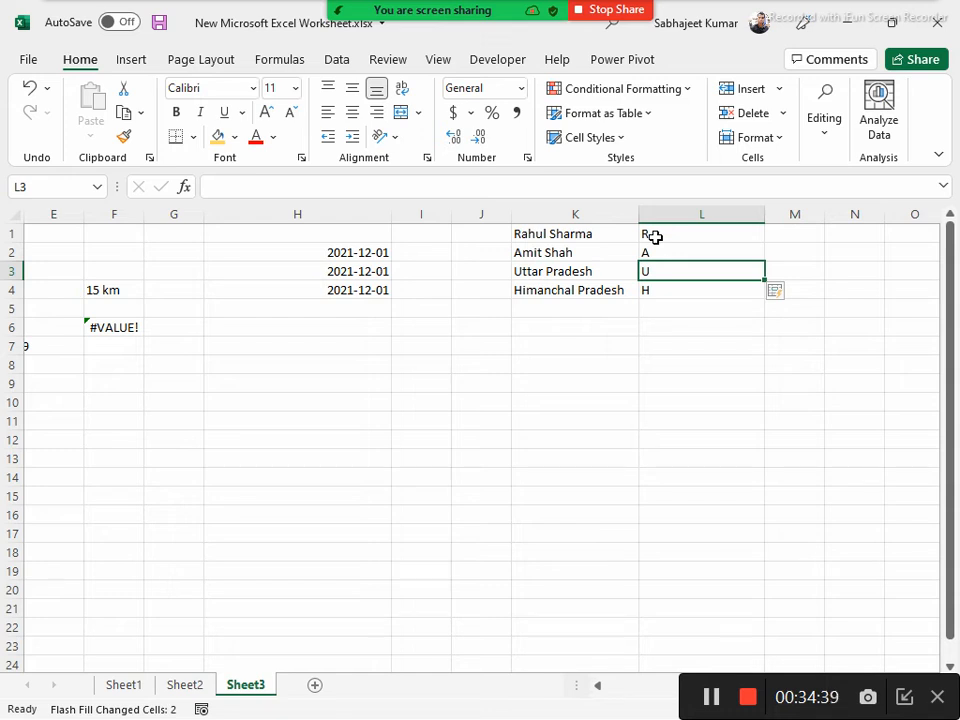
Clear the initials from L1:L4, then start entering "S" in L1 and cancel the entry
left_click(653, 236)
key("ctrl+shift+Down")
key("Delete")
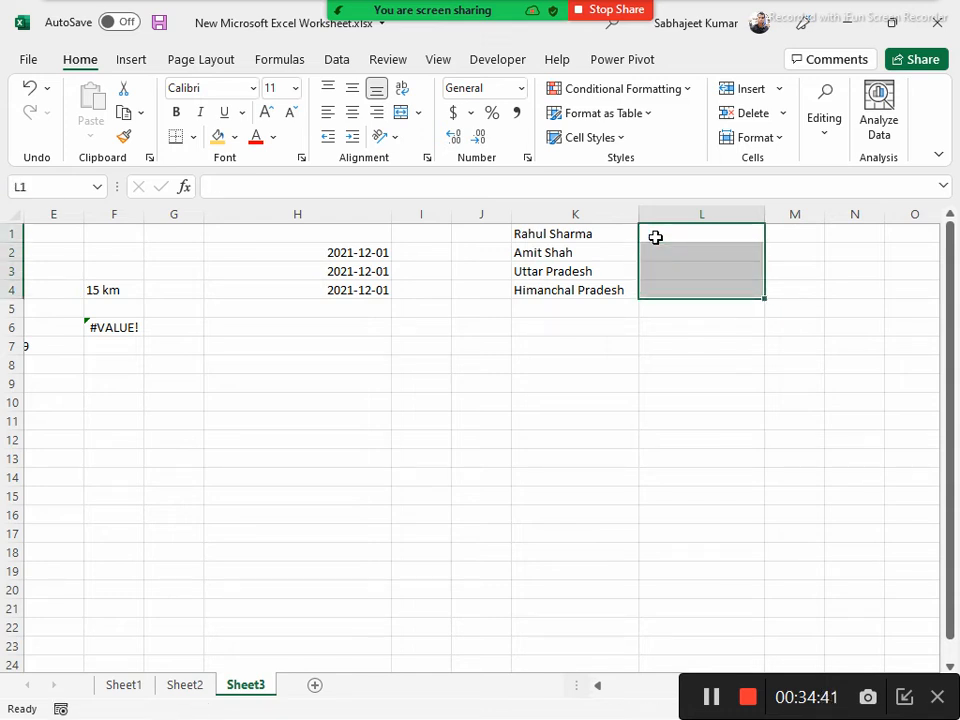
left_click(655, 237)
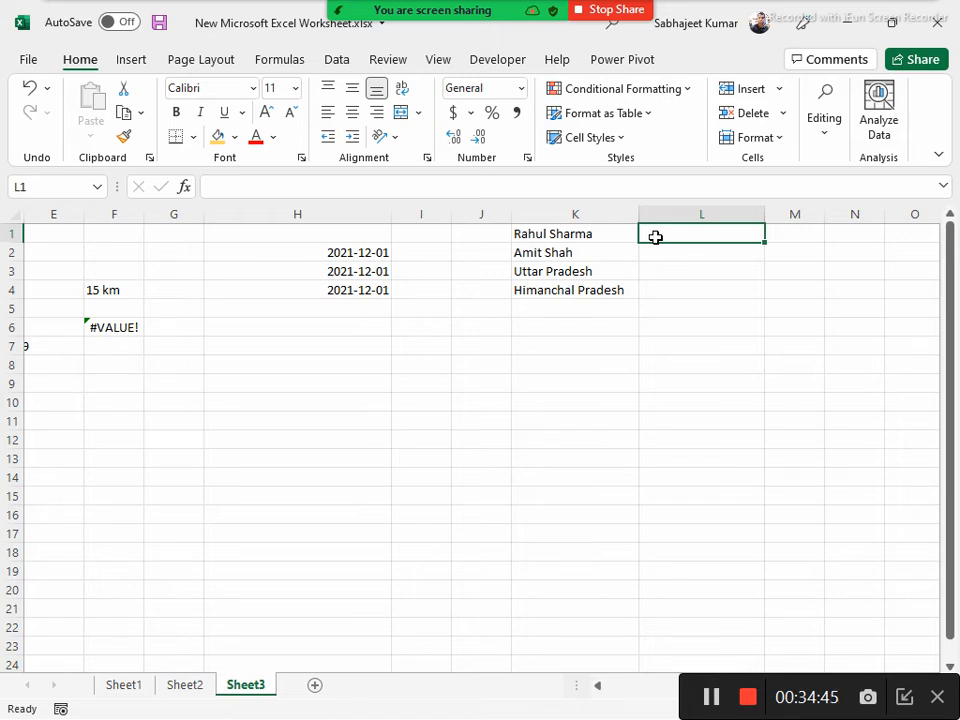
type("S")
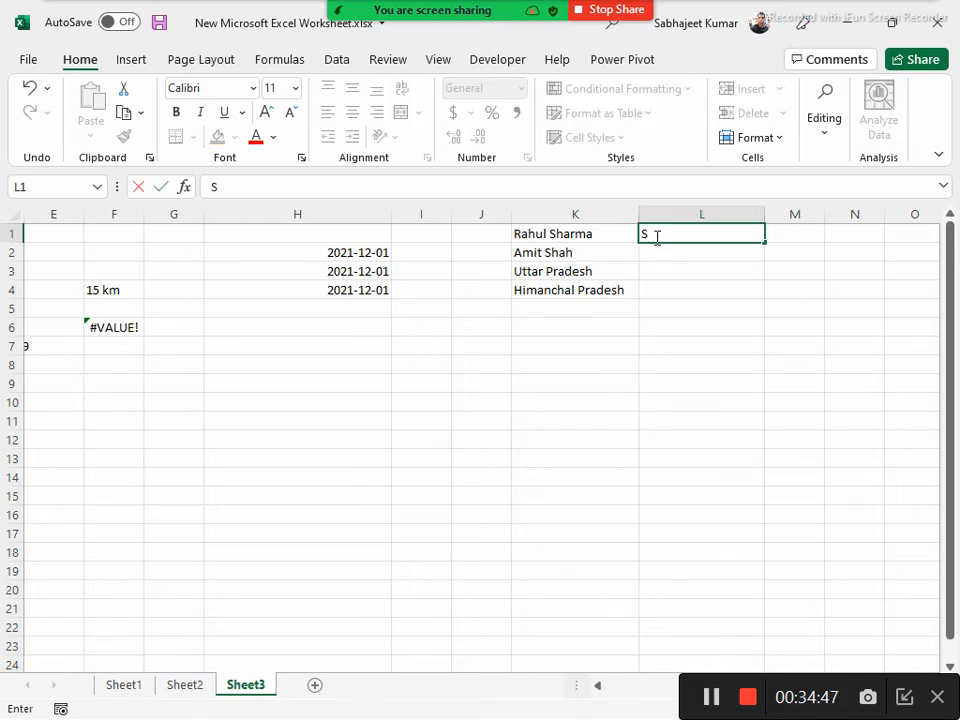
key("Escape")
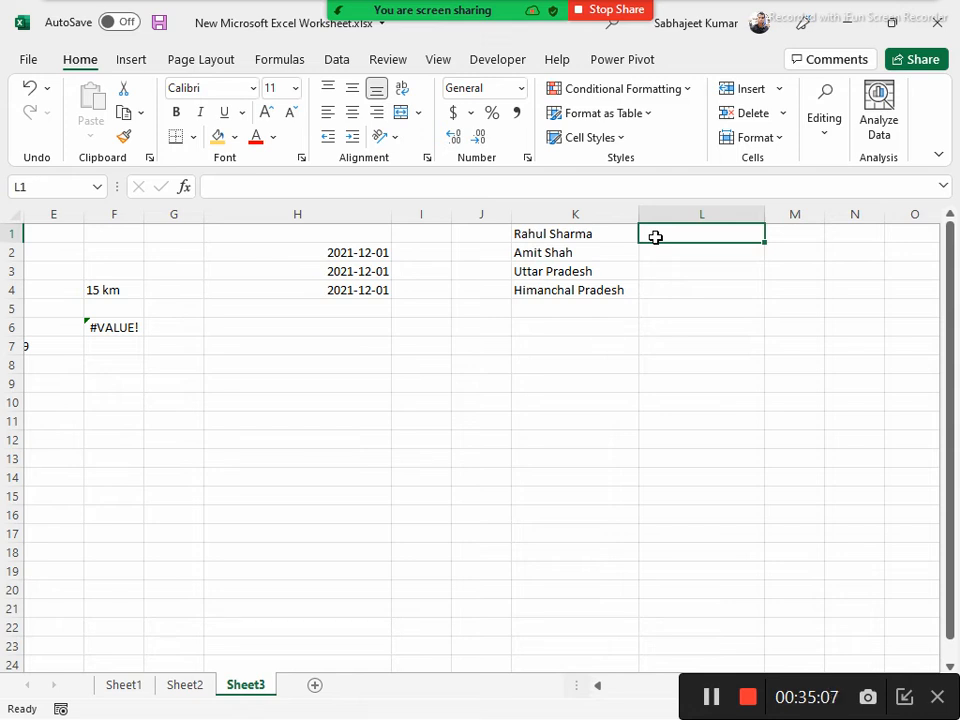
Enter "Sh" in L1 and L2 as two-letter surname examples, and Flash Fill the remaining cells L3:L4
left_click(826, 138)
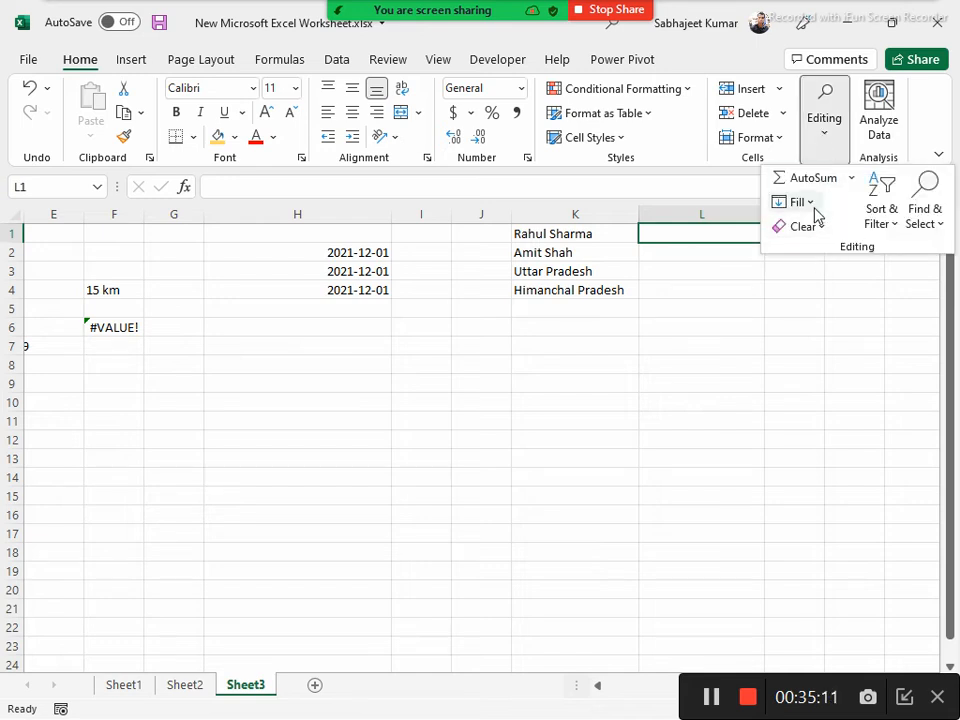
left_click(816, 212)
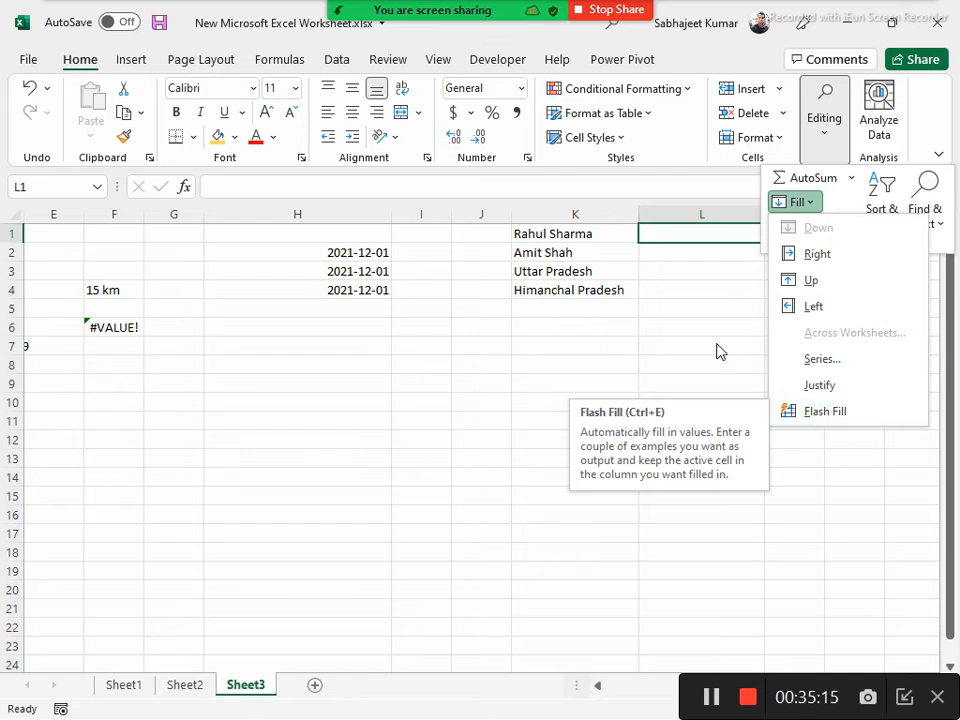
left_click(675, 234)
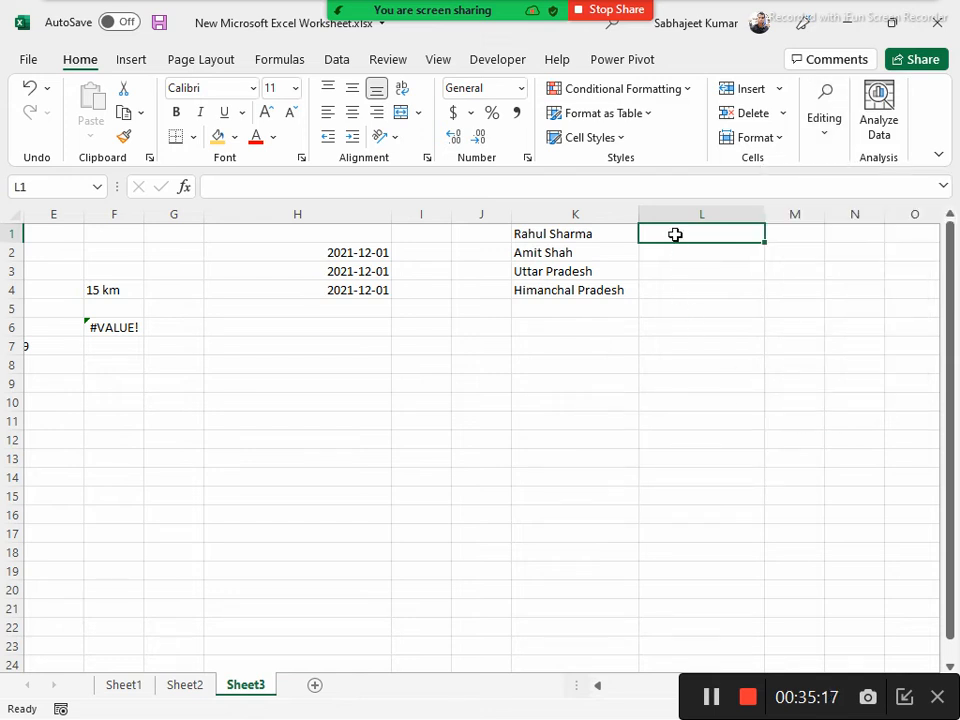
type("Sh")
key("Return")
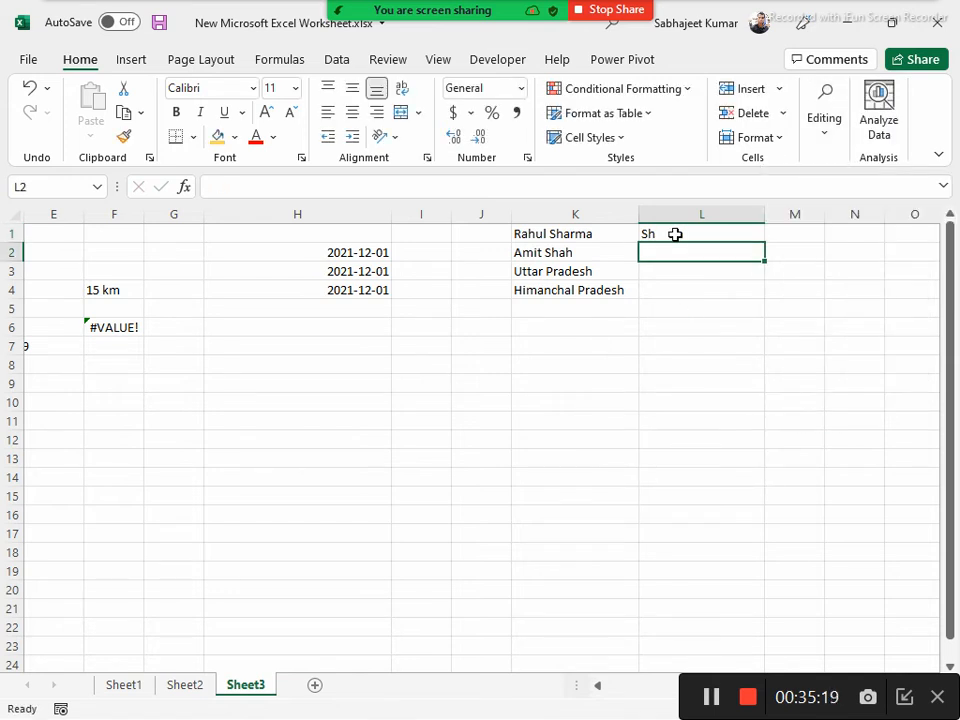
type("Sh")
key("Return")
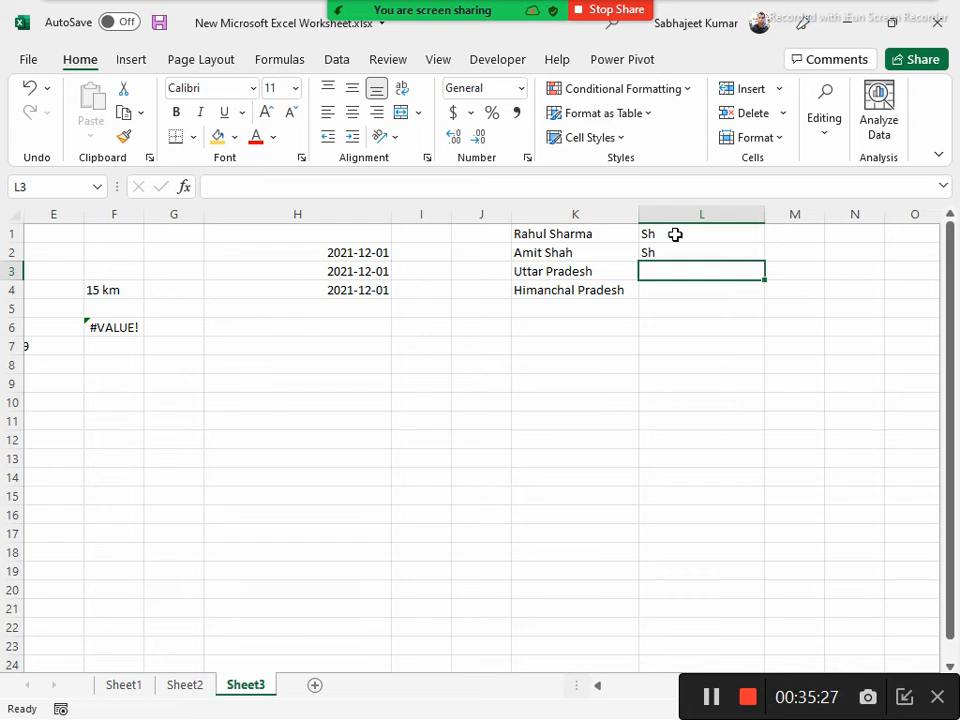
key("ctrl+e")
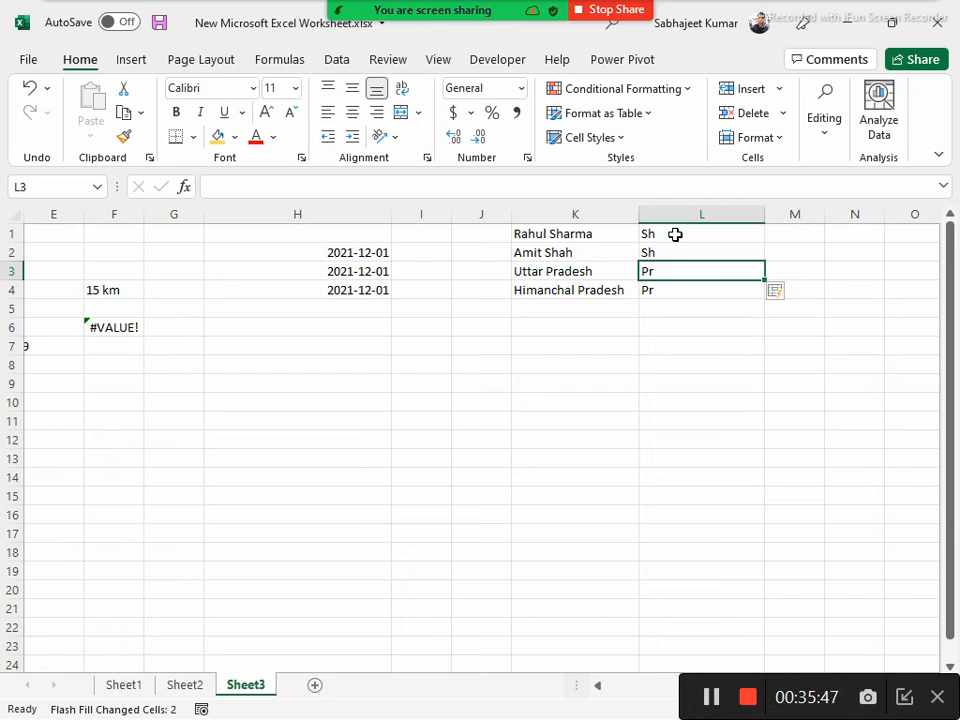
Clear the sample list and its Flash Fill results from K1:L4
key("Up")
key("Up")
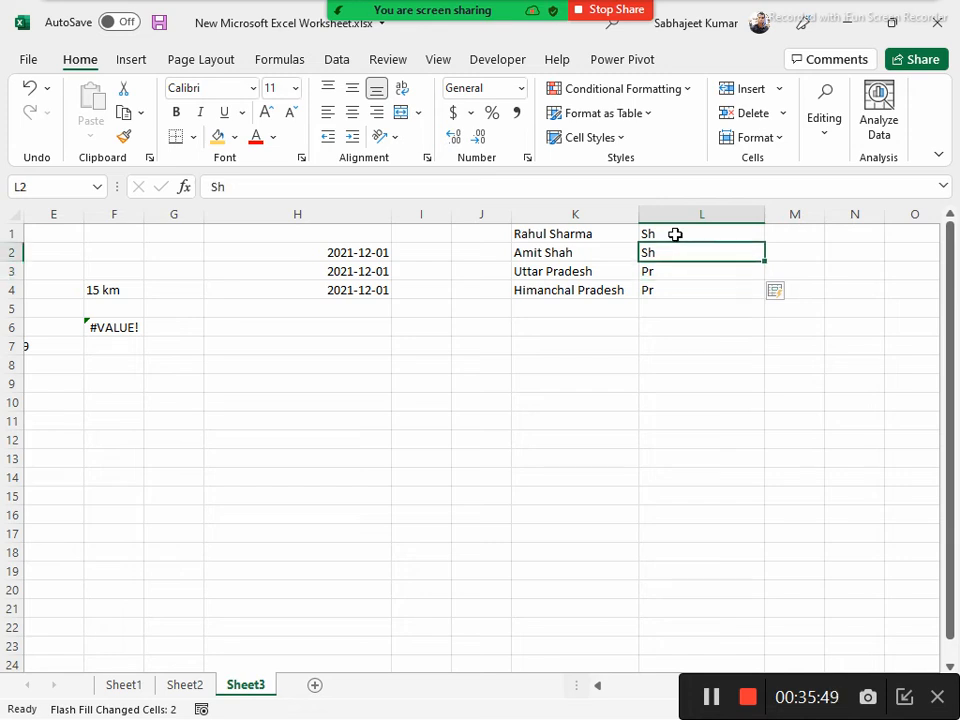
key("Left")
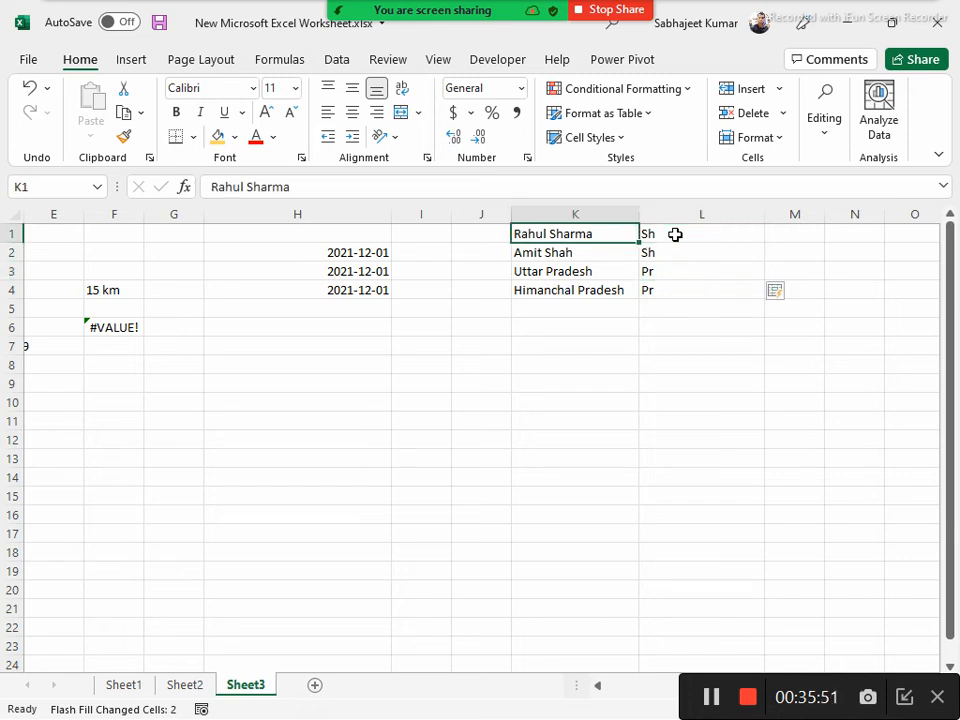
key("shift+Right")
key("shift+Down")
key("shift+Down")
key("shift+Down")
key("ctrl+c")
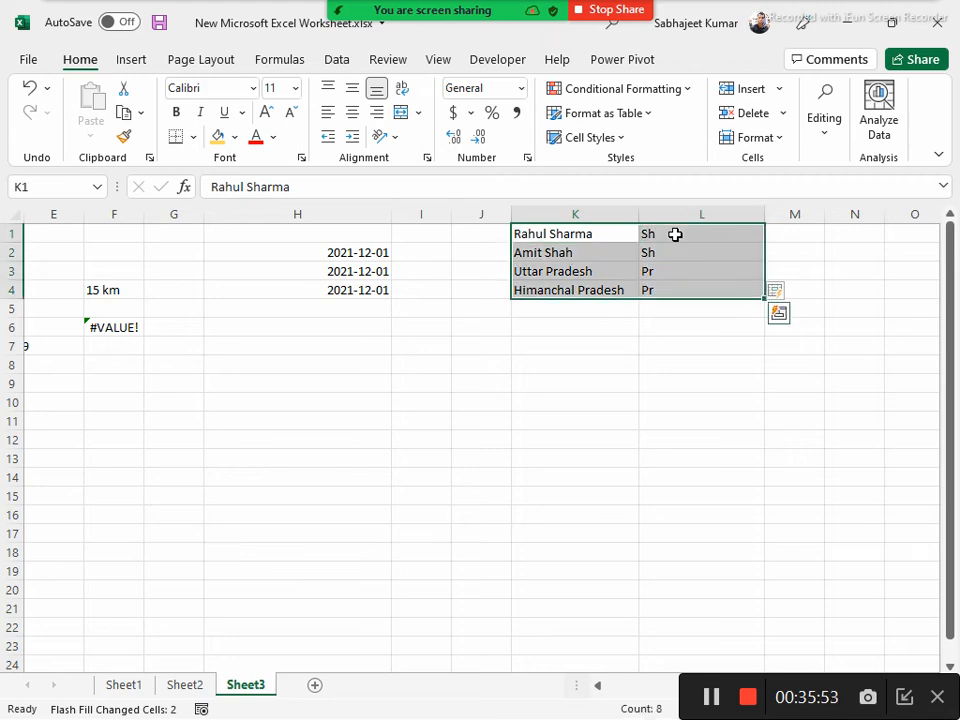
key("Delete")
Switch to the Contents.docx outline in Word and highlight the topic "Text to column functionality of excel to Split words"
key("alt+Tab")
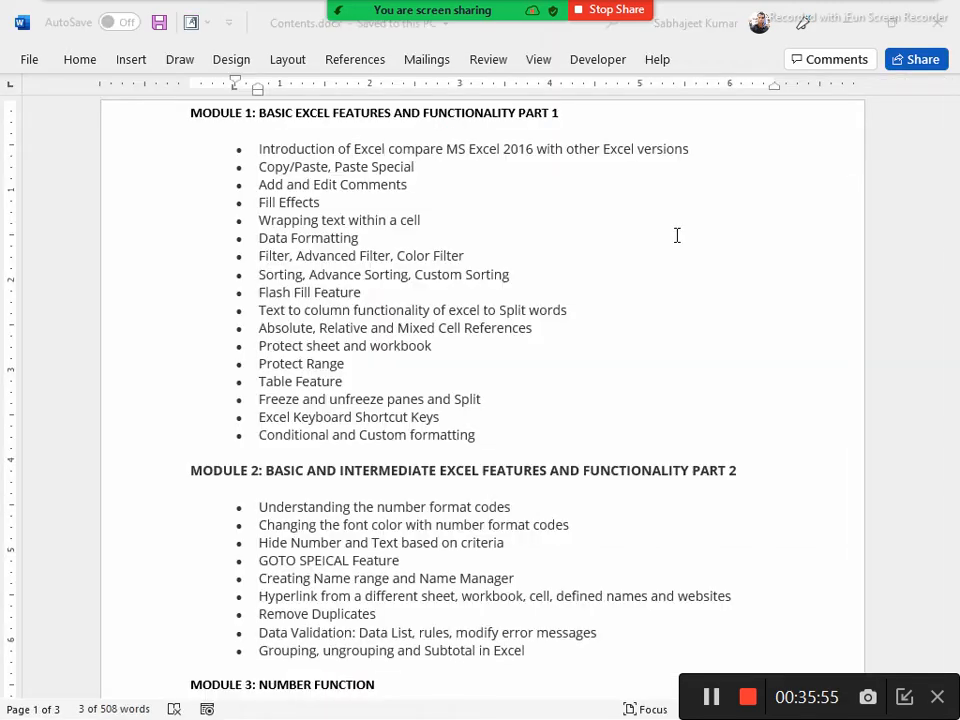
key("alt+Tab")
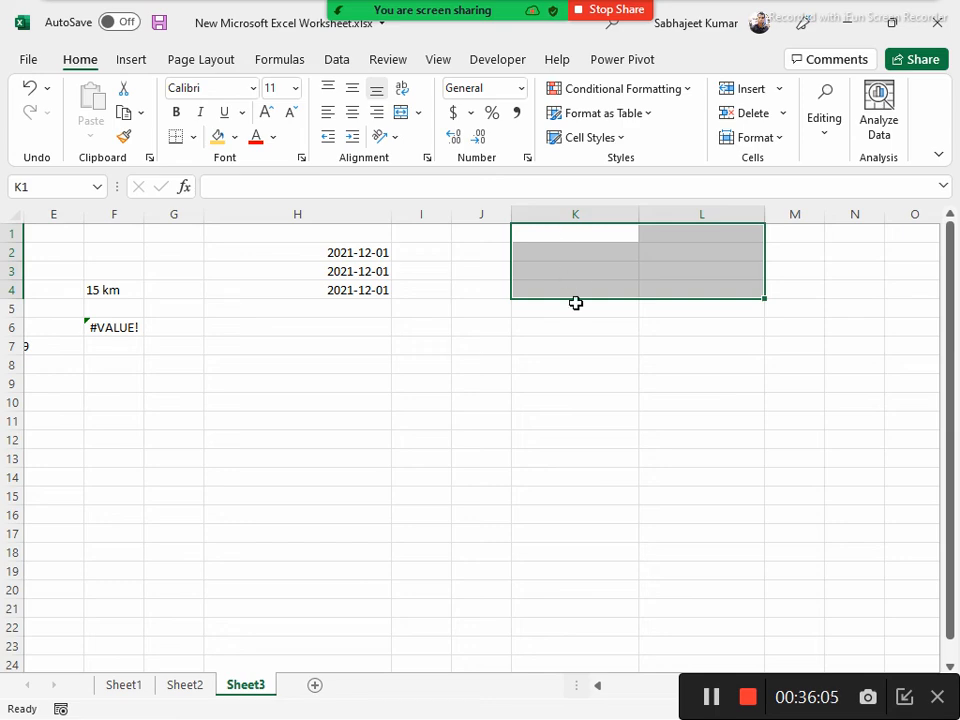
key("alt+Tab")
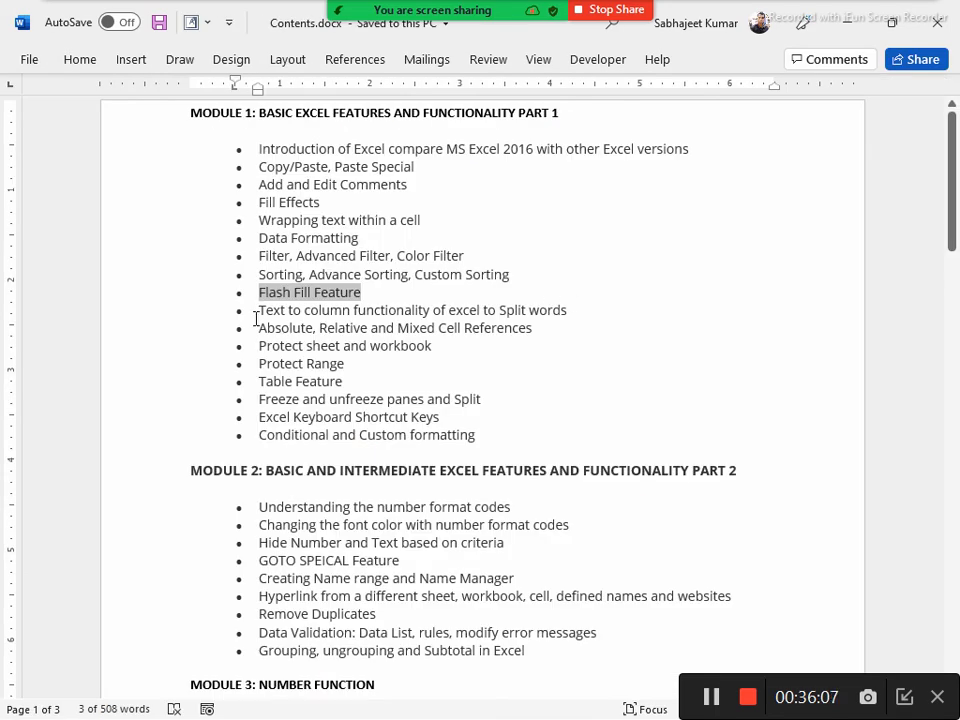
left_click_drag(256, 314, 574, 314)
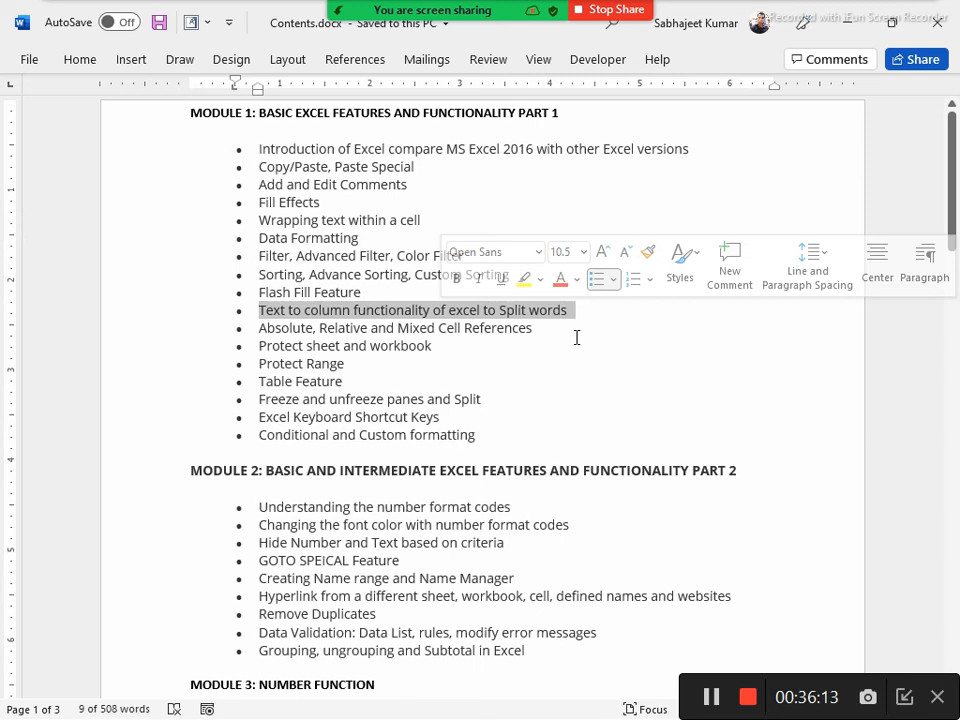
Switch back to Excel, undo the clearing of K1:L4, and clear only column L
key("alt+Tab")
key("ctrl+v")
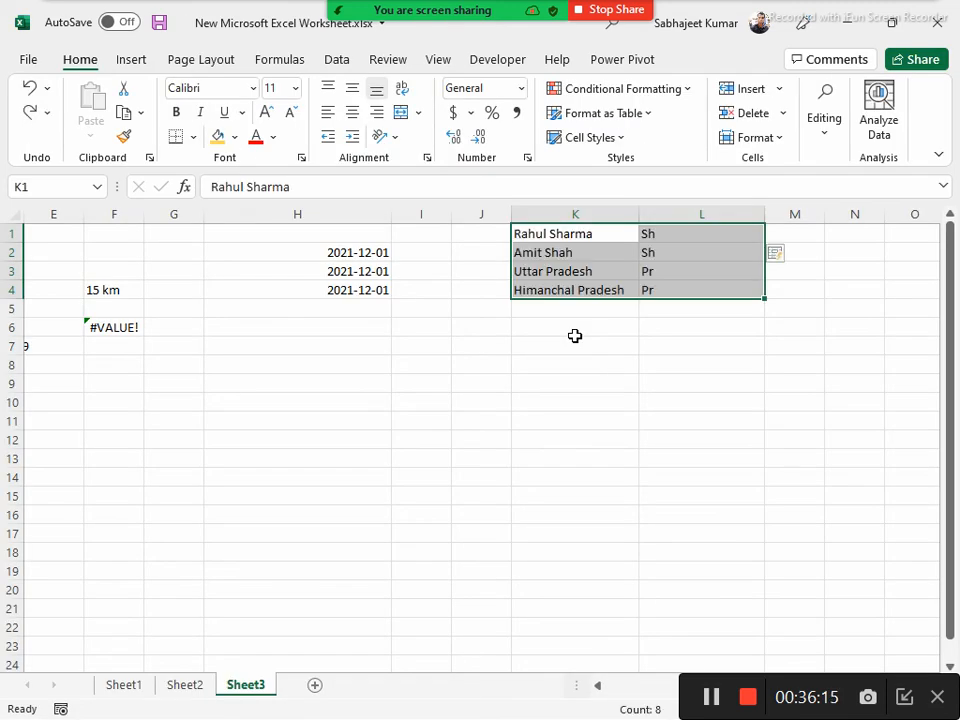
left_click(671, 208)
key("Delete")
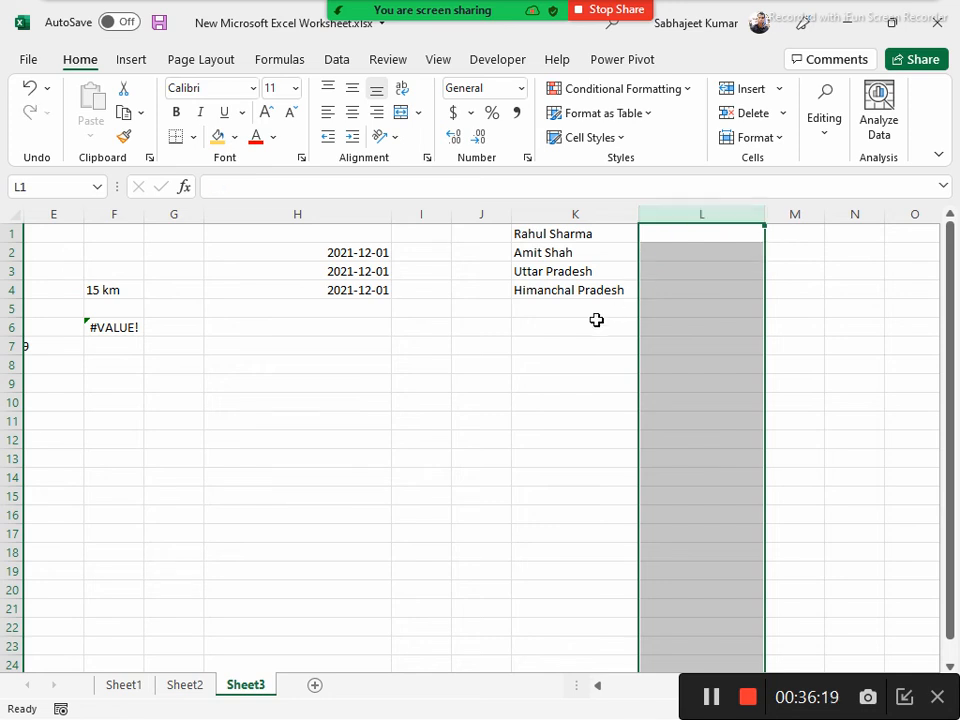
Select the sample list in K1:K4 and locate the Text to Columns command among the data tools
left_click(567, 233)
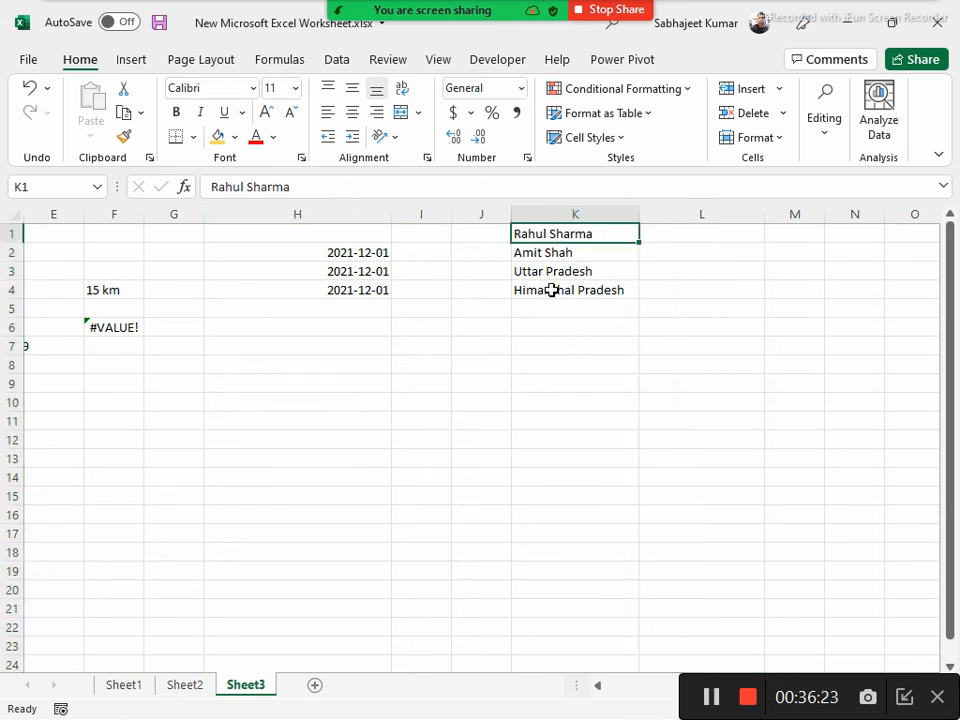
left_click_drag(543, 235, 551, 300)
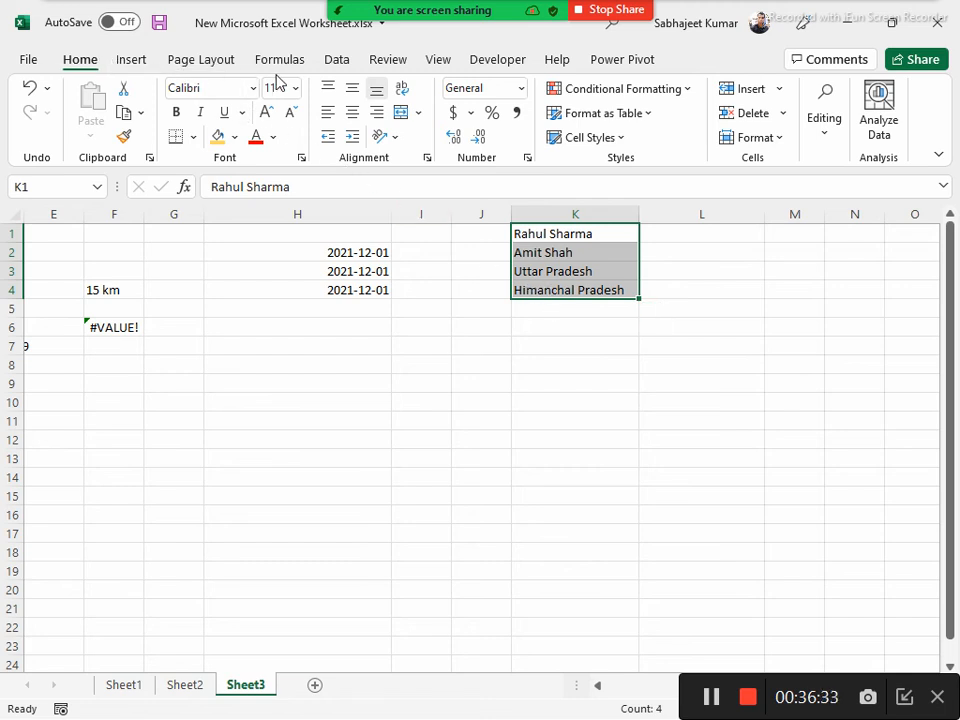
left_click(335, 62)
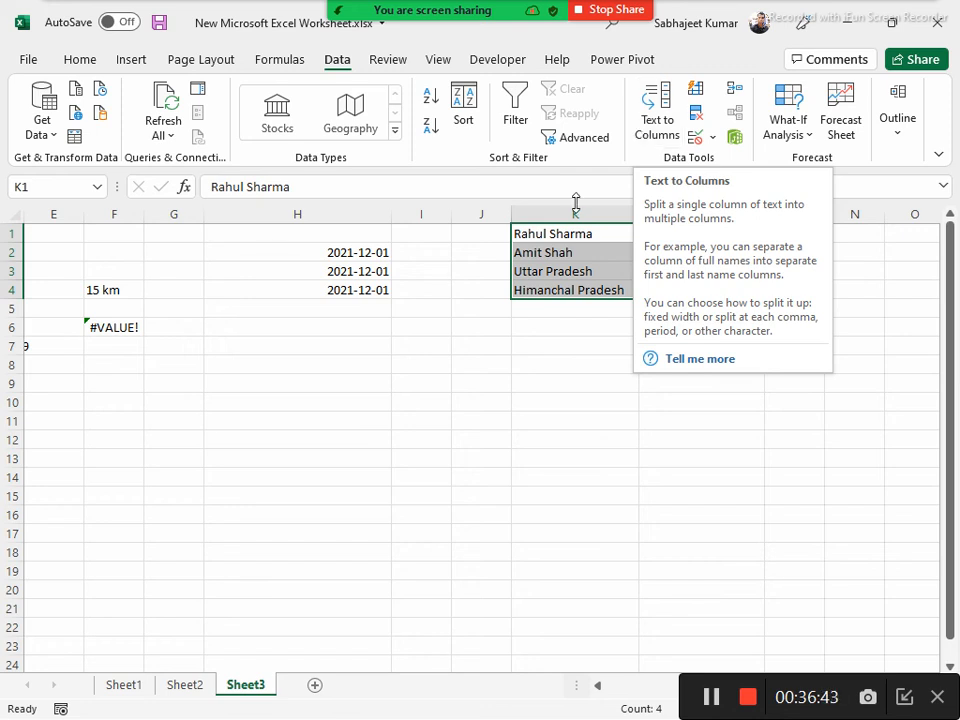
Switch to the Zoom meeting controls, mute the microphone, and unmute it again
key("alt+Tab")
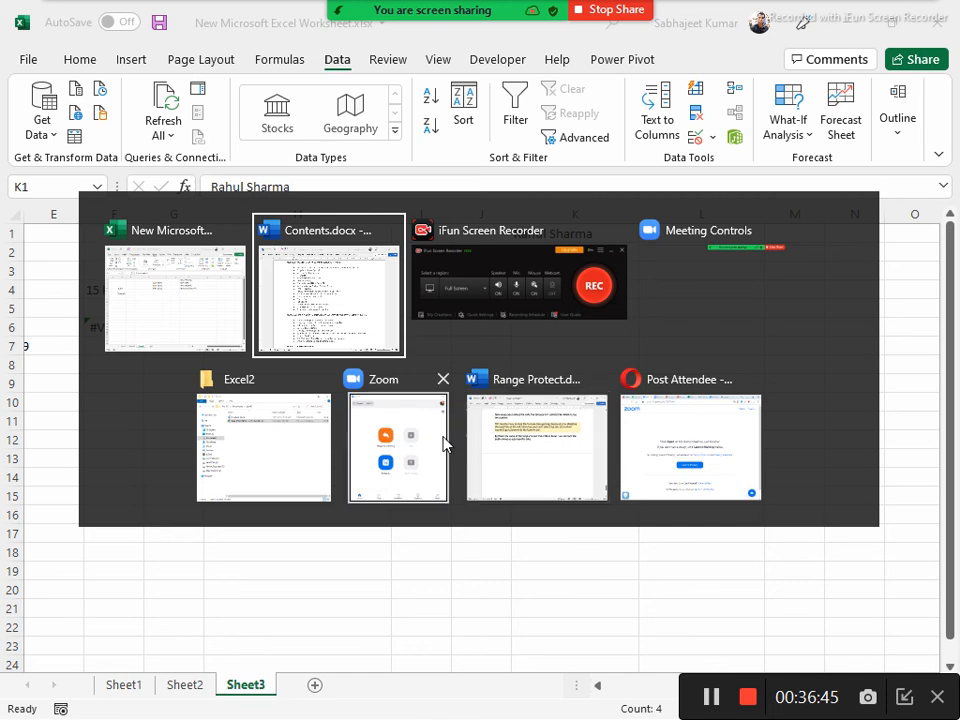
key("alt+Tab")
mouse_move(516, 9)
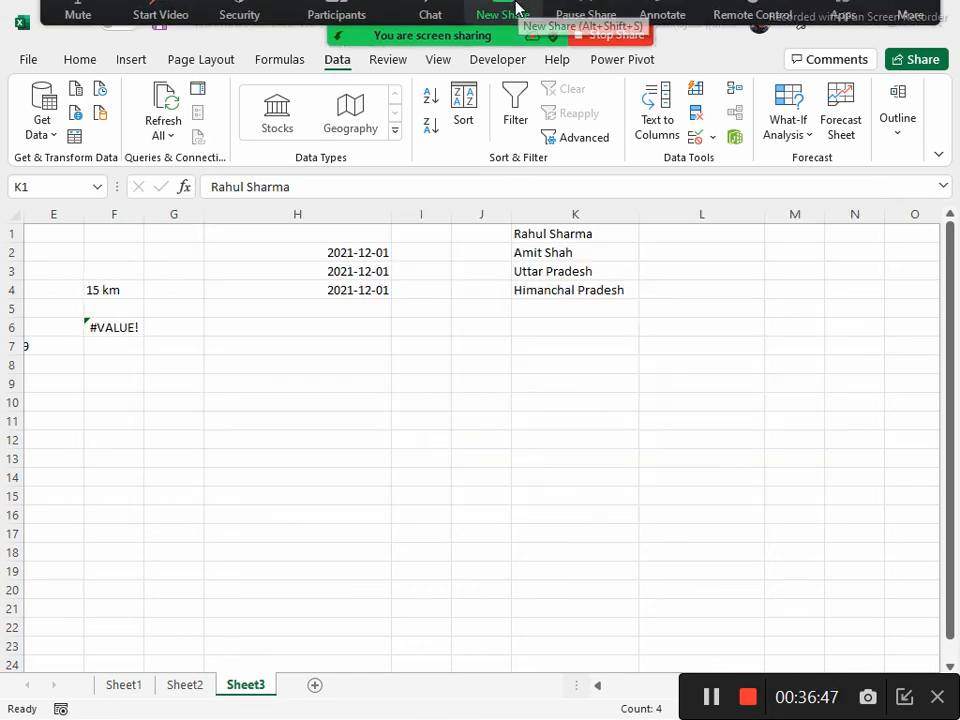
left_click(78, 18)
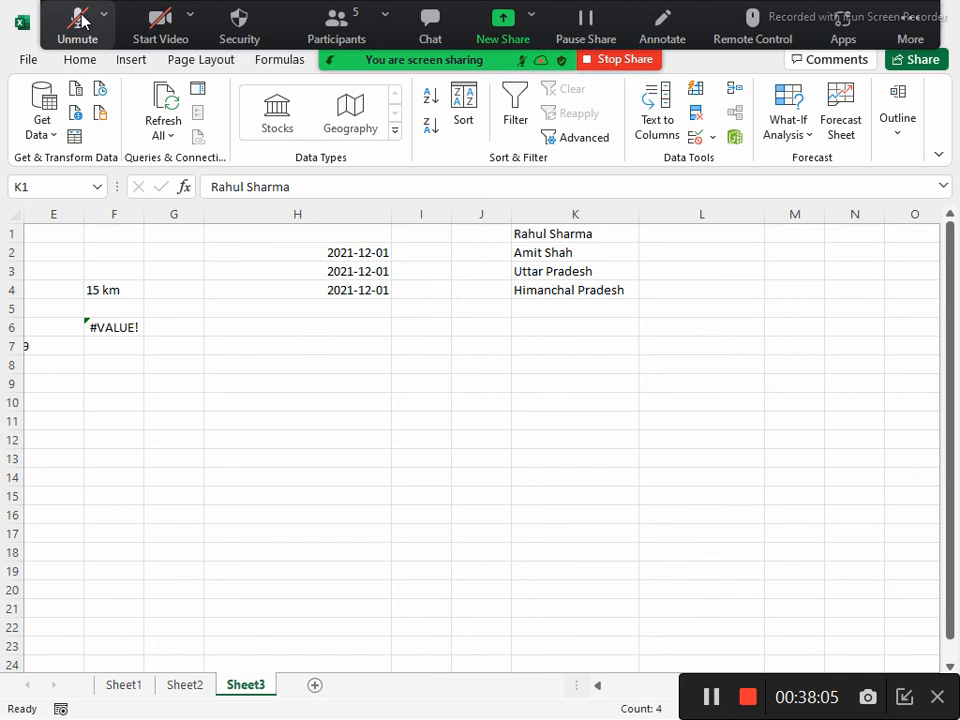
left_click(72, 24)
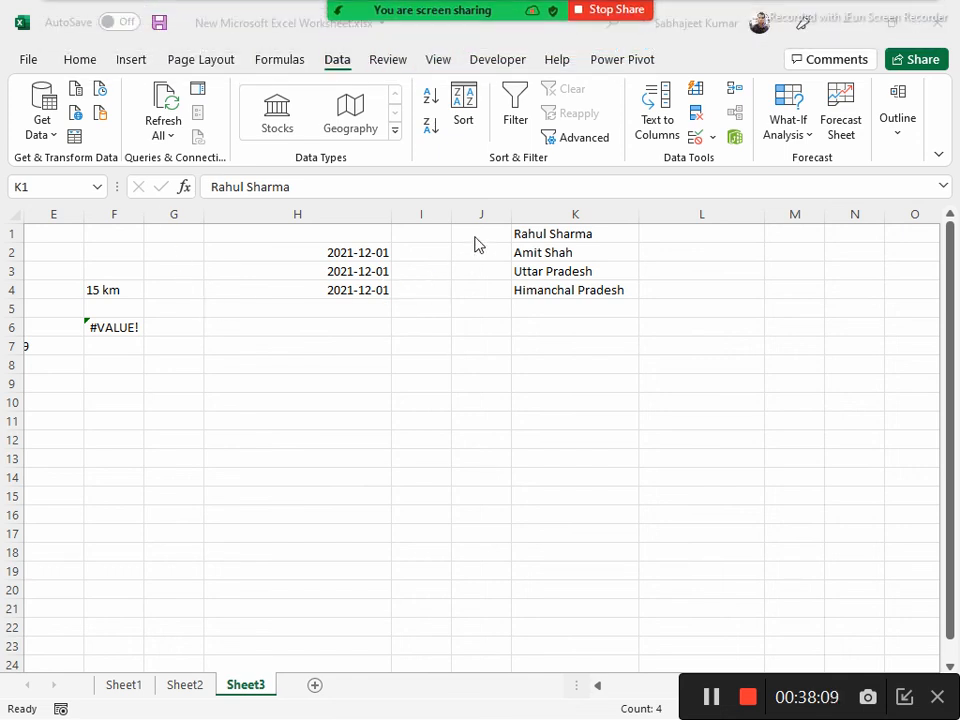
Switch to the Opera browser and bring up WhatsApp Web to check the Excel Evening group chat
left_click(554, 215)
left_click(554, 215)
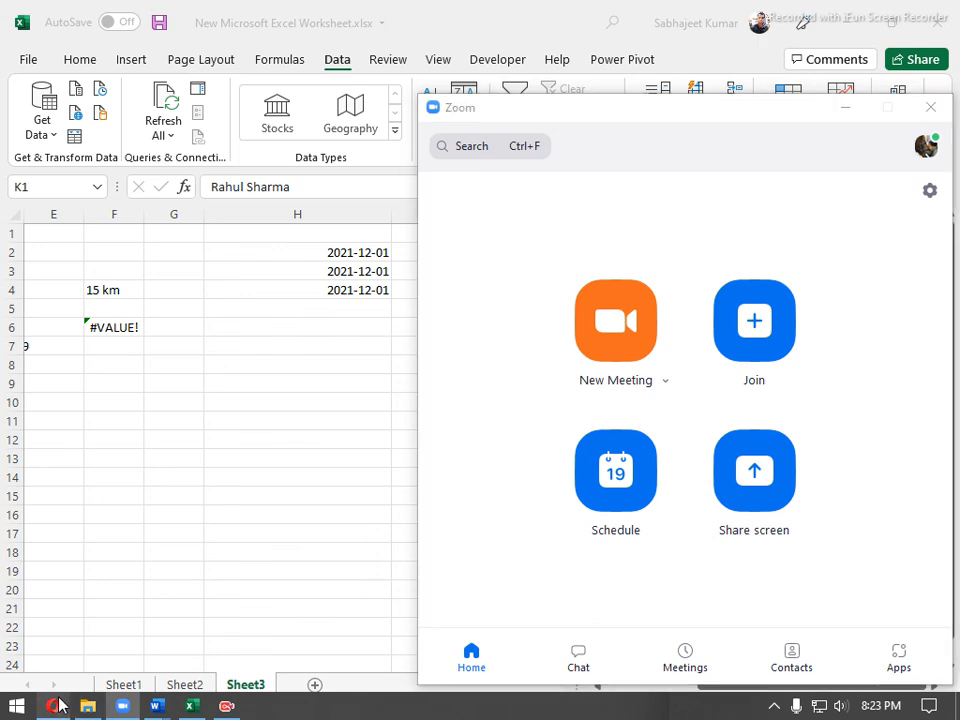
left_click(55, 706)
left_click(118, 15)
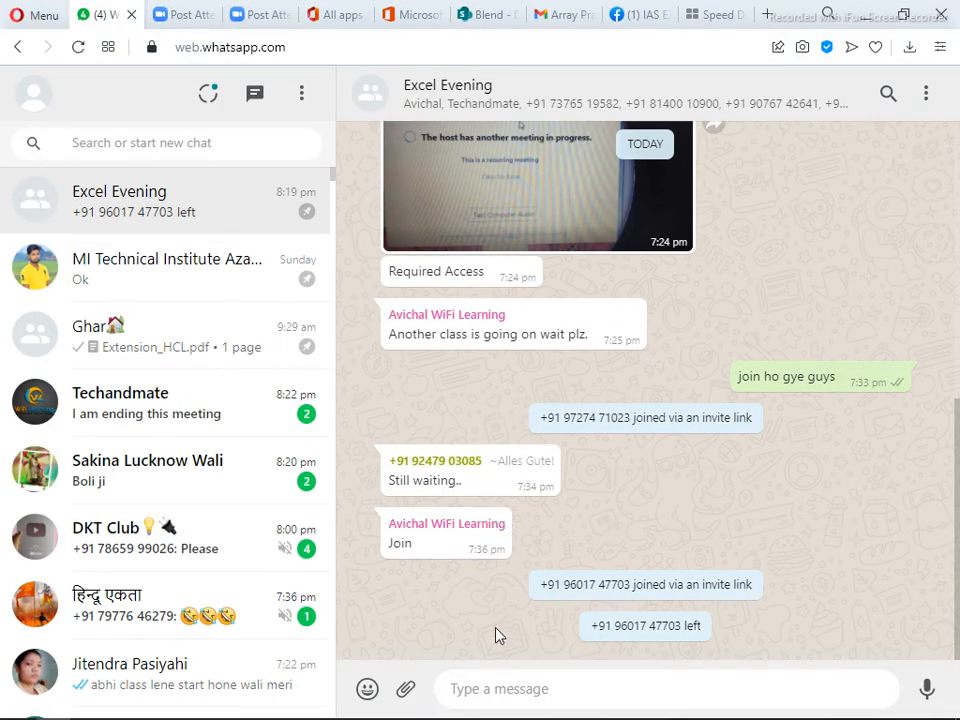